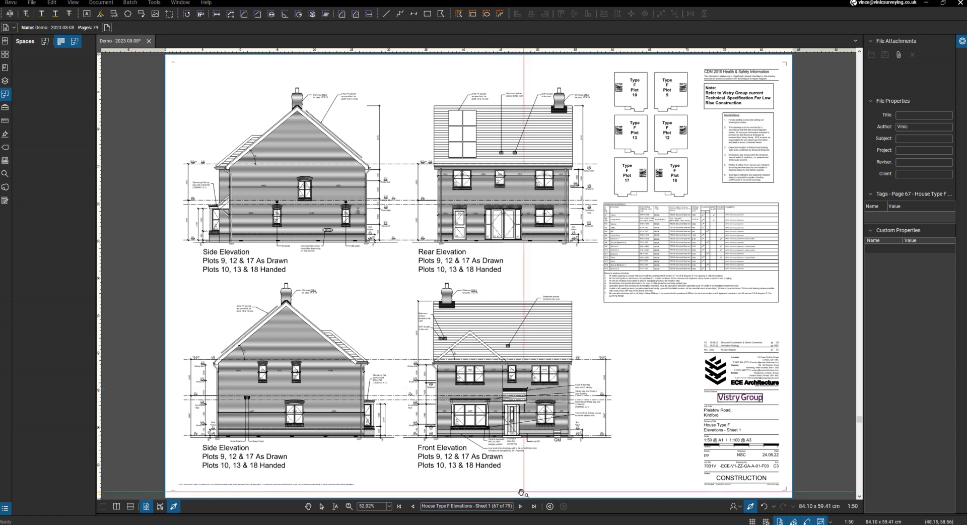
{"action": "left_click", "coordinate": [521, 506]}
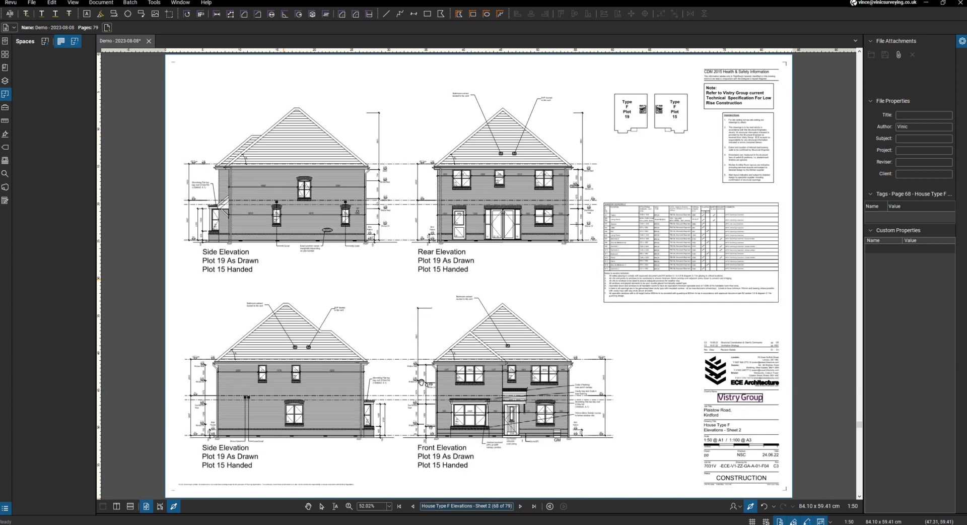
{"action": "left_click", "coordinate": [414, 506]}
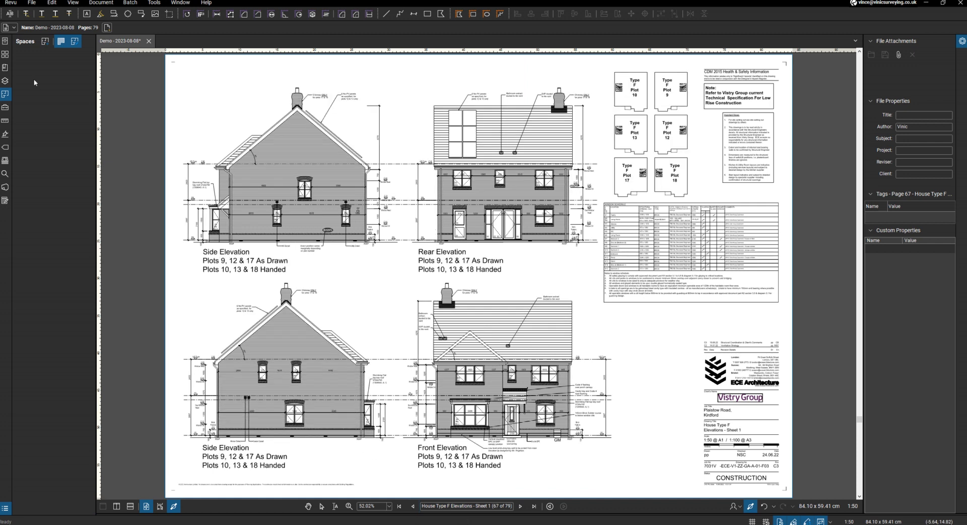
{"action": "left_click", "coordinate": [5, 95]}
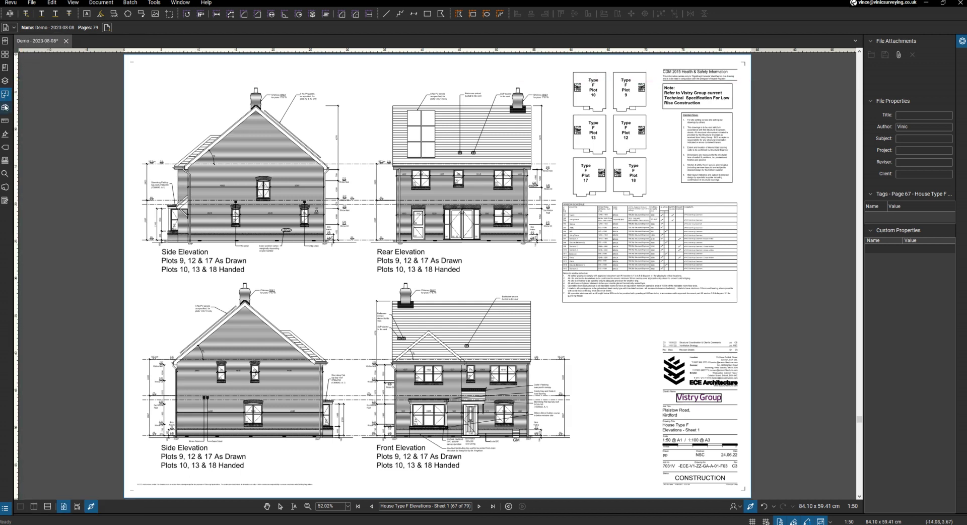
{"action": "left_click", "coordinate": [6, 94]}
Step: Add a space covering the whole drawing frame of House Type F Elevations - Sheet 1 and name it "F Detached v1"
{"action": "left_click", "coordinate": [45, 43]}
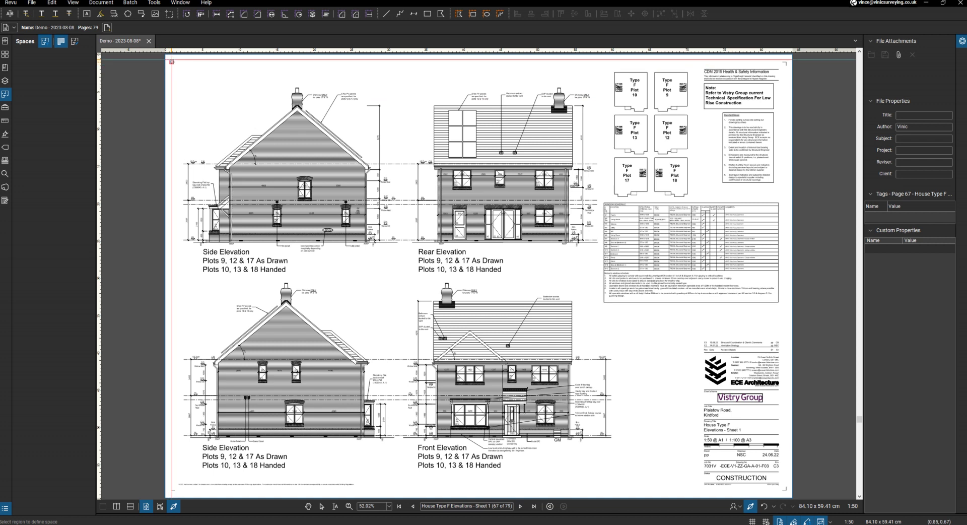
{"action": "left_click", "coordinate": [786, 490]}
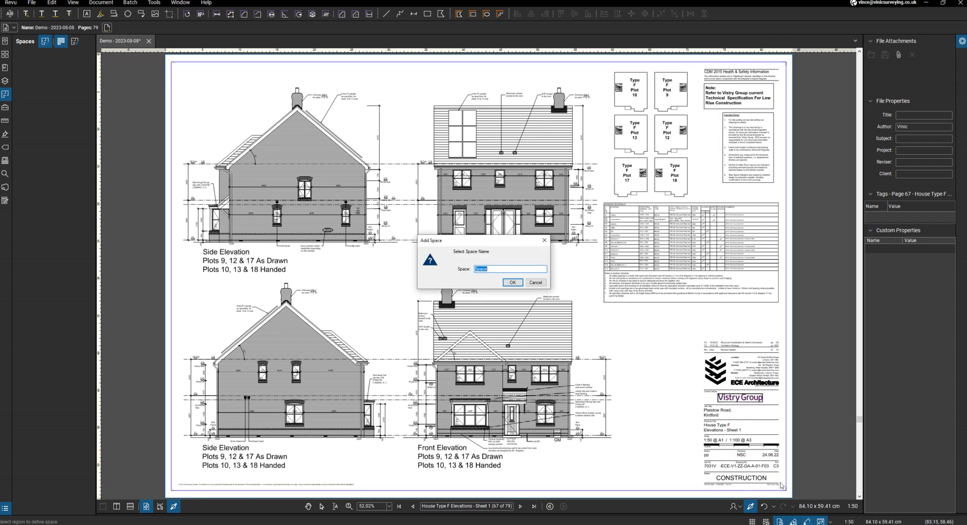
{"action": "type", "text": "F Detached v1"}
{"action": "key", "text": "Return"}
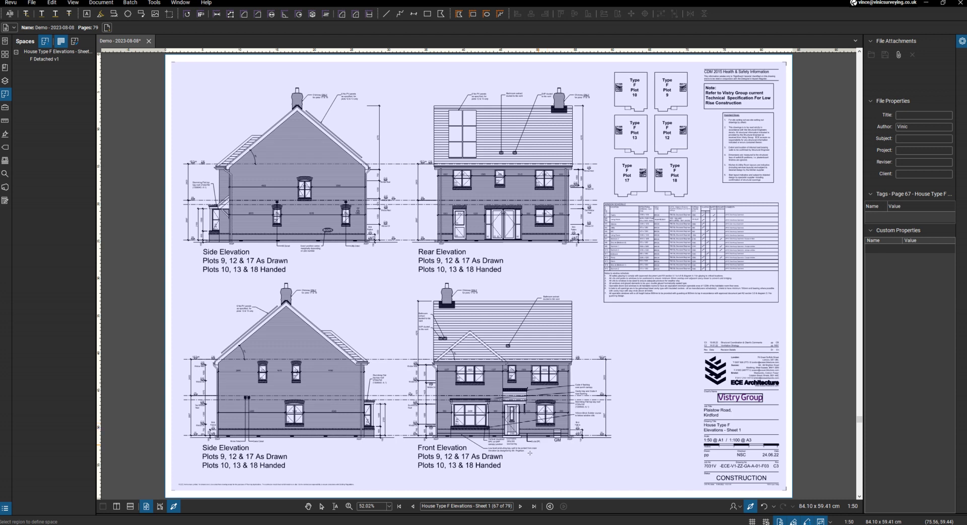
Step: Add a space covering the whole drawing frame of House Type F Elevations - Sheet 2 and name it "F Detached v2"
{"action": "left_click", "coordinate": [520, 506]}
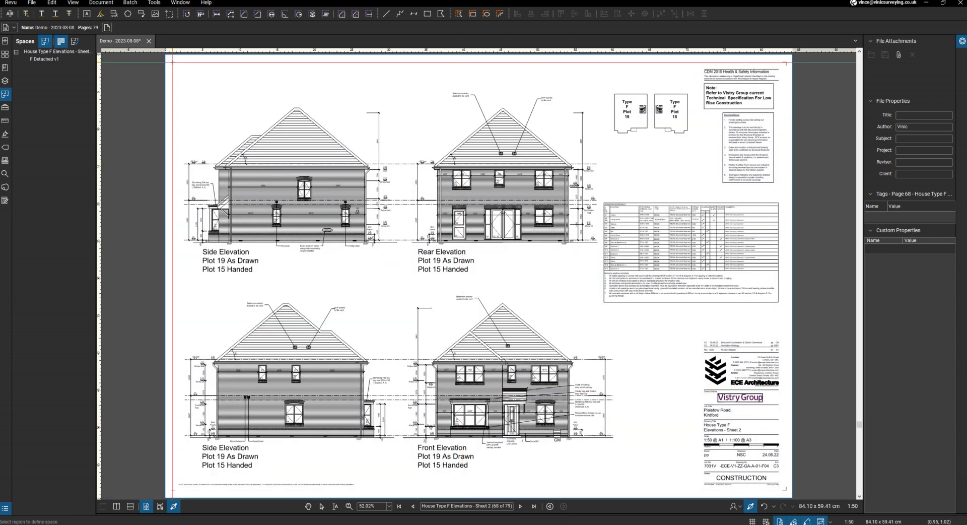
{"action": "left_click_drag", "start_coordinate": [173, 62], "coordinate": [787, 492]}
{"action": "type", "text": "F Detached v2"}
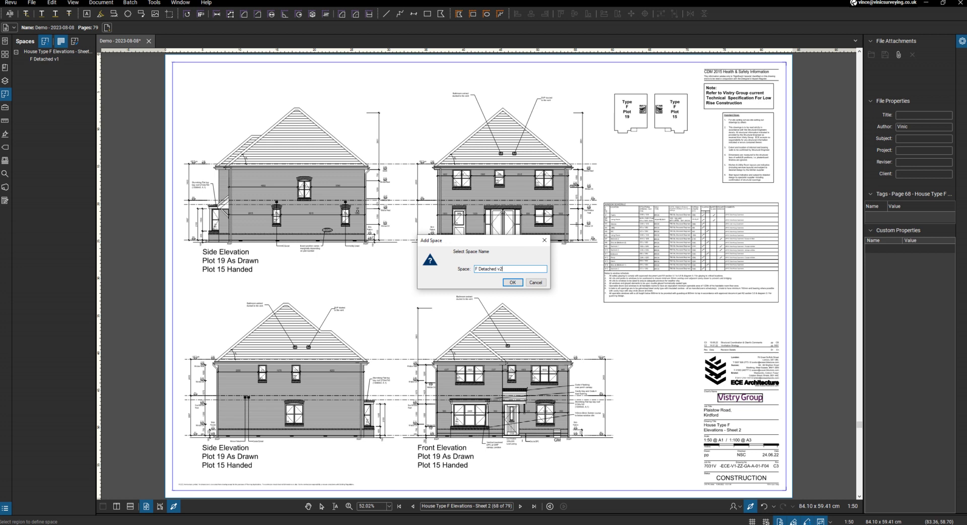
{"action": "key", "text": "Return"}
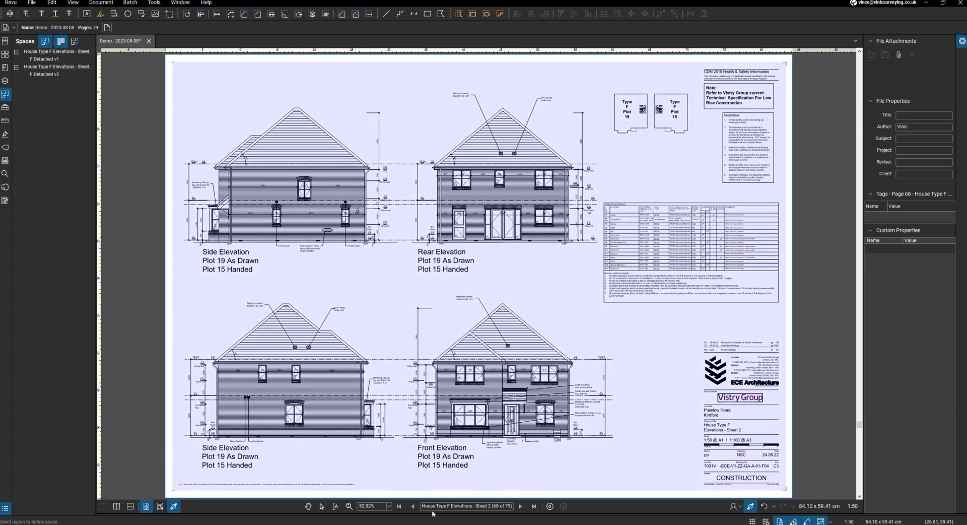
Step: Finish adding spaces and go back to the House Type F Ground & First Floor plan on page 65
{"action": "left_click", "coordinate": [413, 507]}
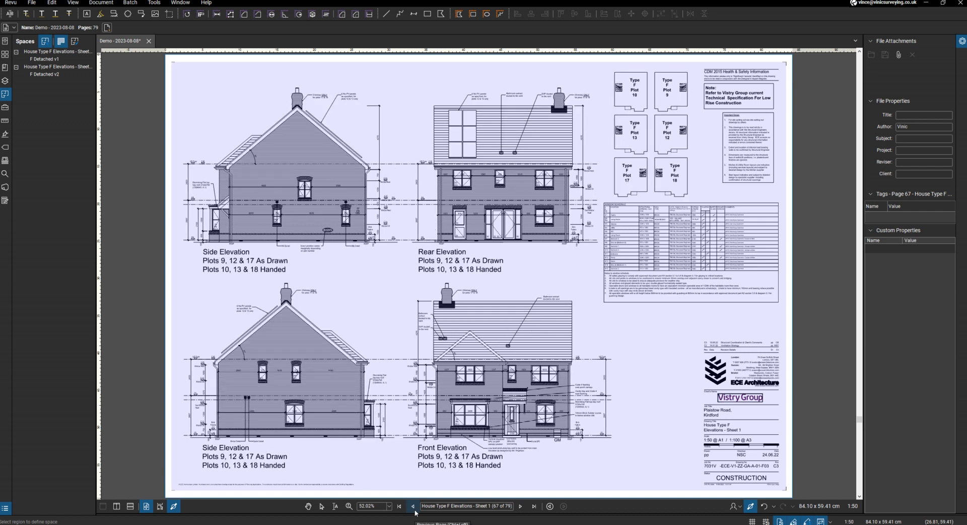
{"action": "right_click", "coordinate": [367, 247]}
{"action": "key", "text": "Escape"}
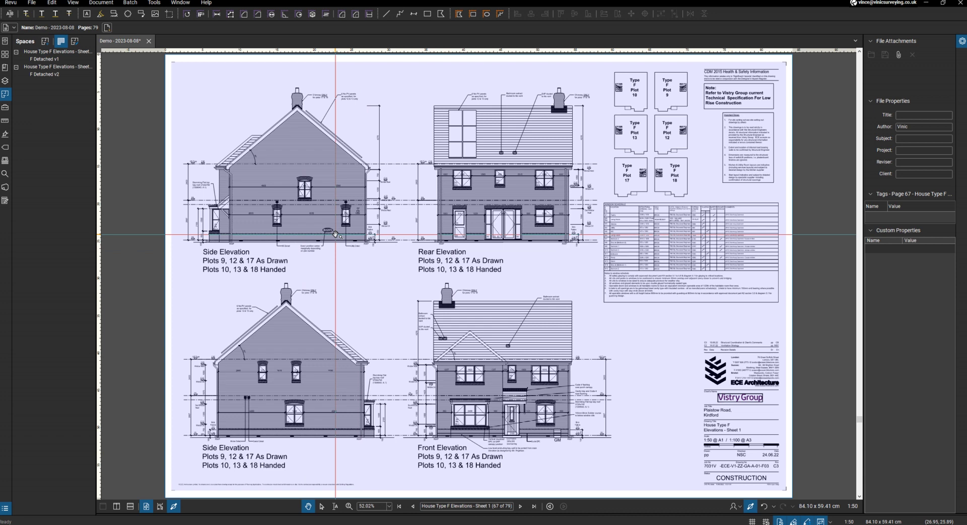
{"action": "left_click", "coordinate": [412, 506]}
{"action": "left_click", "coordinate": [413, 506]}
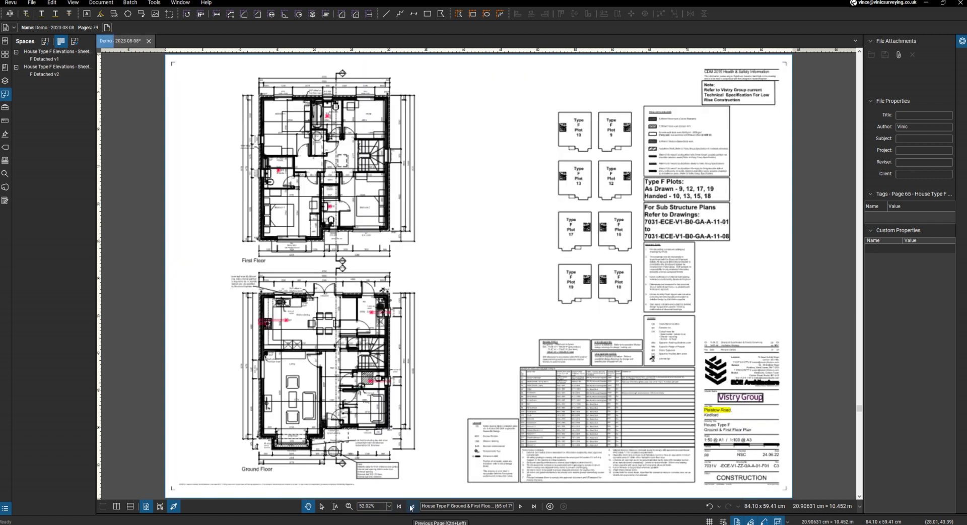
{"action": "scroll", "coordinate": [357, 438], "scroll_direction": "up", "scroll_amount": 4}
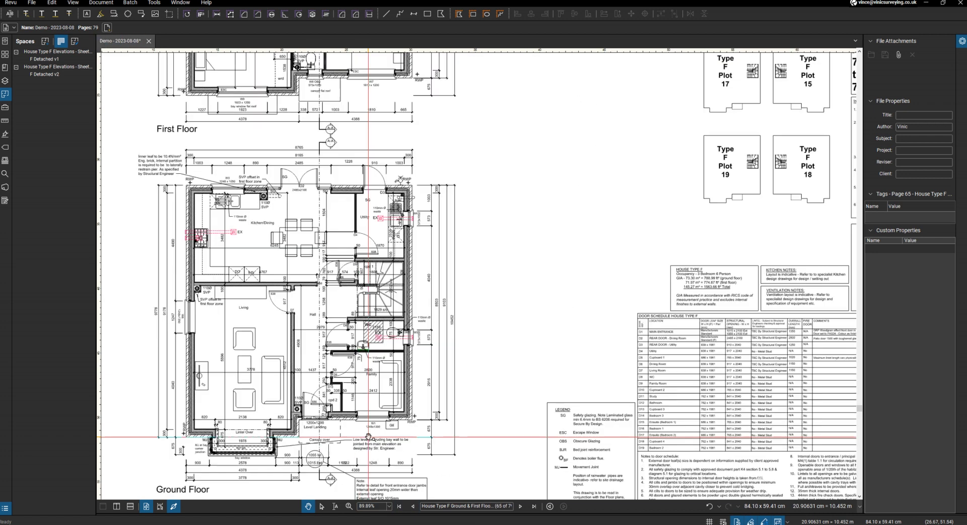
Step: Measure the partition between the Living room and Hall on the ground floor plan with the saved 100mm Blockwork polylength tool
{"action": "left_click", "coordinate": [5, 107]}
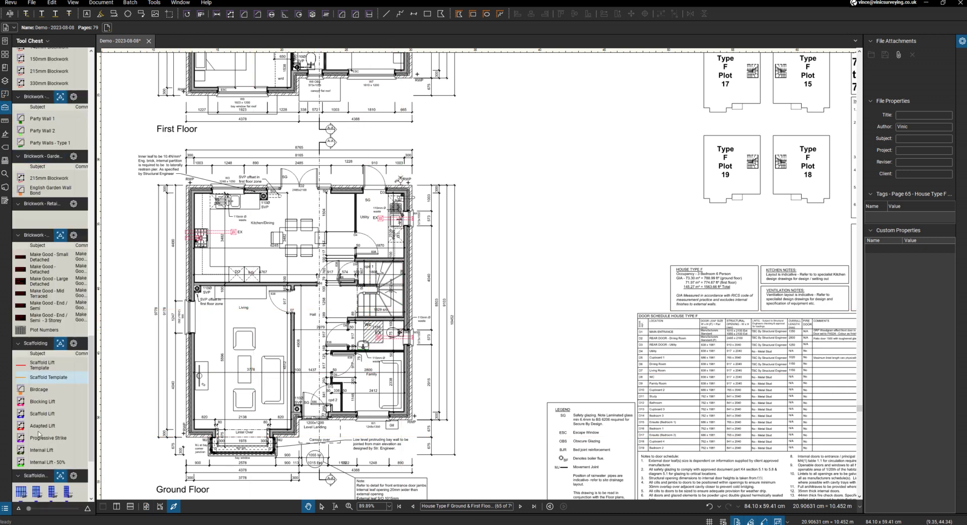
{"action": "scroll", "coordinate": [36, 442], "scroll_direction": "up", "scroll_amount": 4}
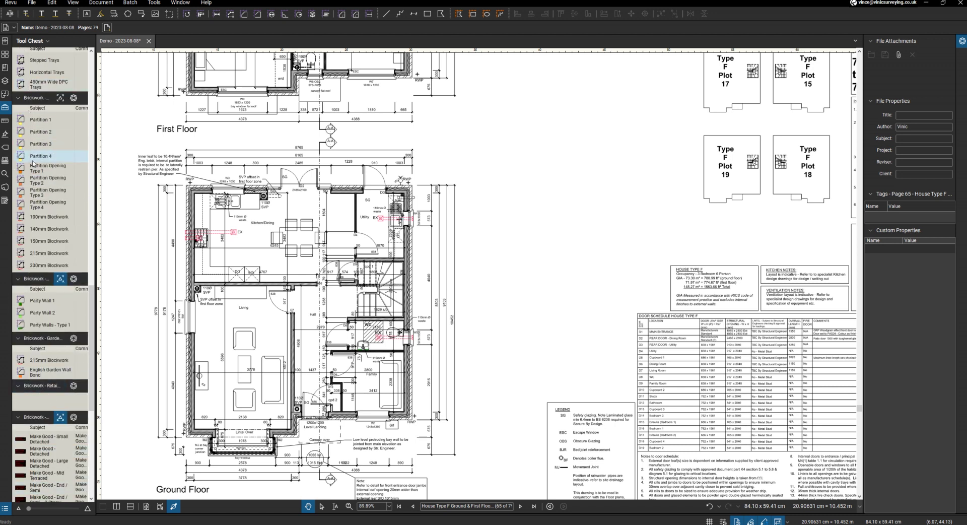
{"action": "left_click", "coordinate": [47, 220]}
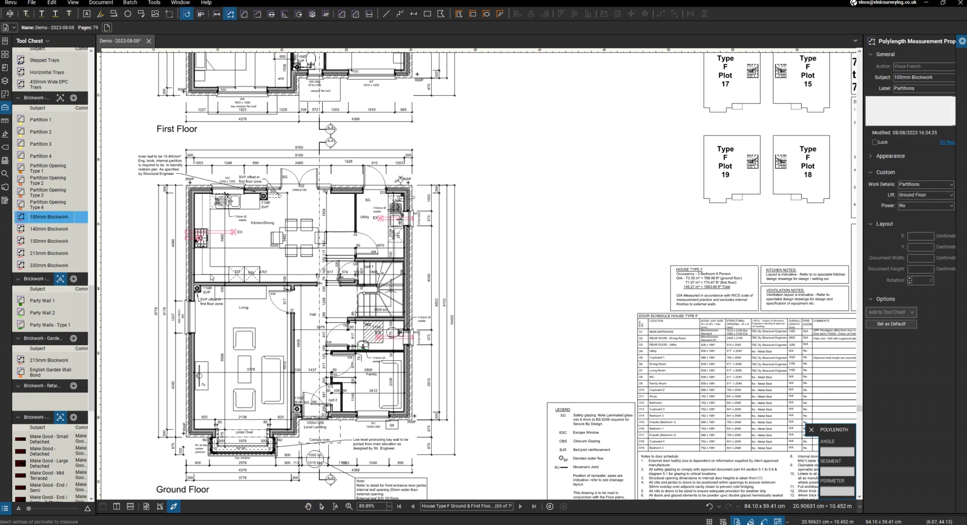
{"action": "scroll", "coordinate": [293, 287], "scroll_direction": "up", "scroll_amount": 8}
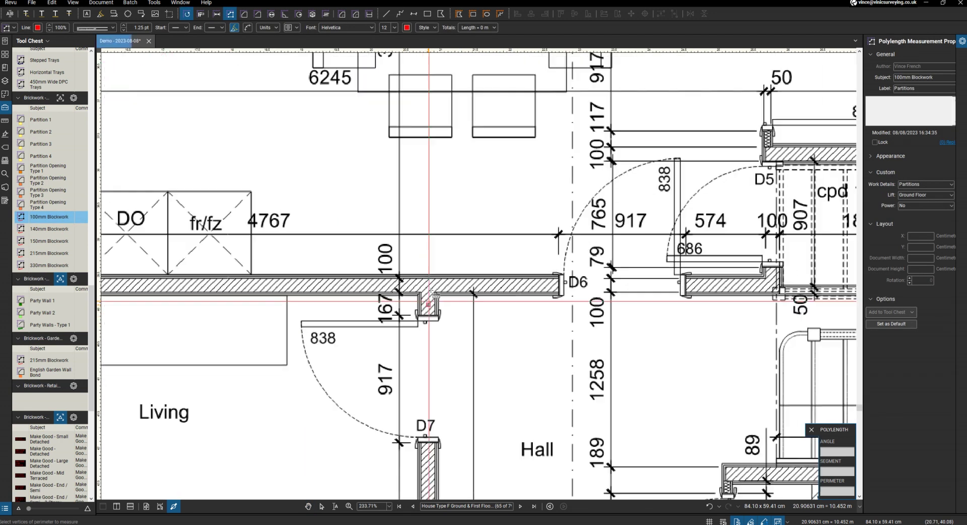
{"action": "left_click", "coordinate": [432, 297]}
{"action": "scroll", "coordinate": [433, 297], "scroll_direction": "down", "scroll_amount": 9}
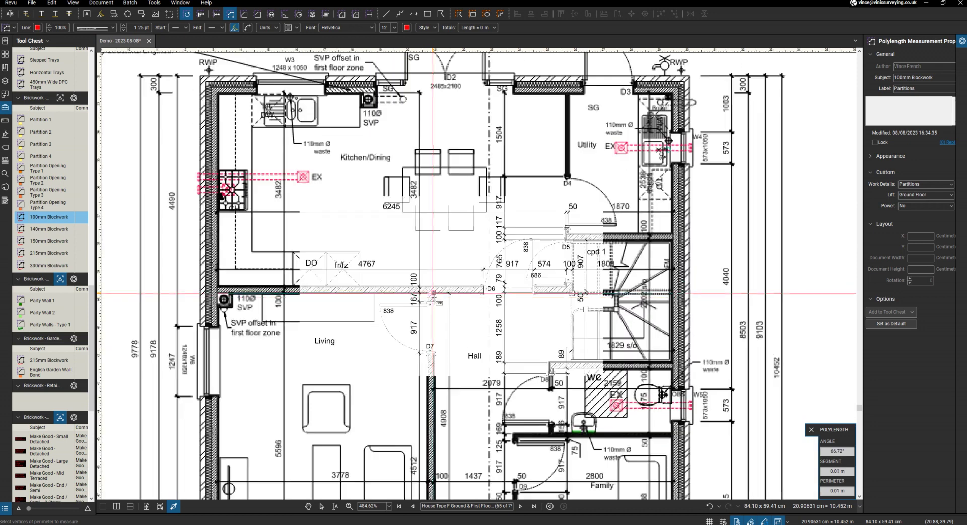
{"action": "scroll", "coordinate": [459, 423], "scroll_direction": "up", "scroll_amount": 9}
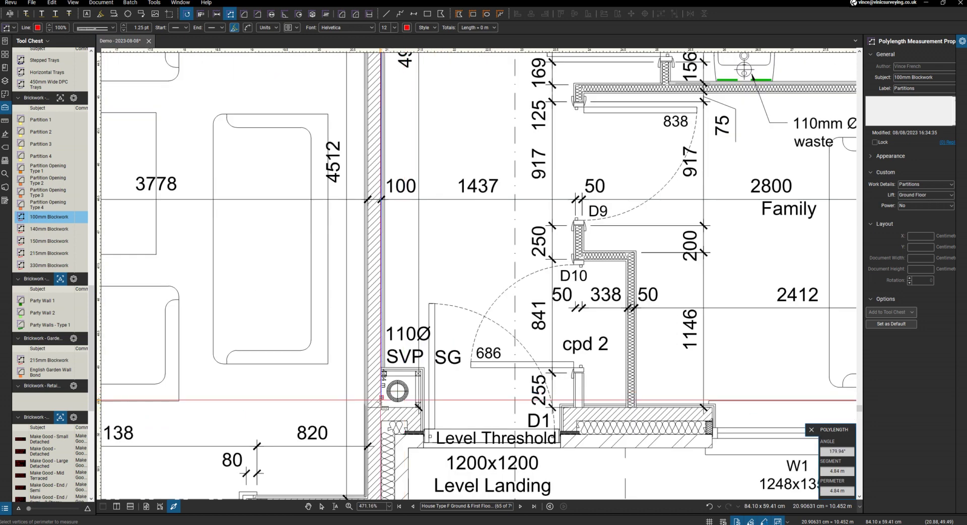
{"action": "left_click", "coordinate": [381, 407]}
{"action": "scroll", "coordinate": [381, 407], "scroll_direction": "down", "scroll_amount": 4}
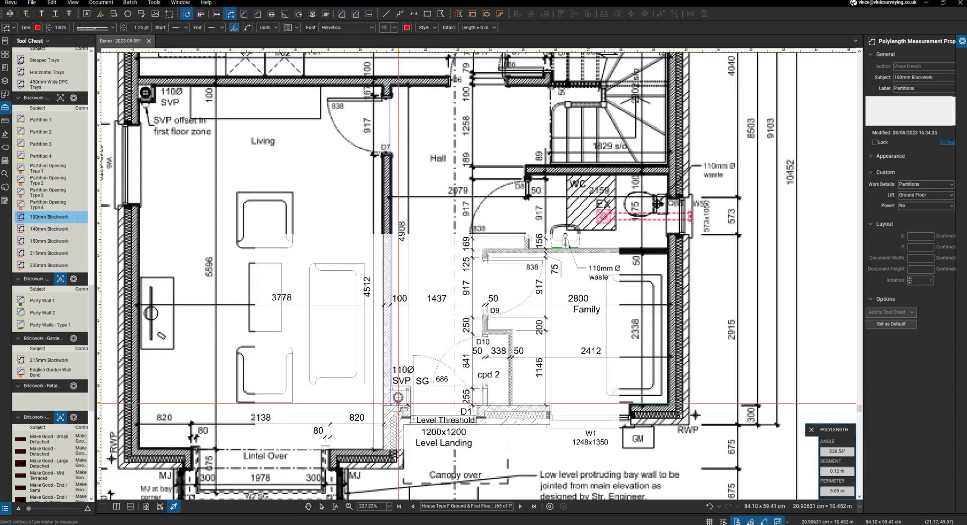
{"action": "key", "text": "Return"}
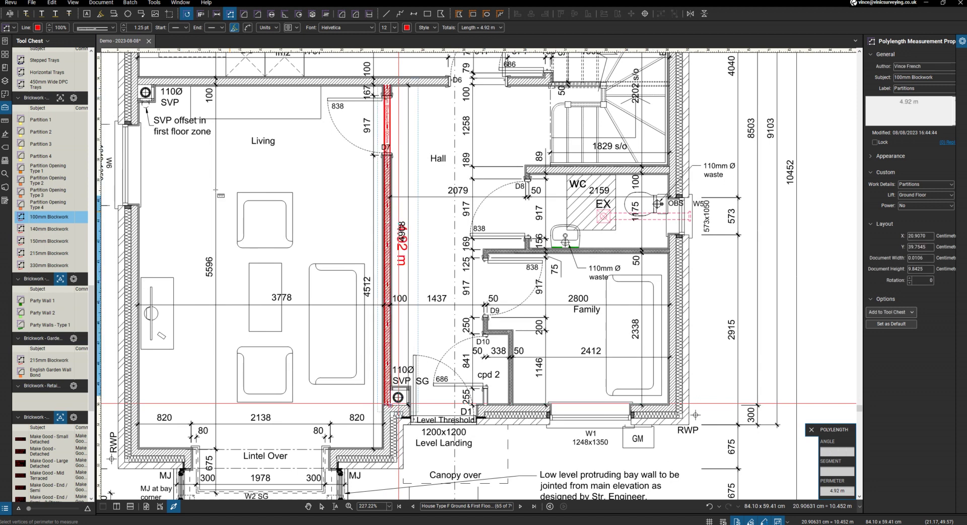
Step: Trace a 100mm Blockwork polylength along the Kitchen/Living partition, up beside cpd 1 and along the Utility partition to the external wall
{"action": "scroll", "coordinate": [214, 202], "scroll_direction": "up", "scroll_amount": 4}
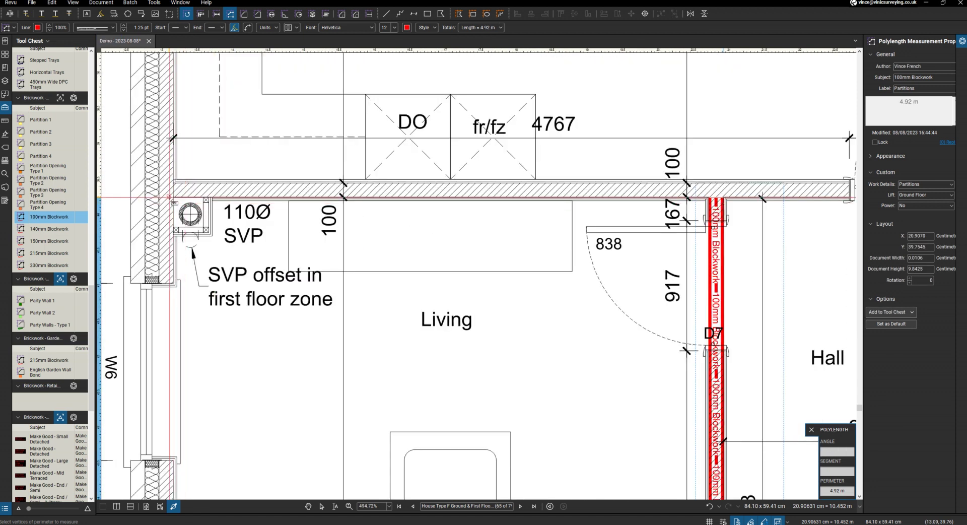
{"action": "left_click", "coordinate": [173, 197]}
{"action": "scroll", "coordinate": [173, 198], "scroll_direction": "down", "scroll_amount": 4}
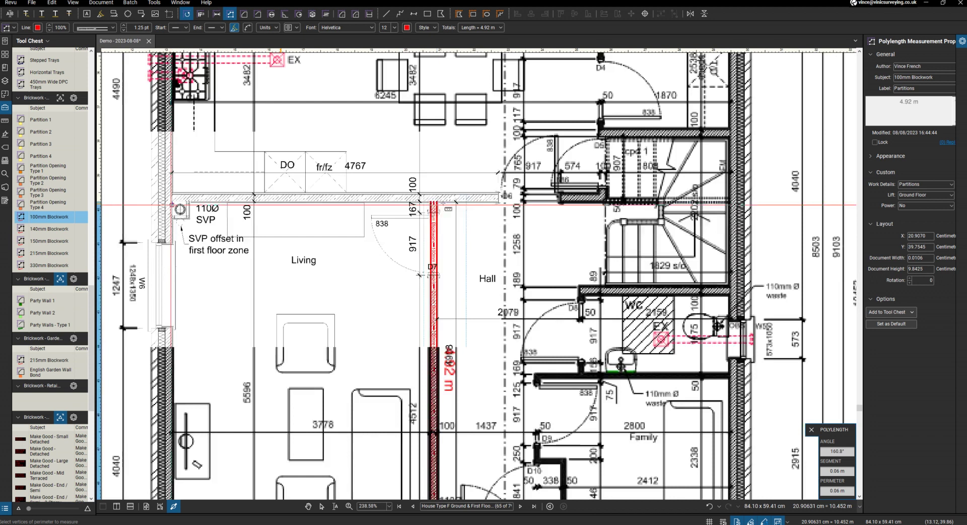
{"action": "scroll", "coordinate": [619, 208], "scroll_direction": "up", "scroll_amount": 8}
{"action": "left_click", "coordinate": [645, 210]}
{"action": "scroll", "coordinate": [634, 214], "scroll_direction": "down", "scroll_amount": 5}
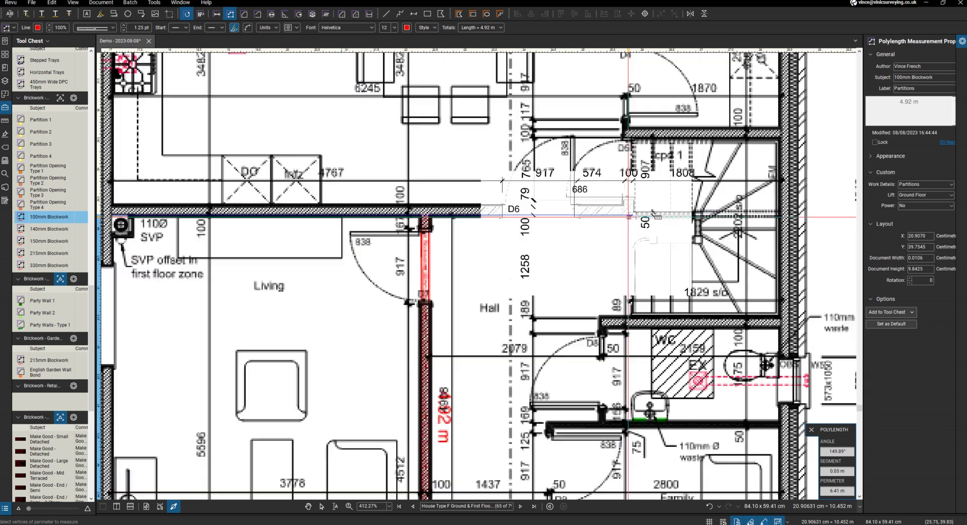
{"action": "scroll", "coordinate": [518, 187], "scroll_direction": "up", "scroll_amount": 6}
{"action": "left_click", "coordinate": [518, 186]}
{"action": "scroll", "coordinate": [503, 190], "scroll_direction": "down", "scroll_amount": 3}
{"action": "scroll", "coordinate": [734, 222], "scroll_direction": "up", "scroll_amount": 4}
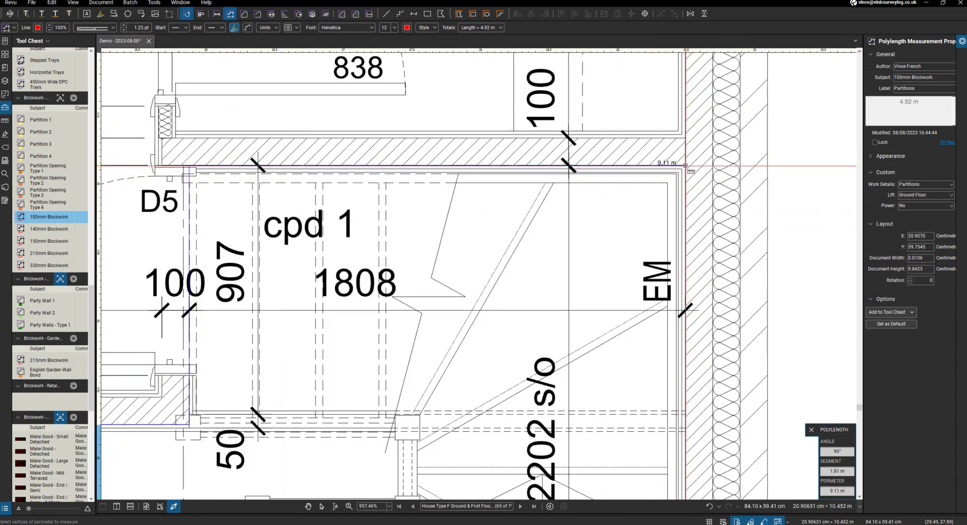
{"action": "double_click", "coordinate": [686, 166]}
Step: Measure the blockwork partition between the stairs and the WC as a 100mm Blockwork polylength and end the measurement
{"action": "scroll", "coordinate": [538, 155], "scroll_direction": "down", "scroll_amount": 5}
{"action": "scroll", "coordinate": [578, 216], "scroll_direction": "up", "scroll_amount": 4}
{"action": "scroll", "coordinate": [573, 213], "scroll_direction": "up", "scroll_amount": 4}
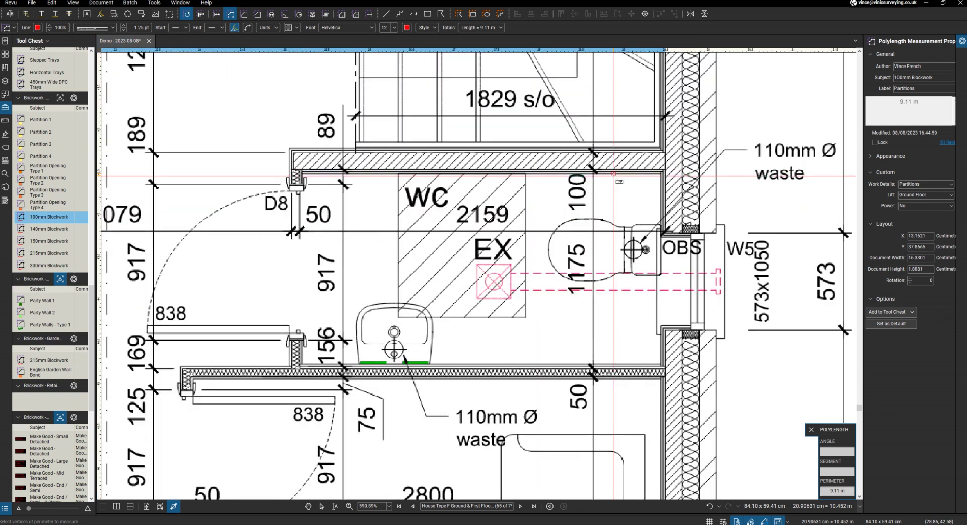
{"action": "left_click", "coordinate": [665, 153]}
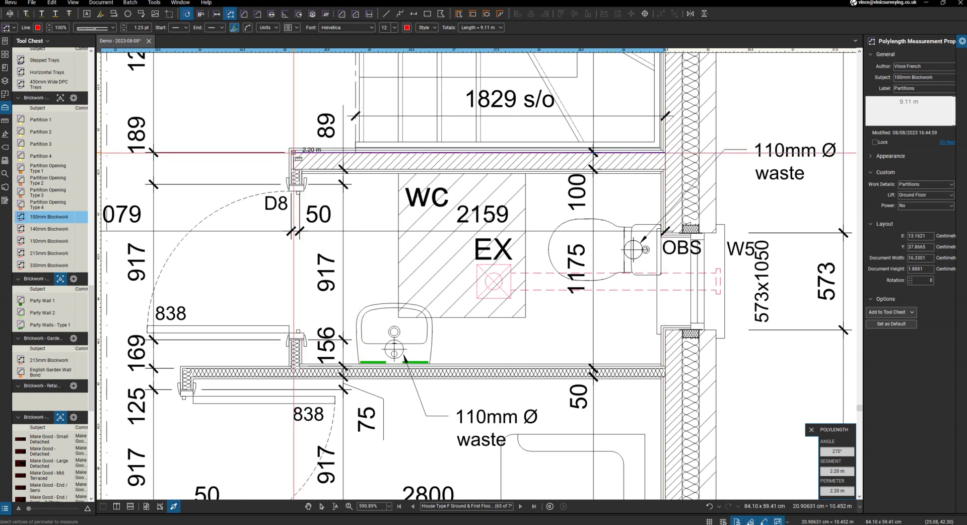
{"action": "double_click", "coordinate": [294, 152]}
{"action": "scroll", "coordinate": [252, 184], "scroll_direction": "down", "scroll_amount": 6}
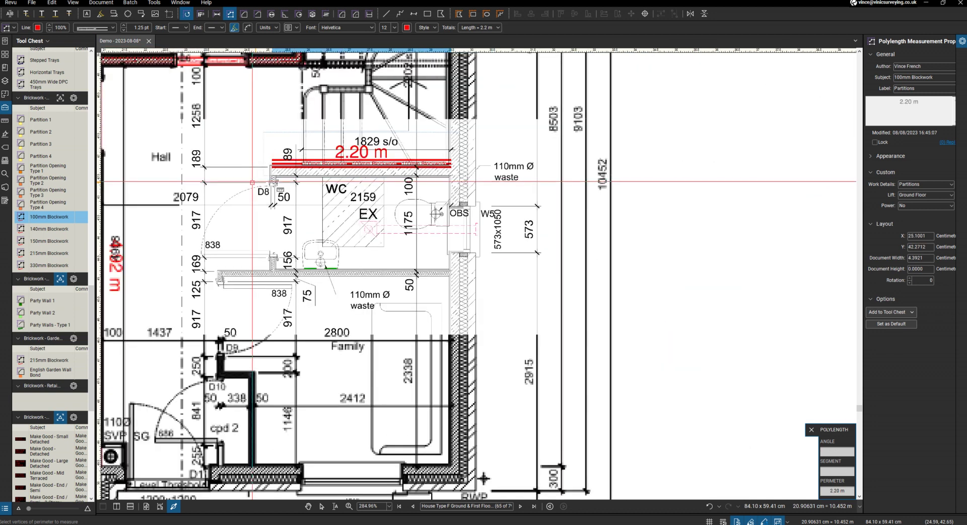
{"action": "scroll", "coordinate": [352, 153], "scroll_direction": "down", "scroll_amount": 2}
{"action": "scroll", "coordinate": [352, 153], "scroll_direction": "down", "scroll_amount": 4}
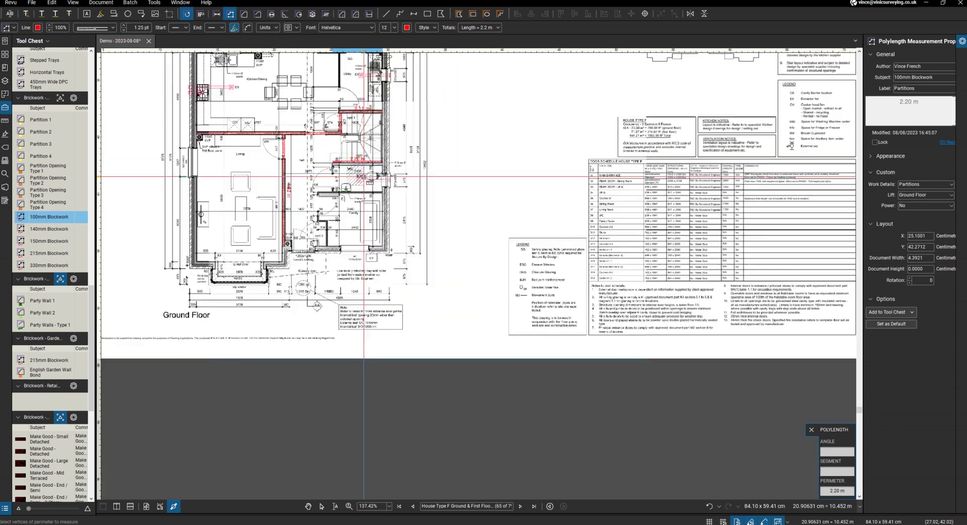
{"action": "scroll", "coordinate": [344, 122], "scroll_direction": "up", "scroll_amount": 2}
{"action": "scroll", "coordinate": [373, 137], "scroll_direction": "up", "scroll_amount": 1}
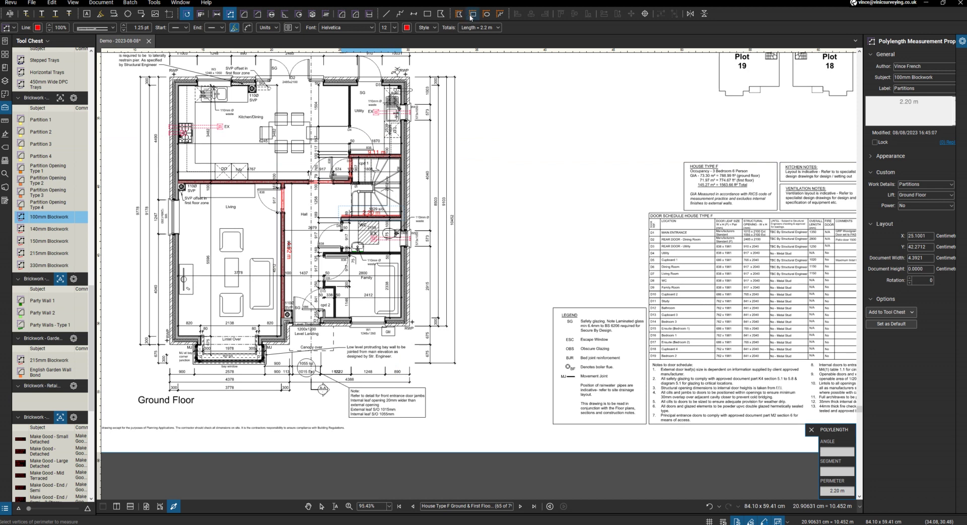
{"action": "key", "text": "Escape"}
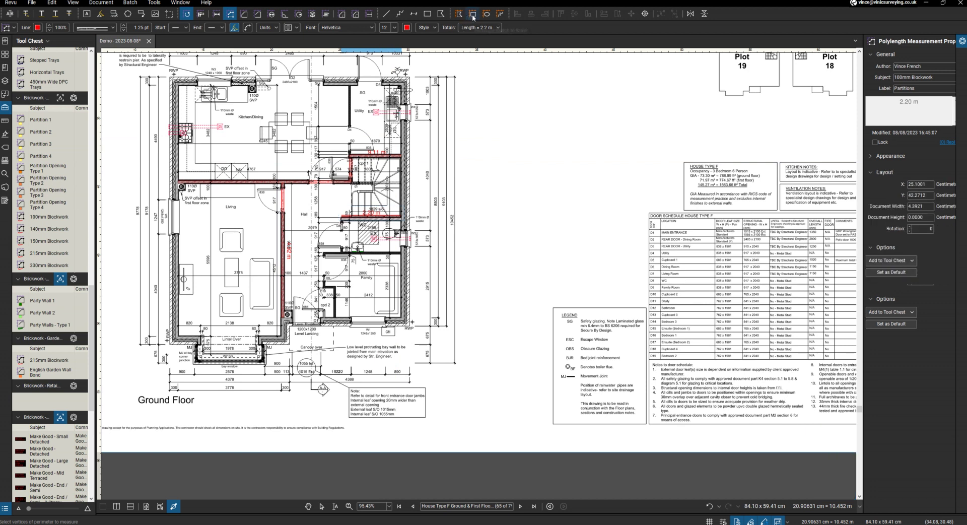
Step: Sketch a to-scale rectangle 9110 mm wide and 2475 mm high in the blank area beside the ground floor plan
{"action": "left_click", "coordinate": [472, 14]}
{"action": "type", "text": "9110"}
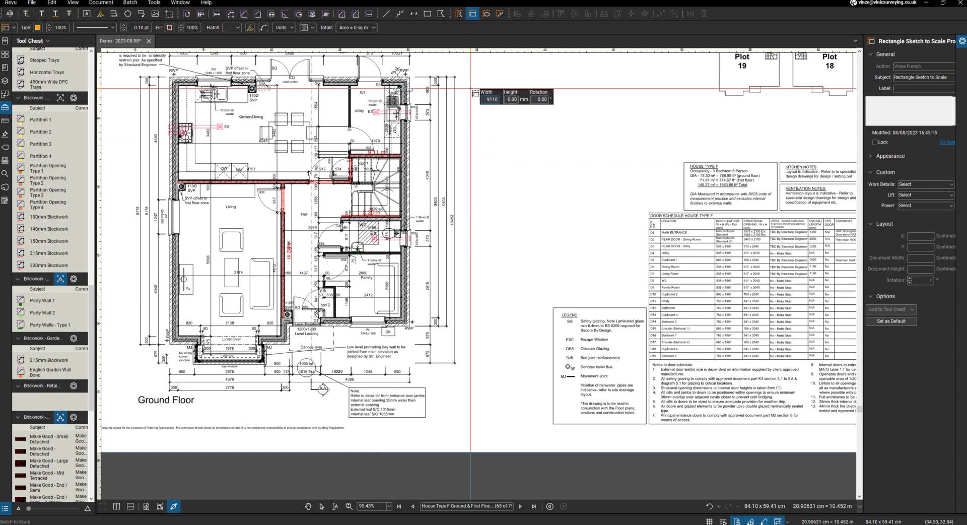
{"action": "key", "text": "Tab"}
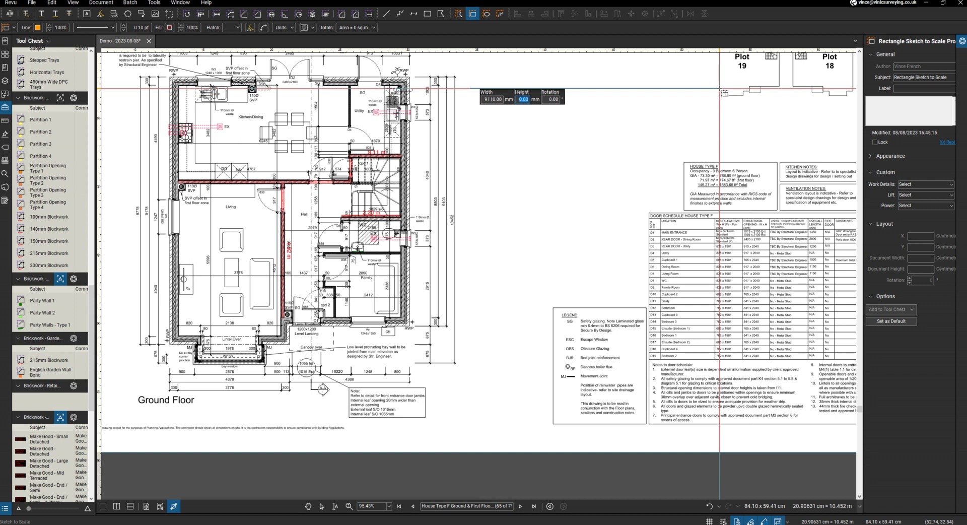
{"action": "type", "text": "2475"}
{"action": "key", "text": "Return"}
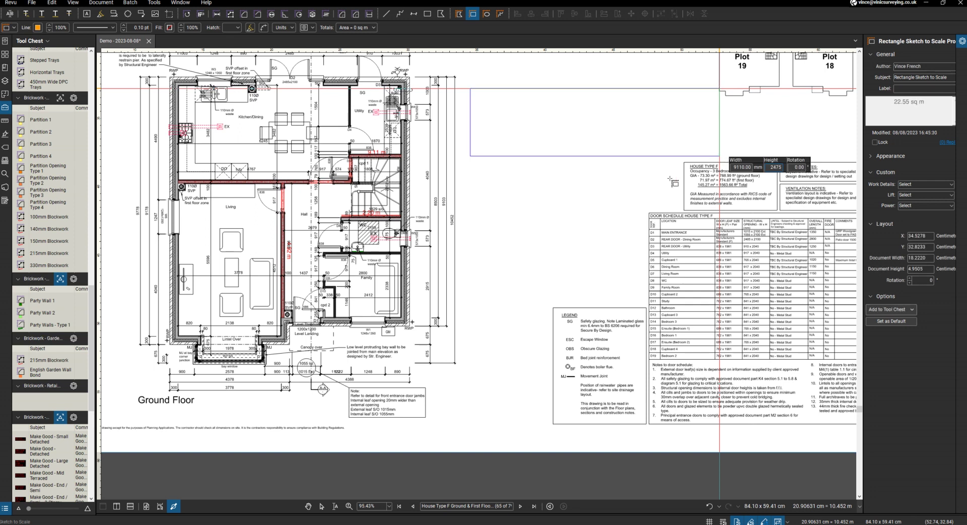
Step: Sketch a to-scale rectangle 4920 mm wide and 2475 mm high directly below the 9110 mm wide rectangle
{"action": "left_click", "coordinate": [471, 180]}
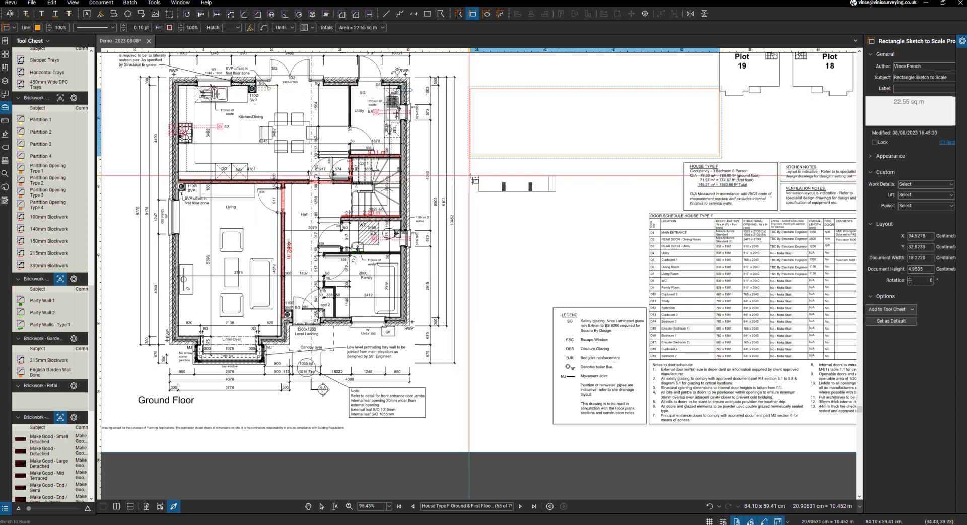
{"action": "type", "text": "4920"}
{"action": "key", "text": "Tab"}
{"action": "type", "text": "2475"}
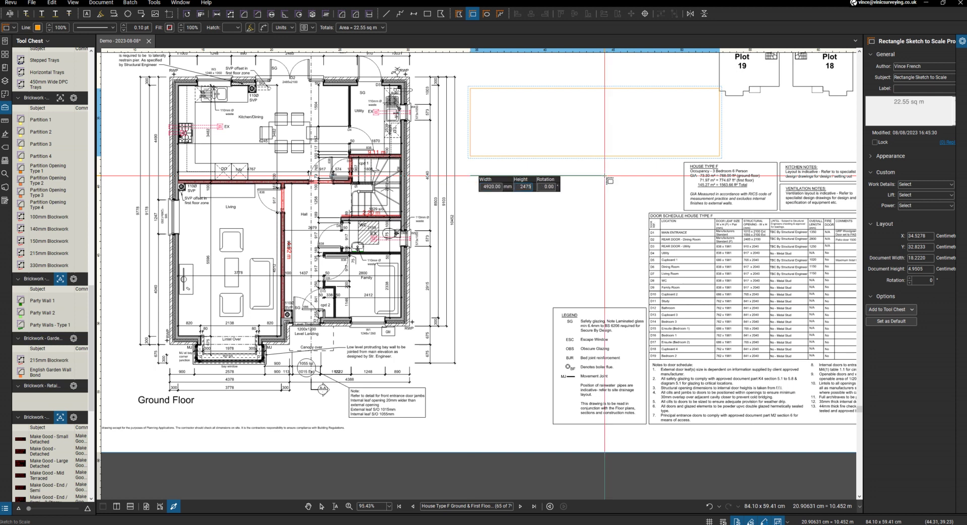
{"action": "key", "text": "Return"}
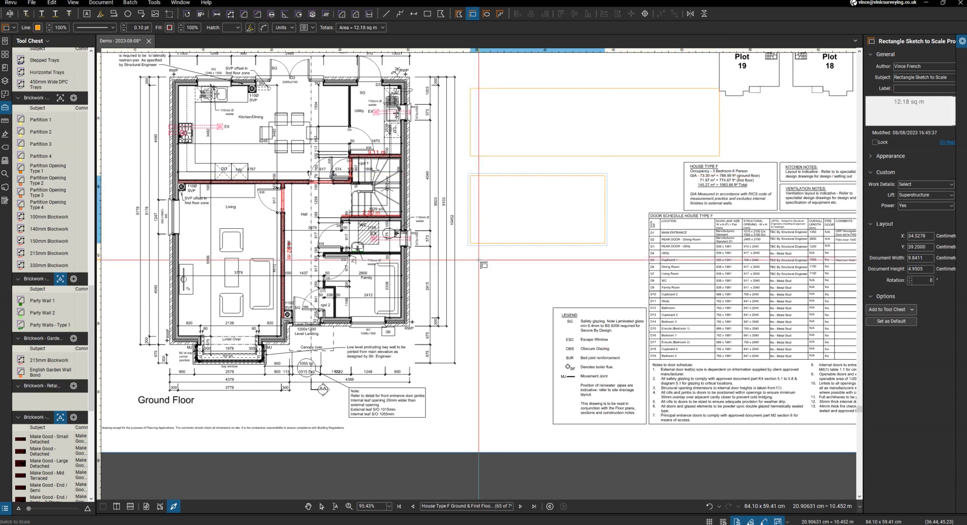
Step: Sketch a third to-scale rectangle 2200 mm wide and 2475 mm high below the 4920 mm wide one
{"action": "left_click", "coordinate": [469, 260]}
{"action": "type", "text": "2200"}
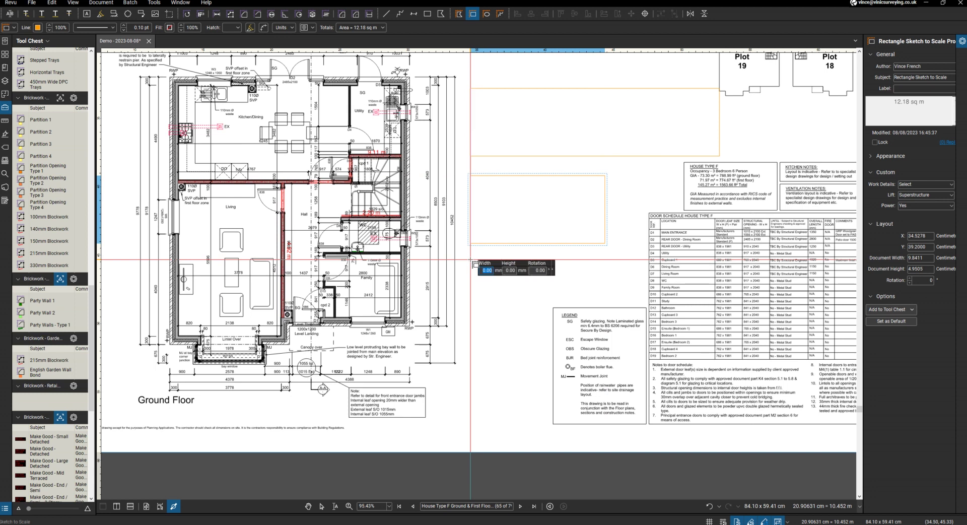
{"action": "key", "text": "Tab"}
{"action": "type", "text": "24"}
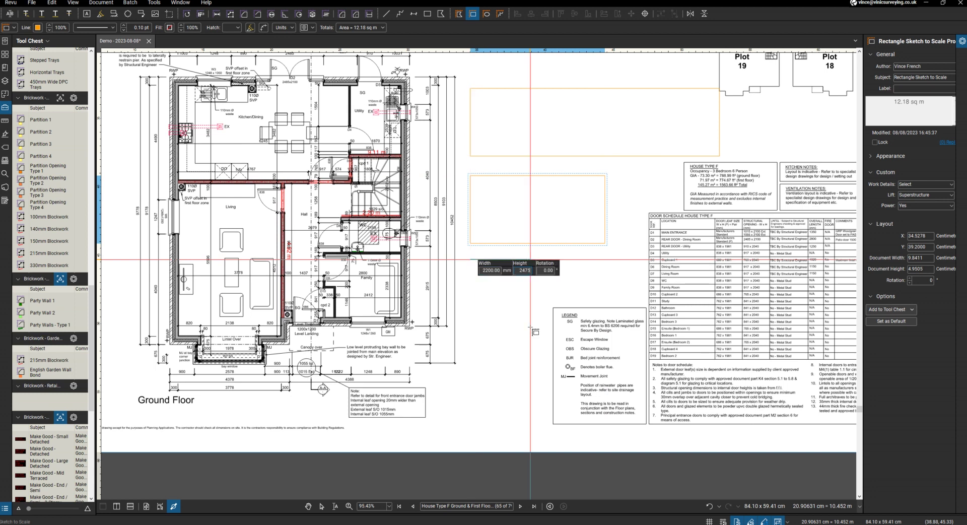
{"action": "key", "text": "Return"}
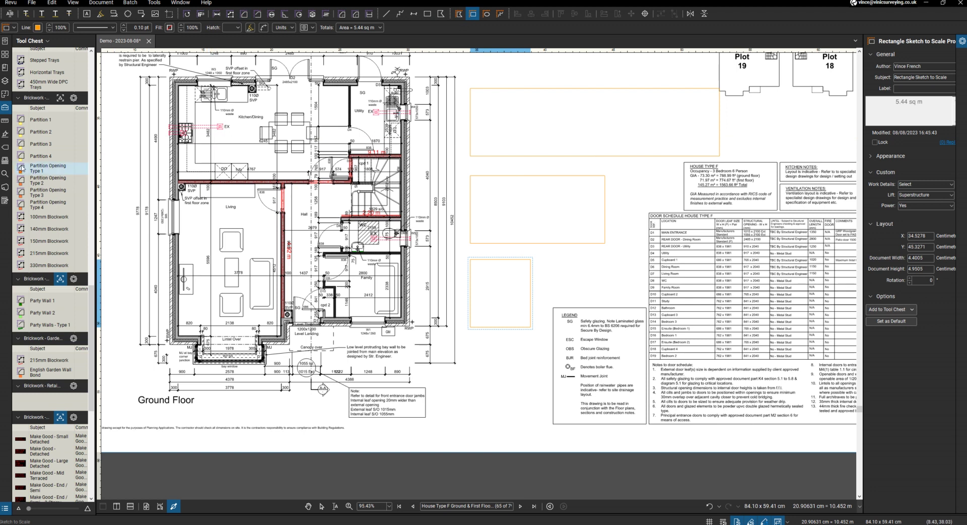
Step: Measure the full 9110 mm wide rectangle as a 100mm Blockwork area with the saved Partition 1 tool
{"action": "left_click", "coordinate": [51, 121]}
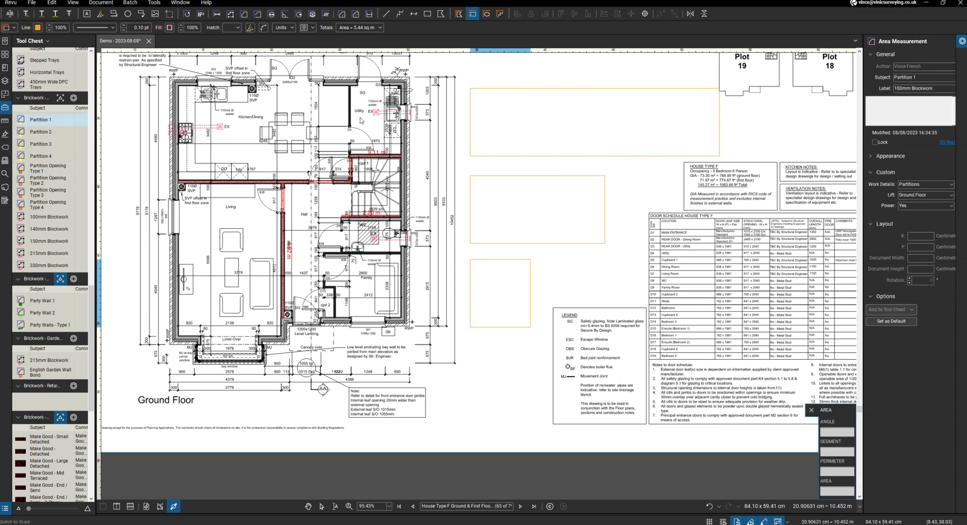
{"action": "left_click", "coordinate": [470, 89]}
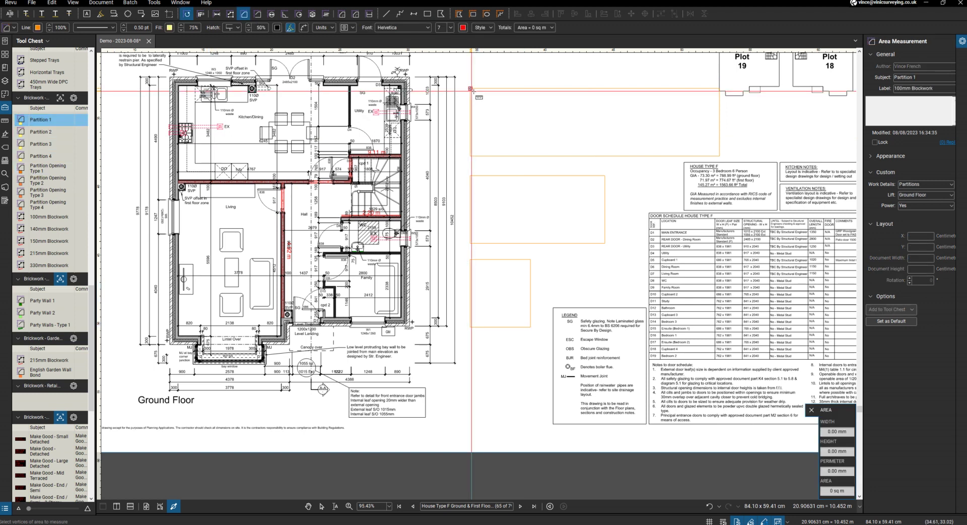
{"action": "left_click", "coordinate": [718, 149]}
{"action": "left_click", "coordinate": [720, 155]}
{"action": "double_click", "coordinate": [471, 155]}
Step: Measure the 4920 mm and 2200 mm wide rectangles as Partition 1 100mm Blockwork areas
{"action": "left_click", "coordinate": [470, 176]}
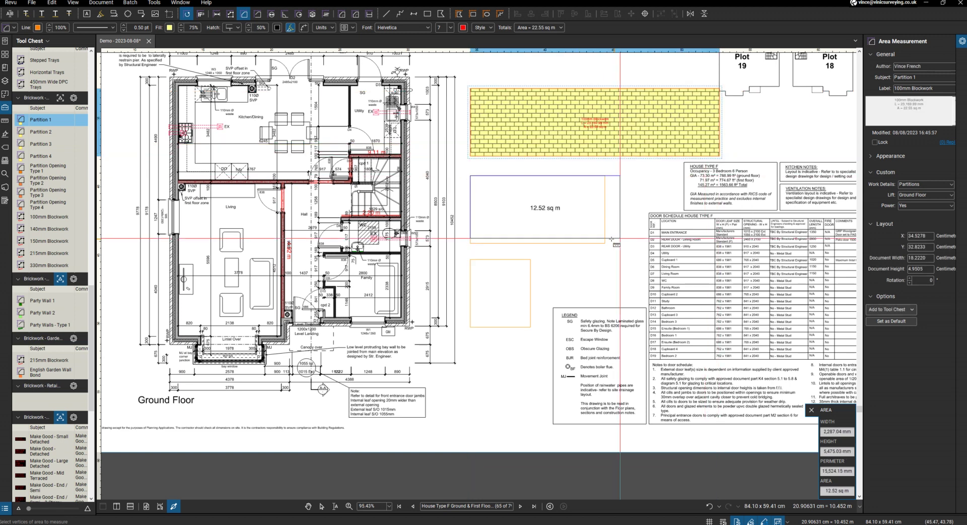
{"action": "double_click", "coordinate": [471, 270]}
{"action": "left_click", "coordinate": [471, 261]}
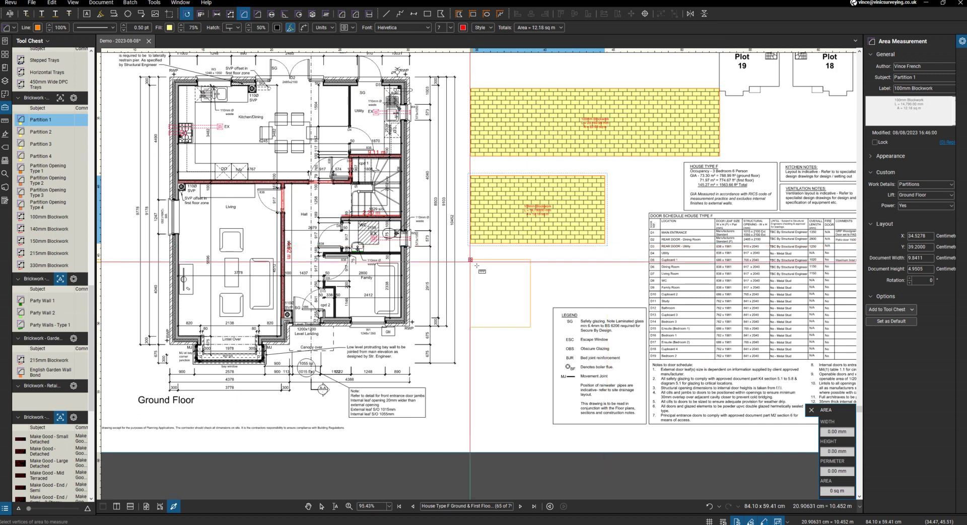
{"action": "double_click", "coordinate": [530, 328]}
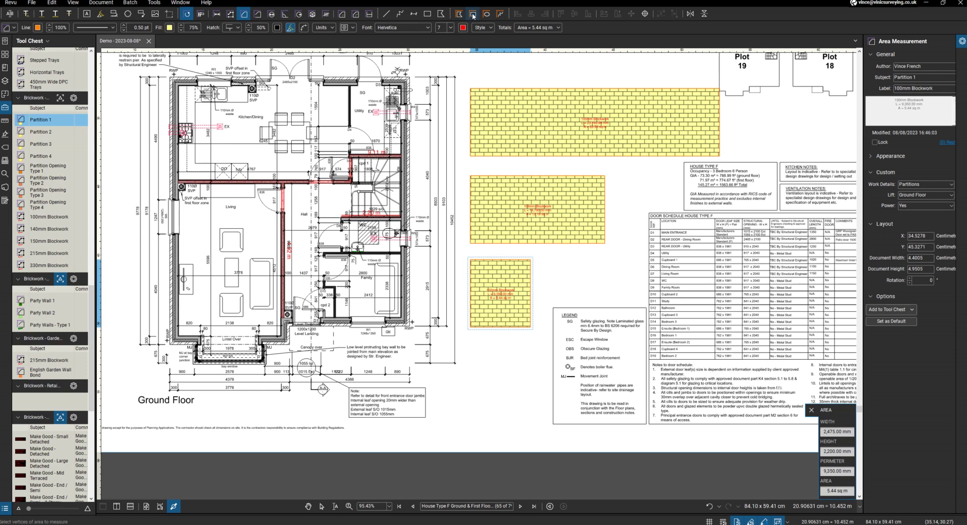
Step: Sketch a to-scale door opening 917 mm wide and 2025 mm high and move it into the left part of the 4920 mm wide blockwork area
{"action": "key", "text": "Escape"}
{"action": "key", "text": "Escape"}
{"action": "key", "text": "shift+alt+k"}
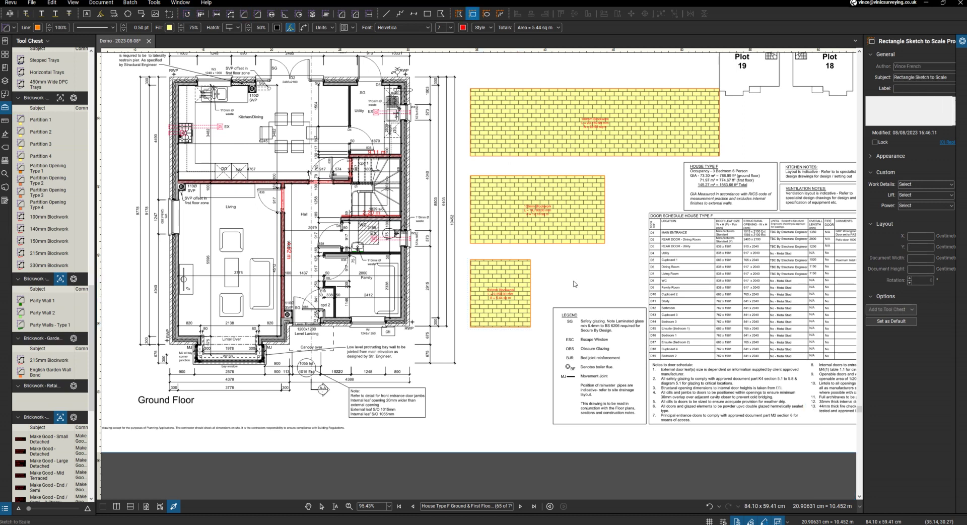
{"action": "type", "text": "917"}
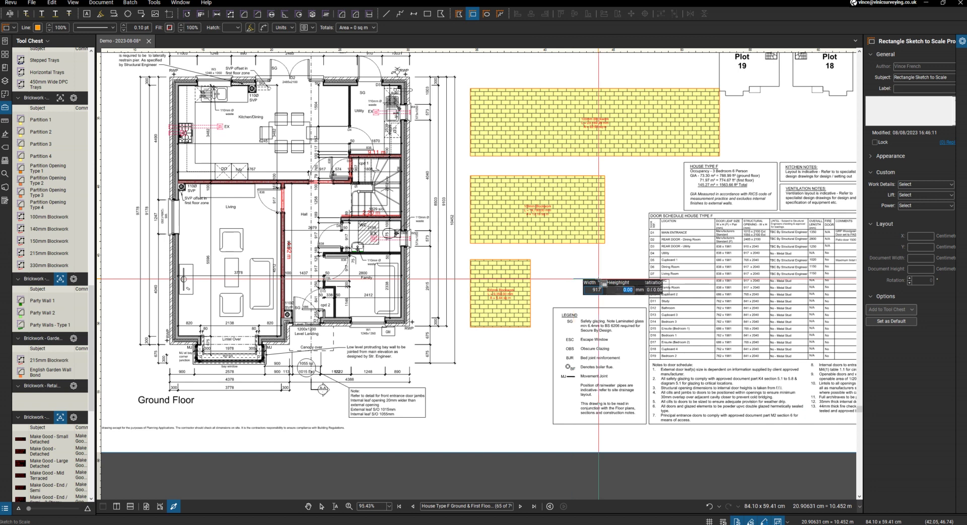
{"action": "key", "text": "Tab"}
{"action": "type", "text": "20"}
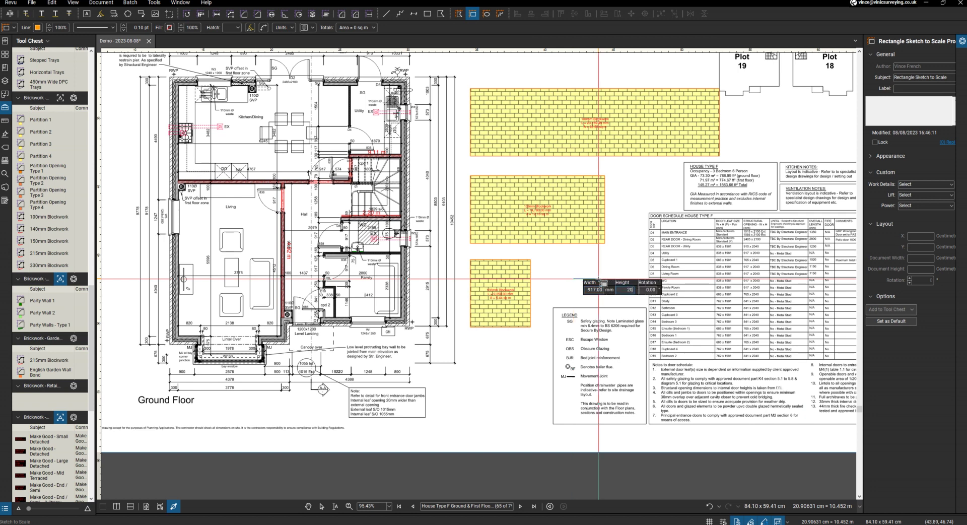
{"action": "type", "text": "25"}
{"action": "key", "text": "Return"}
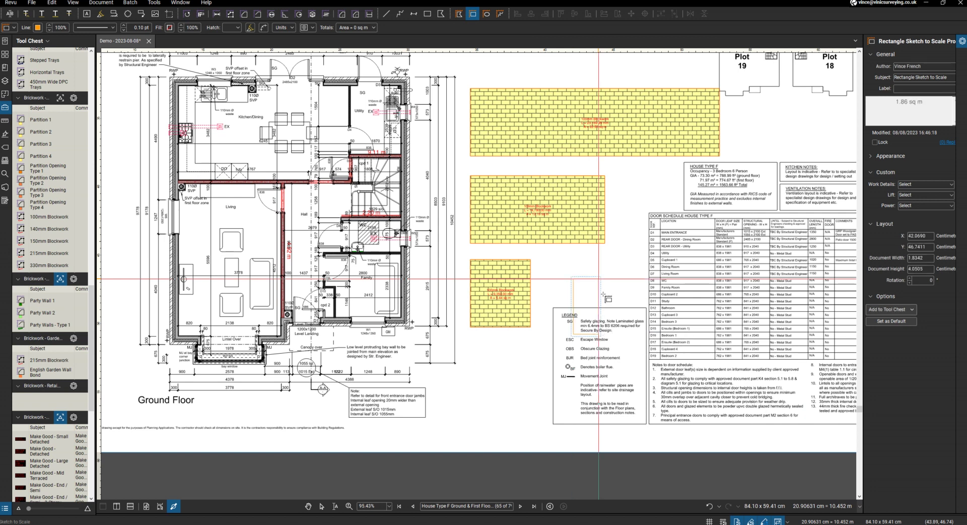
{"action": "key", "text": "Escape"}
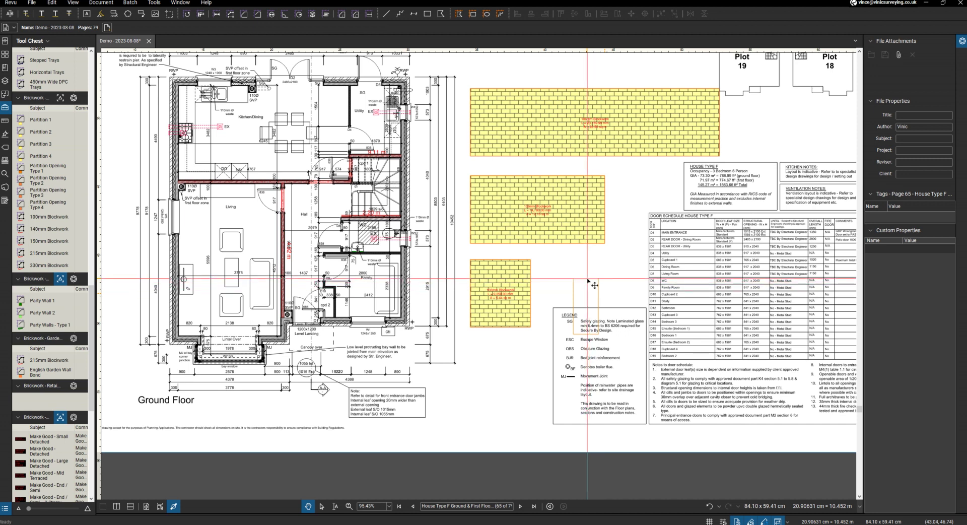
{"action": "left_click_drag", "start_coordinate": [586, 278], "coordinate": [497, 202]}
{"action": "left_click_drag", "start_coordinate": [497, 201], "coordinate": [498, 188]}
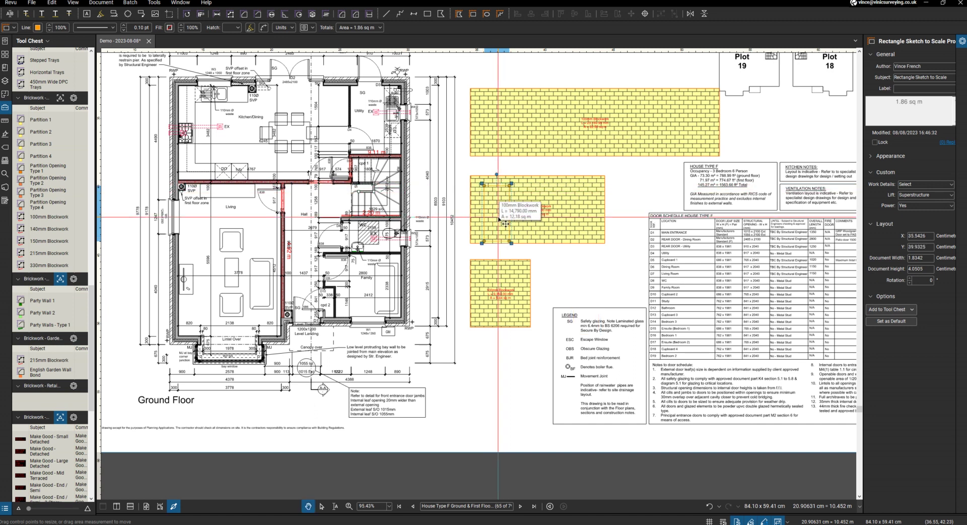
{"action": "left_click", "coordinate": [500, 218]}
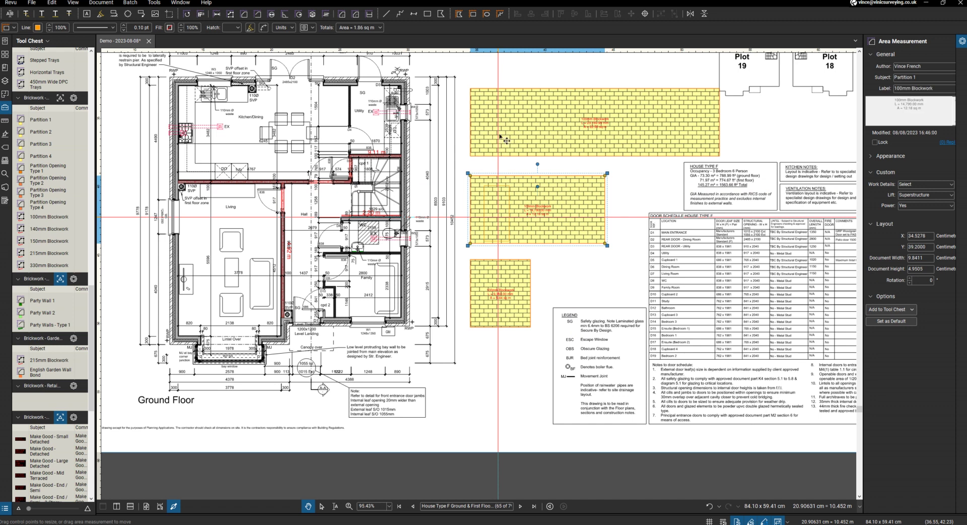
{"action": "left_click_drag", "start_coordinate": [498, 217], "coordinate": [500, 131]}
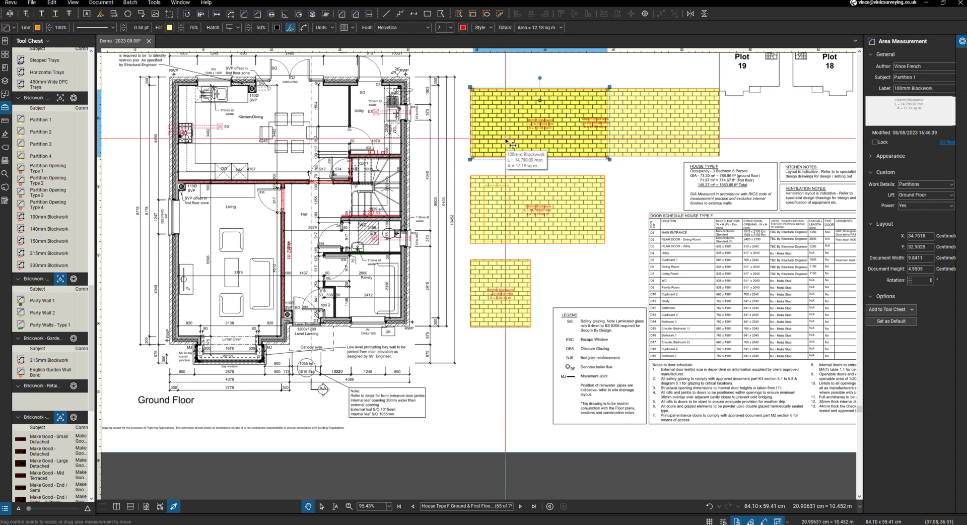
{"action": "key", "text": "ctrl+z"}
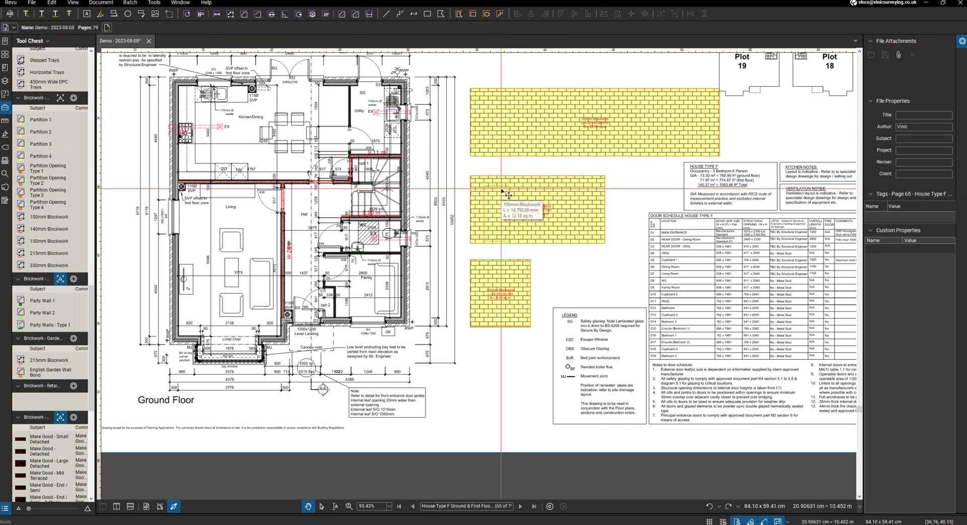
Step: Copy the 917 mm wide door opening rectangle from the middle blockwork area into the left part of the 9110 mm wide area
{"action": "left_click", "coordinate": [502, 192]}
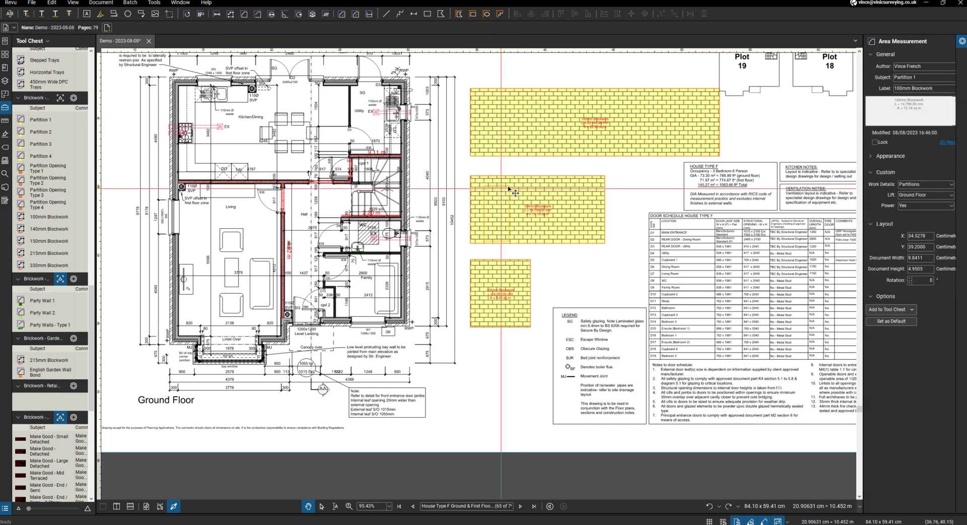
{"action": "left_click", "coordinate": [509, 187]}
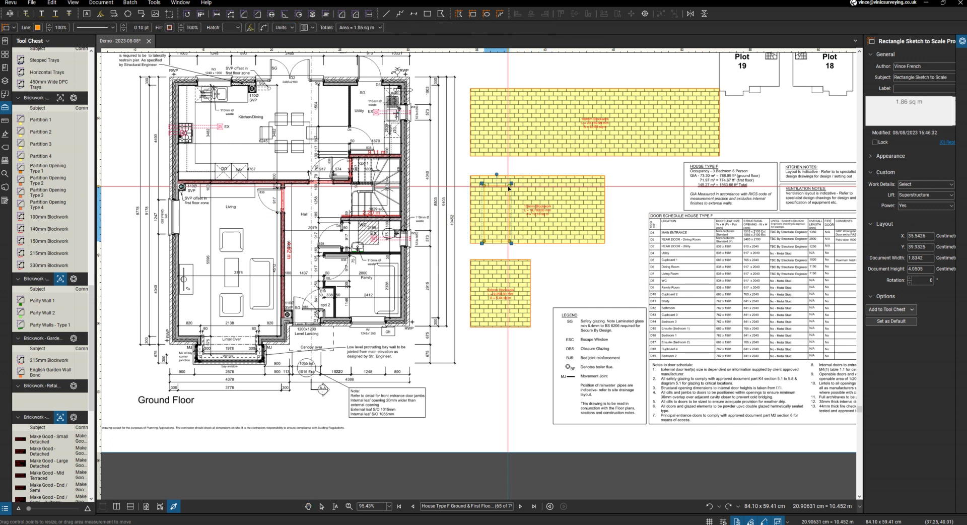
{"action": "left_click_drag", "start_coordinate": [508, 188], "coordinate": [510, 127]}
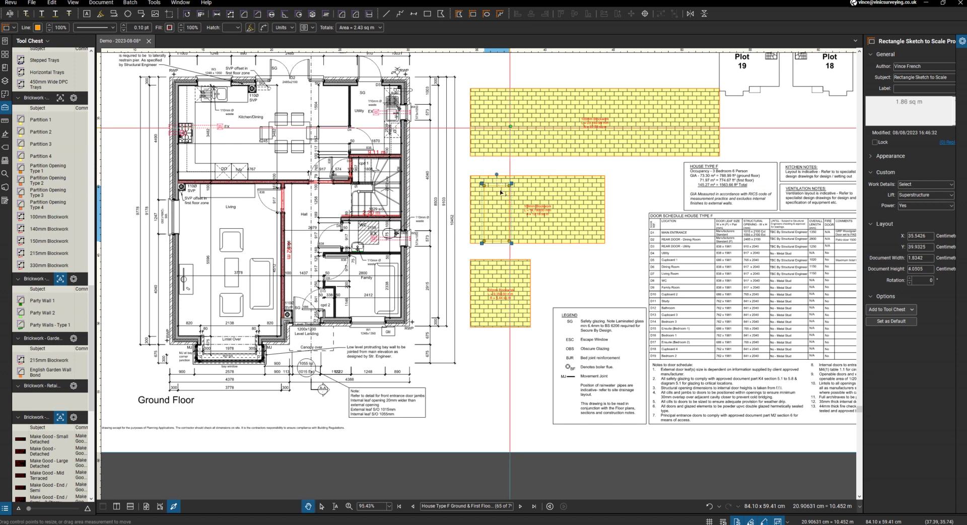
{"action": "key", "text": "ctrl+z"}
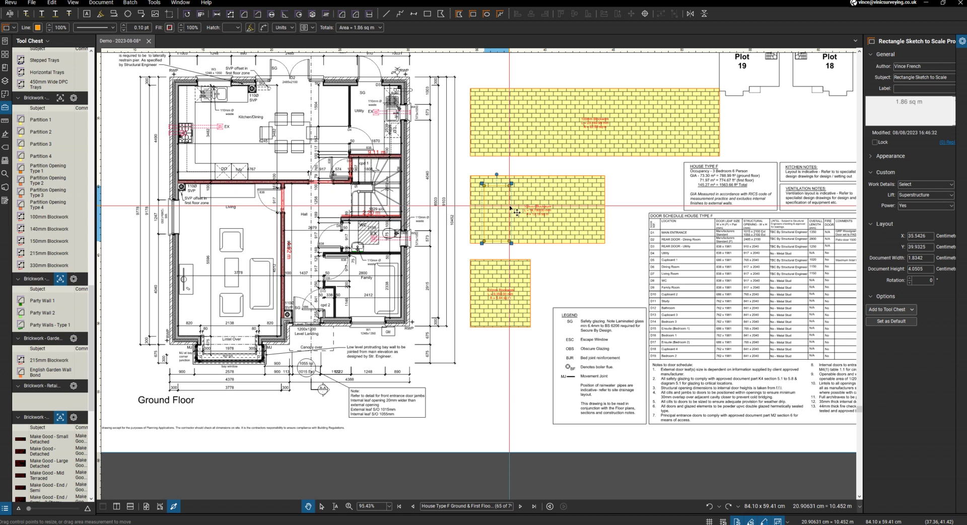
{"action": "left_click_drag", "start_coordinate": [508, 128], "coordinate": [509, 118]}
Step: Check the selection of the overlapping areas and shift the door opening rectangle slightly upward within the 4920 mm wide blockwork area
{"action": "left_click", "coordinate": [553, 137]}
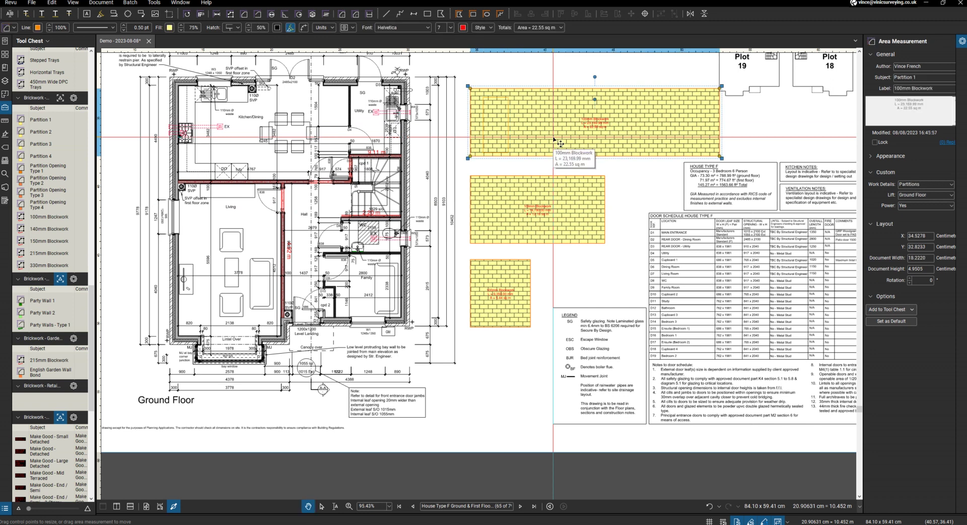
{"action": "left_click", "coordinate": [568, 190]}
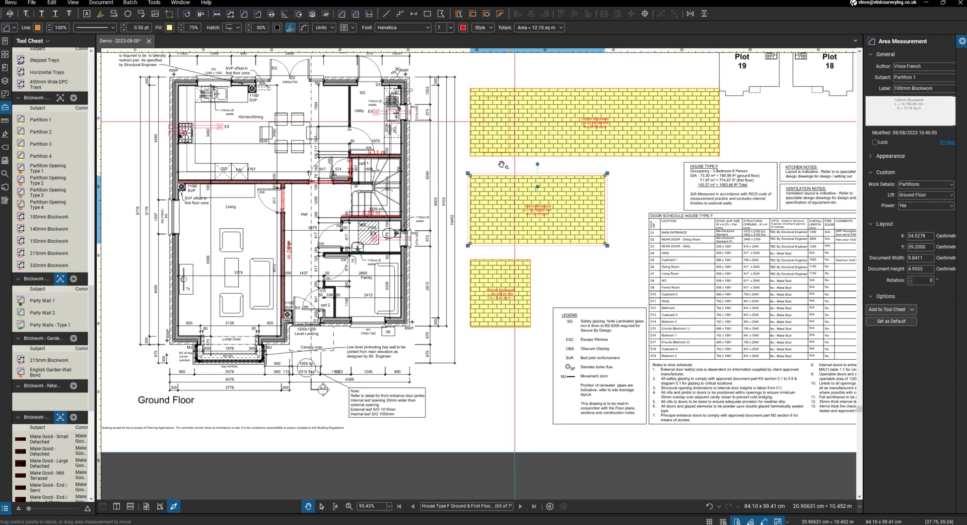
{"action": "left_click", "coordinate": [509, 126]}
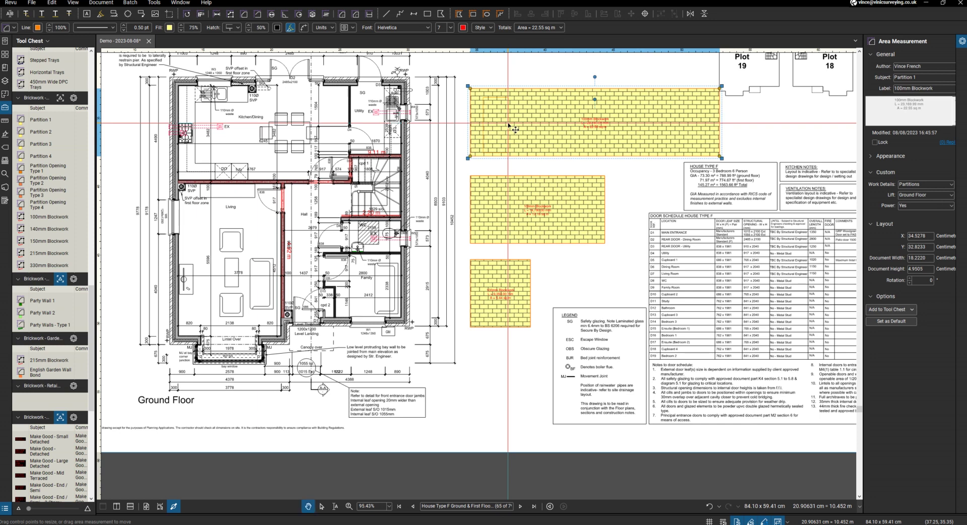
{"action": "left_click", "coordinate": [508, 126]}
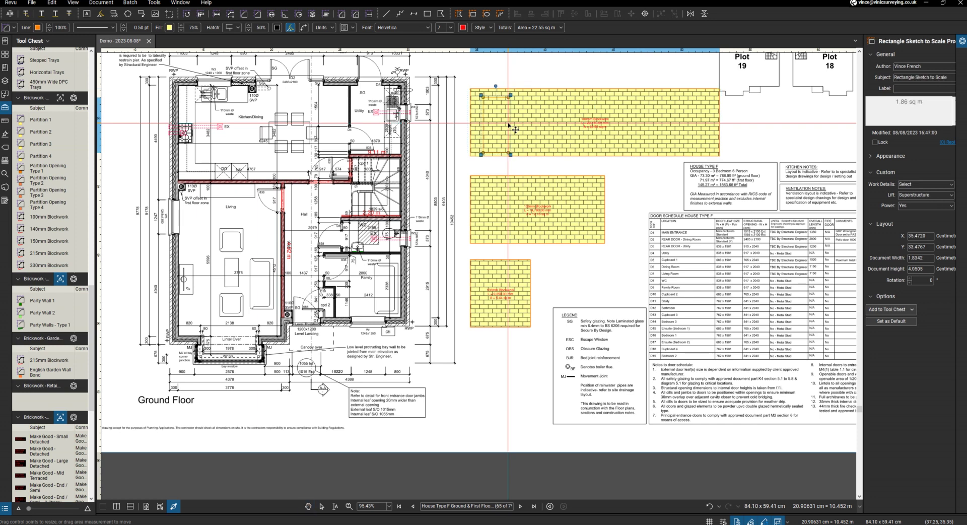
{"action": "left_click_drag", "start_coordinate": [509, 220], "coordinate": [516, 213]}
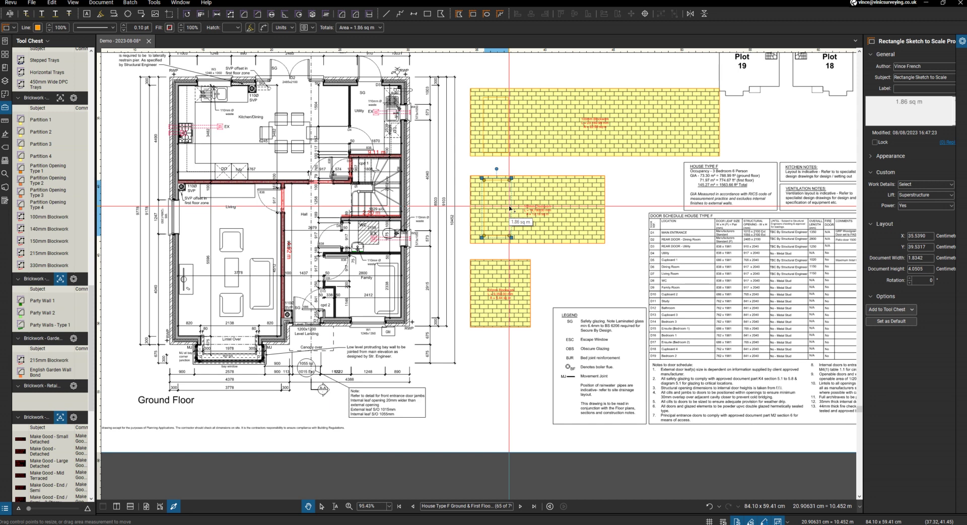
{"action": "left_click", "coordinate": [545, 139]}
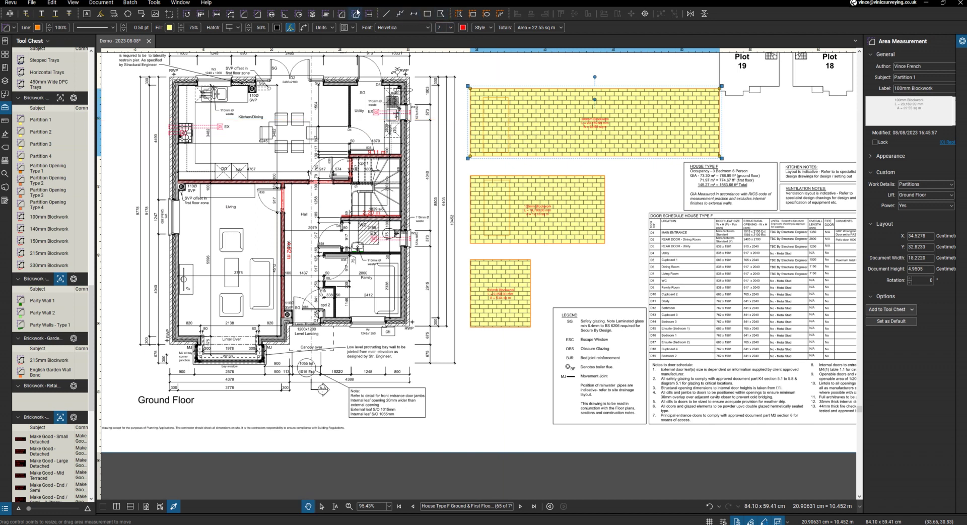
{"action": "left_click", "coordinate": [342, 15]}
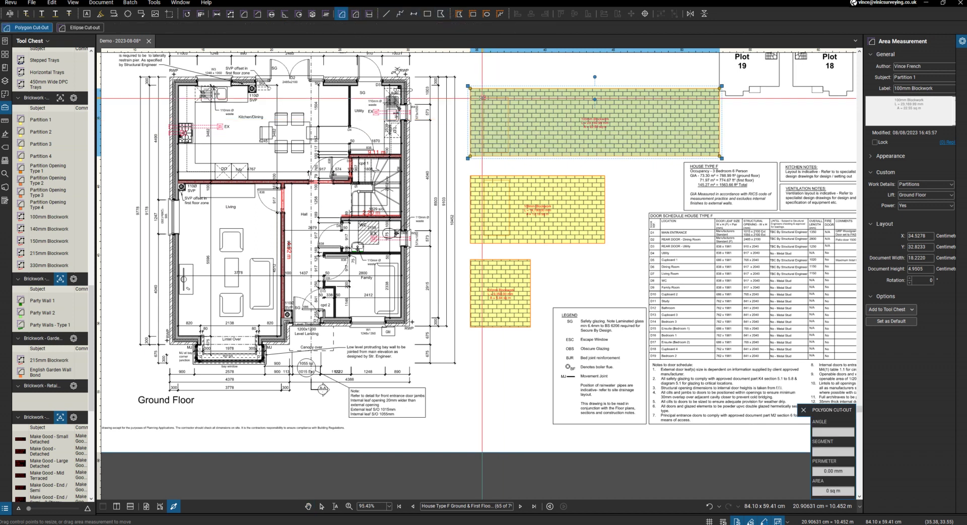
{"action": "left_click_drag", "start_coordinate": [482, 97], "coordinate": [509, 169]}
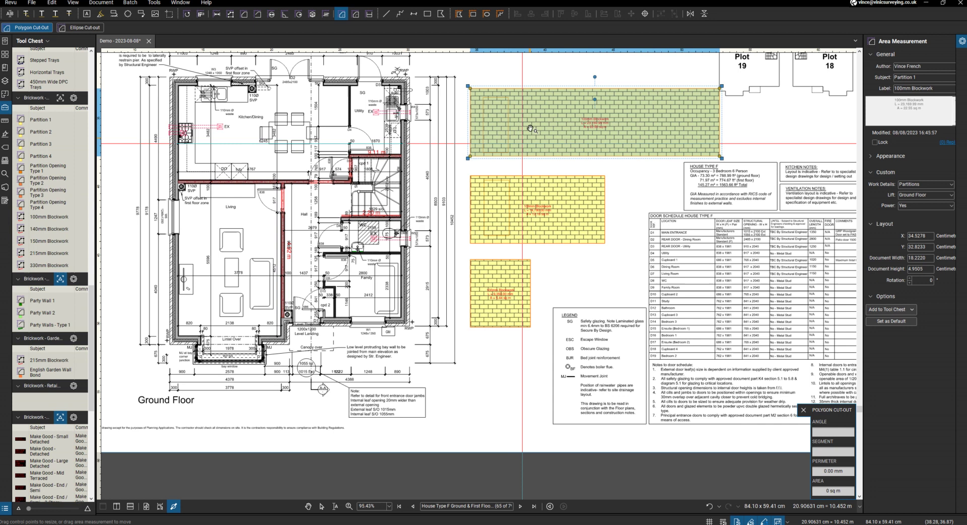
{"action": "key", "text": "Escape"}
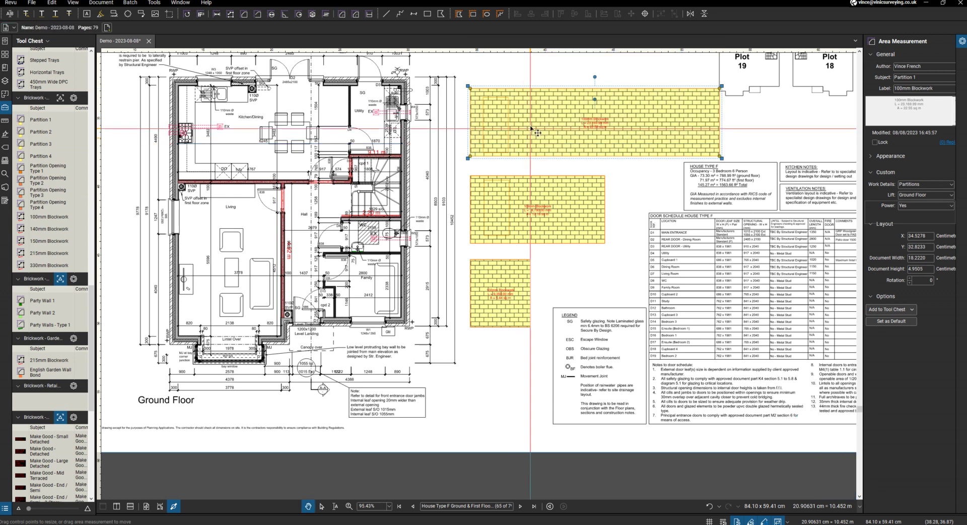
Step: Cut the 917 mm by 2025 mm door openings out of the 9110 mm and 4920 mm wide blockwork areas with Polygon Cut-Out
{"action": "left_click", "coordinate": [537, 133]}
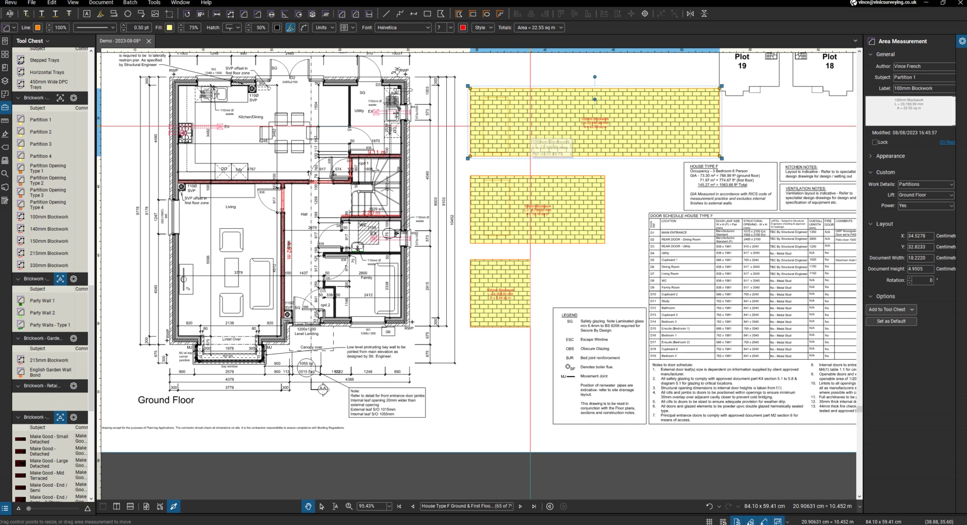
{"action": "left_click", "coordinate": [341, 13]}
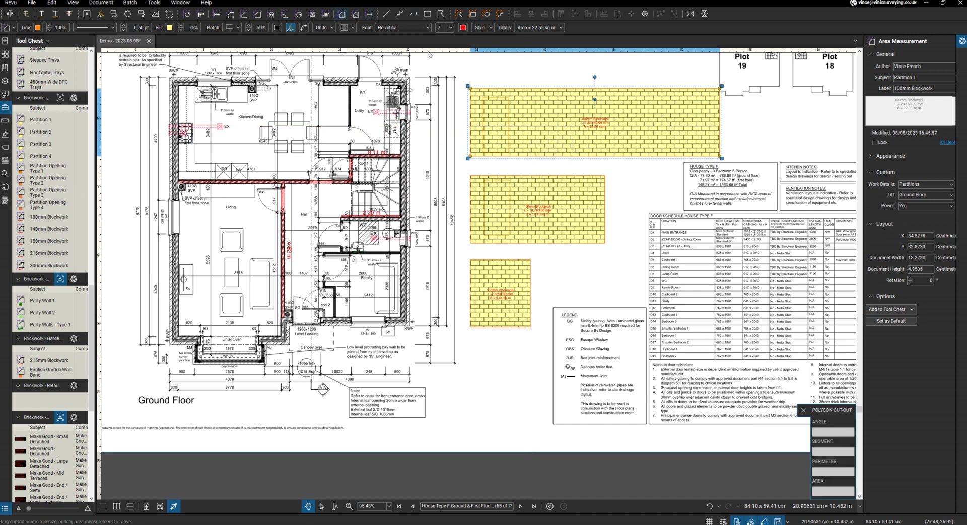
{"action": "left_click", "coordinate": [501, 101]}
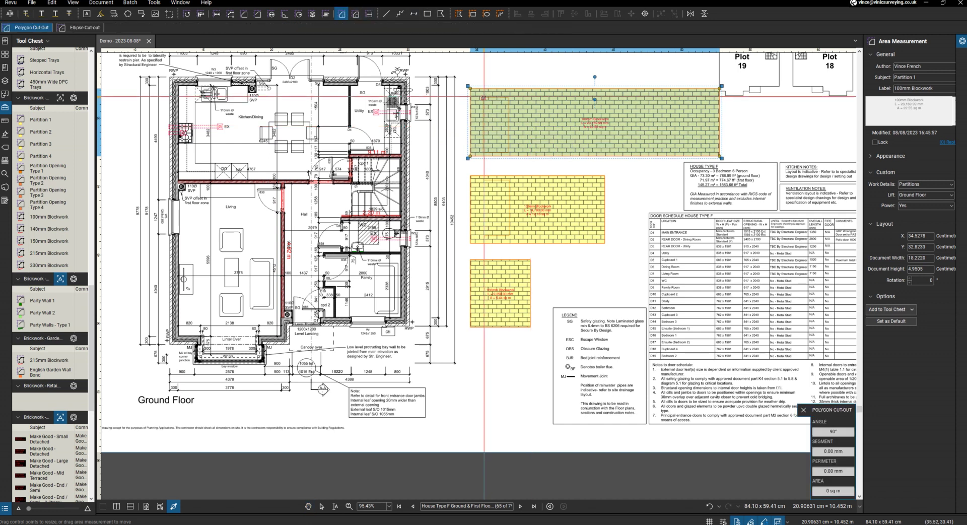
{"action": "left_click", "coordinate": [509, 151]}
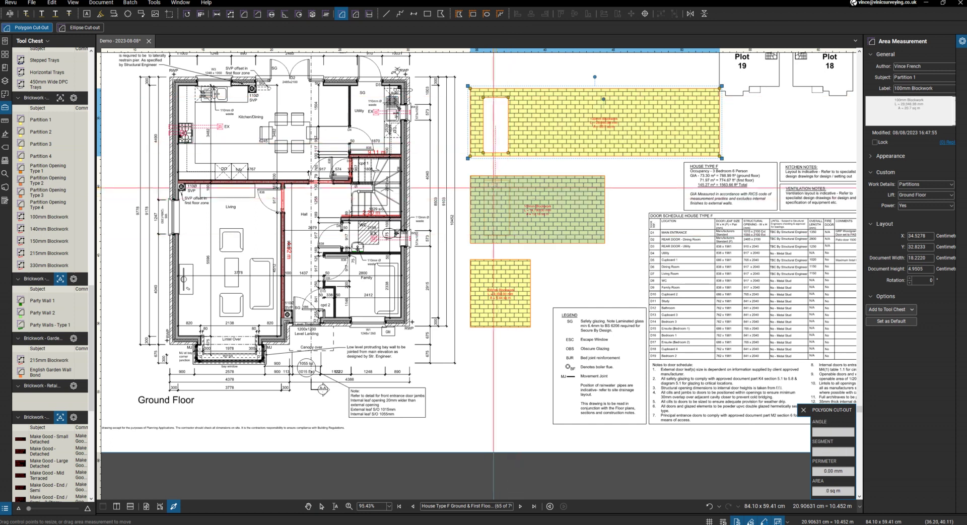
{"action": "left_click_drag", "start_coordinate": [484, 180], "coordinate": [509, 235]}
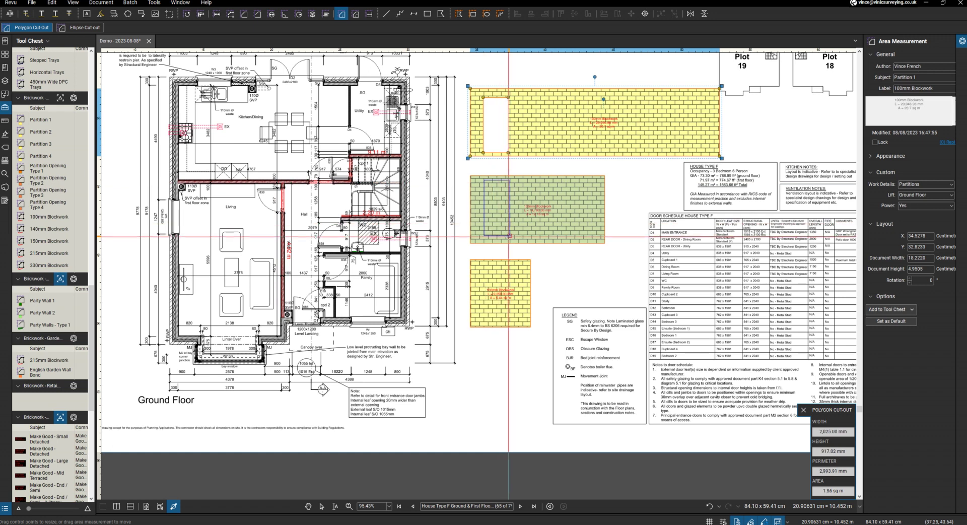
{"action": "left_click", "coordinate": [509, 235]}
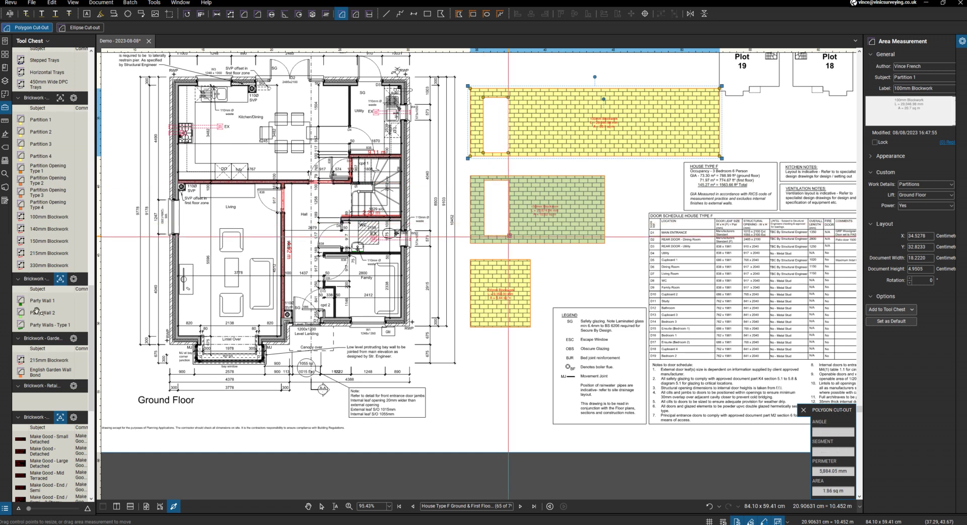
{"action": "key", "text": "Escape"}
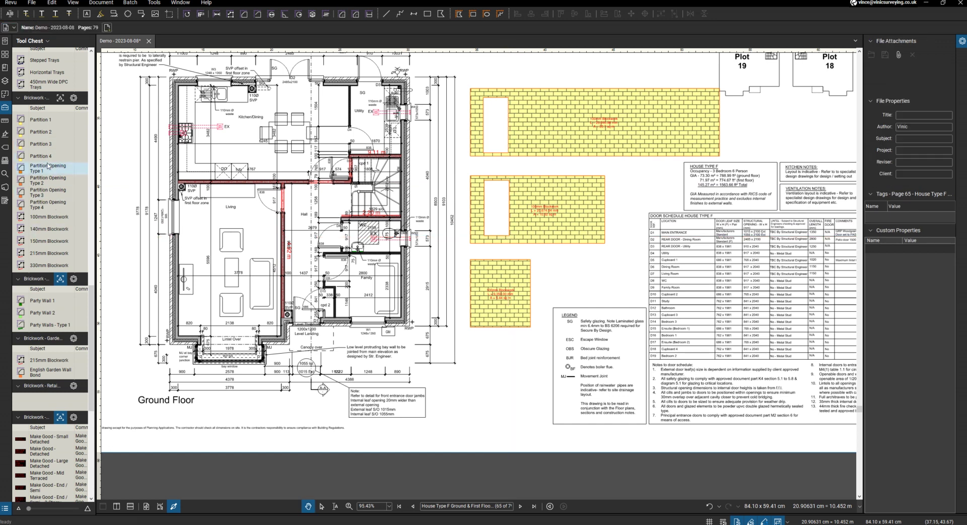
{"action": "left_click", "coordinate": [48, 166]}
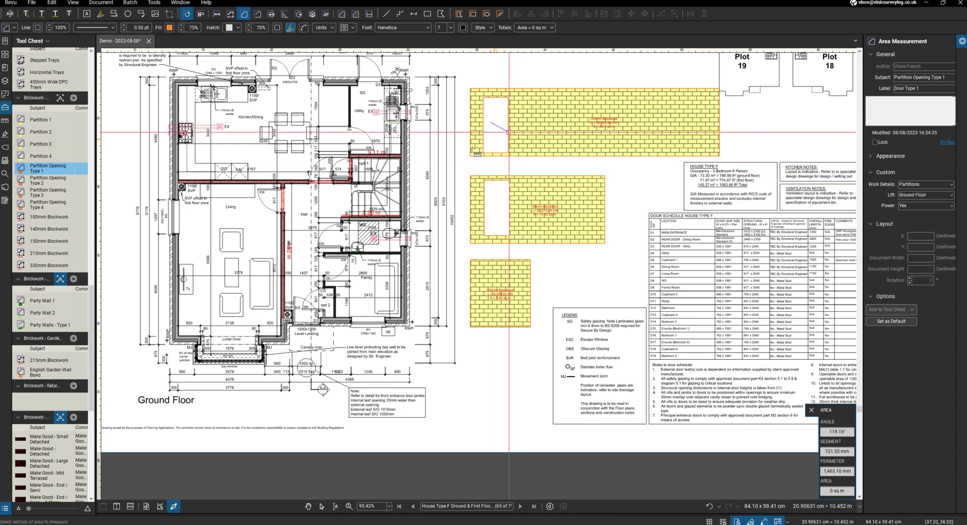
{"action": "left_click", "coordinate": [47, 169]}
{"action": "left_click", "coordinate": [48, 171]}
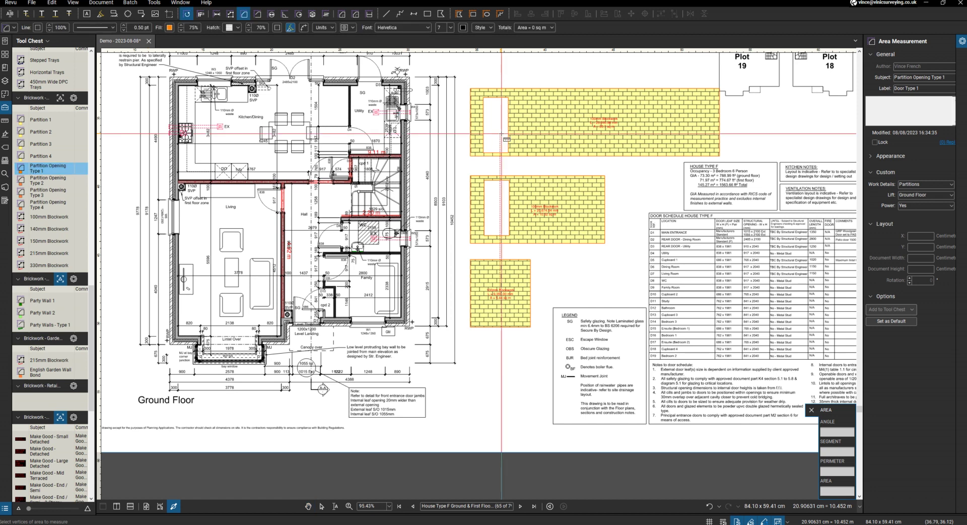
{"action": "key", "text": "Escape"}
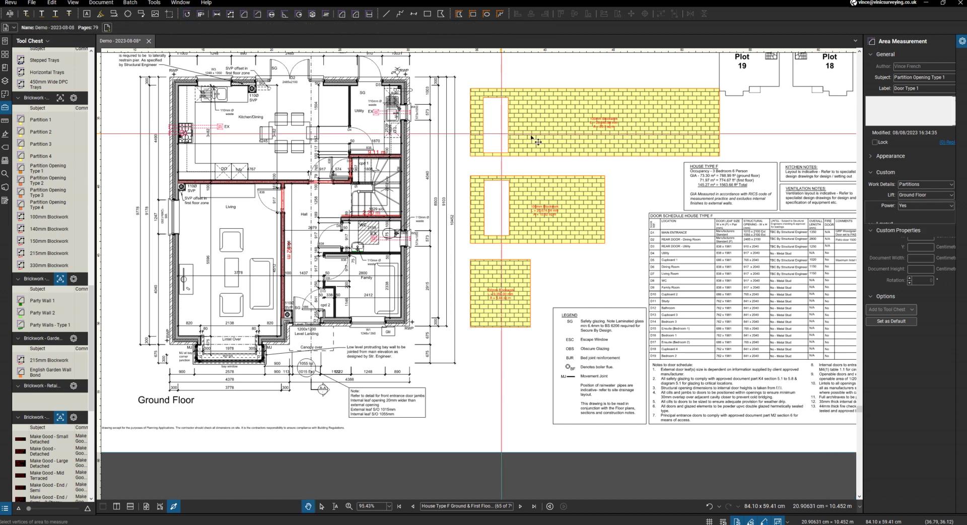
Step: Check the two cut blockwork areas and fill their door cut-outs with Partition Opening Type 1 areas of 917 mm by 2025 mm
{"action": "left_click", "coordinate": [532, 137]}
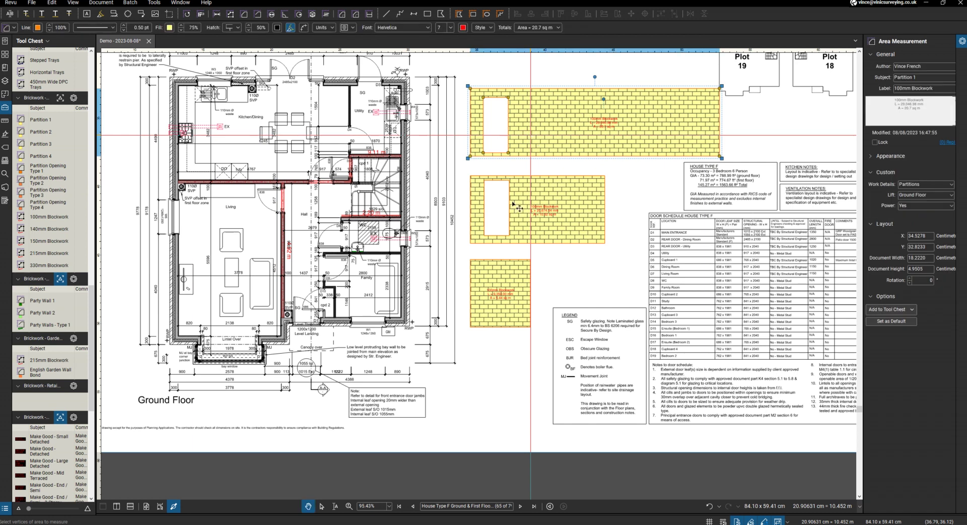
{"action": "left_click", "coordinate": [535, 201]}
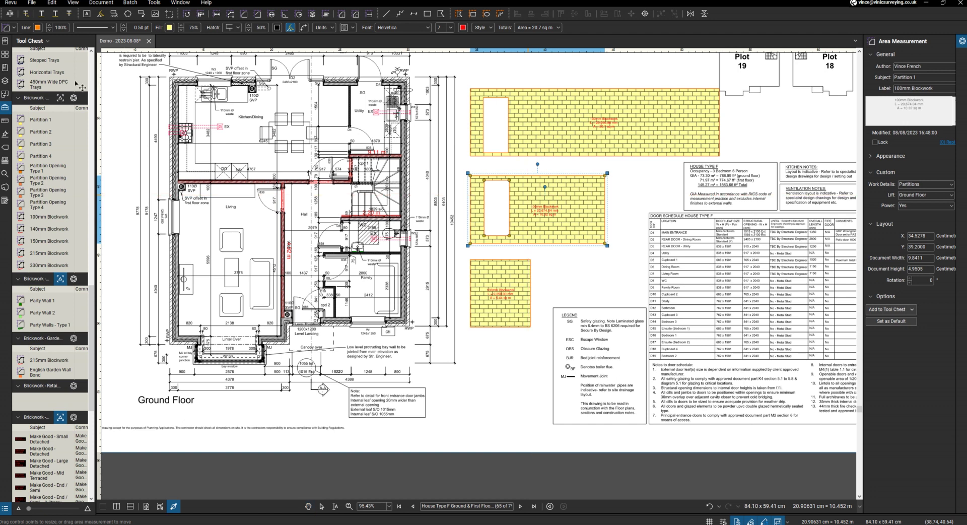
{"action": "left_click", "coordinate": [46, 167]}
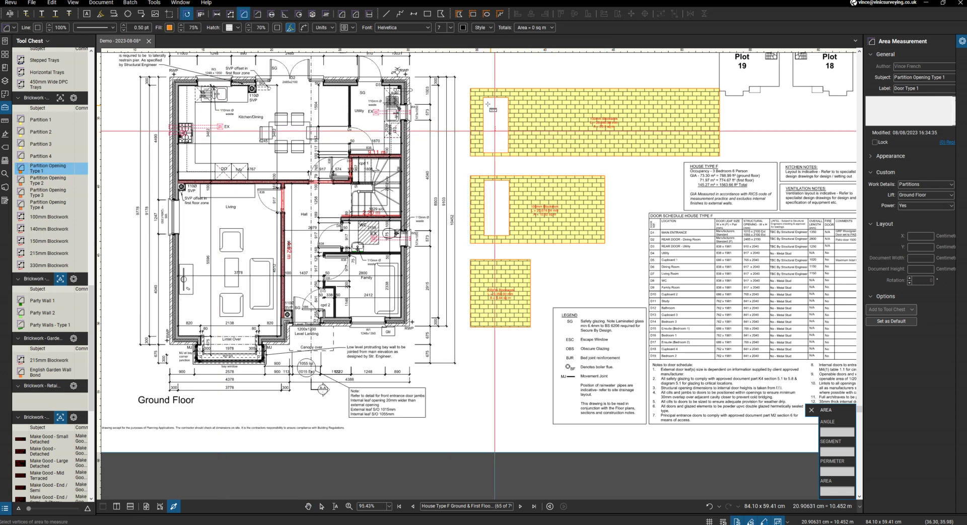
{"action": "left_click_drag", "start_coordinate": [483, 97], "coordinate": [508, 238]}
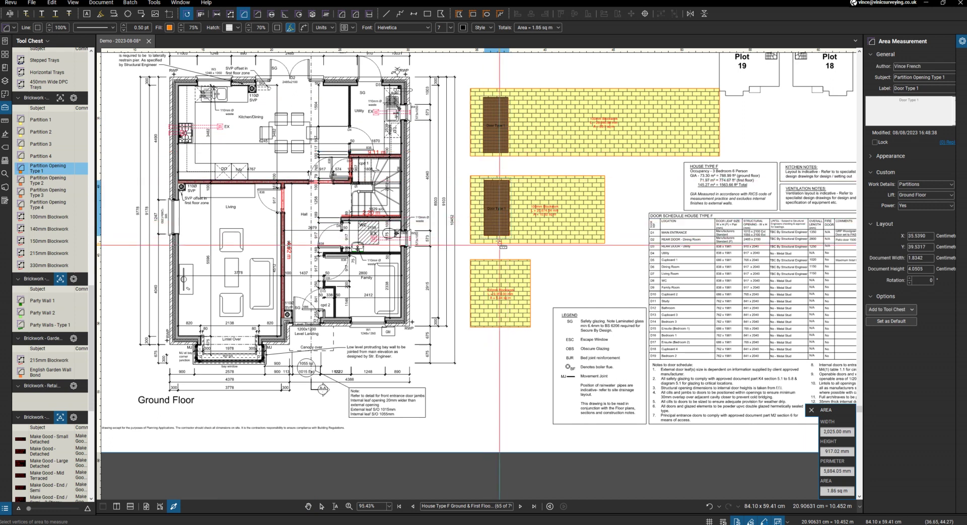
{"action": "scroll", "coordinate": [449, 312], "scroll_direction": "down", "scroll_amount": 3}
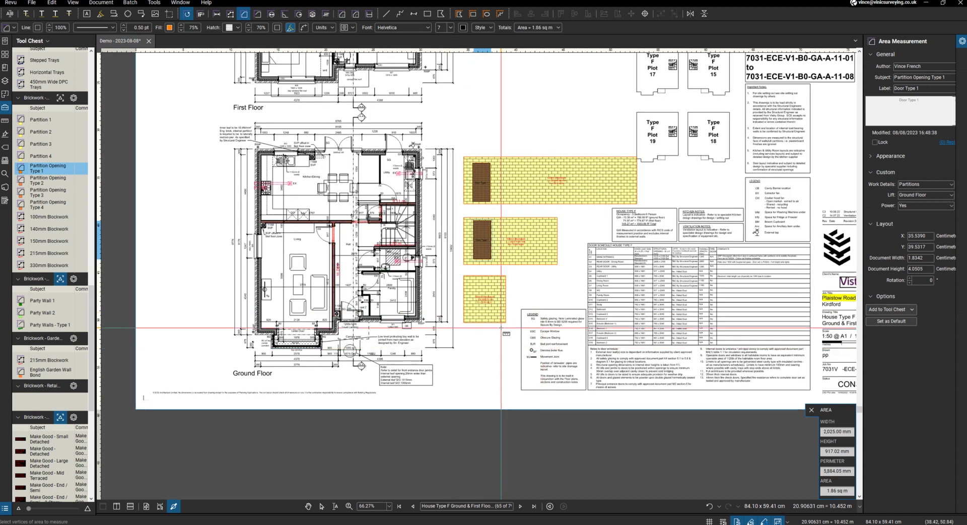
{"action": "key", "text": "Escape"}
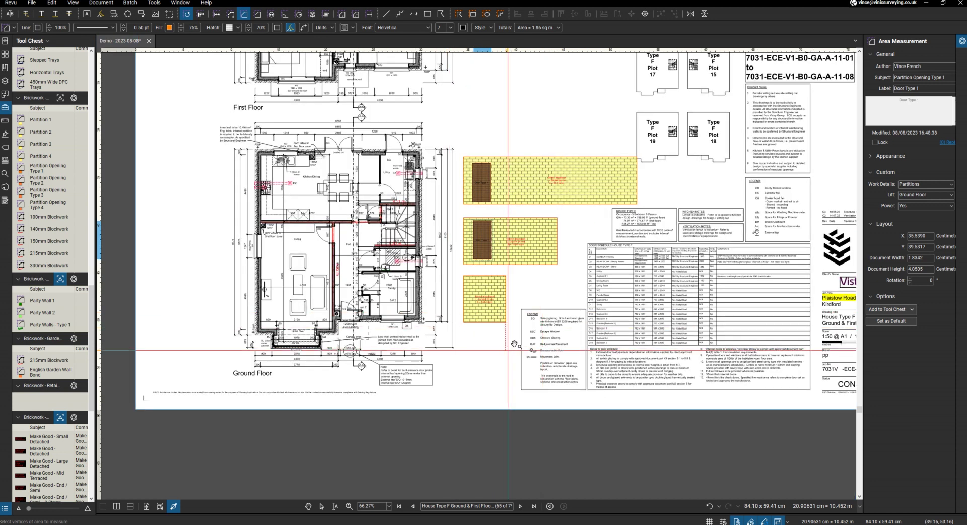
Step: Cut all the blockwork and door opening areas from the floor plan page and paste them onto page 67, House Type F Elevations - Sheet 1
{"action": "right_click", "coordinate": [475, 141]}
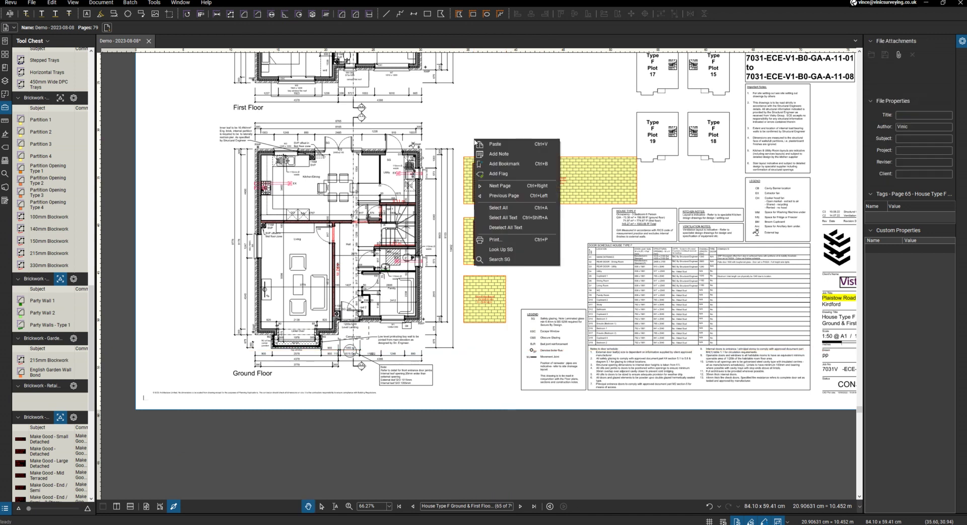
{"action": "left_click", "coordinate": [477, 144]}
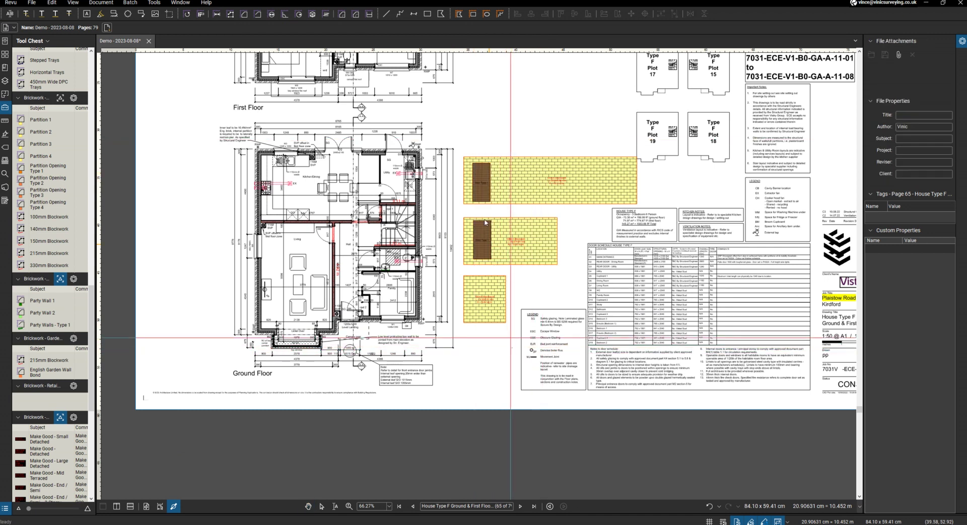
{"action": "left_click", "coordinate": [481, 144]}
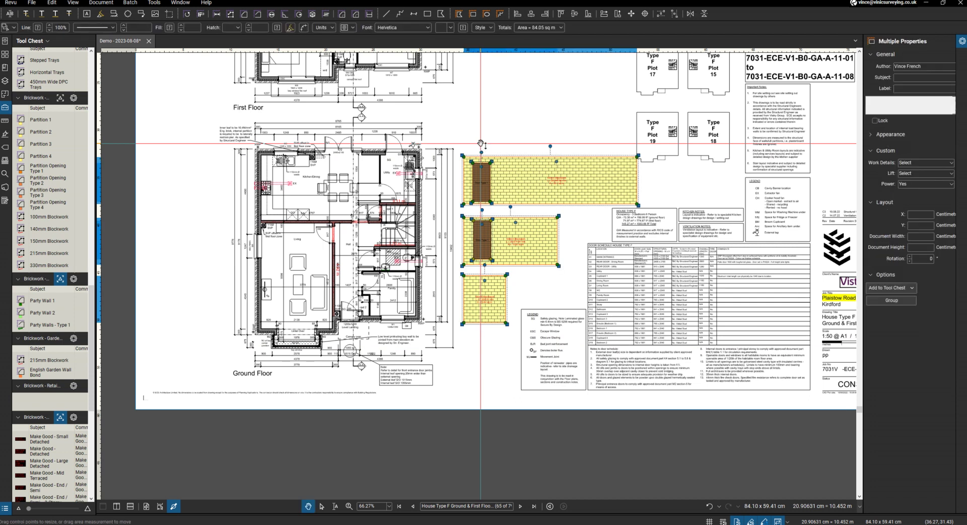
{"action": "key", "text": "ctrl+z"}
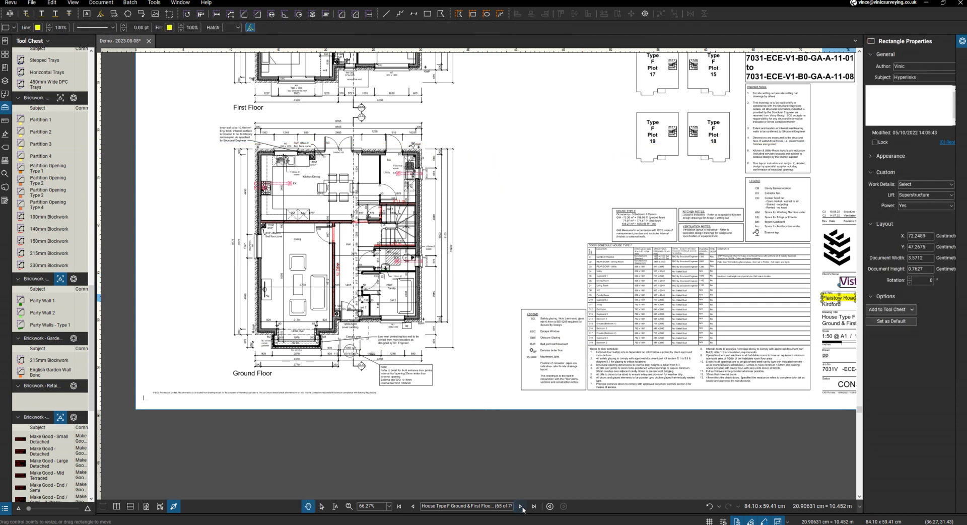
{"action": "left_click", "coordinate": [520, 506]}
{"action": "left_click", "coordinate": [520, 505]}
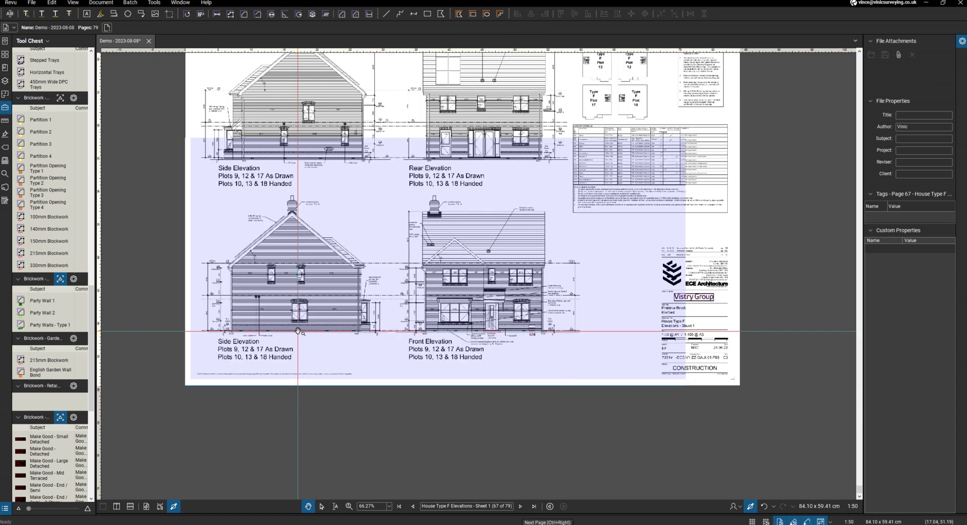
{"action": "scroll", "coordinate": [297, 331], "scroll_direction": "down", "scroll_amount": 3}
{"action": "right_click", "coordinate": [504, 261]}
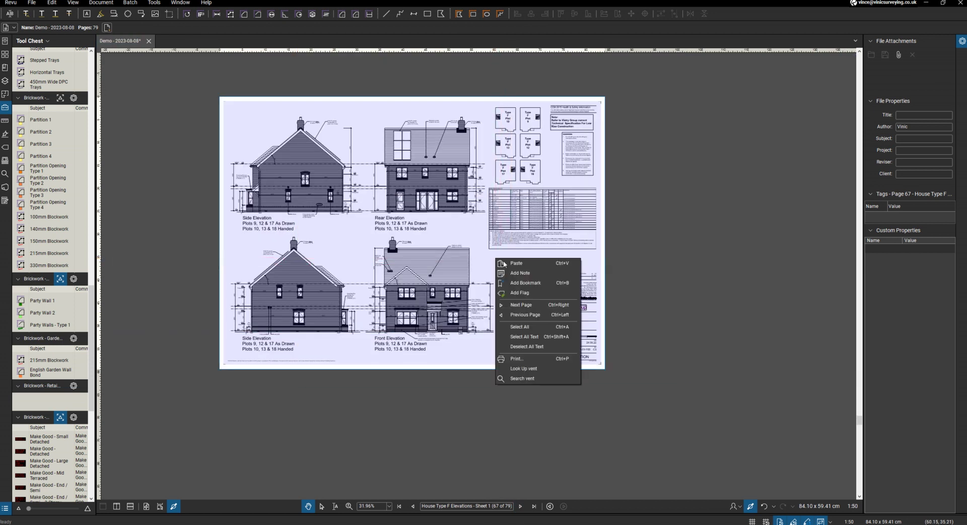
{"action": "key", "text": "Escape"}
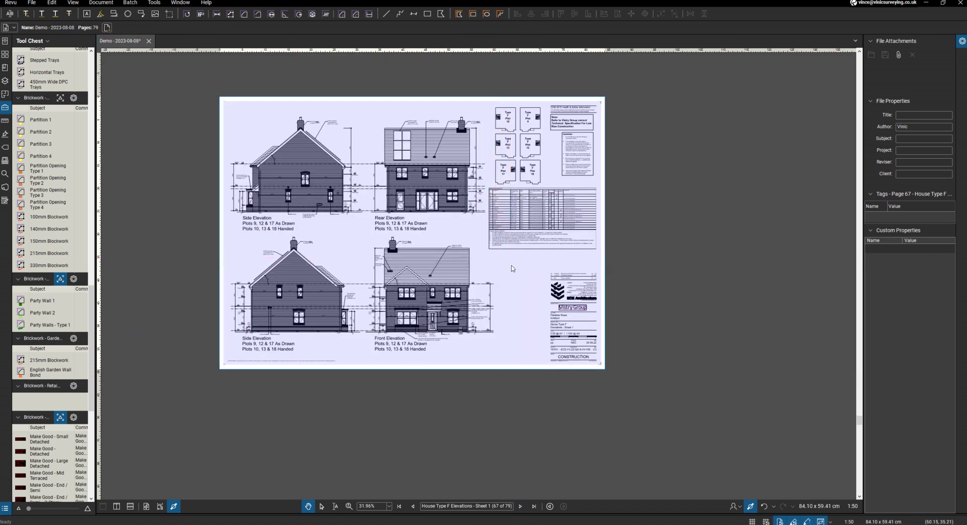
{"action": "key", "text": "ctrl+v"}
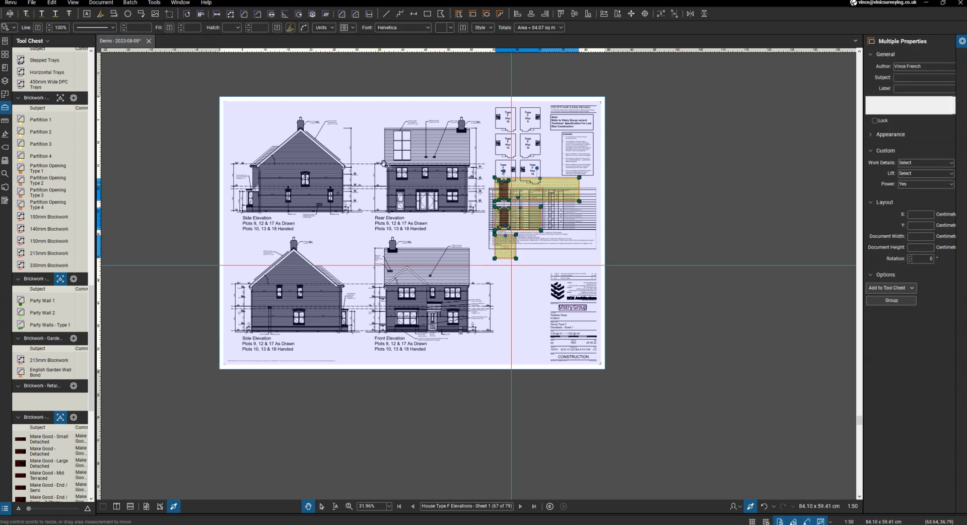
Step: Measure the brickwork from DPC to sill below Bay Win 2 on the upper side elevation as Ext Wall 1, about 0.68 m by 0.61 m
{"action": "scroll", "coordinate": [240, 198], "scroll_direction": "up", "scroll_amount": 2}
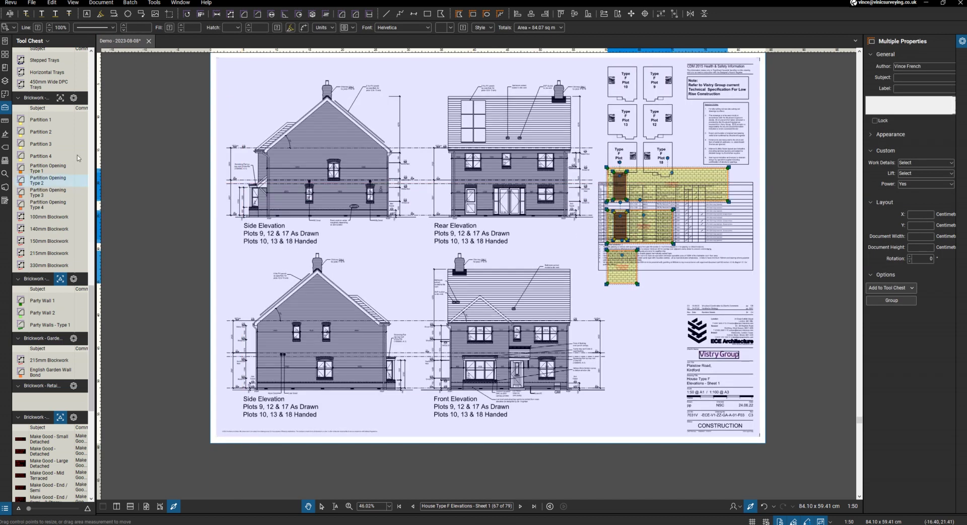
{"action": "scroll", "coordinate": [55, 164], "scroll_direction": "down", "scroll_amount": 15}
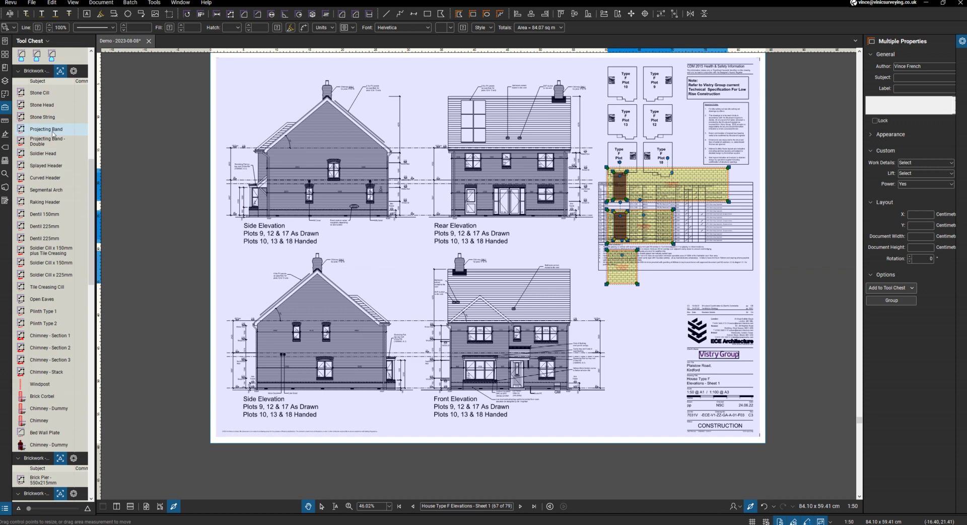
{"action": "scroll", "coordinate": [52, 139], "scroll_direction": "up", "scroll_amount": 3}
{"action": "scroll", "coordinate": [48, 152], "scroll_direction": "up", "scroll_amount": 6}
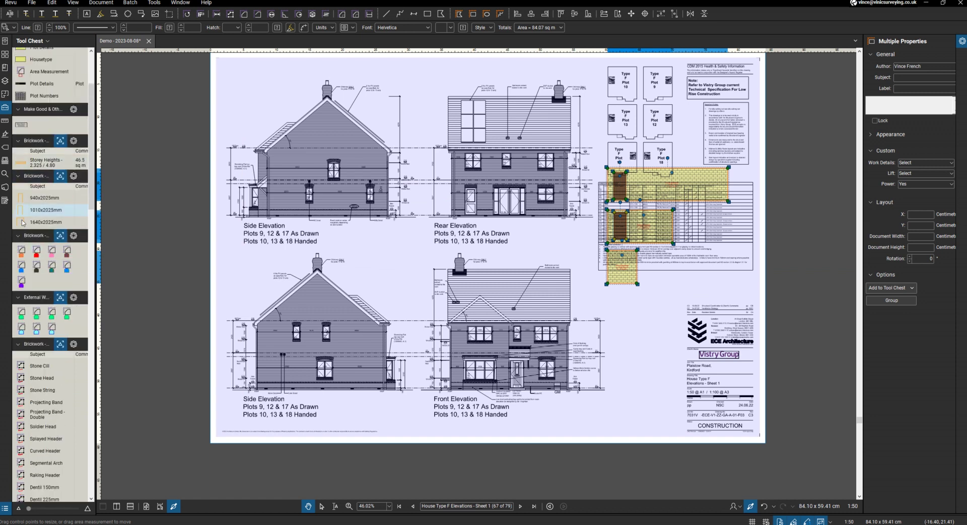
{"action": "left_click", "coordinate": [21, 250]}
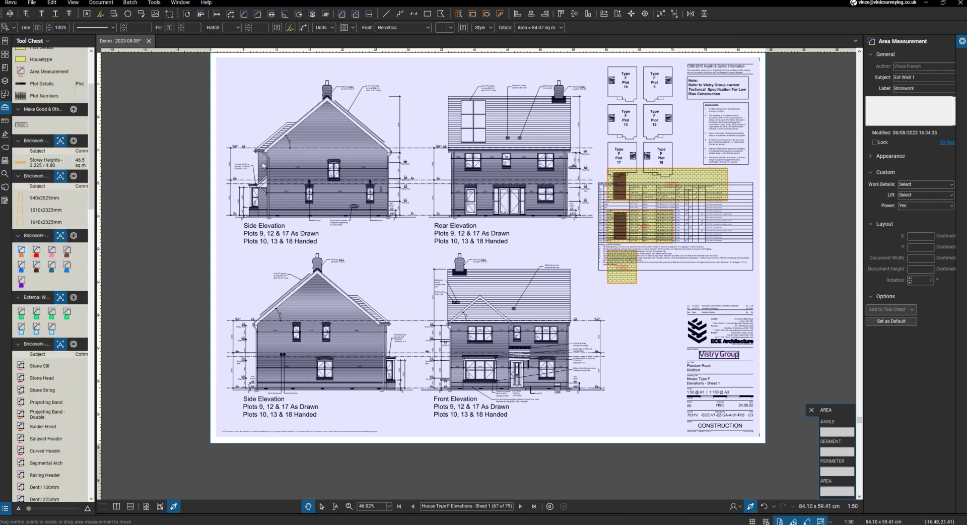
{"action": "scroll", "coordinate": [255, 214], "scroll_direction": "up", "scroll_amount": 6}
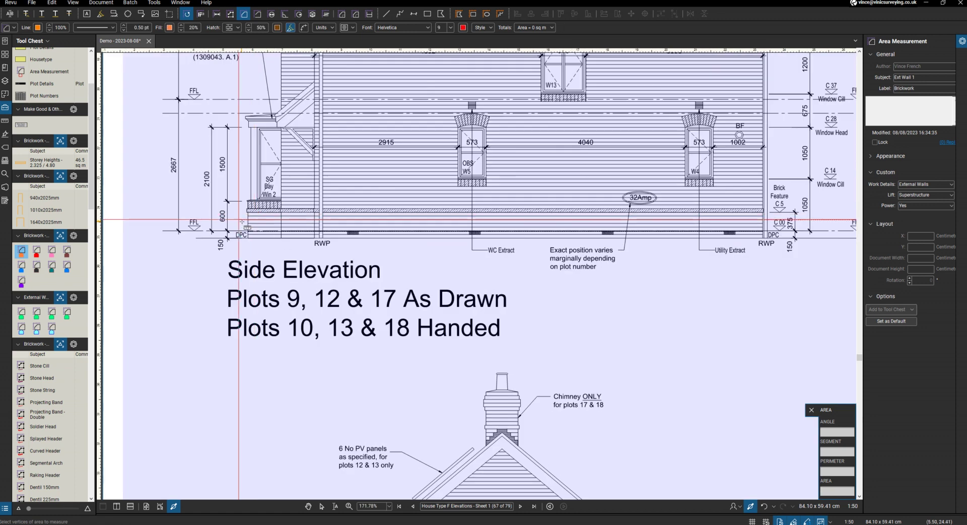
{"action": "scroll", "coordinate": [255, 214], "scroll_direction": "up", "scroll_amount": 4}
{"action": "scroll", "coordinate": [259, 240], "scroll_direction": "up", "scroll_amount": 3}
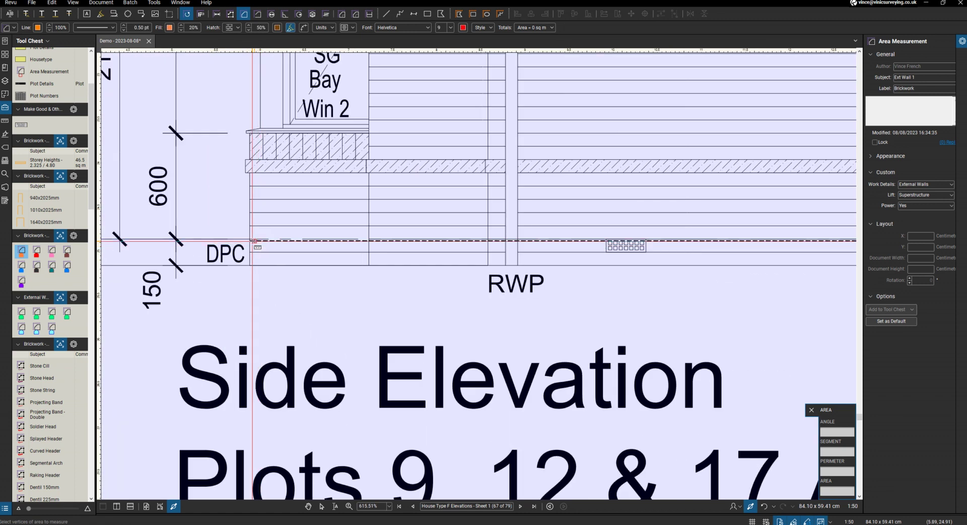
{"action": "left_click", "coordinate": [249, 241]}
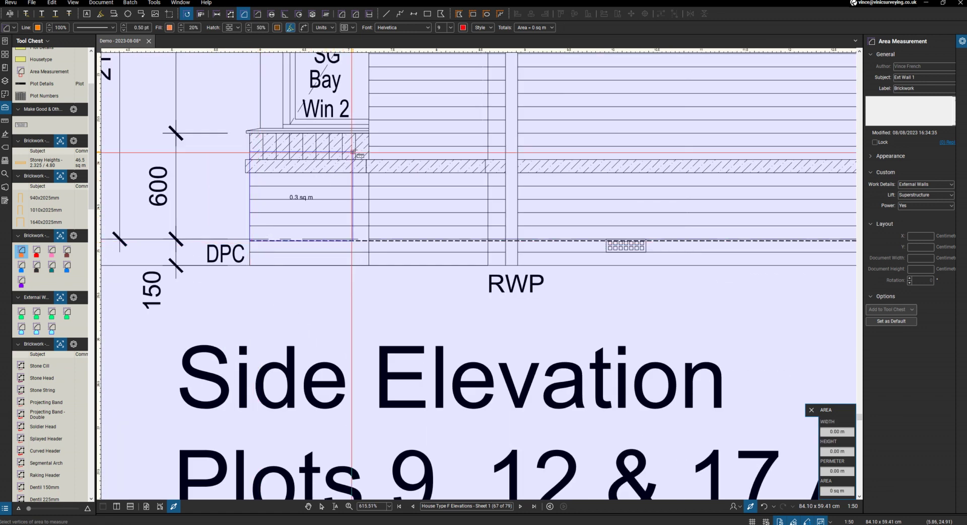
{"action": "left_click", "coordinate": [369, 136]}
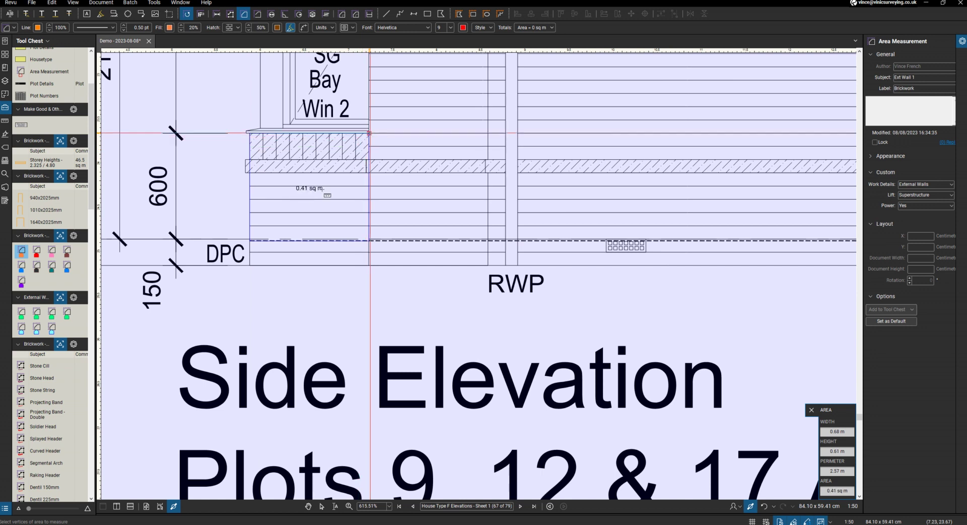
Step: Measure the brickwork from DPC to sill below Bay Win 2 on the lower side elevation as Ext Wall 1, about 0.68 m by 0.60 m
{"action": "scroll", "coordinate": [281, 201], "scroll_direction": "down", "scroll_amount": 8}
{"action": "scroll", "coordinate": [281, 201], "scroll_direction": "down", "scroll_amount": 4}
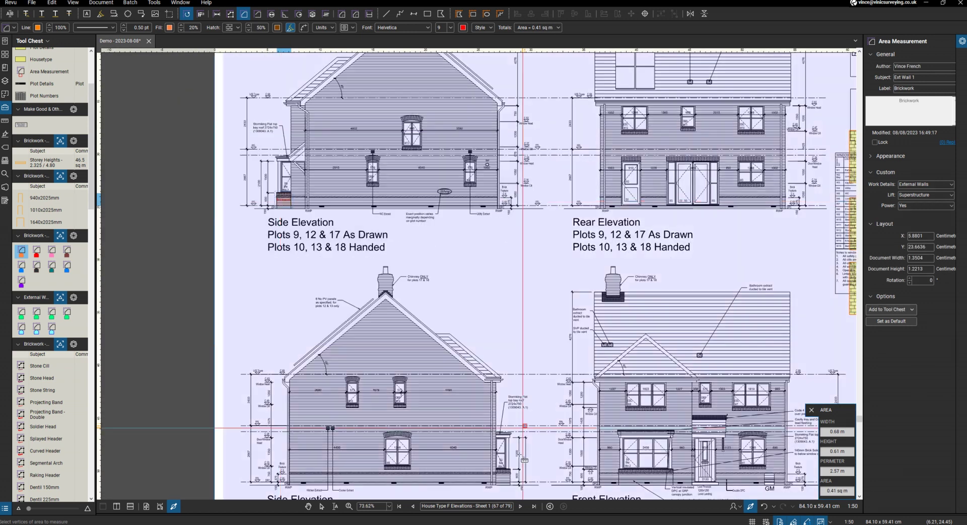
{"action": "scroll", "coordinate": [509, 492], "scroll_direction": "up", "scroll_amount": 5}
{"action": "scroll", "coordinate": [508, 492], "scroll_direction": "up", "scroll_amount": 8}
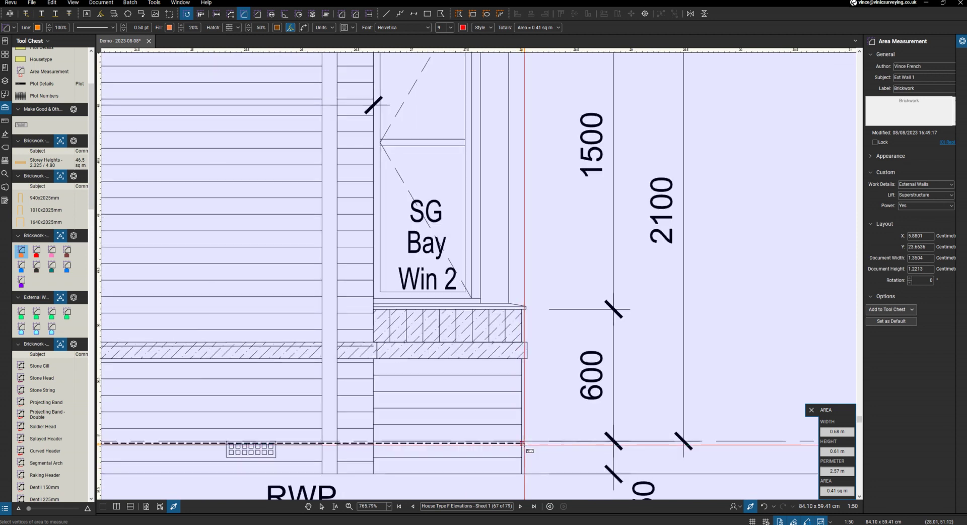
{"action": "left_click_drag", "start_coordinate": [522, 441], "coordinate": [373, 310]}
{"action": "key", "text": "Return"}
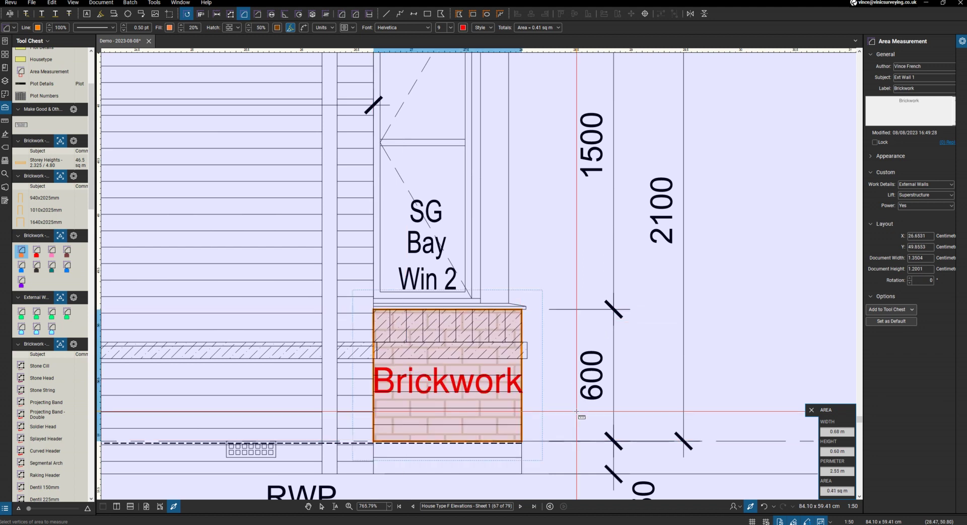
Step: Replace the brickwork area below Bay Win 2 on the upper side elevation with a new Ext Wall 1 area, about 0.68 m by 0.60 m
{"action": "scroll", "coordinate": [580, 398], "scroll_direction": "down", "scroll_amount": 10}
{"action": "scroll", "coordinate": [581, 397], "scroll_direction": "down", "scroll_amount": 3}
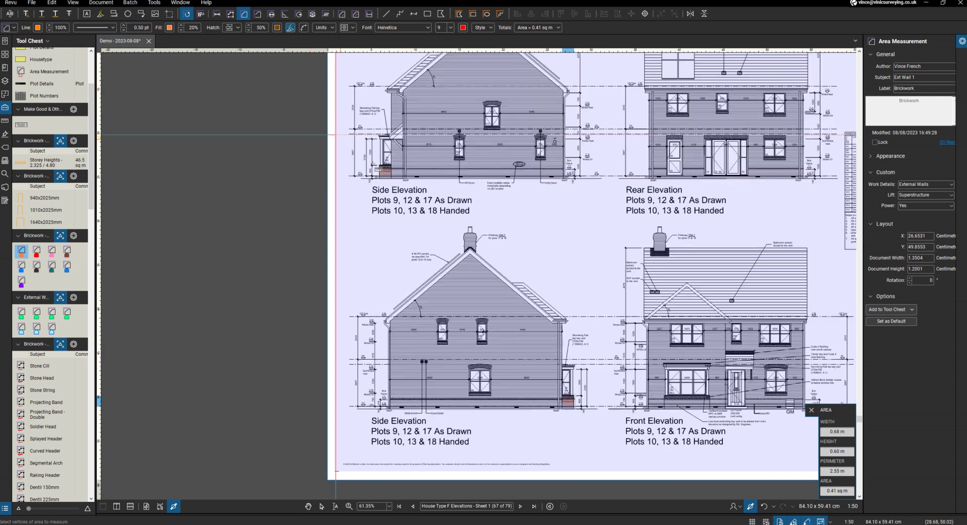
{"action": "scroll", "coordinate": [439, 204], "scroll_direction": "up", "scroll_amount": 10}
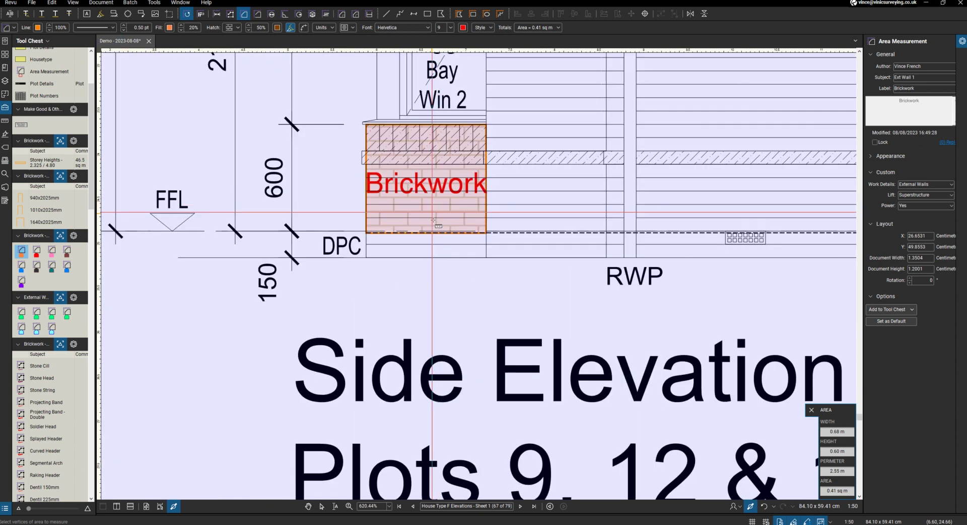
{"action": "scroll", "coordinate": [438, 204], "scroll_direction": "up", "scroll_amount": 2}
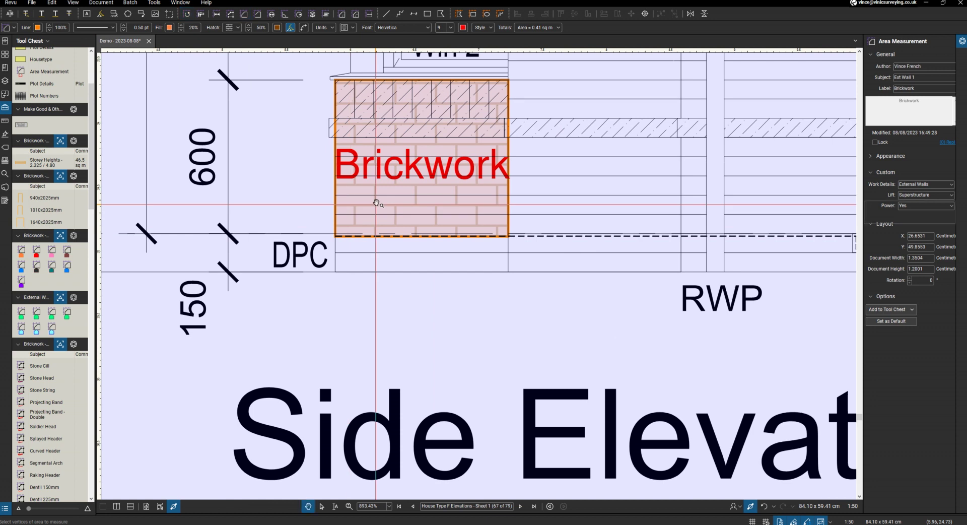
{"action": "key", "text": "Escape"}
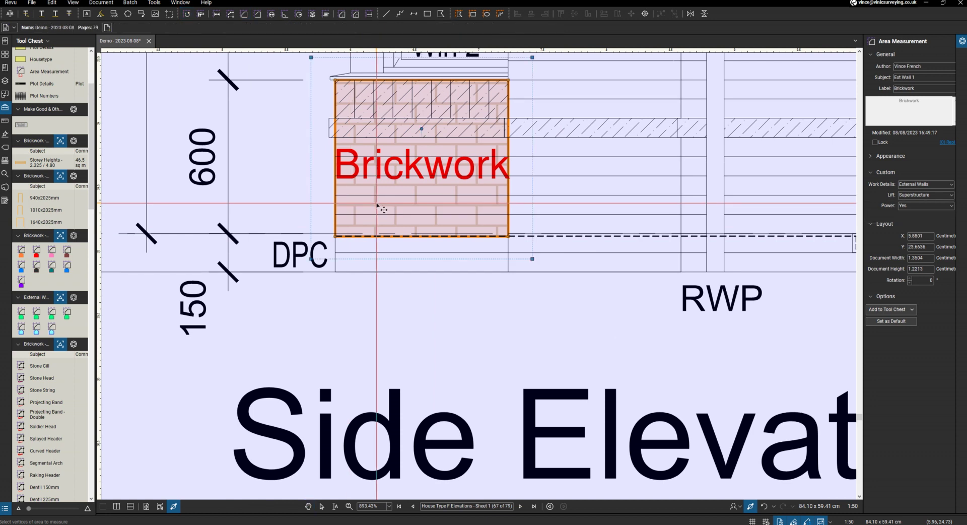
{"action": "left_click", "coordinate": [377, 204]}
{"action": "key", "text": "Delete"}
{"action": "left_click", "coordinate": [28, 259]}
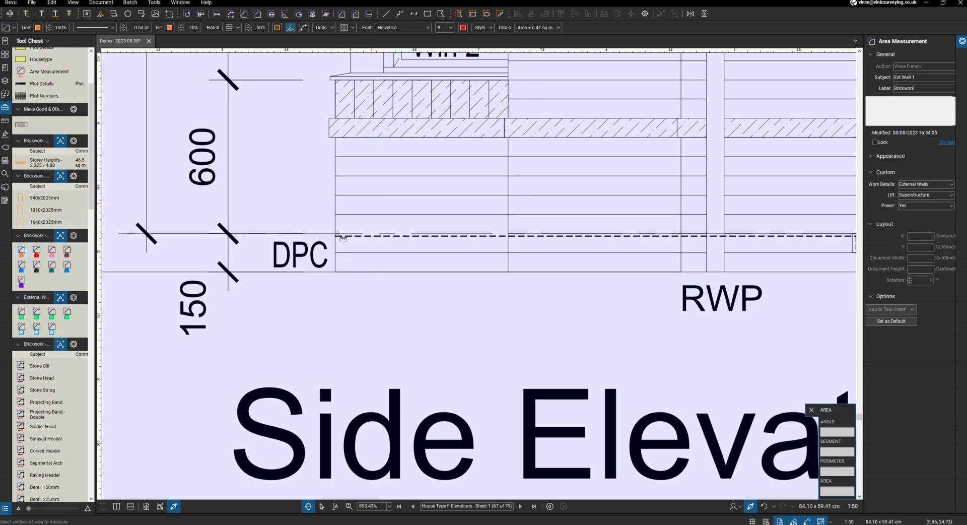
{"action": "left_click", "coordinate": [336, 233]}
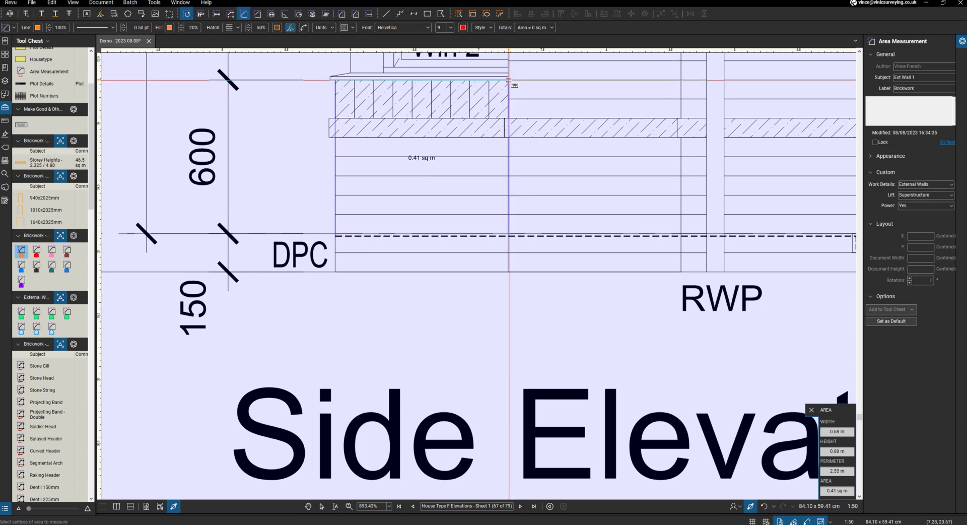
Step: Measure the upper side elevation's main brickwork from DPC to the U/S Truss line as Ext Wall 1, about 9.79 m by 5.10 m
{"action": "scroll", "coordinate": [194, 308], "scroll_direction": "down", "scroll_amount": 6}
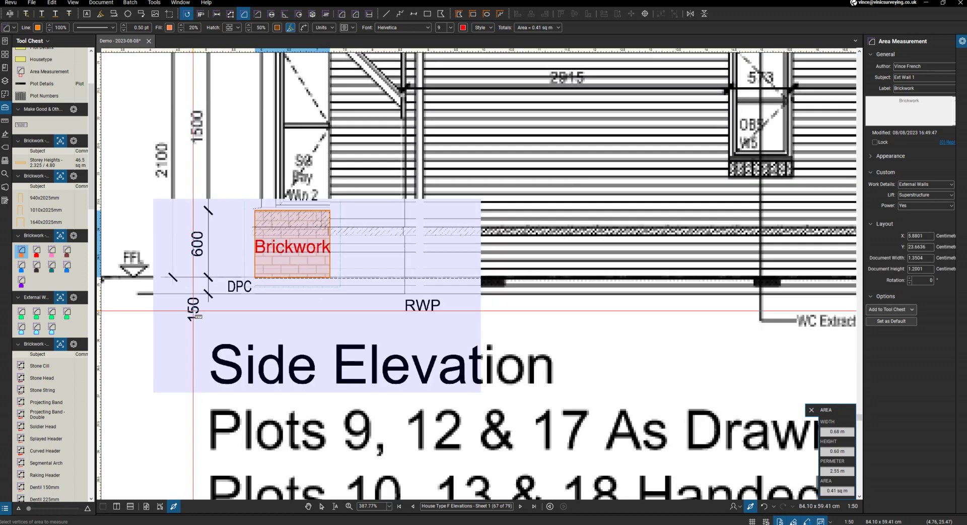
{"action": "scroll", "coordinate": [409, 139], "scroll_direction": "up", "scroll_amount": 5}
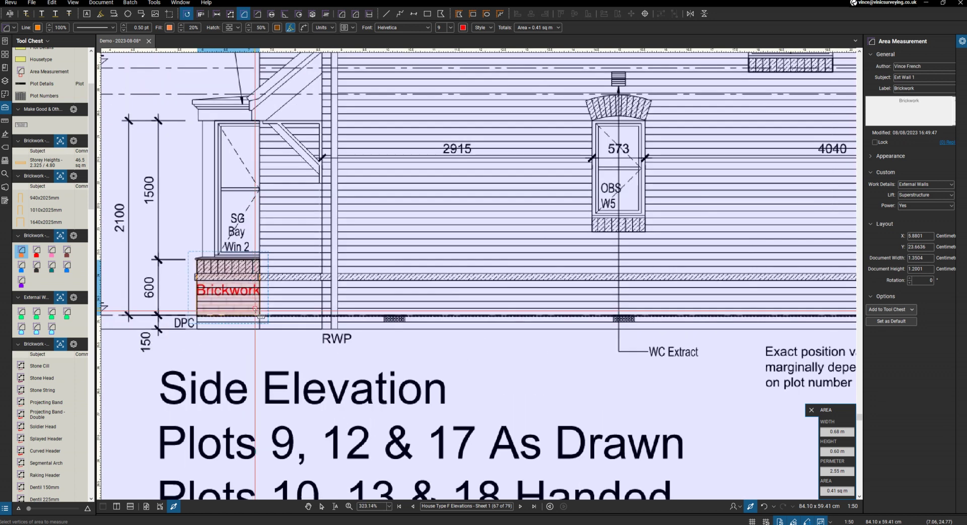
{"action": "mouse_move", "coordinate": [260, 315]}
{"action": "left_mouse_down"}
{"action": "mouse_move", "coordinate": [436, 235]}
{"action": "mouse_move", "coordinate": [553, 266]}
{"action": "left_mouse_up"}
{"action": "scroll", "coordinate": [552, 266], "scroll_direction": "down", "scroll_amount": 1}
{"action": "scroll", "coordinate": [553, 266], "scroll_direction": "down", "scroll_amount": 6}
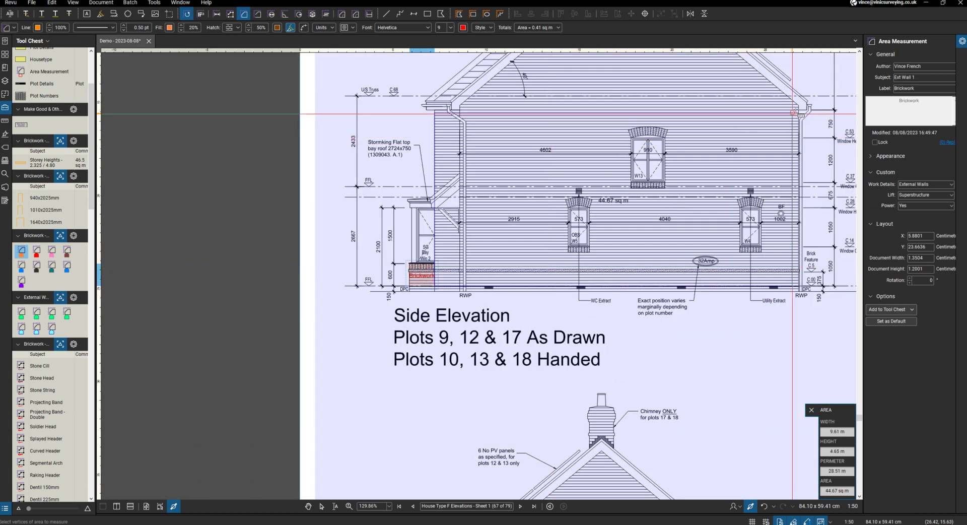
{"action": "scroll", "coordinate": [809, 96], "scroll_direction": "up", "scroll_amount": 11}
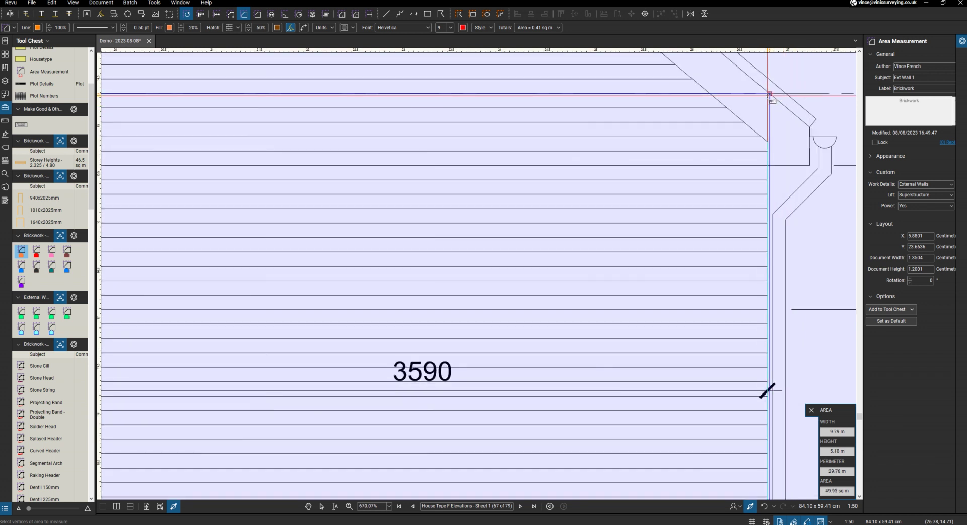
{"action": "left_click", "coordinate": [783, 97]}
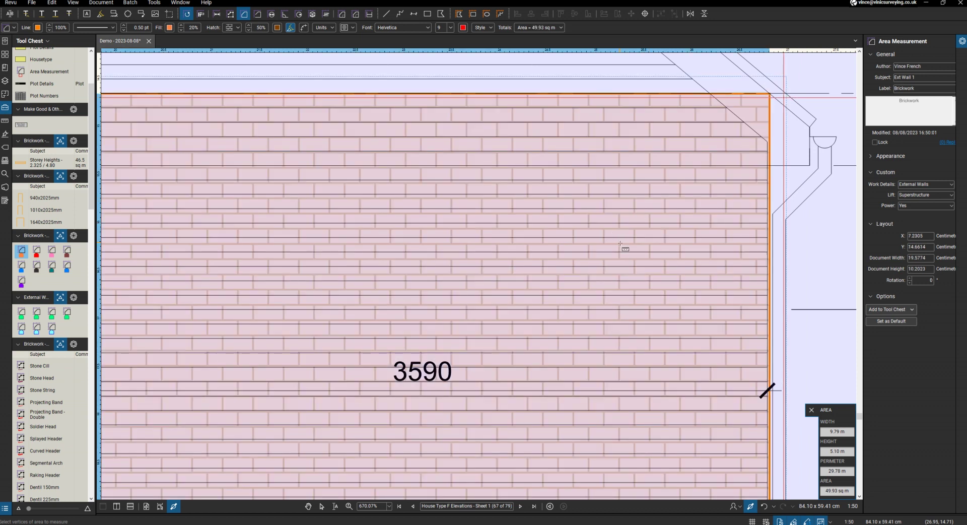
Step: Measure the triangular gable brickwork above the U/S Truss line on the upper side elevation as Ext Wall 1, about 17.49 sq m
{"action": "scroll", "coordinate": [621, 244], "scroll_direction": "down", "scroll_amount": 8}
{"action": "scroll", "coordinate": [794, 189], "scroll_direction": "up", "scroll_amount": 2}
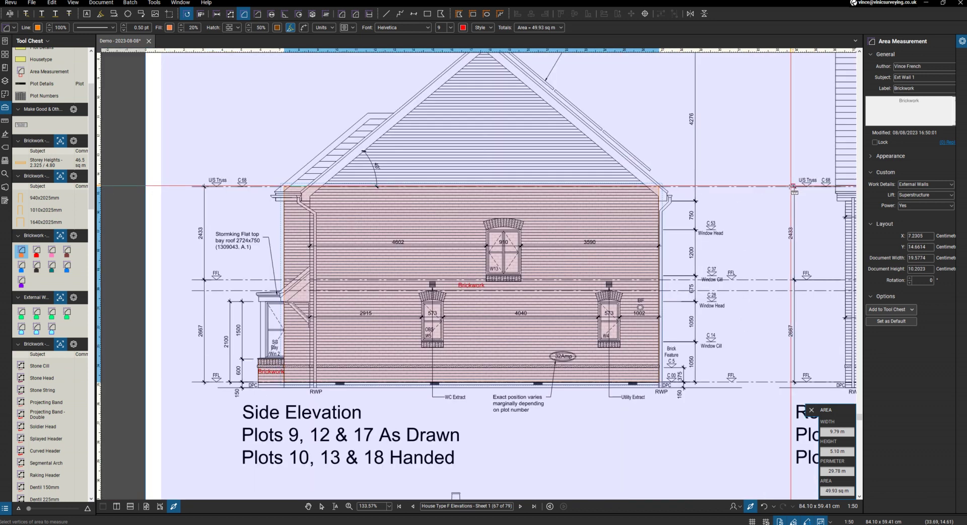
{"action": "scroll", "coordinate": [826, 186], "scroll_direction": "up", "scroll_amount": 1}
{"action": "scroll", "coordinate": [744, 187], "scroll_direction": "down", "scroll_amount": 2}
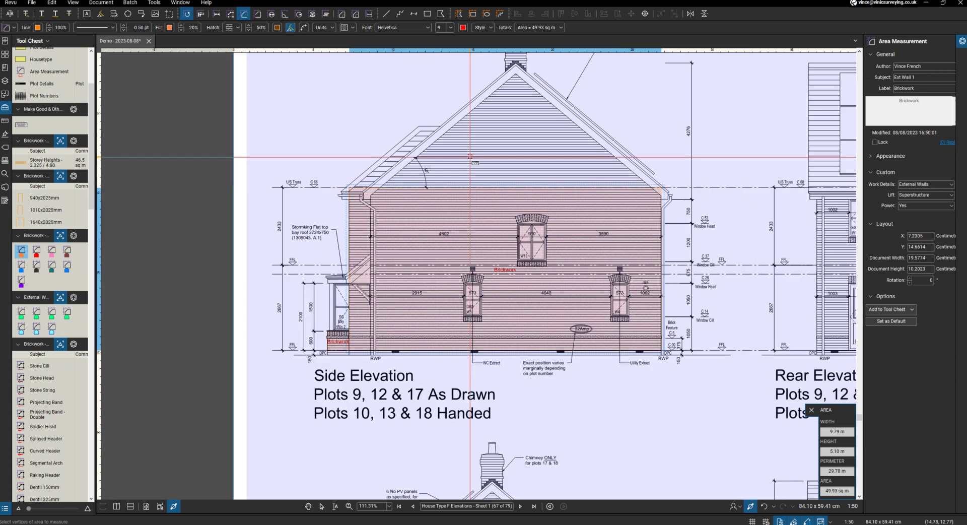
{"action": "scroll", "coordinate": [470, 157], "scroll_direction": "down", "scroll_amount": 1}
{"action": "scroll", "coordinate": [436, 147], "scroll_direction": "up", "scroll_amount": 2}
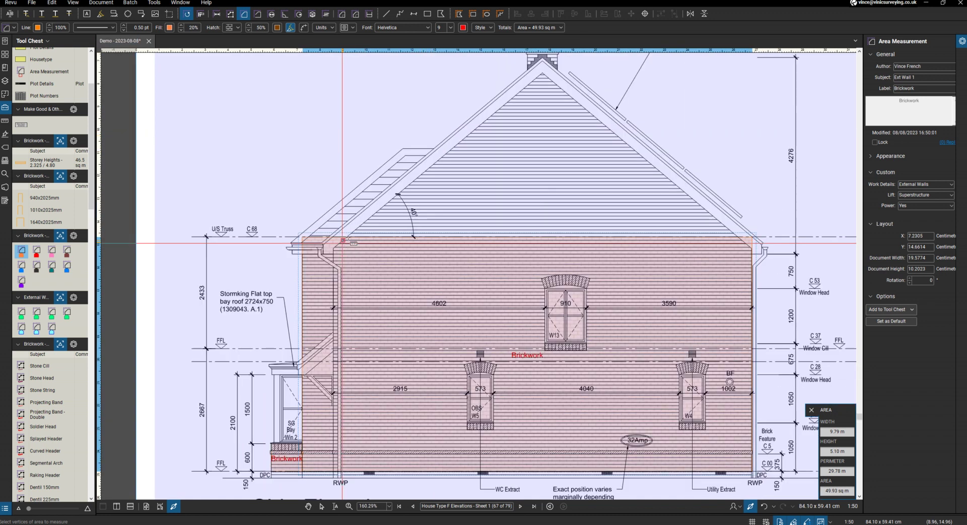
{"action": "scroll", "coordinate": [342, 242], "scroll_direction": "up", "scroll_amount": 3}
{"action": "left_click", "coordinate": [317, 240]}
{"action": "scroll", "coordinate": [317, 241], "scroll_direction": "down", "scroll_amount": 3}
{"action": "scroll", "coordinate": [456, 157], "scroll_direction": "up", "scroll_amount": 4}
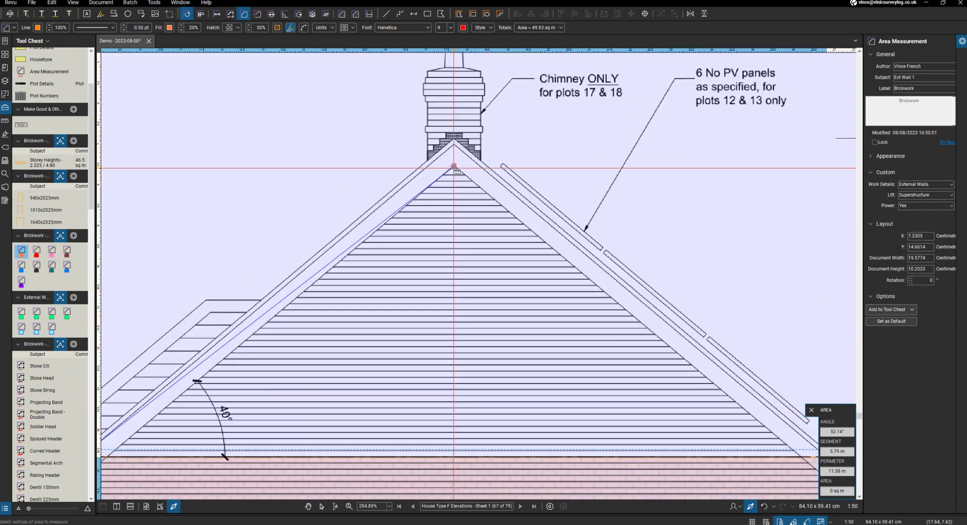
{"action": "left_click", "coordinate": [454, 145]}
{"action": "scroll", "coordinate": [453, 145], "scroll_direction": "down", "scroll_amount": 5}
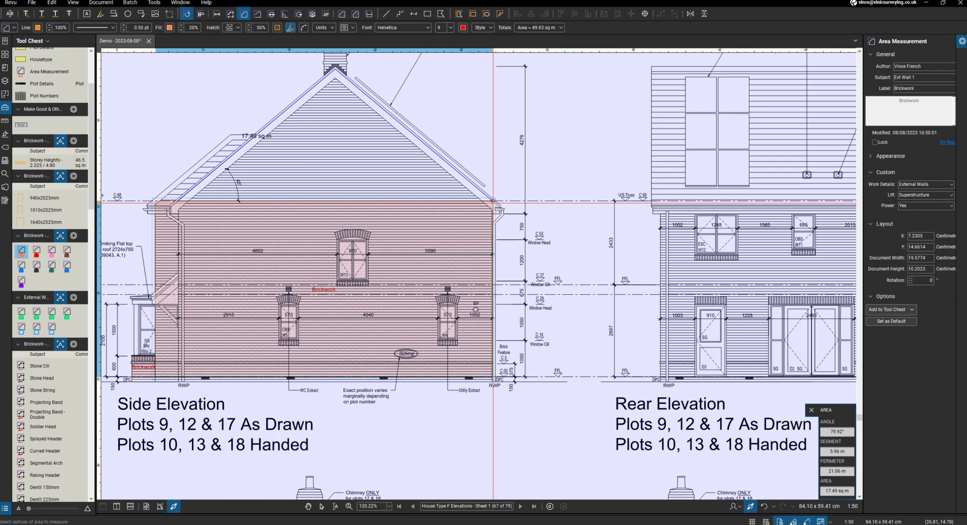
{"action": "double_click", "coordinate": [493, 201]}
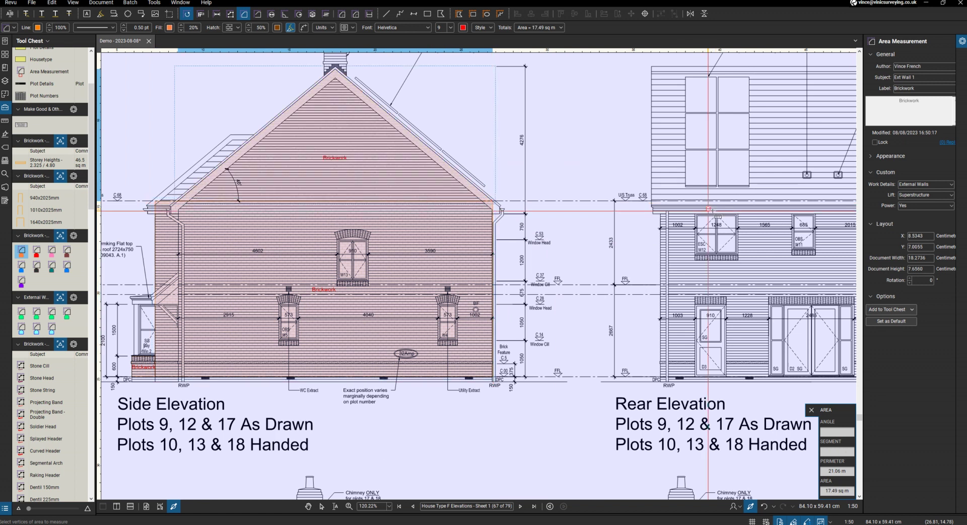
{"action": "scroll", "coordinate": [332, 188], "scroll_direction": "down", "scroll_amount": 5}
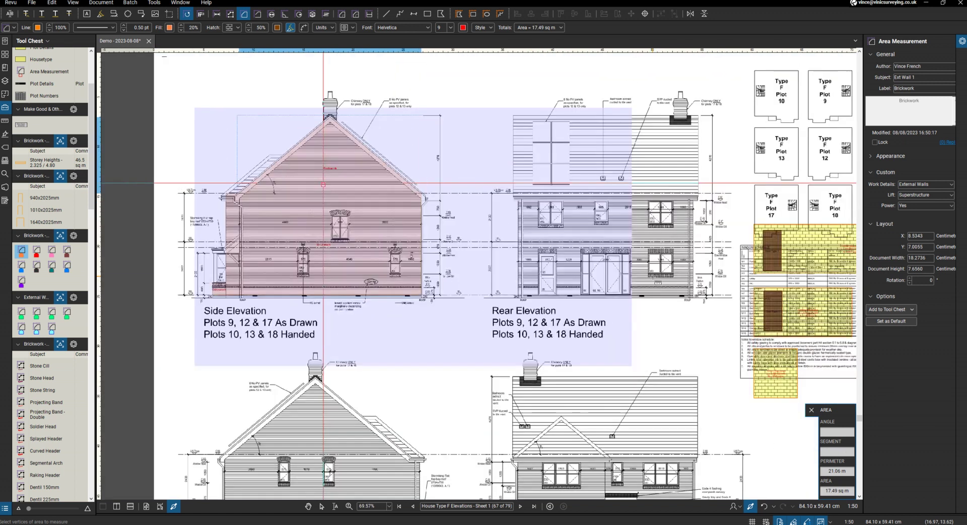
{"action": "scroll", "coordinate": [688, 270], "scroll_direction": "up", "scroll_amount": 5}
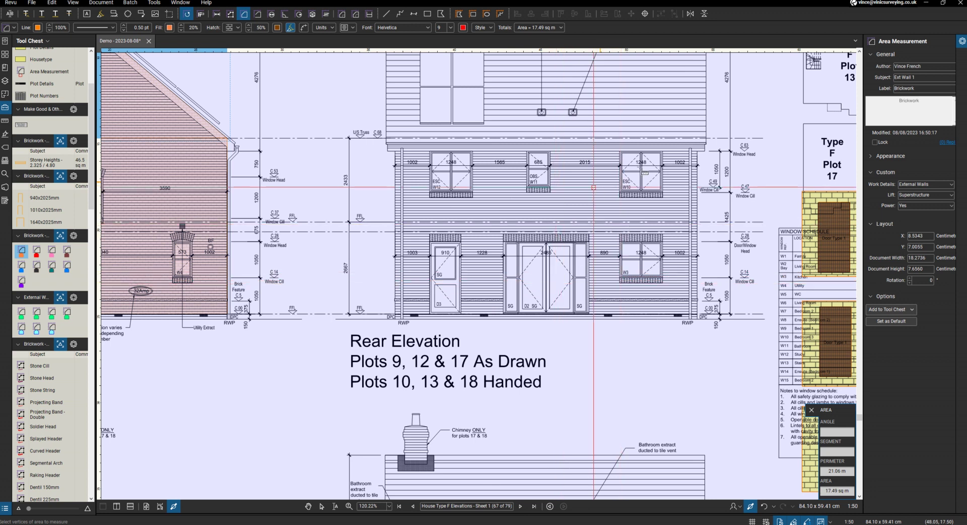
{"action": "scroll", "coordinate": [593, 188], "scroll_direction": "up", "scroll_amount": 5}
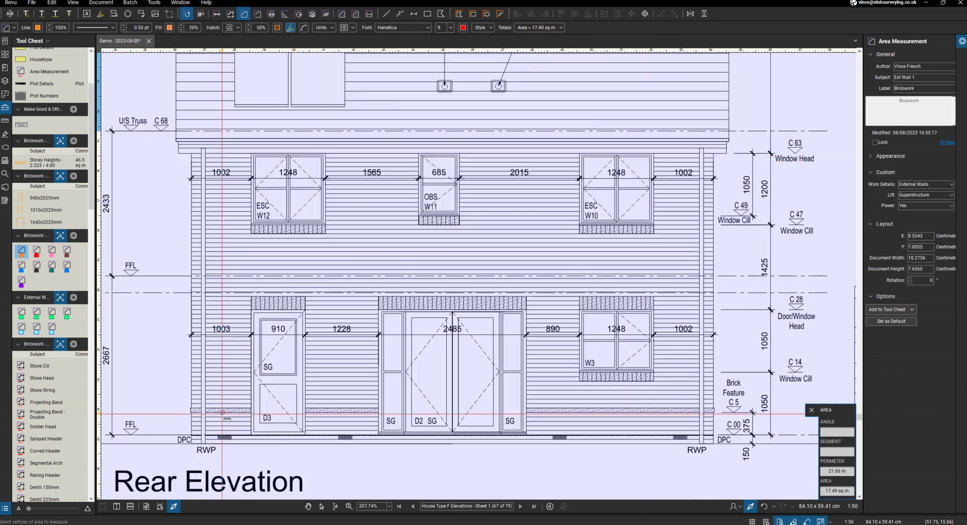
{"action": "scroll", "coordinate": [197, 434], "scroll_direction": "up", "scroll_amount": 3}
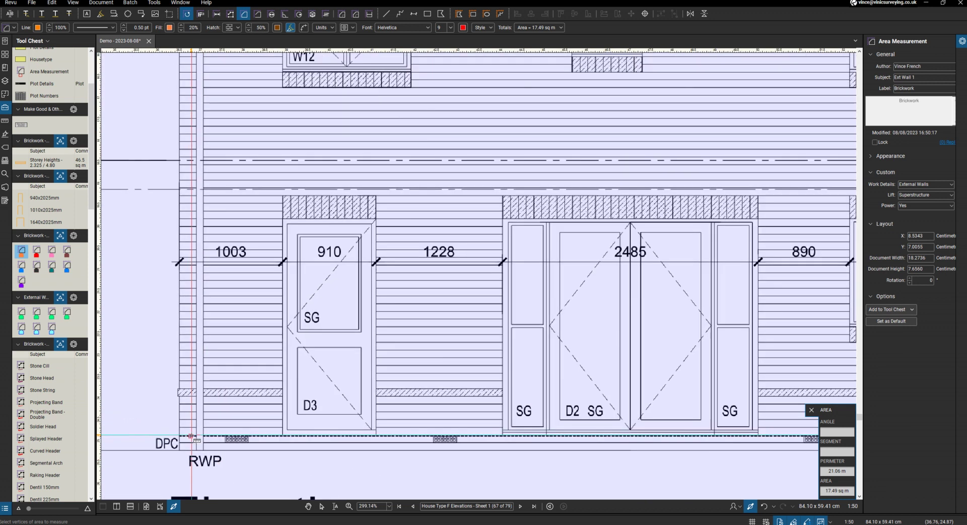
{"action": "scroll", "coordinate": [191, 436], "scroll_direction": "up", "scroll_amount": 3}
{"action": "left_click", "coordinate": [177, 436]}
{"action": "scroll", "coordinate": [366, 306], "scroll_direction": "down", "scroll_amount": 2}
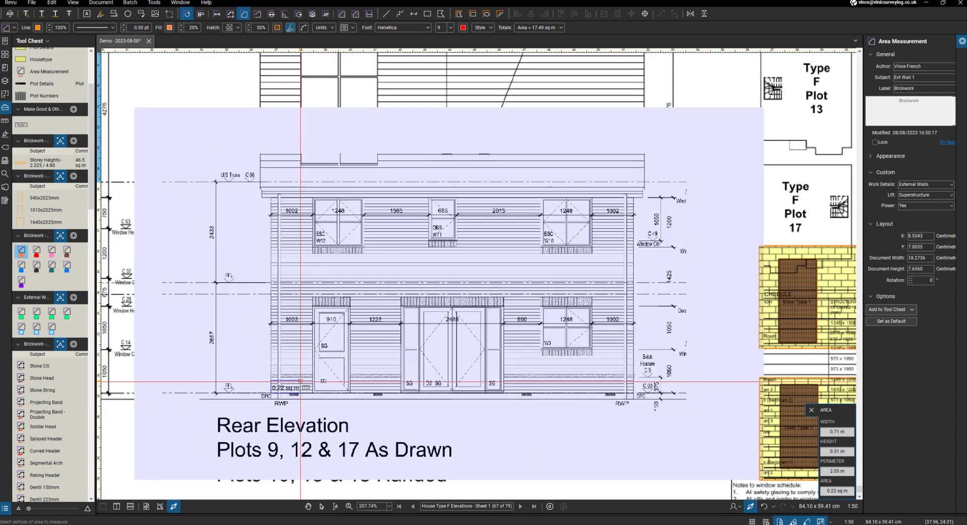
{"action": "scroll", "coordinate": [383, 332], "scroll_direction": "down", "scroll_amount": 2}
{"action": "scroll", "coordinate": [579, 213], "scroll_direction": "up", "scroll_amount": 9}
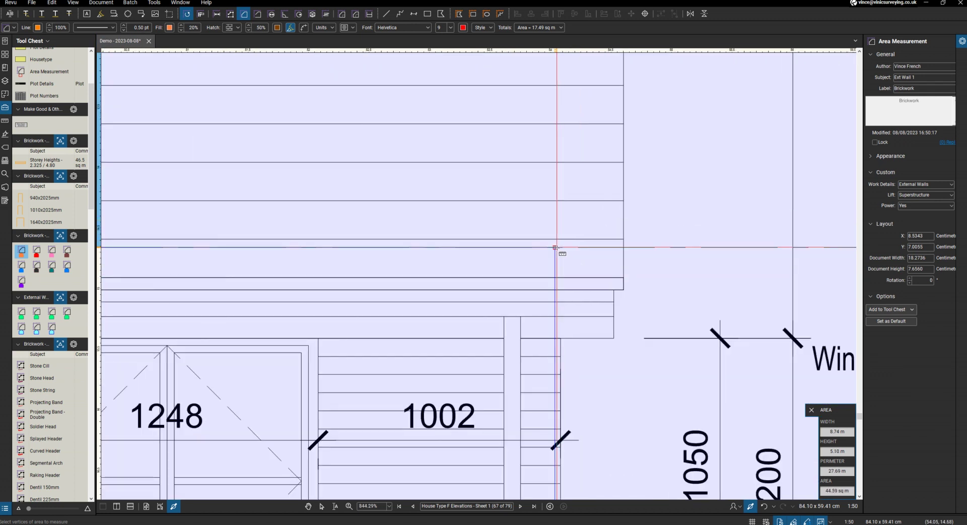
{"action": "scroll", "coordinate": [562, 248], "scroll_direction": "up", "scroll_amount": 3}
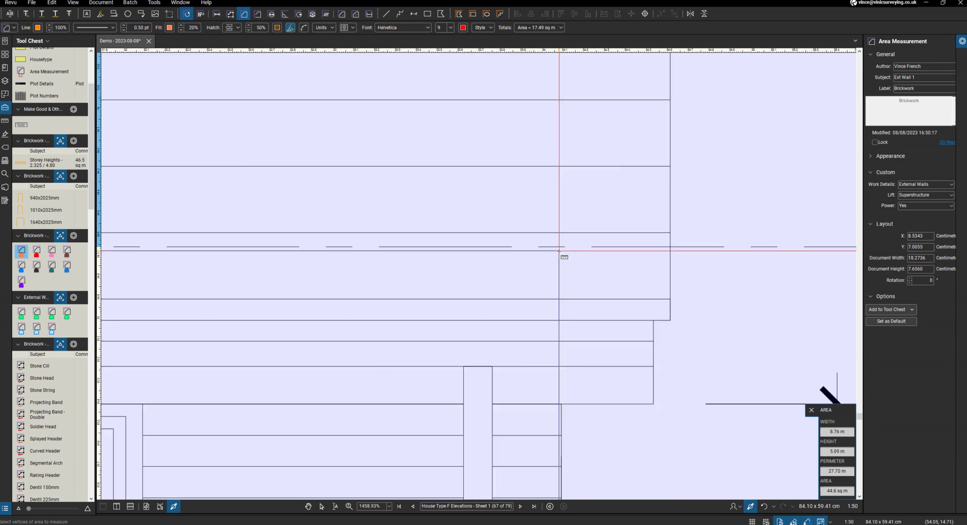
{"action": "left_click", "coordinate": [560, 248]}
{"action": "right_click", "coordinate": [560, 248]}
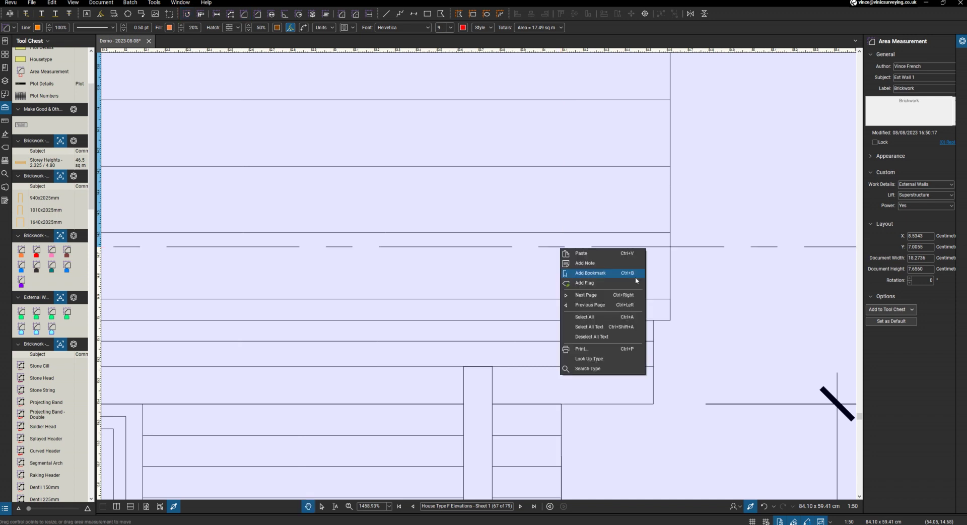
{"action": "scroll", "coordinate": [484, 207], "scroll_direction": "down", "scroll_amount": 10}
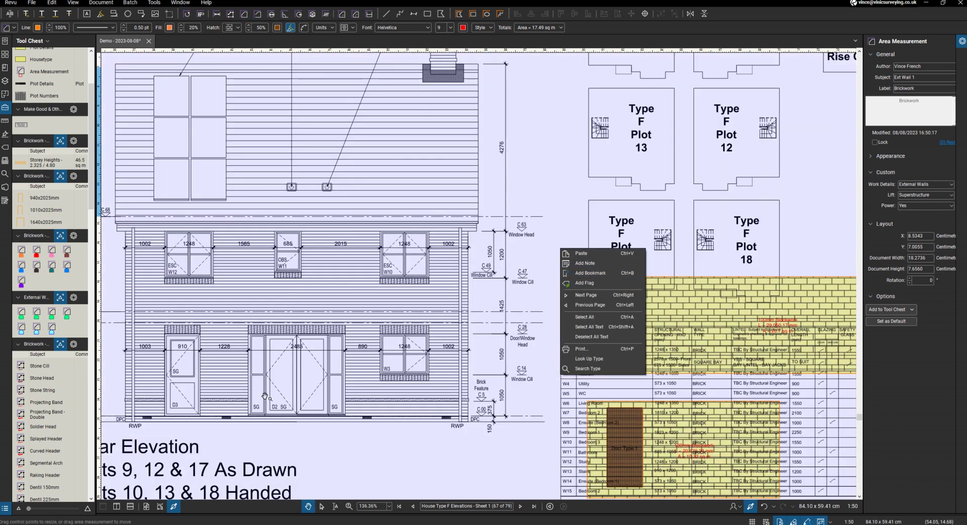
{"action": "left_click", "coordinate": [267, 393]}
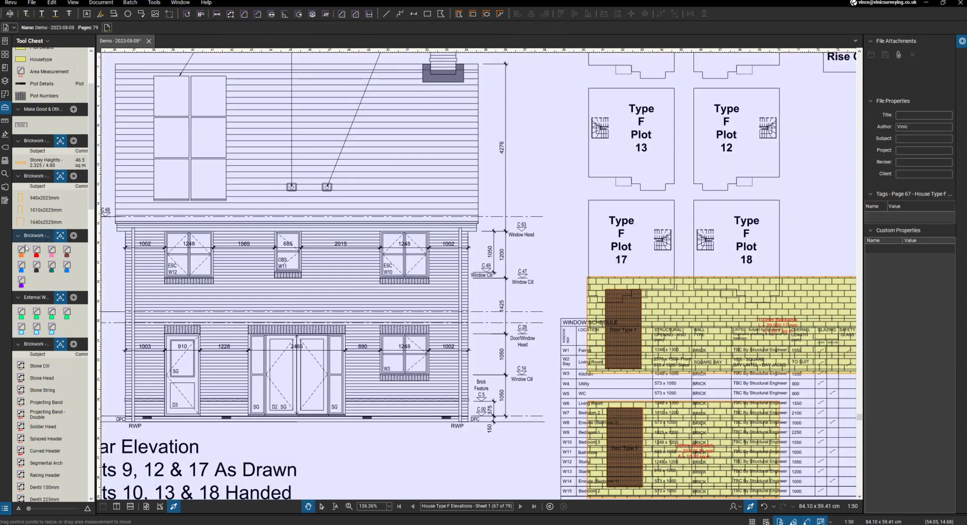
{"action": "key", "text": "shift+alt+a"}
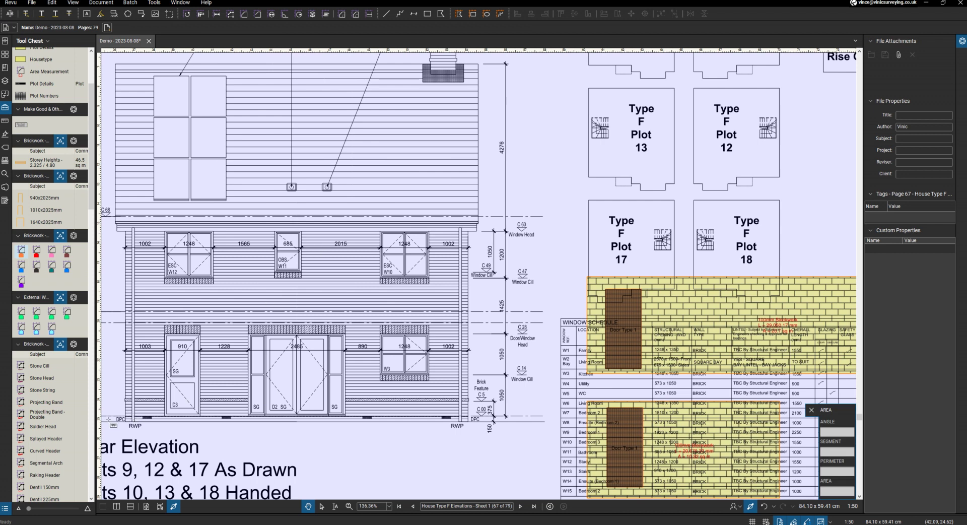
{"action": "scroll", "coordinate": [110, 419], "scroll_direction": "up", "scroll_amount": 5}
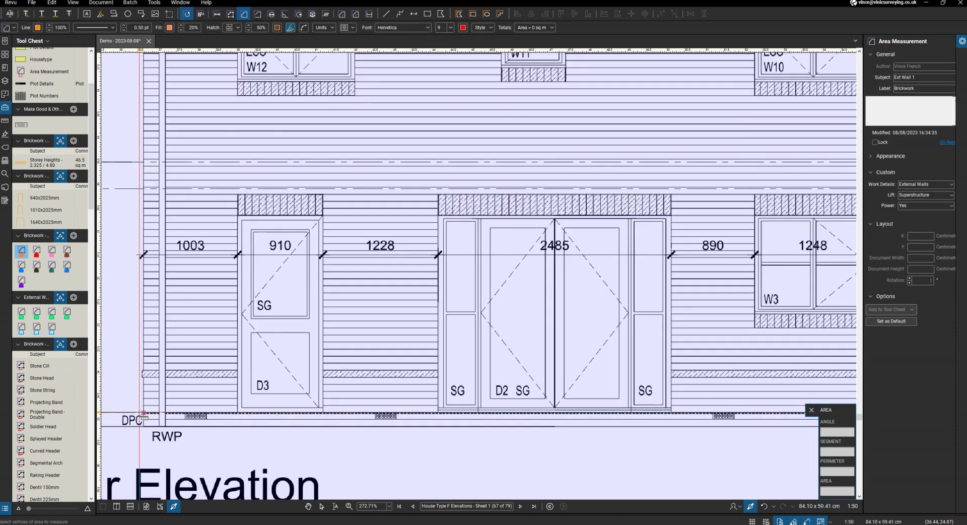
{"action": "scroll", "coordinate": [140, 412], "scroll_direction": "up", "scroll_amount": 3}
{"action": "left_click_drag", "start_coordinate": [146, 413], "coordinate": [289, 316]}
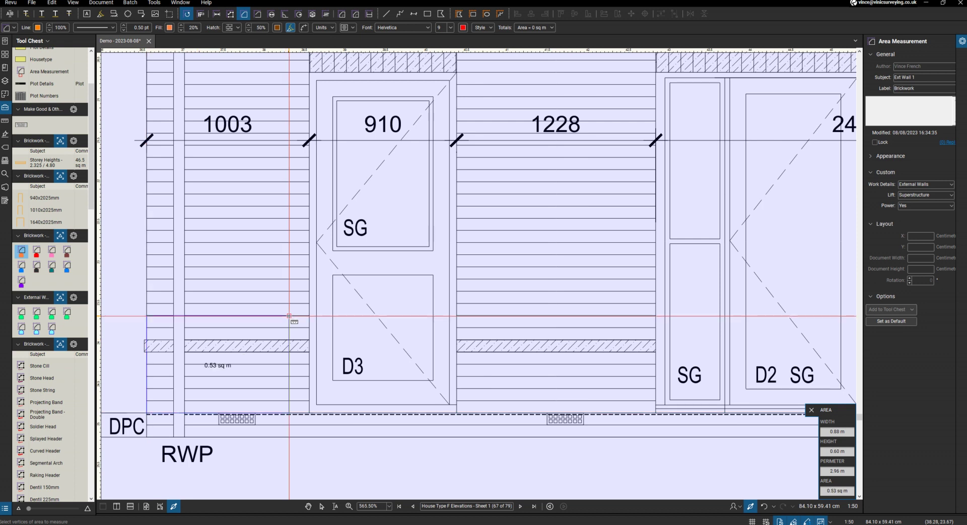
{"action": "scroll", "coordinate": [289, 315], "scroll_direction": "down", "scroll_amount": 6}
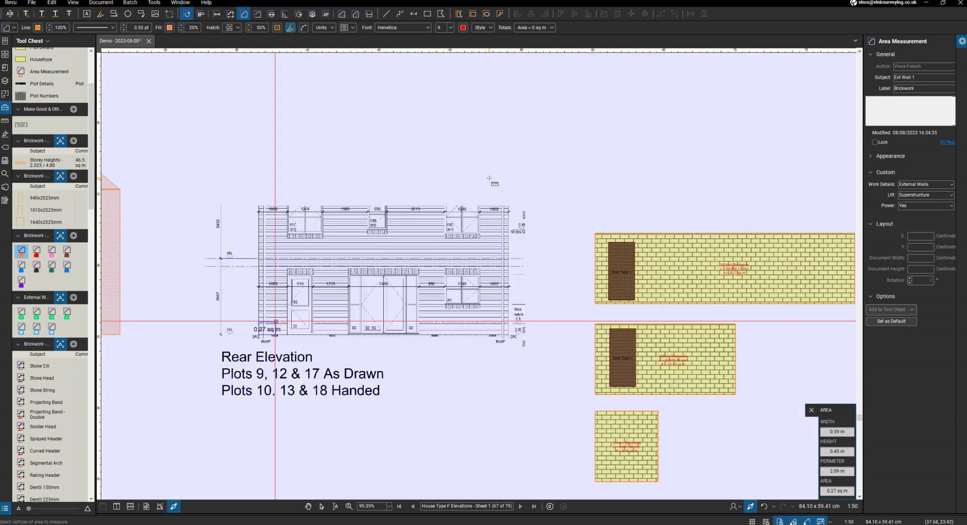
{"action": "scroll", "coordinate": [506, 201], "scroll_direction": "up", "scroll_amount": 8}
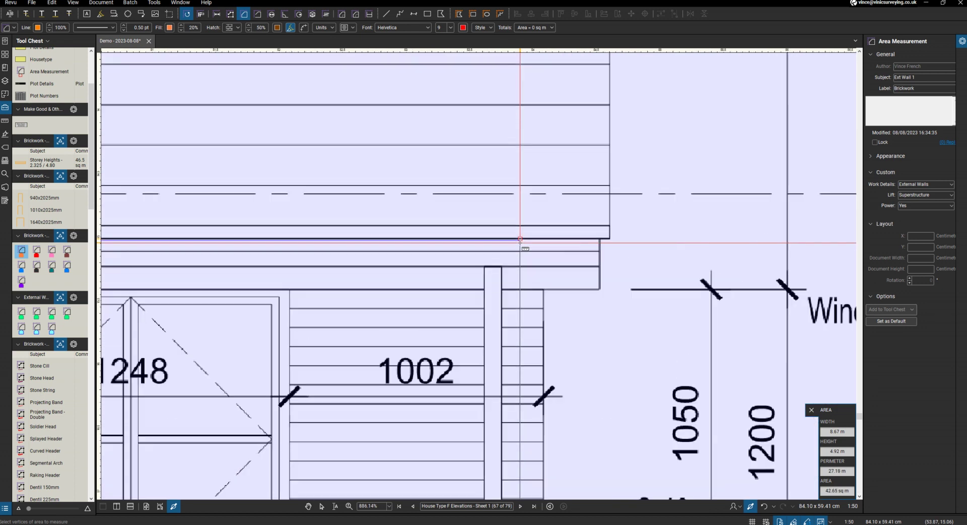
{"action": "scroll", "coordinate": [519, 238], "scroll_direction": "up", "scroll_amount": 2}
{"action": "left_click", "coordinate": [546, 172]}
{"action": "key", "text": "Escape"}
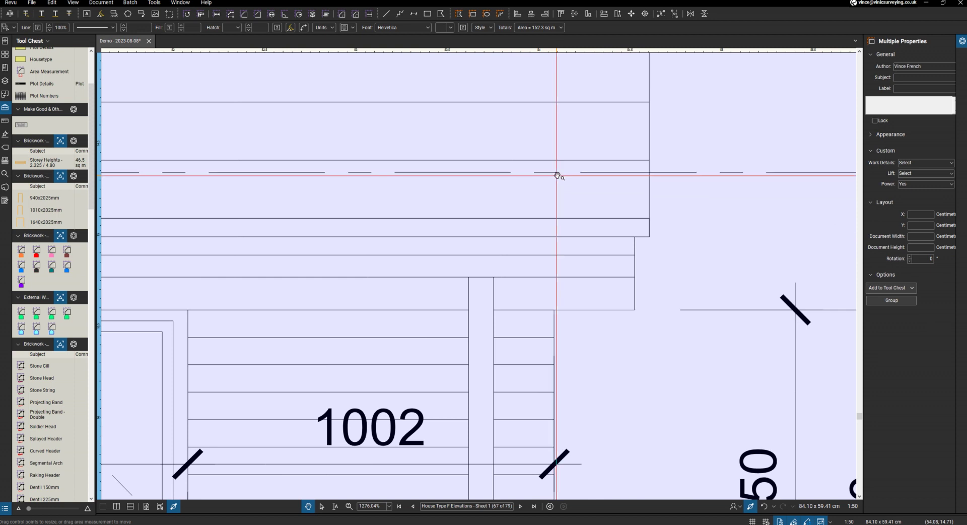
Step: Measure the rear elevation's brickwork from DPC to the U/S Truss line as Ext Wall 1, about 8.77 m by 5.10 m
{"action": "left_click", "coordinate": [21, 255]}
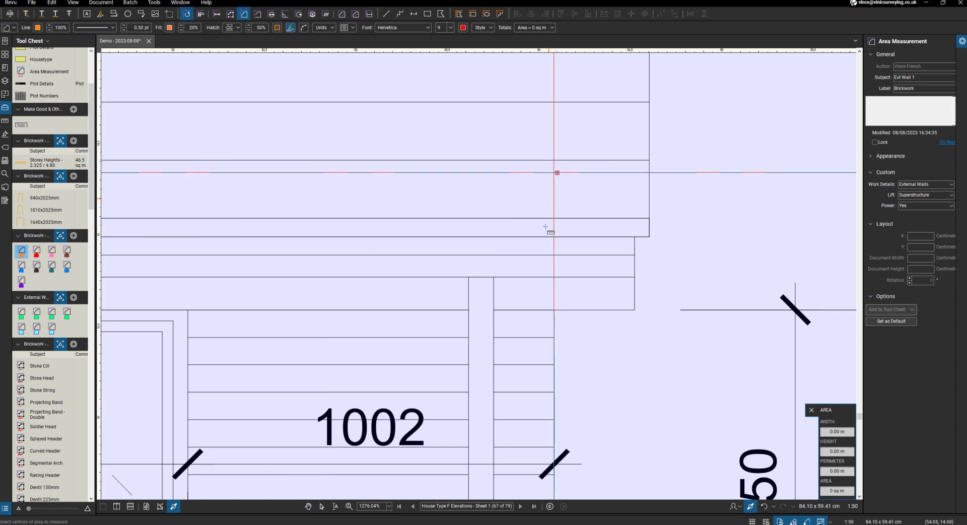
{"action": "scroll", "coordinate": [545, 227], "scroll_direction": "down", "scroll_amount": 10}
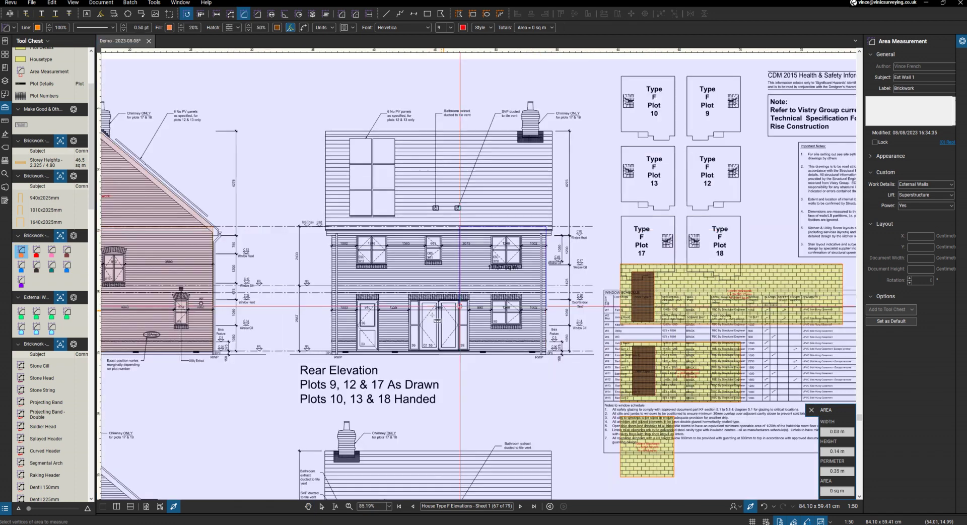
{"action": "scroll", "coordinate": [357, 348], "scroll_direction": "up", "scroll_amount": 7}
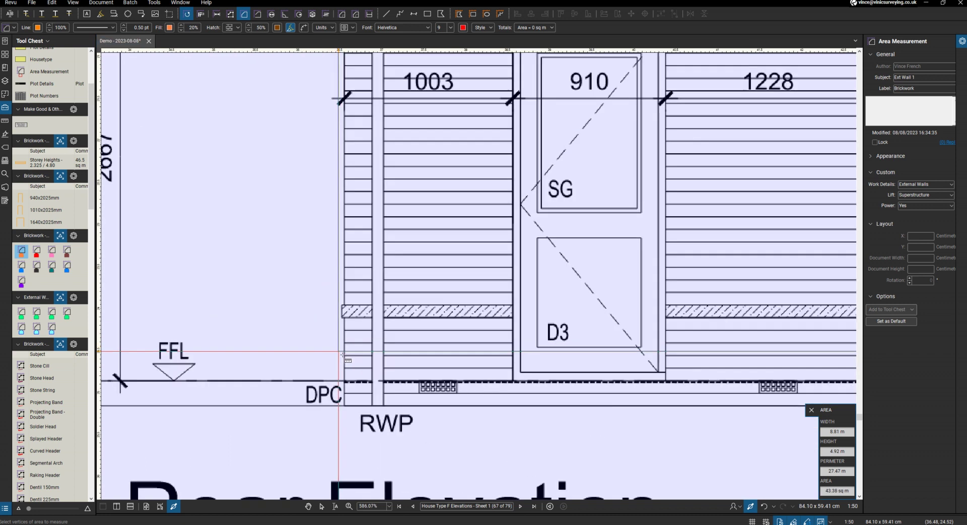
{"action": "left_click", "coordinate": [349, 376]}
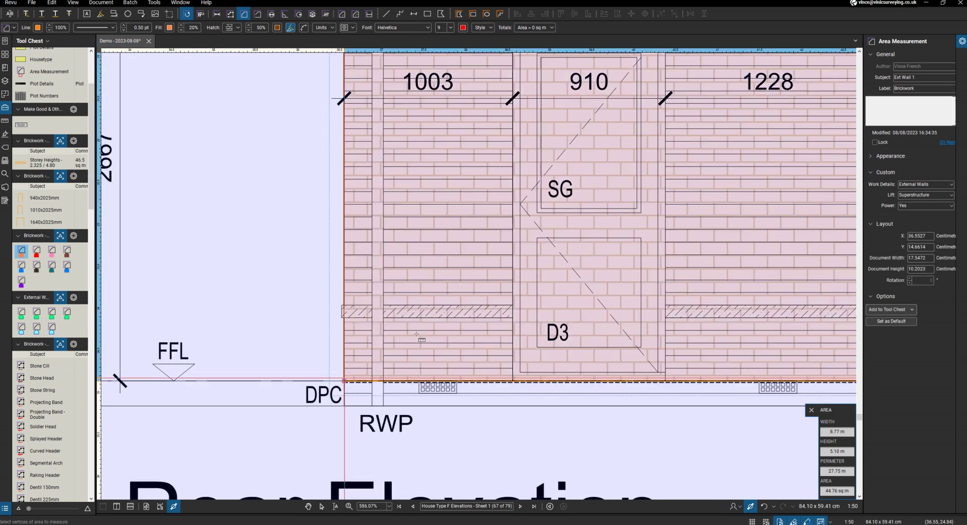
Step: Copy the rear elevation's brickwork area onto the front elevation and align it with the wall's corner at DPC
{"action": "scroll", "coordinate": [334, 222], "scroll_direction": "down", "scroll_amount": 9}
{"action": "scroll", "coordinate": [406, 247], "scroll_direction": "up", "scroll_amount": 2}
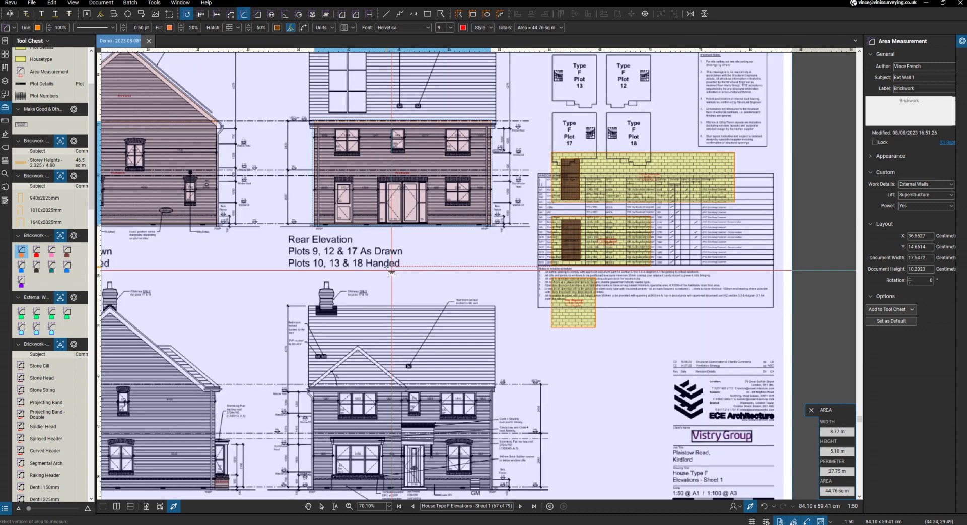
{"action": "scroll", "coordinate": [407, 248], "scroll_direction": "down", "scroll_amount": 2}
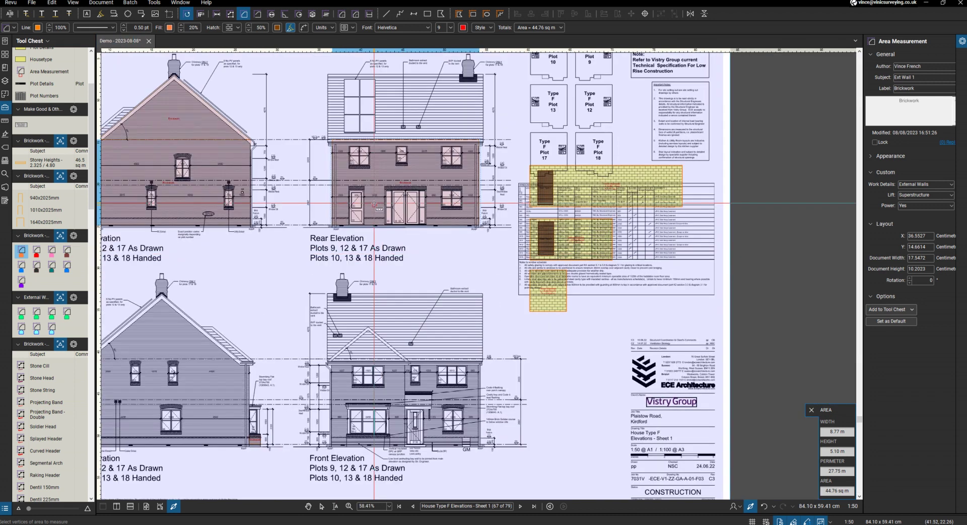
{"action": "left_click", "coordinate": [369, 177]}
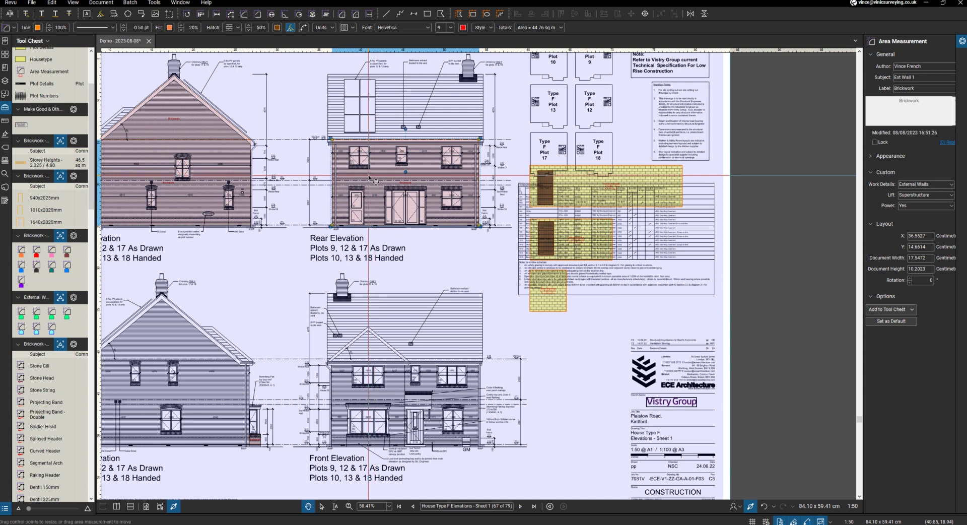
{"action": "left_click_drag", "start_coordinate": [358, 412], "coordinate": [370, 392]}
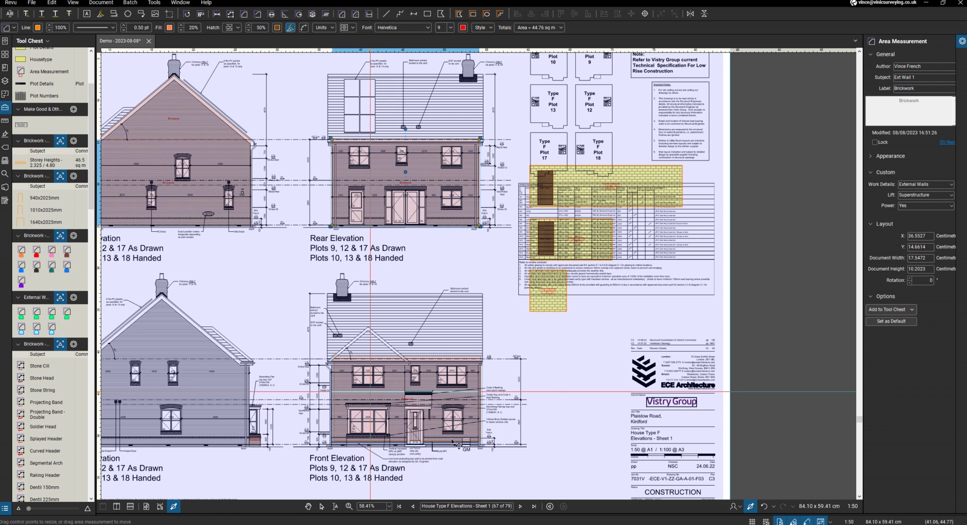
{"action": "scroll", "coordinate": [480, 451], "scroll_direction": "up", "scroll_amount": 8}
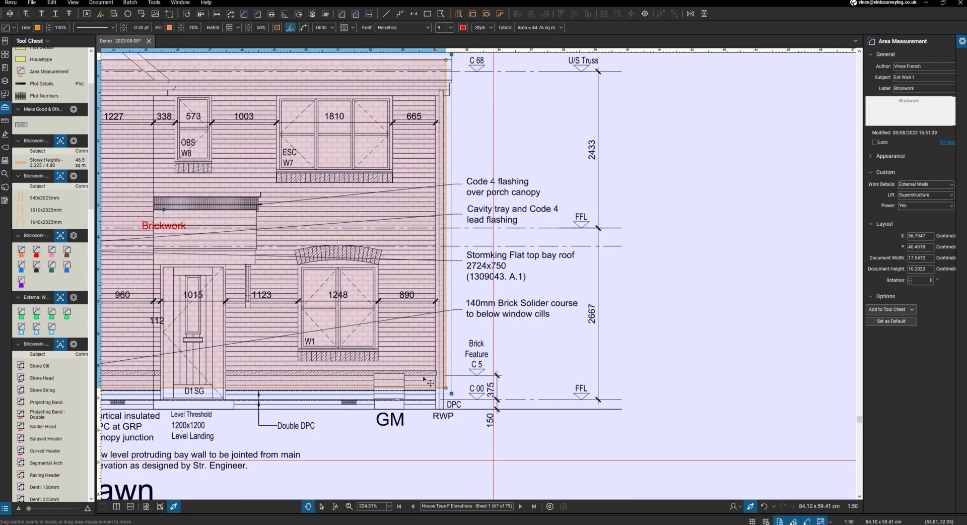
{"action": "left_click_drag", "start_coordinate": [448, 377], "coordinate": [438, 405]}
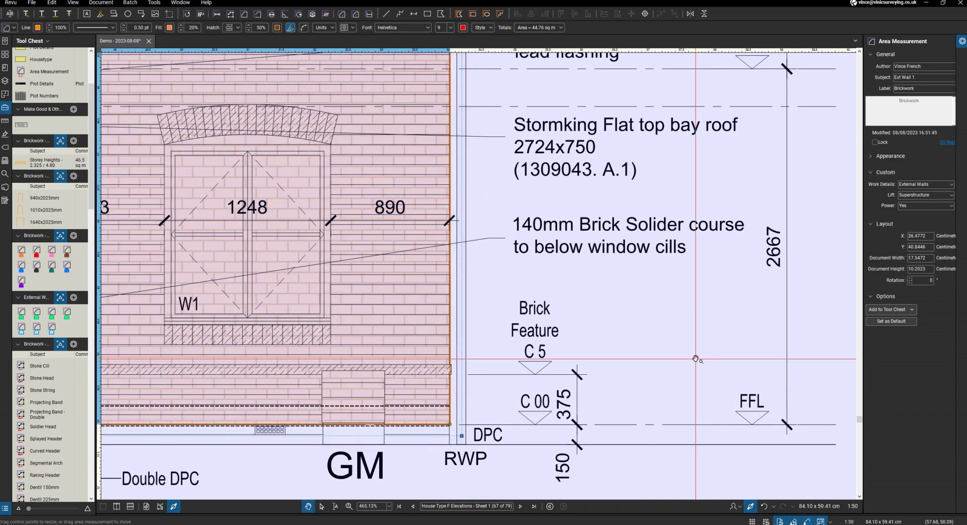
Step: Set the lift of the triangular gable brickwork on the upper side elevation to Top Out
{"action": "scroll", "coordinate": [696, 359], "scroll_direction": "down", "scroll_amount": 10}
{"action": "scroll", "coordinate": [644, 263], "scroll_direction": "up", "scroll_amount": 3}
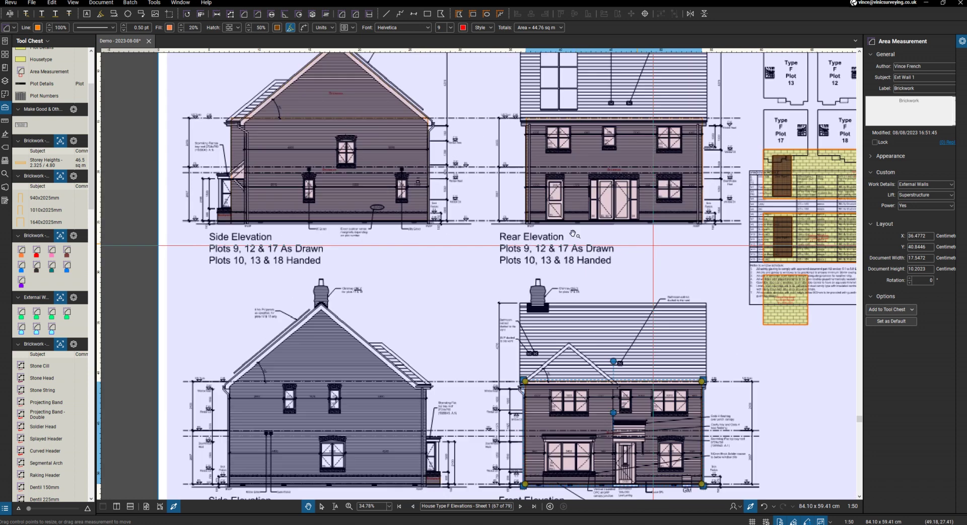
{"action": "left_click", "coordinate": [351, 108]}
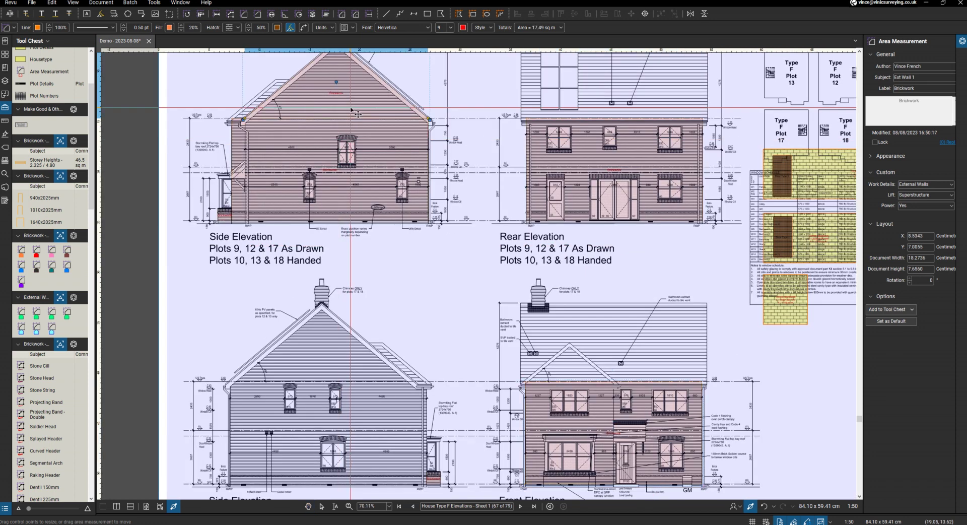
{"action": "left_click", "coordinate": [918, 197]}
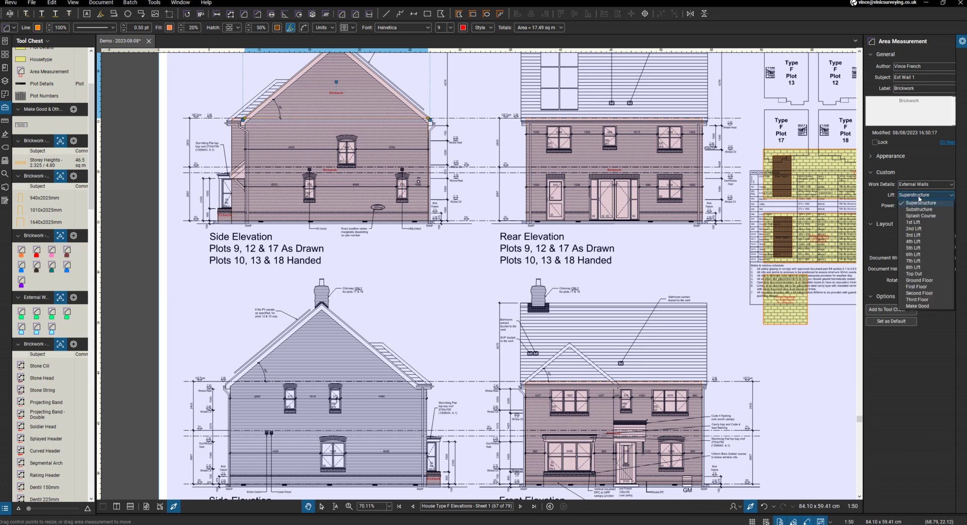
{"action": "left_click", "coordinate": [914, 273]}
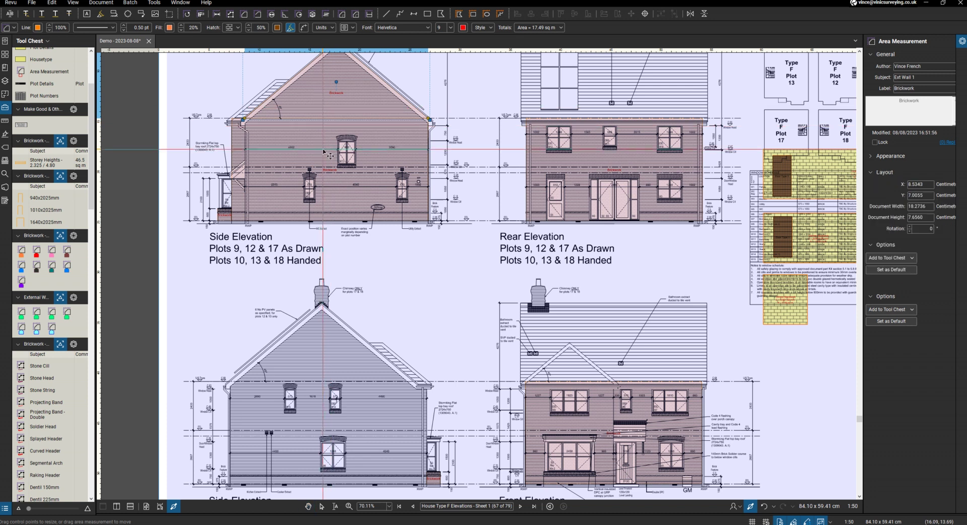
Step: Copy the upper side elevation's gable and main brickwork areas onto the lower side elevation
{"action": "left_click", "coordinate": [328, 155], "text": "shift"}
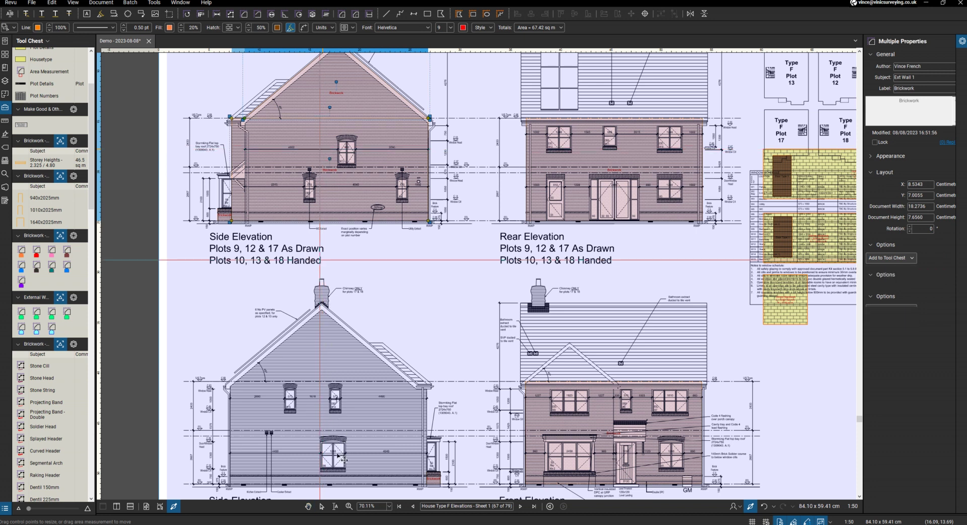
{"action": "key", "text": "ctrl+v"}
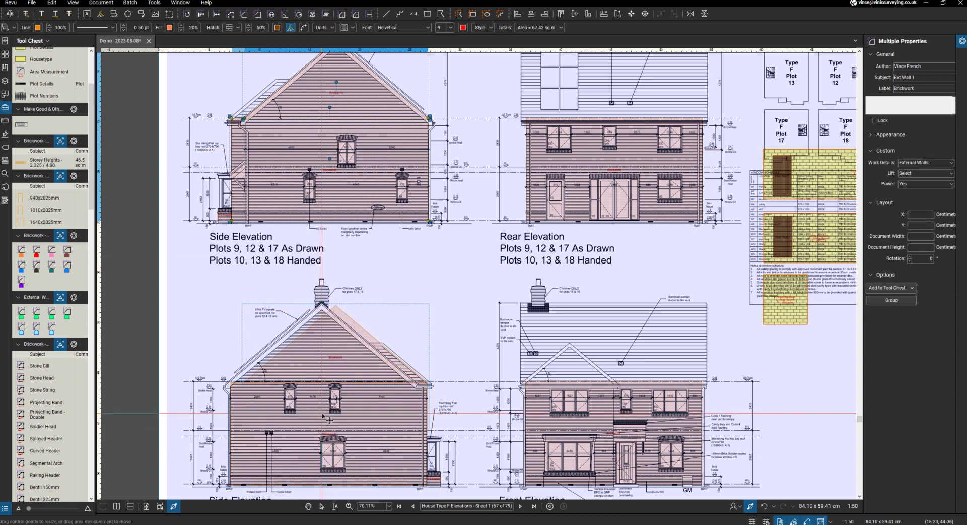
{"action": "left_click", "coordinate": [188, 439]}
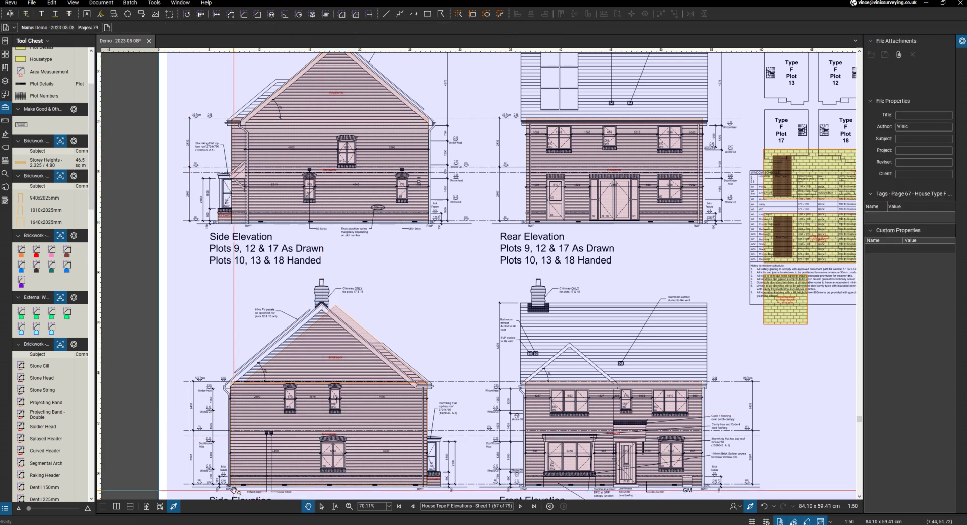
Step: Align the lower side elevation's main brickwork area with the DPC line and the wall edge beside Bay Win 2
{"action": "scroll", "coordinate": [403, 425], "scroll_direction": "up", "scroll_amount": 10}
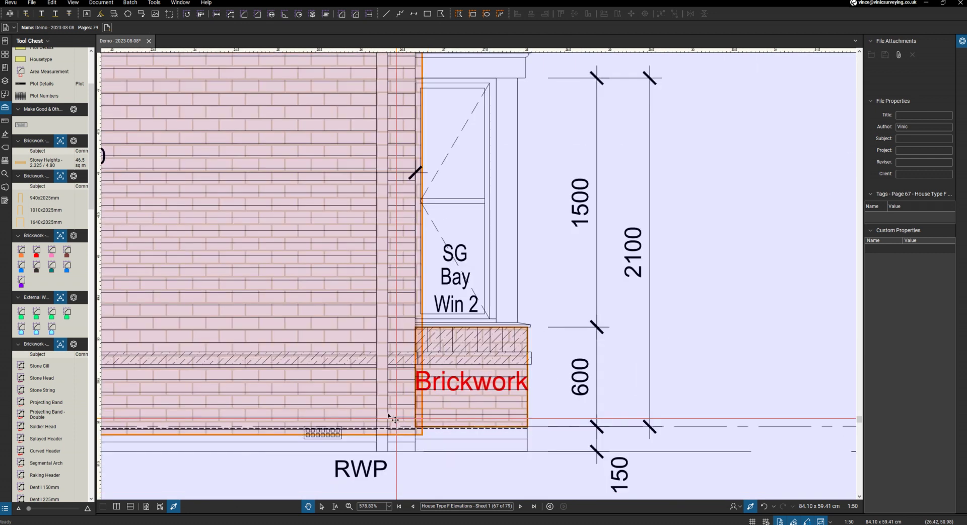
{"action": "left_click", "coordinate": [383, 410]}
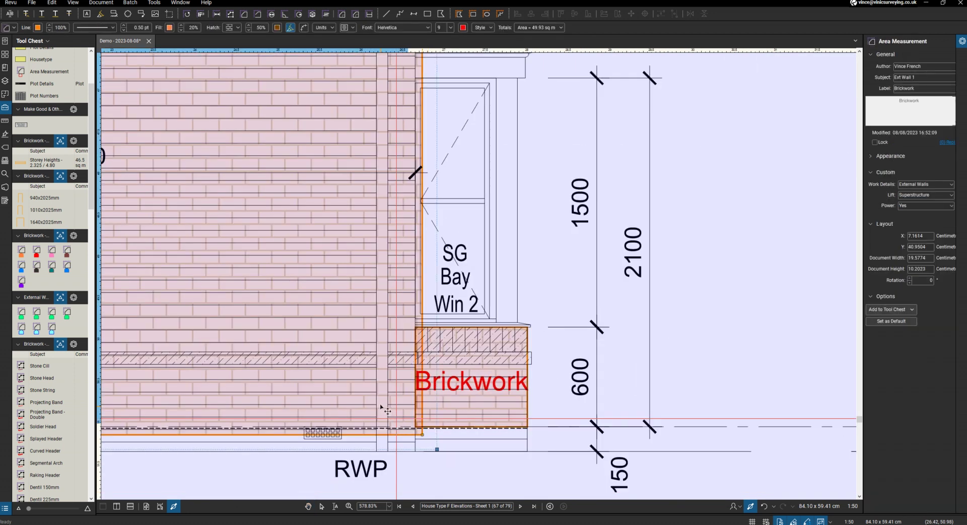
{"action": "left_click", "coordinate": [465, 409]}
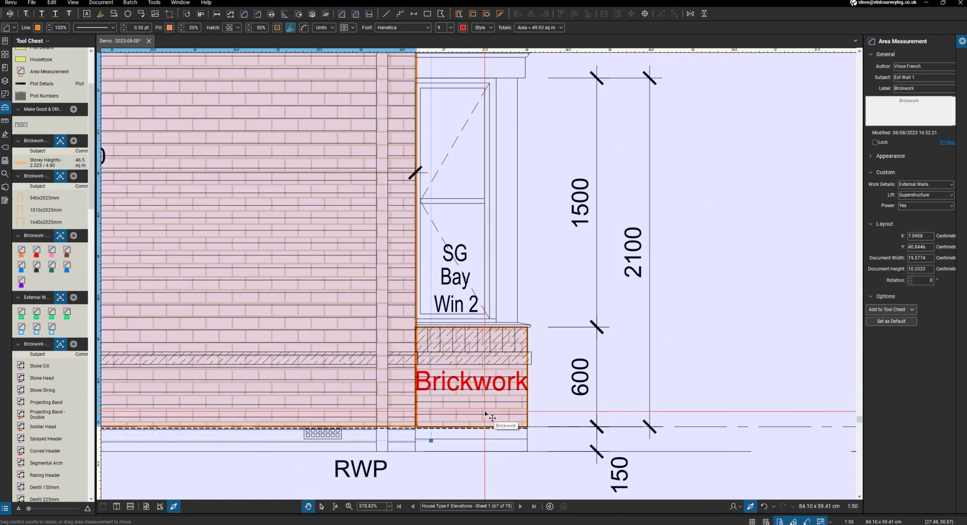
Step: Move the copied gable area on the lower side elevation so its peak meets the roof apex below the chimney
{"action": "scroll", "coordinate": [494, 412], "scroll_direction": "down", "scroll_amount": 5}
{"action": "scroll", "coordinate": [385, 228], "scroll_direction": "down", "scroll_amount": 2}
{"action": "scroll", "coordinate": [385, 228], "scroll_direction": "up", "scroll_amount": 3}
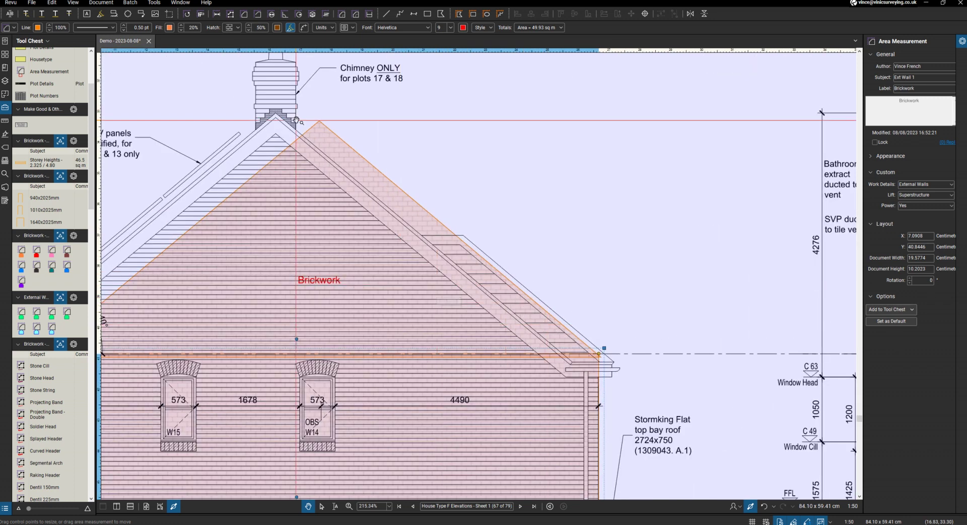
{"action": "left_click", "coordinate": [305, 140]}
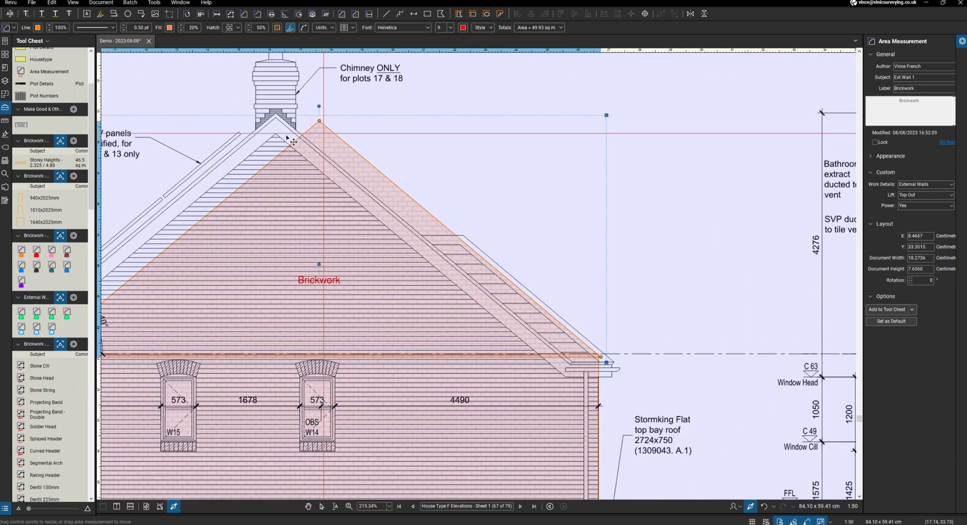
{"action": "left_click_drag", "start_coordinate": [283, 139], "coordinate": [286, 137]}
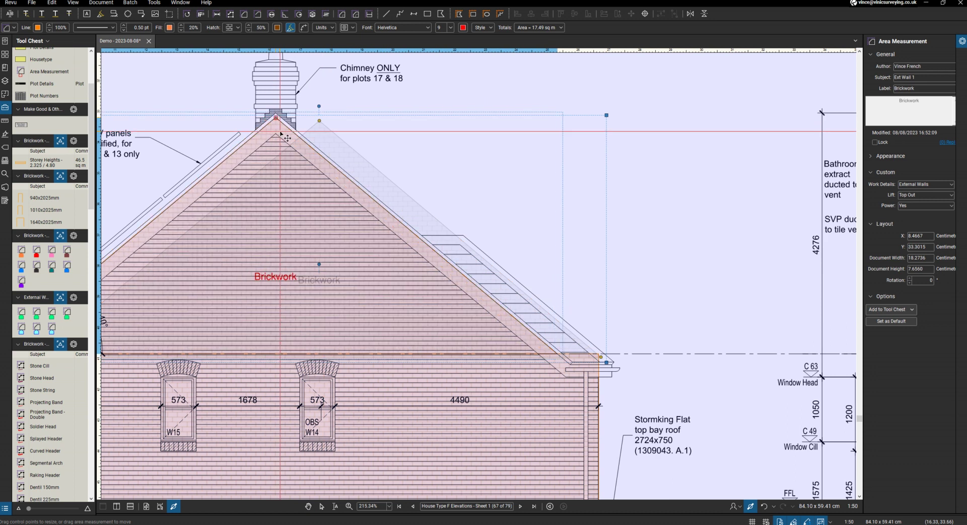
{"action": "left_click_drag", "start_coordinate": [412, 183], "coordinate": [413, 180]}
Step: Cut out windows W13, W5 and W4 from the upper side elevation's main brickwork area with Polygon Cut-Out
{"action": "scroll", "coordinate": [413, 180], "scroll_direction": "down", "scroll_amount": 4}
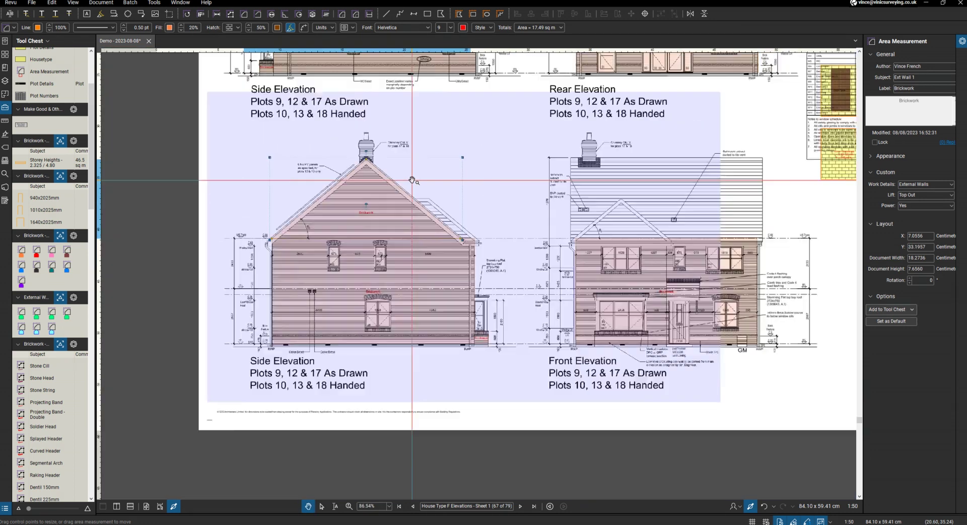
{"action": "scroll", "coordinate": [364, 231], "scroll_direction": "down", "scroll_amount": 5}
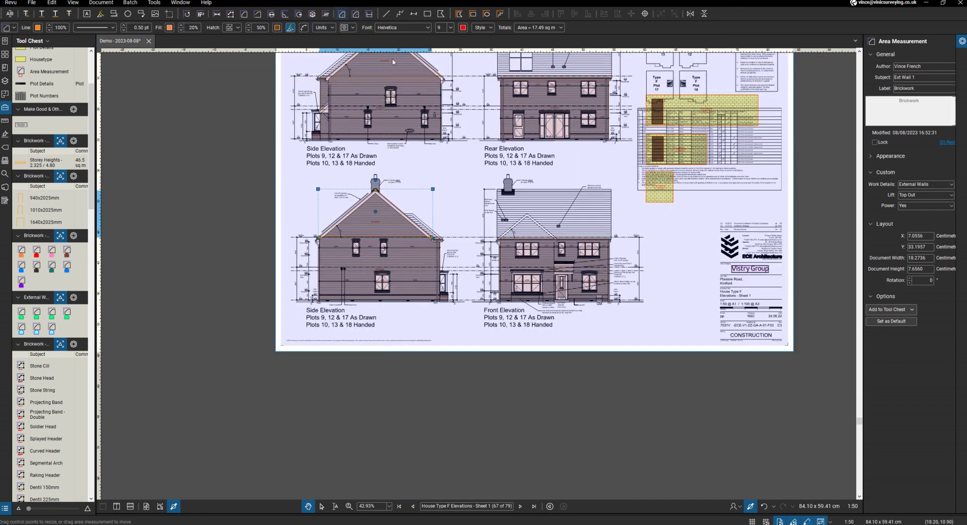
{"action": "scroll", "coordinate": [387, 88], "scroll_direction": "up", "scroll_amount": 10}
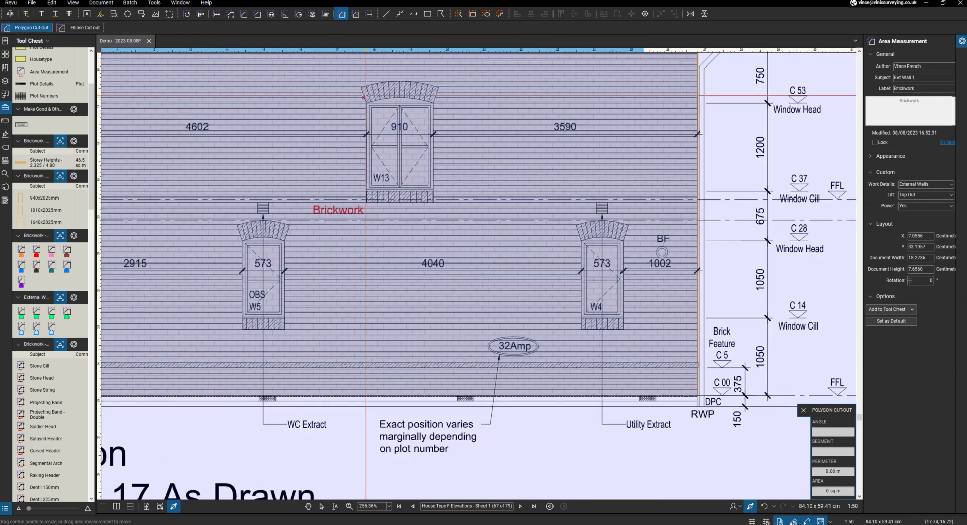
{"action": "left_click_drag", "start_coordinate": [367, 104], "coordinate": [433, 191]}
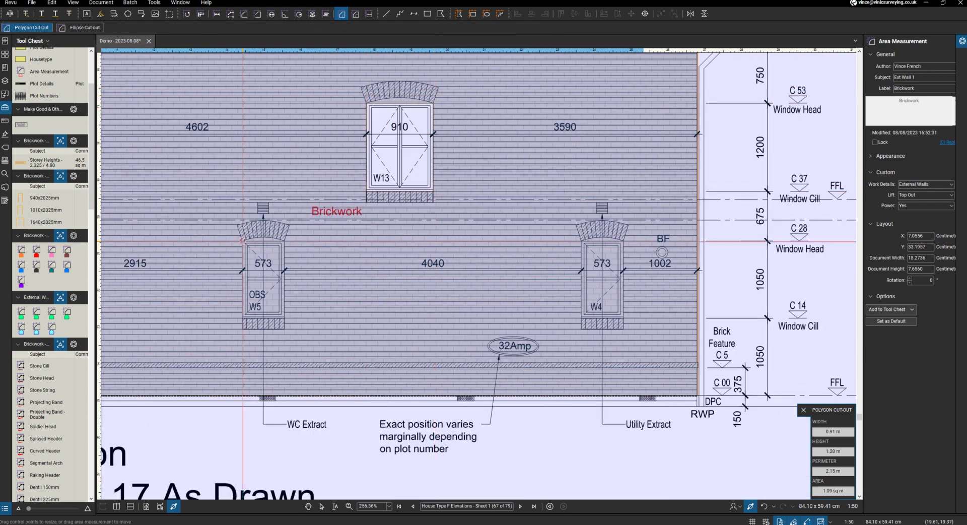
{"action": "left_click_drag", "start_coordinate": [243, 241], "coordinate": [286, 321]}
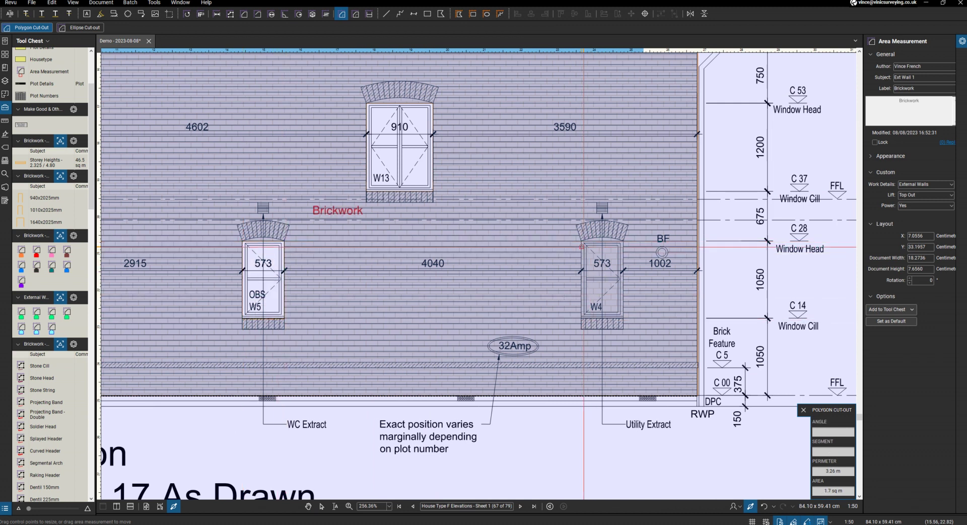
{"action": "left_click_drag", "start_coordinate": [581, 242], "coordinate": [624, 318]}
Step: Cut out door D3, about 0.91 m by 2.10 m, and door D2, about 2.48 m by 2.10 m, from the rear elevation's brickwork
{"action": "scroll", "coordinate": [624, 319], "scroll_direction": "down", "scroll_amount": 5}
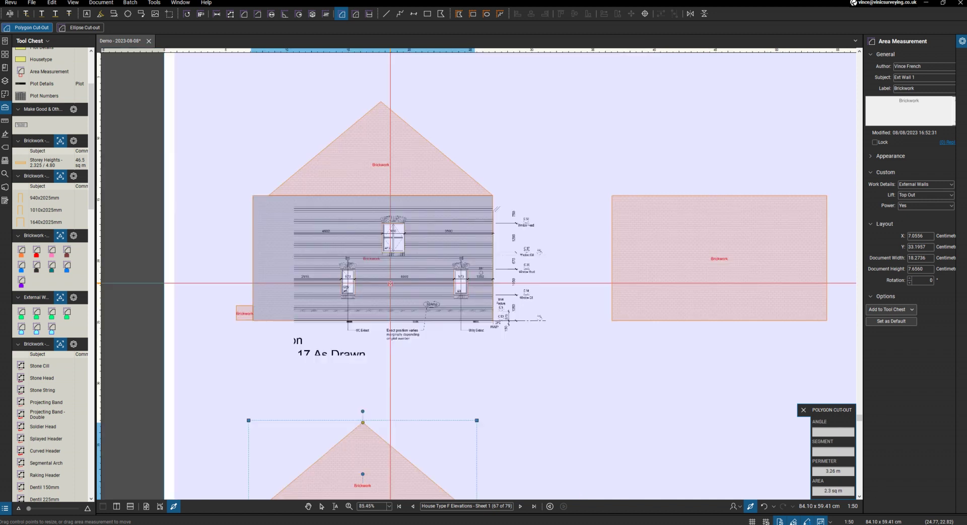
{"action": "scroll", "coordinate": [726, 301], "scroll_direction": "up", "scroll_amount": 3}
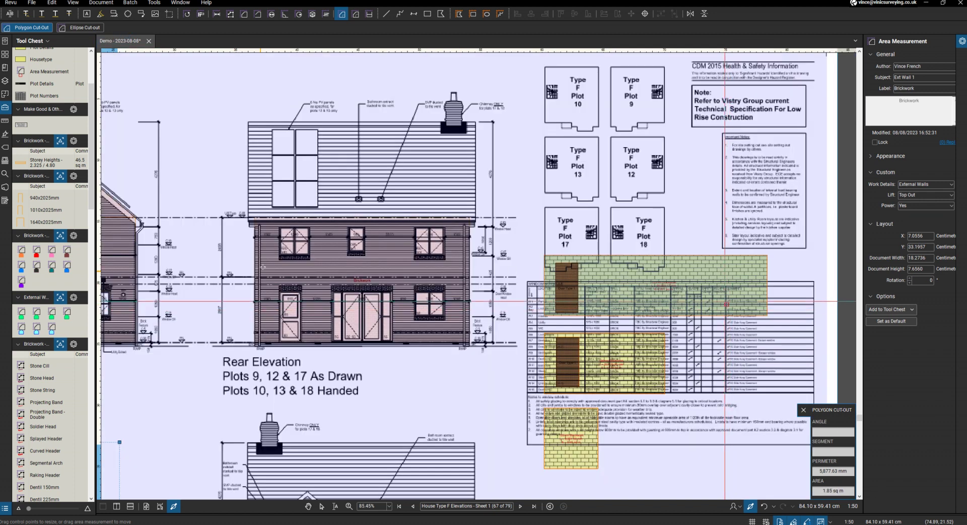
{"action": "scroll", "coordinate": [297, 302], "scroll_direction": "up", "scroll_amount": 4}
{"action": "scroll", "coordinate": [298, 273], "scroll_direction": "up", "scroll_amount": 2}
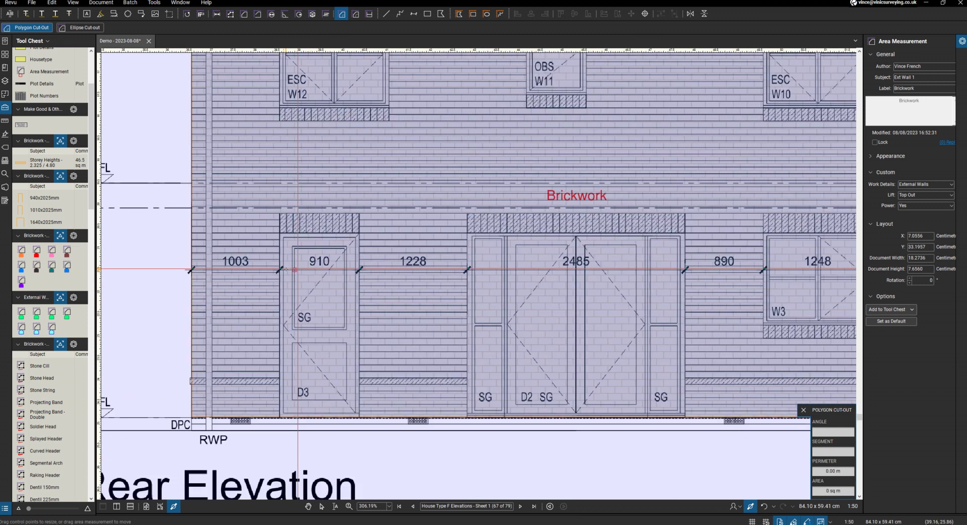
{"action": "left_click", "coordinate": [278, 233]}
{"action": "left_click_drag", "start_coordinate": [278, 233], "coordinate": [357, 417]}
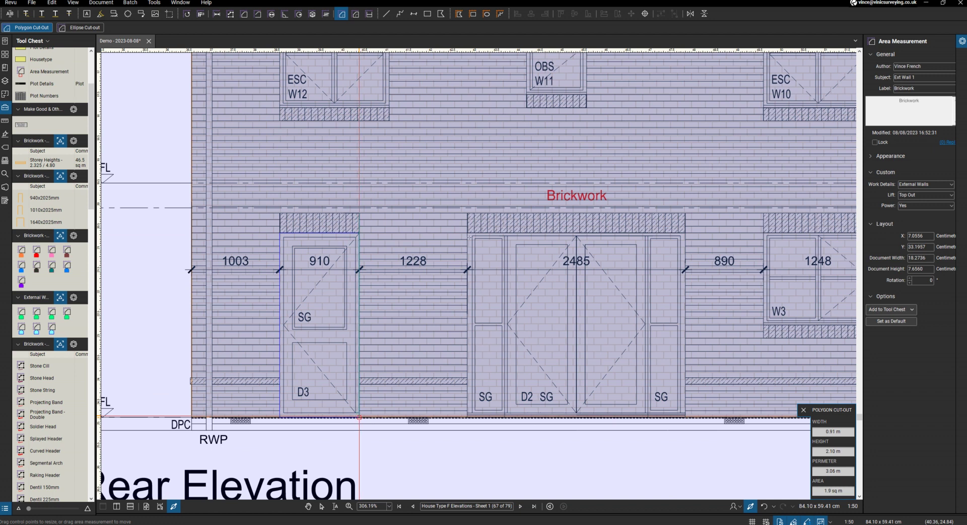
{"action": "left_click_drag", "start_coordinate": [359, 417], "coordinate": [359, 417]}
{"action": "left_click_drag", "start_coordinate": [467, 232], "coordinate": [684, 417]}
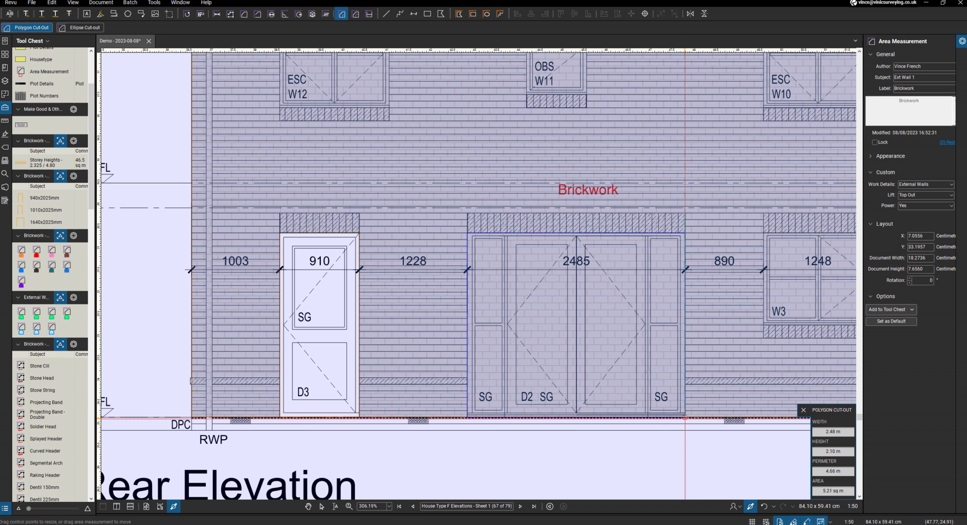
Step: Cut out window W3, about 1.25 m by 1.06 m, and window W10, about 1.25 m by 1.20 m, from the rear elevation's brickwork
{"action": "scroll", "coordinate": [379, 227], "scroll_direction": "down", "scroll_amount": 4}
{"action": "scroll", "coordinate": [644, 227], "scroll_direction": "up", "scroll_amount": 4}
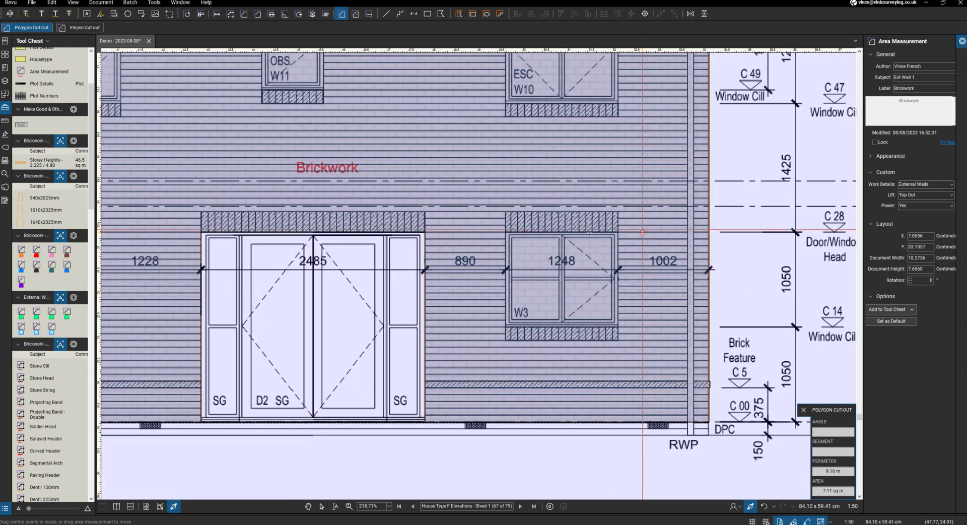
{"action": "left_click", "coordinate": [505, 232]}
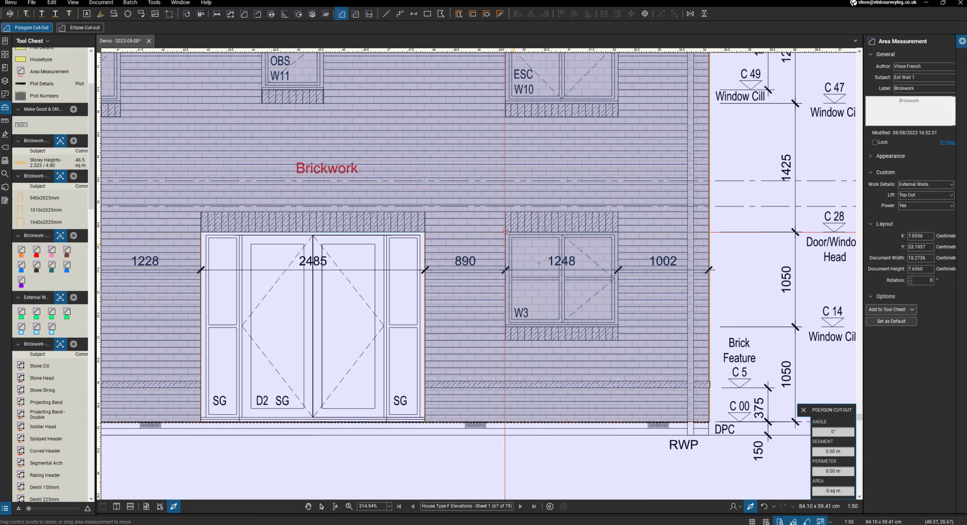
{"action": "left_click_drag", "start_coordinate": [506, 232], "coordinate": [618, 328]}
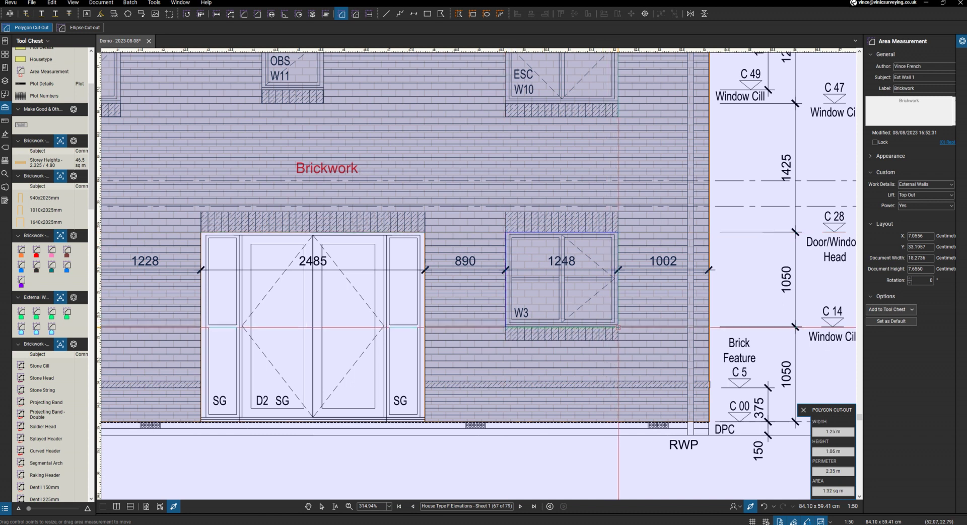
{"action": "scroll", "coordinate": [582, 194], "scroll_direction": "down", "scroll_amount": 5}
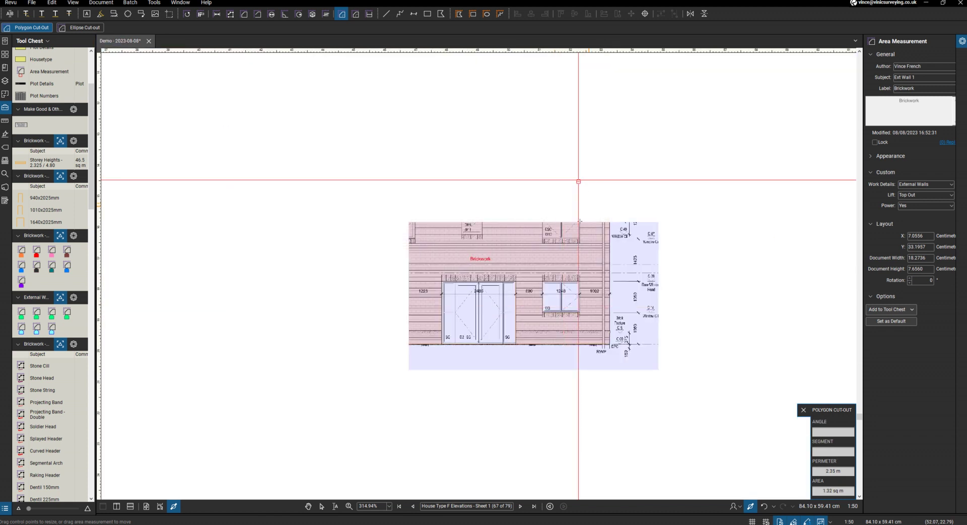
{"action": "scroll", "coordinate": [579, 179], "scroll_direction": "up", "scroll_amount": 5}
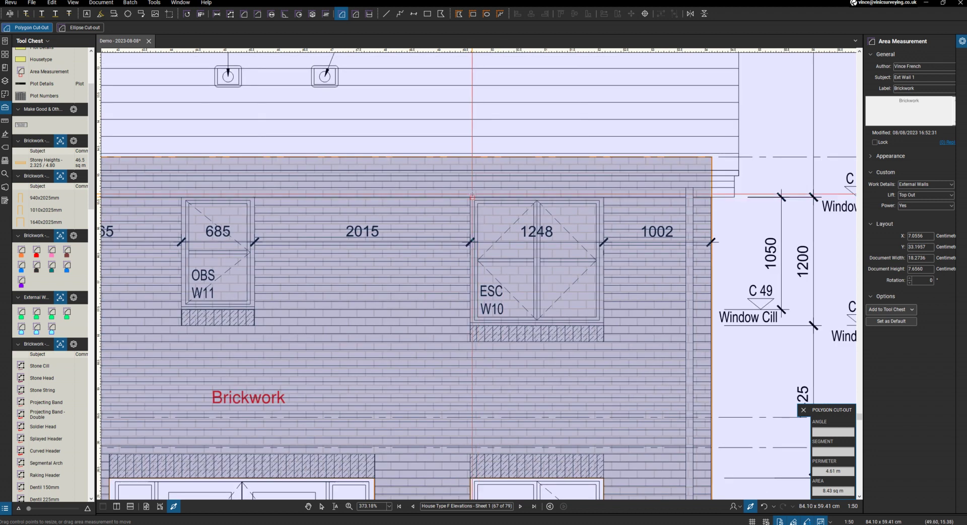
{"action": "left_click_drag", "start_coordinate": [470, 196], "coordinate": [604, 325]}
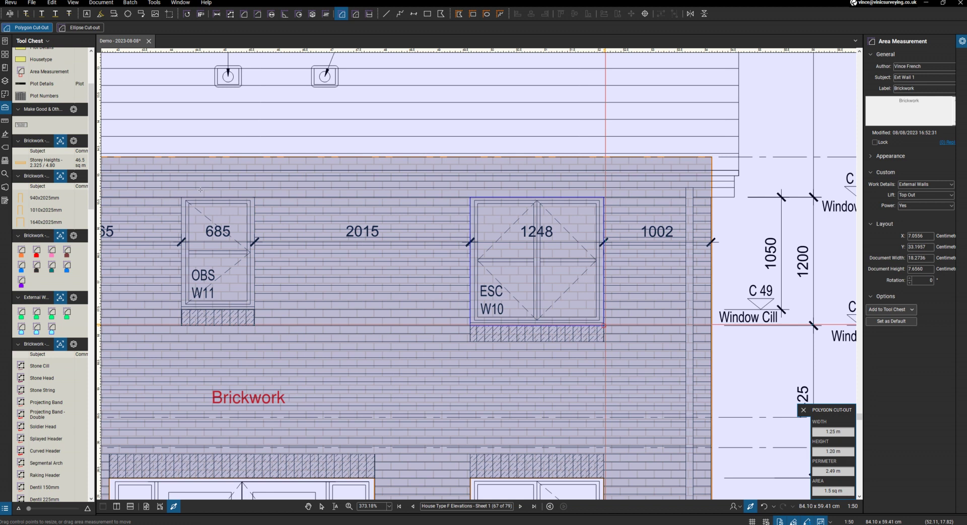
Step: Cut out window W11, about 0.68 m by 1.05 m, and window W12, about 1.25 m by 1.20 m, from the rear elevation's brickwork
{"action": "left_click_drag", "start_coordinate": [181, 197], "coordinate": [256, 309]}
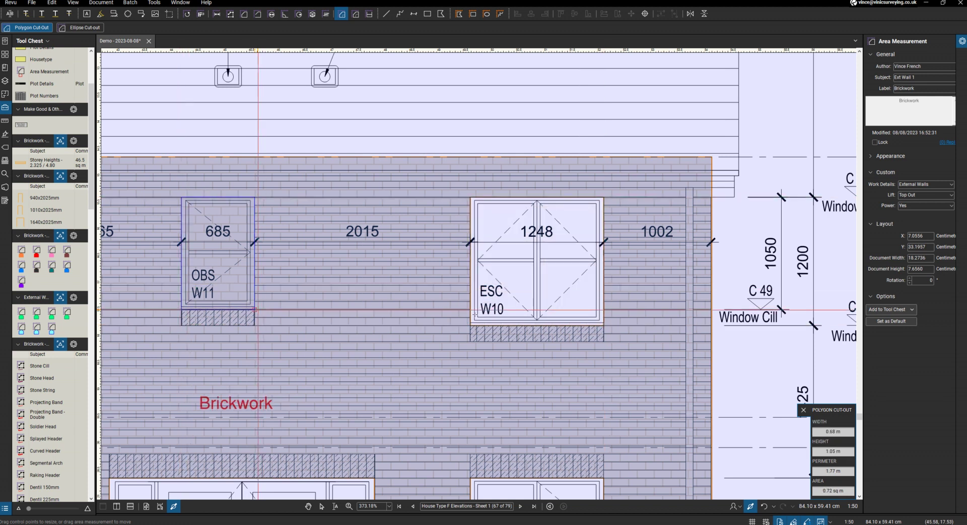
{"action": "scroll", "coordinate": [477, 314], "scroll_direction": "down", "scroll_amount": 4}
{"action": "scroll", "coordinate": [302, 285], "scroll_direction": "up", "scroll_amount": 5}
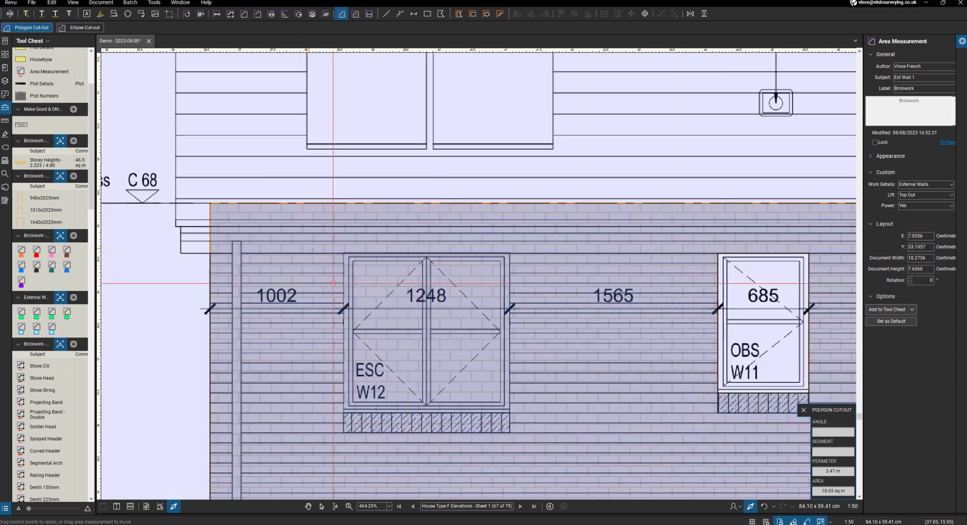
{"action": "left_click", "coordinate": [343, 253]}
{"action": "left_click_drag", "start_coordinate": [343, 253], "coordinate": [510, 414]}
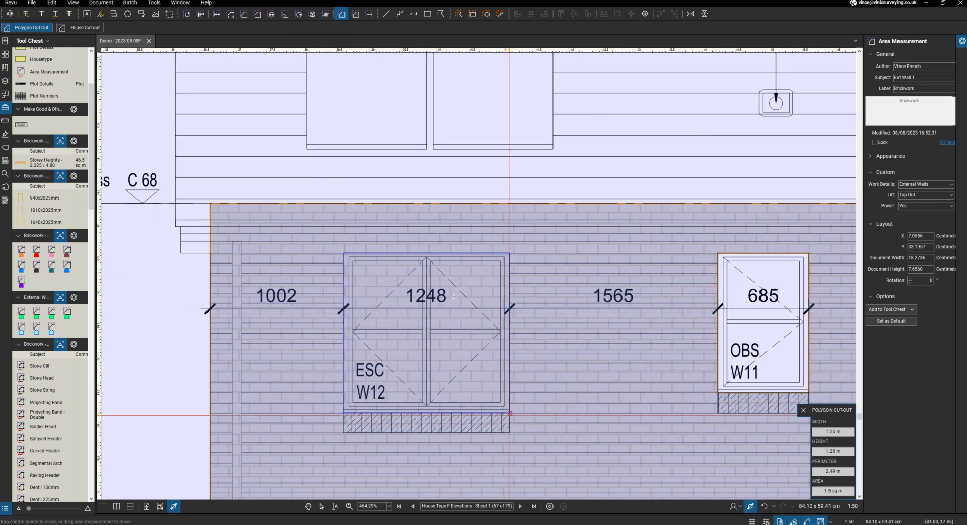
Step: Cut out first-floor windows W9, W8 and W7 from the front elevation's brickwork with Polygon Cut-Out
{"action": "scroll", "coordinate": [514, 302], "scroll_direction": "down", "scroll_amount": 8}
{"action": "scroll", "coordinate": [465, 434], "scroll_direction": "up", "scroll_amount": 4}
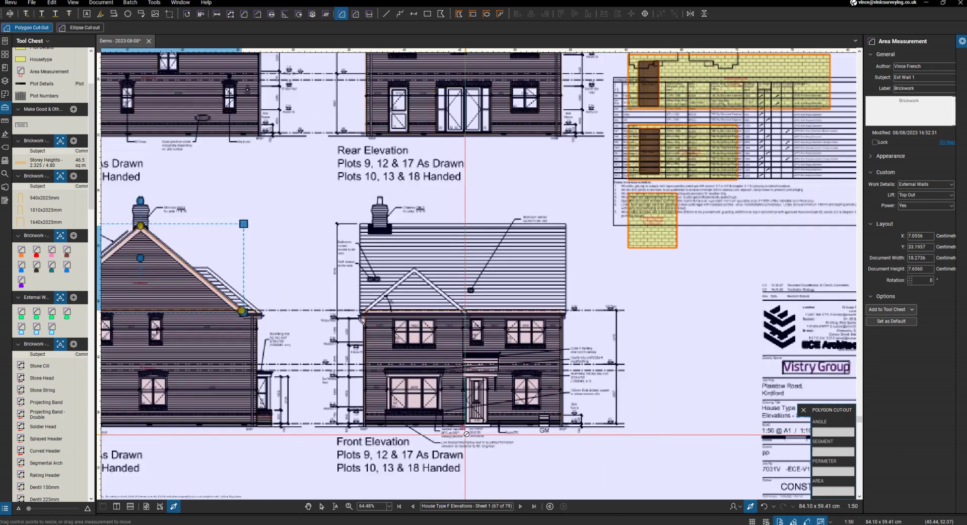
{"action": "scroll", "coordinate": [465, 434], "scroll_direction": "up", "scroll_amount": 5}
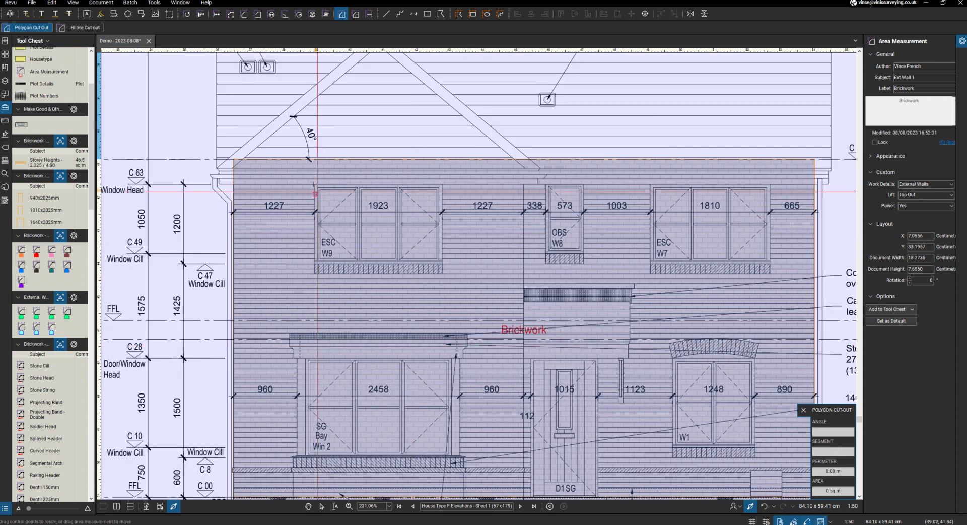
{"action": "left_click_drag", "start_coordinate": [314, 185], "coordinate": [442, 263]}
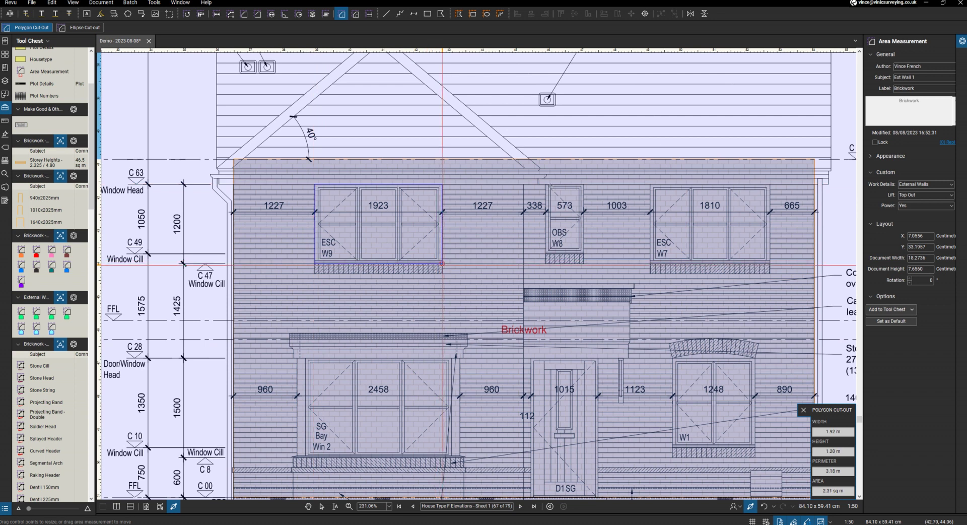
{"action": "left_click_drag", "start_coordinate": [546, 185], "coordinate": [585, 256]}
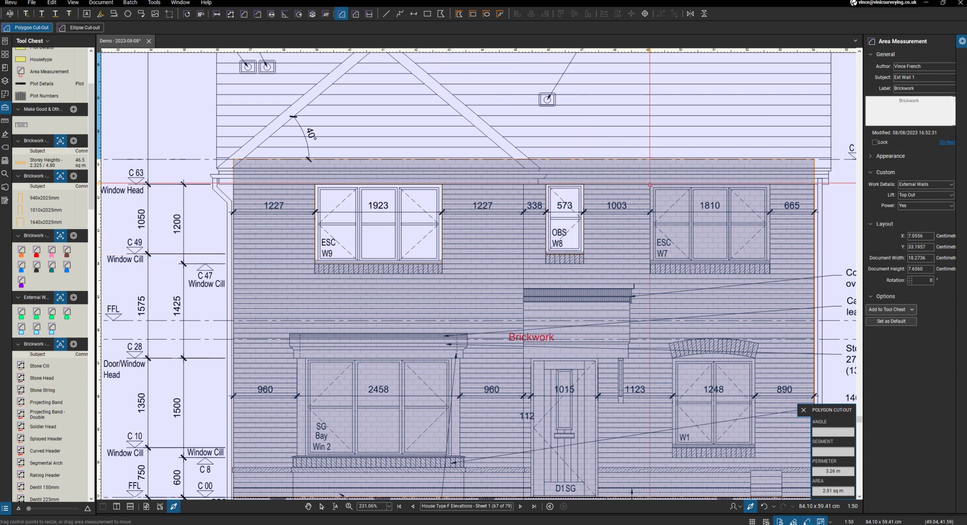
{"action": "left_click_drag", "start_coordinate": [650, 185], "coordinate": [768, 263]}
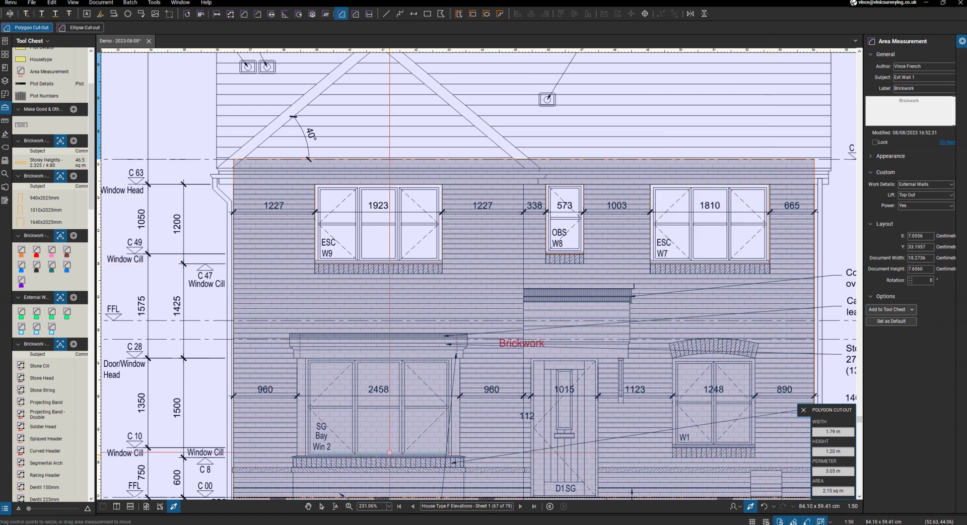
Step: Cut out the whole Bay Win 2 opening, including the bay's head and side frames, from the front elevation's brickwork
{"action": "scroll", "coordinate": [363, 481], "scroll_direction": "up", "scroll_amount": 4}
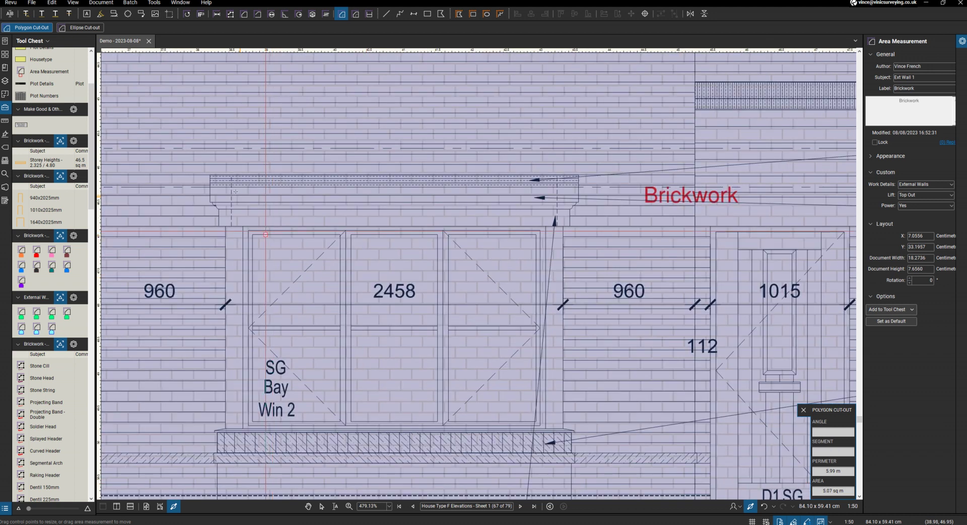
{"action": "left_click", "coordinate": [231, 186]}
{"action": "mouse_move", "coordinate": [231, 187]}
{"action": "left_mouse_down"}
{"action": "mouse_move", "coordinate": [506, 424]}
{"action": "mouse_move", "coordinate": [536, 417]}
{"action": "mouse_move", "coordinate": [559, 432]}
{"action": "left_mouse_up"}
{"action": "scroll", "coordinate": [555, 432], "scroll_direction": "up", "scroll_amount": 2}
Step: Cut out door D1, about 1.01 m by 2.10 m, and window W1, about 1.25 m by 1.35 m, from the front elevation's brickwork
{"action": "scroll", "coordinate": [385, 382], "scroll_direction": "down", "scroll_amount": 8}
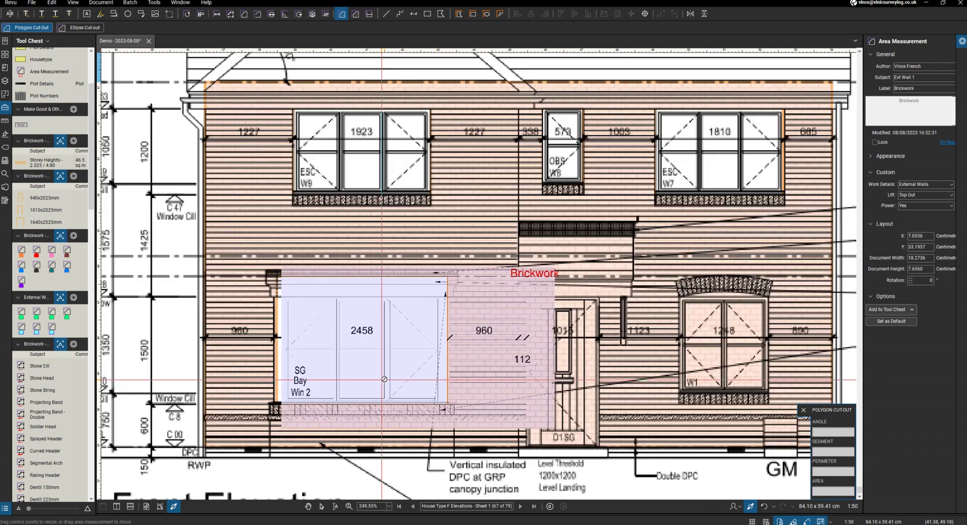
{"action": "scroll", "coordinate": [454, 340], "scroll_direction": "up", "scroll_amount": 6}
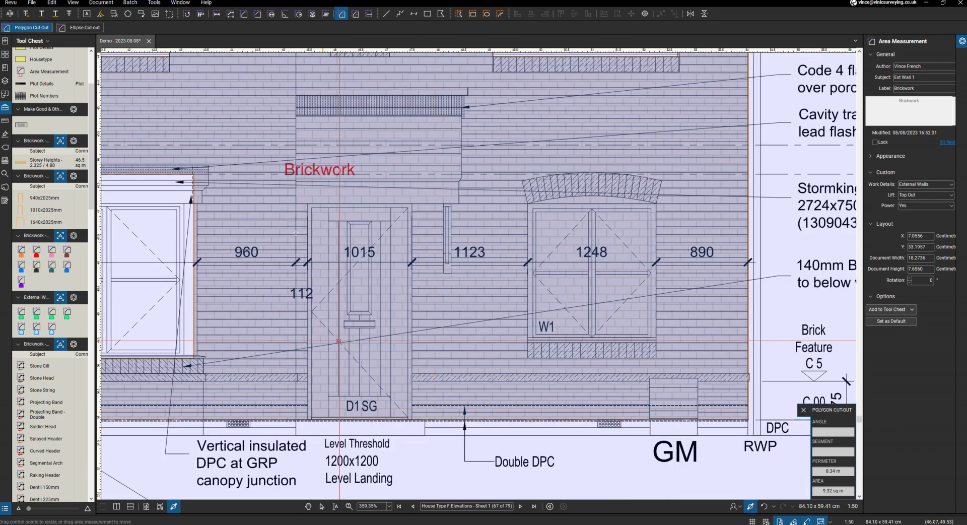
{"action": "left_click", "coordinate": [307, 203]}
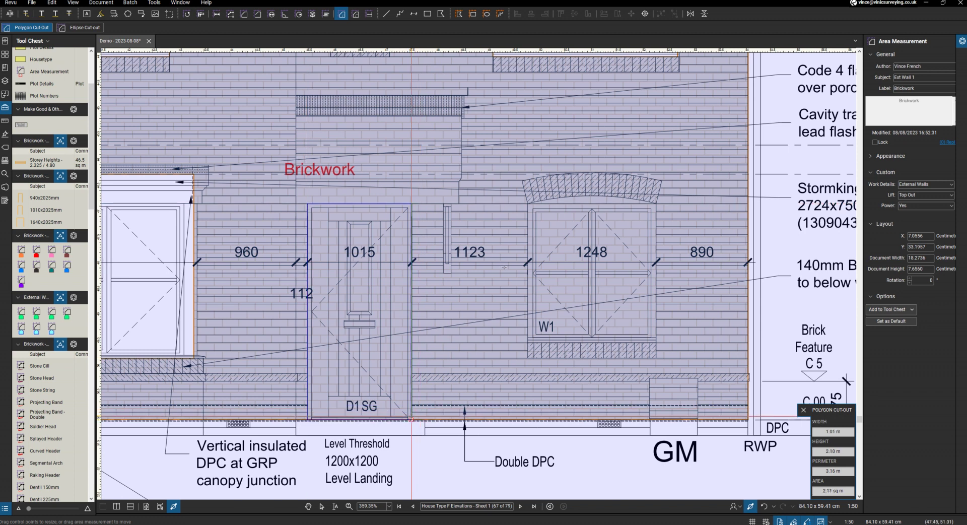
{"action": "left_click", "coordinate": [411, 419]}
{"action": "left_click", "coordinate": [528, 204]}
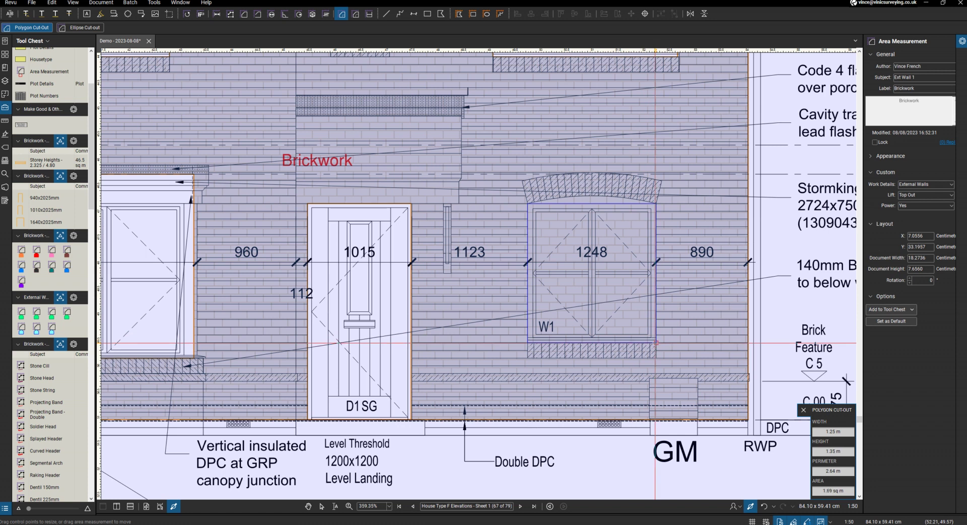
{"action": "left_click", "coordinate": [656, 343]}
{"action": "scroll", "coordinate": [618, 297], "scroll_direction": "down", "scroll_amount": 10}
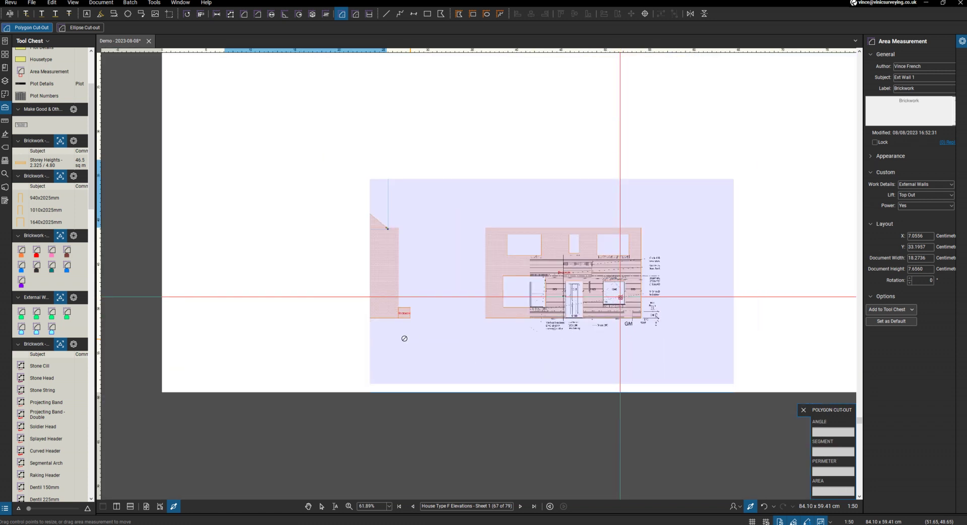
{"action": "scroll", "coordinate": [252, 330], "scroll_direction": "up", "scroll_amount": 7}
{"action": "scroll", "coordinate": [355, 244], "scroll_direction": "up", "scroll_amount": 5}
{"action": "left_click", "coordinate": [420, 196]}
{"action": "left_click_drag", "start_coordinate": [420, 196], "coordinate": [460, 240]}
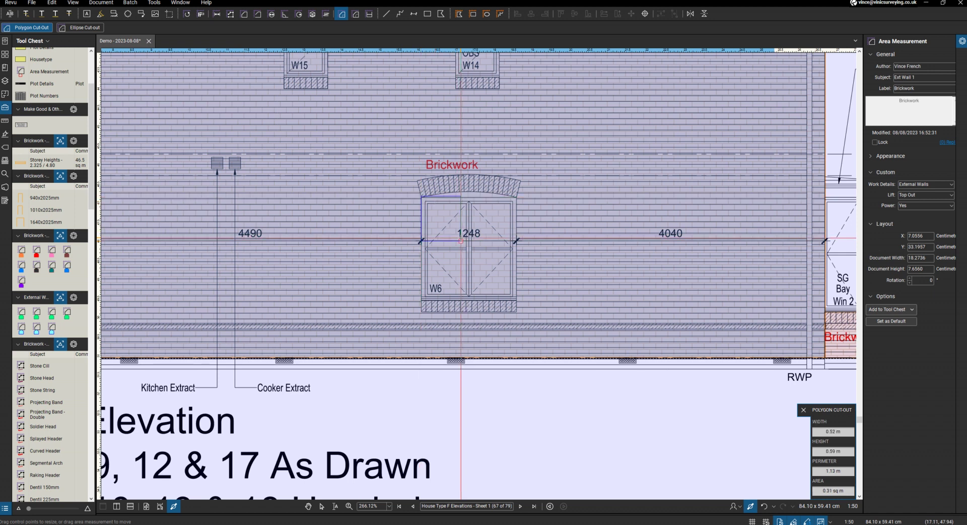
{"action": "key", "text": "Escape"}
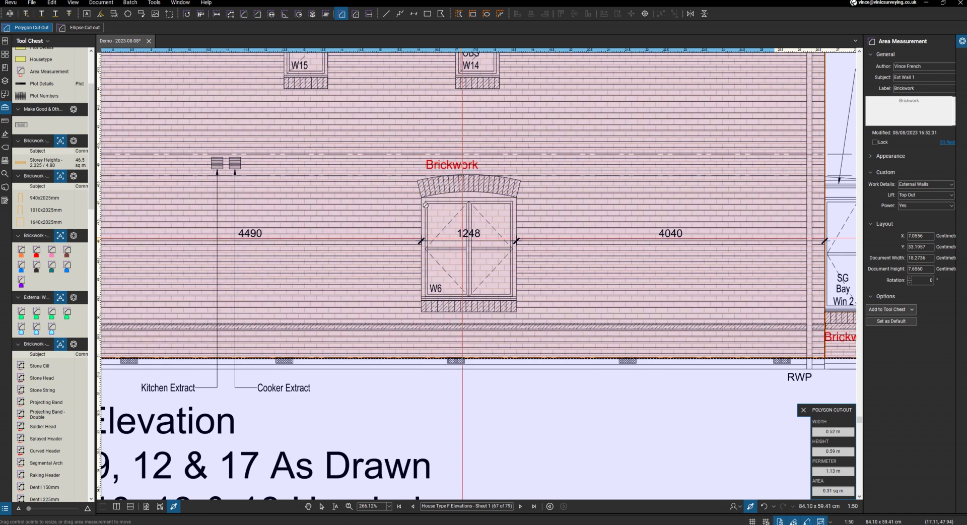
{"action": "key", "text": "ctrl+z"}
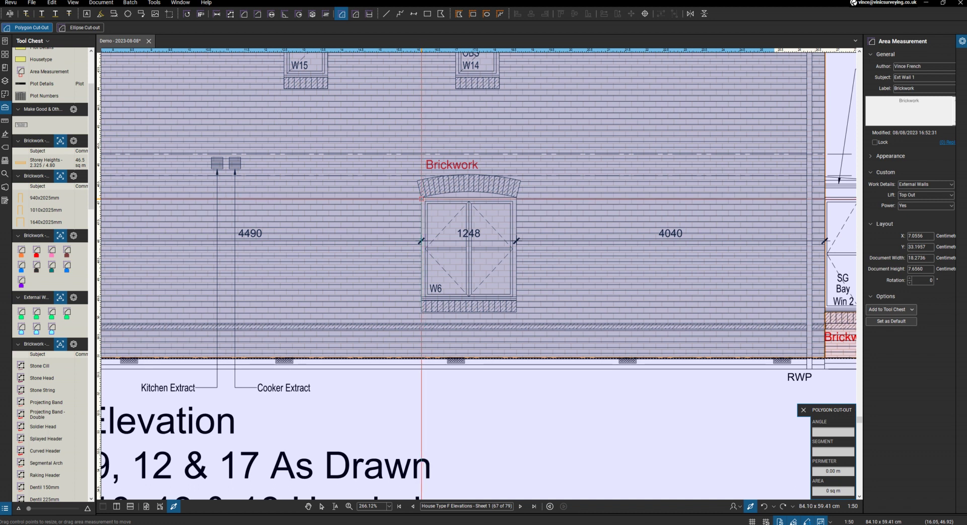
Step: Cut out windows W6, W14 and W15 from the lower side elevation's main brickwork area with Polygon Cut-Out
{"action": "left_click_drag", "start_coordinate": [422, 196], "coordinate": [516, 300]}
{"action": "left_click", "coordinate": [517, 301]}
{"action": "scroll", "coordinate": [516, 300], "scroll_direction": "down", "scroll_amount": 3}
{"action": "scroll", "coordinate": [444, 107], "scroll_direction": "up", "scroll_amount": 4}
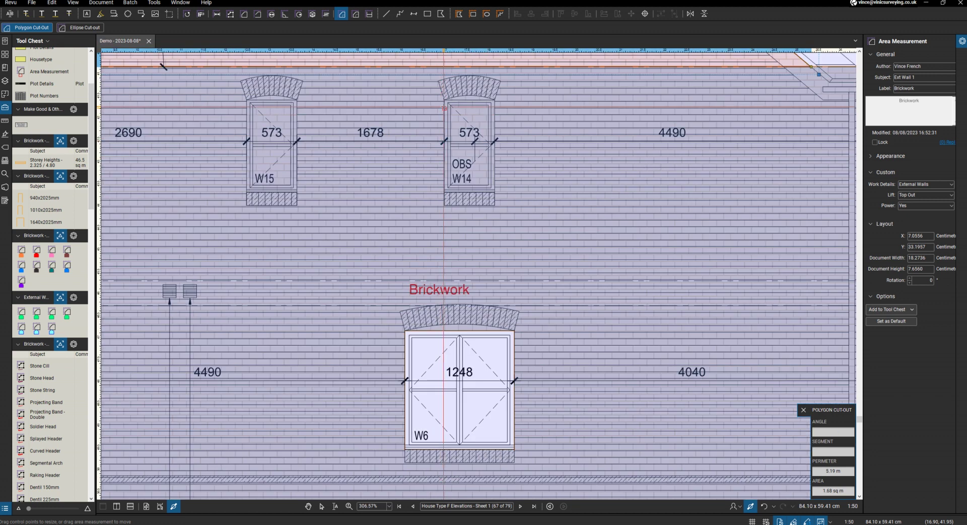
{"action": "left_click_drag", "start_coordinate": [444, 99], "coordinate": [495, 193]}
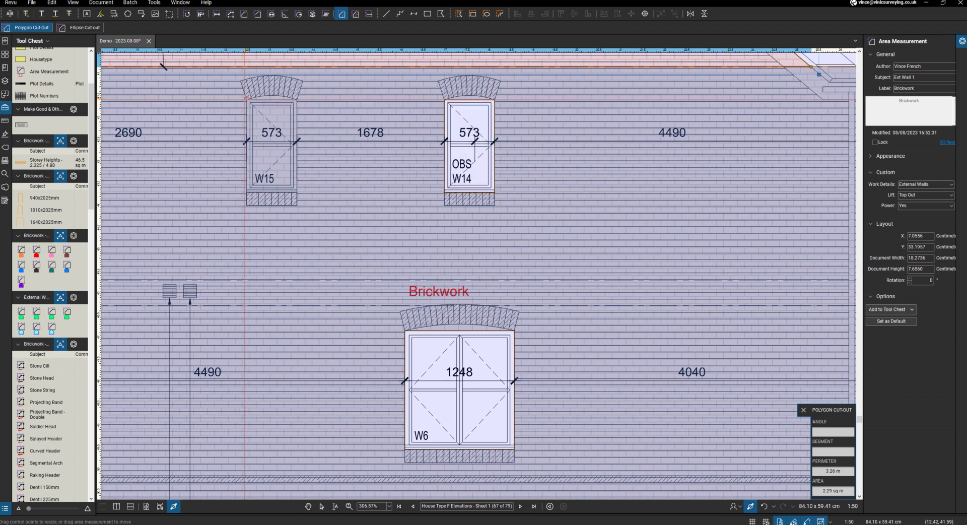
{"action": "left_click_drag", "start_coordinate": [246, 100], "coordinate": [297, 192]}
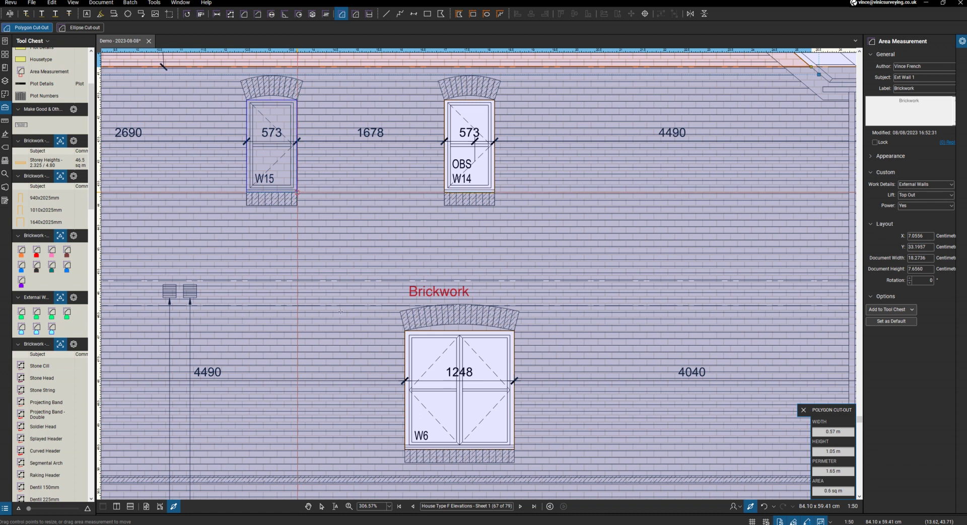
Step: Fill the D3 and D1 door openings with Standard Door area measurements and the D2 opening with a Wider Door area
{"action": "scroll", "coordinate": [297, 192], "scroll_direction": "down", "scroll_amount": 9}
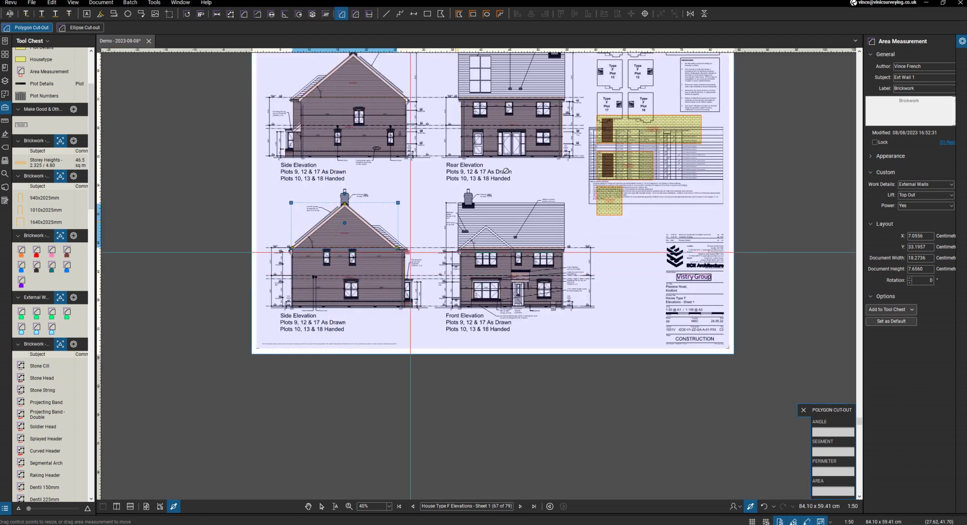
{"action": "scroll", "coordinate": [348, 92], "scroll_direction": "up", "scroll_amount": 3}
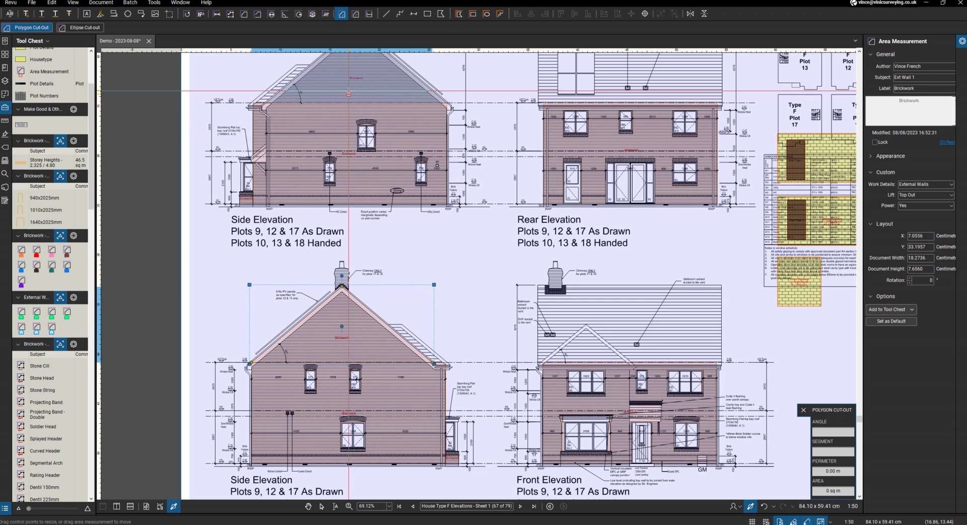
{"action": "left_click", "coordinate": [20, 317]}
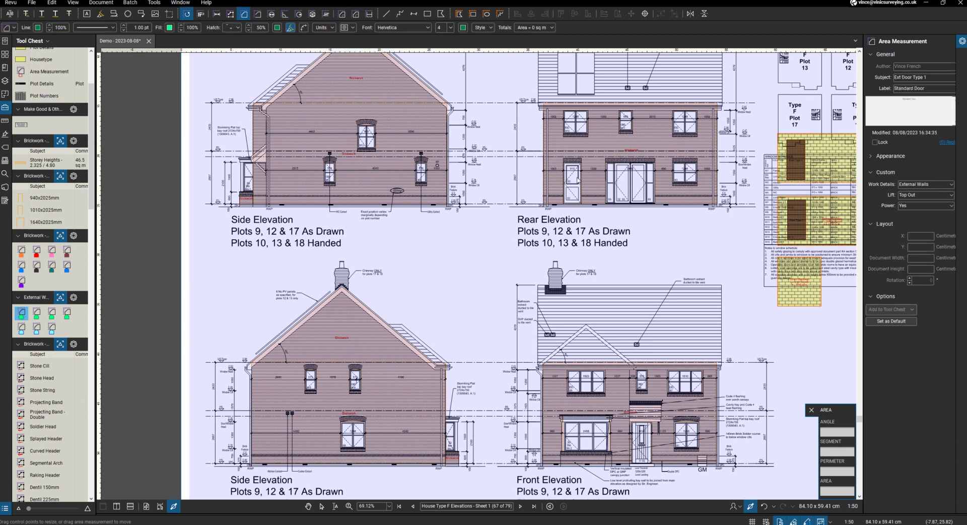
{"action": "left_click", "coordinate": [577, 180]}
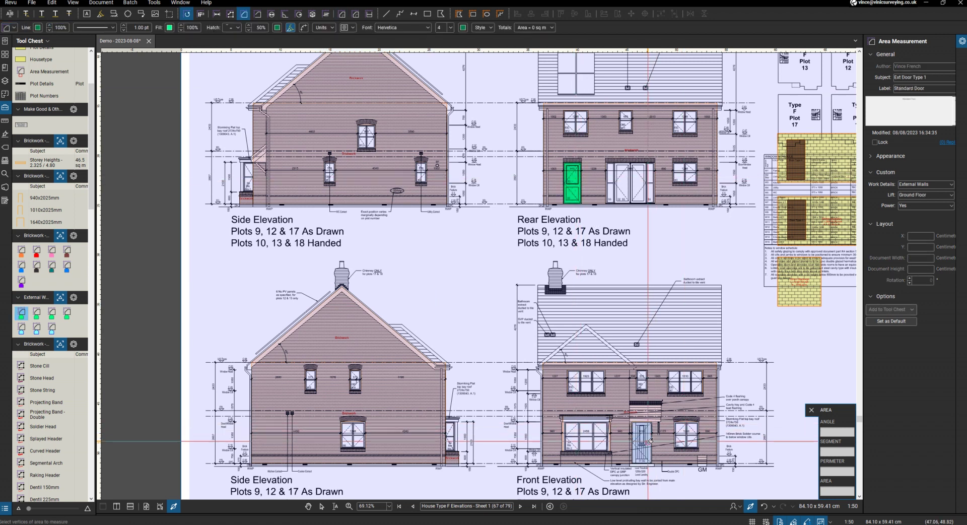
{"action": "left_click", "coordinate": [650, 441]}
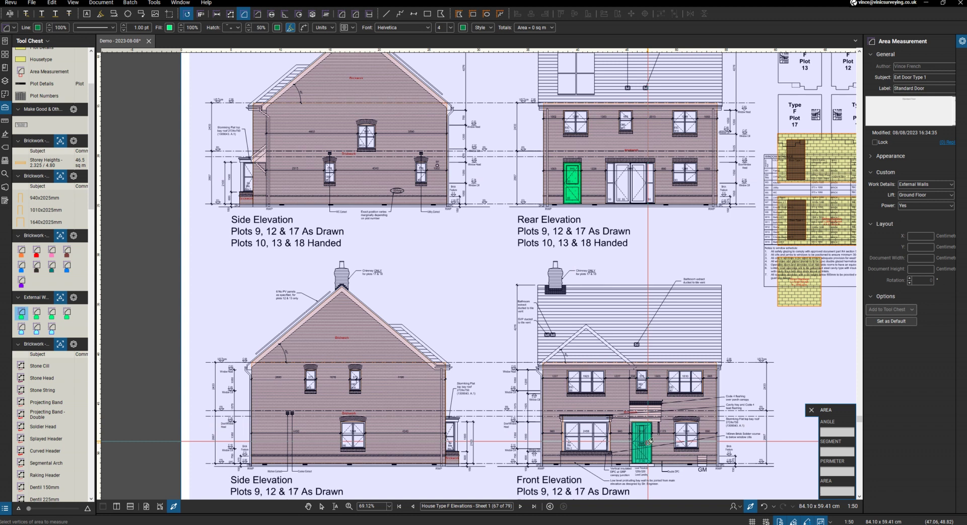
{"action": "left_click", "coordinate": [37, 315]}
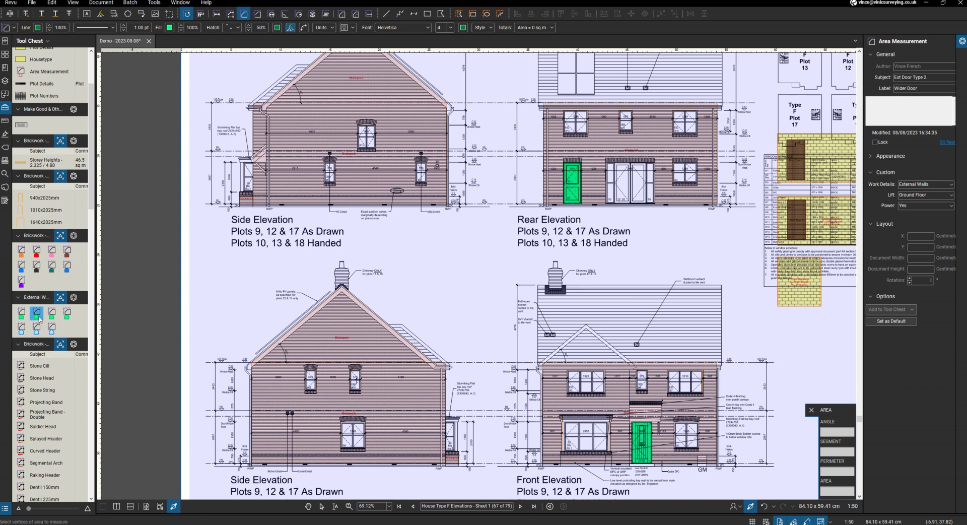
{"action": "left_click", "coordinate": [641, 177]}
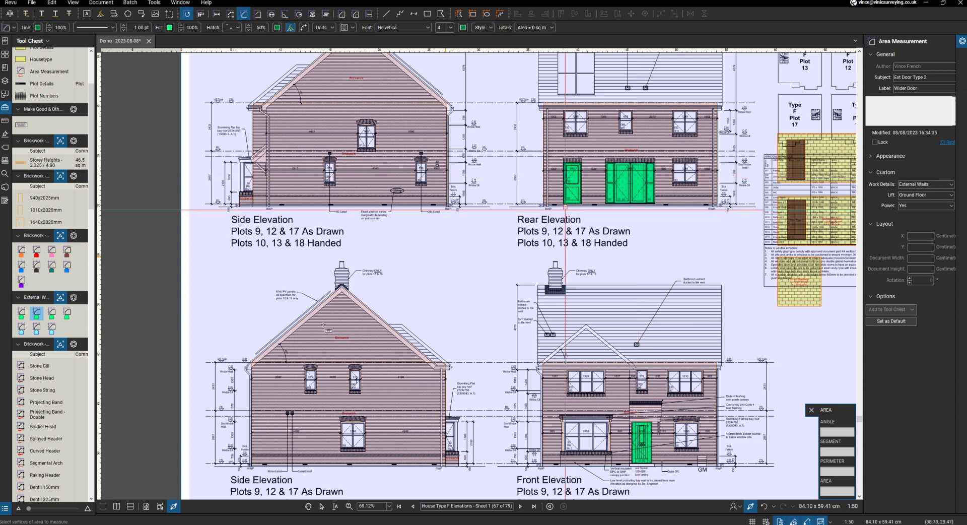
Step: Fill window W6 and the two upper-floor windows of the lower side elevation with Standard Window area measurements
{"action": "left_click", "coordinate": [21, 328]}
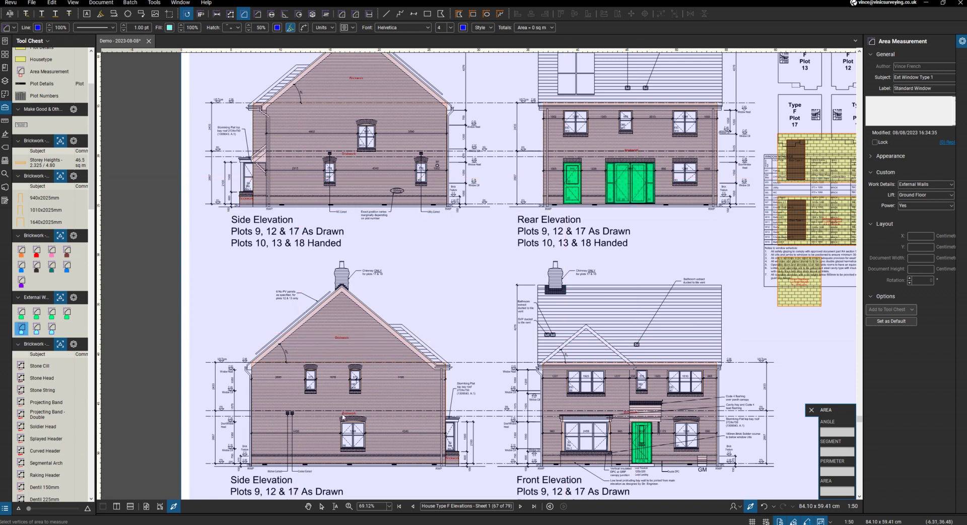
{"action": "left_click", "coordinate": [352, 439]}
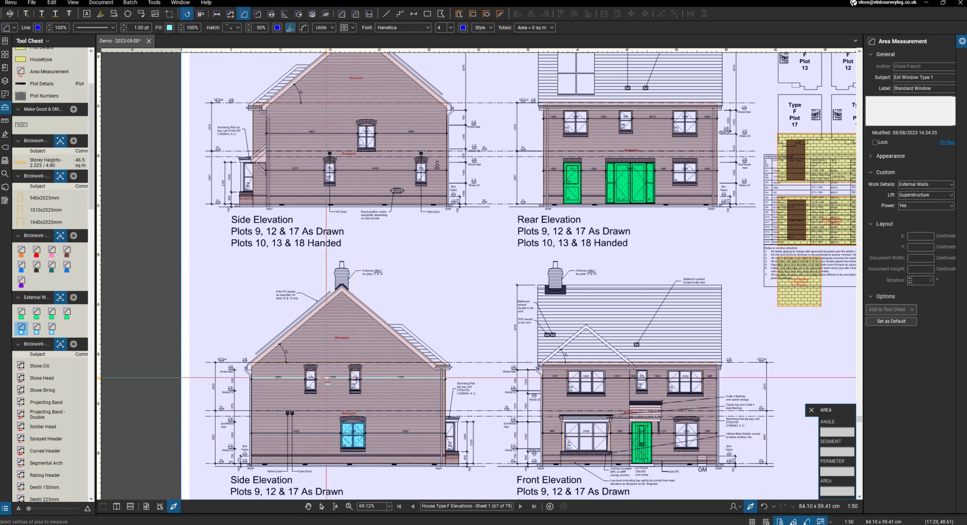
{"action": "left_click", "coordinate": [310, 381]}
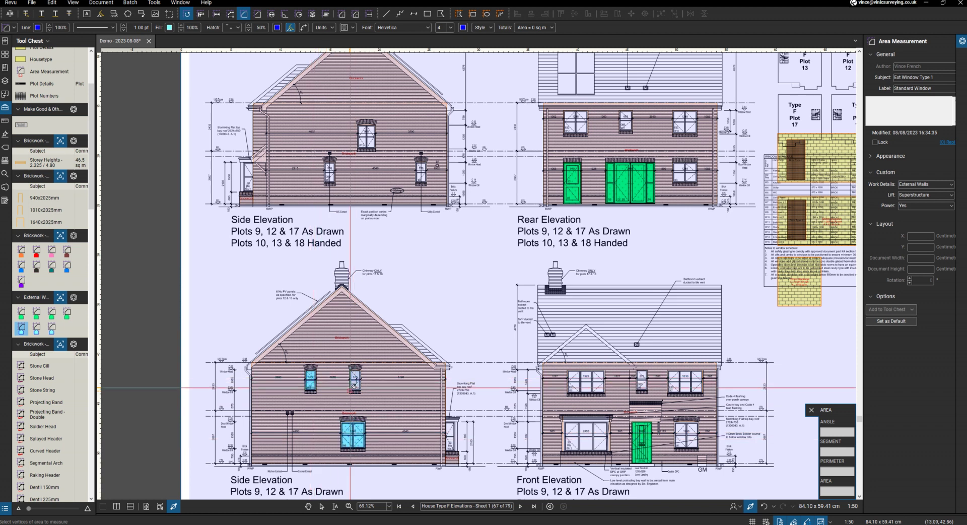
{"action": "left_click", "coordinate": [355, 382]}
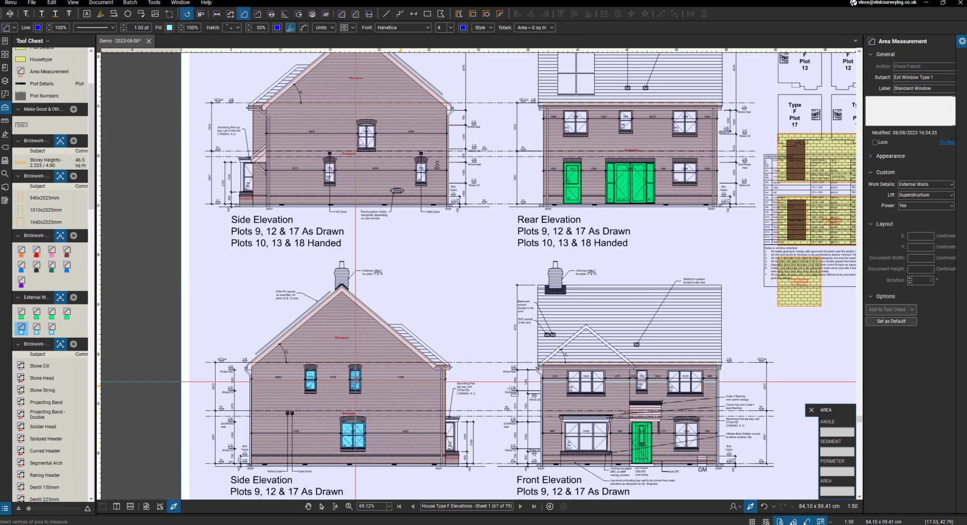
Step: Add Standard Window areas to front window W1, the rear elevation's ground-floor window and the three windows of the upper side elevation
{"action": "left_click", "coordinate": [693, 440]}
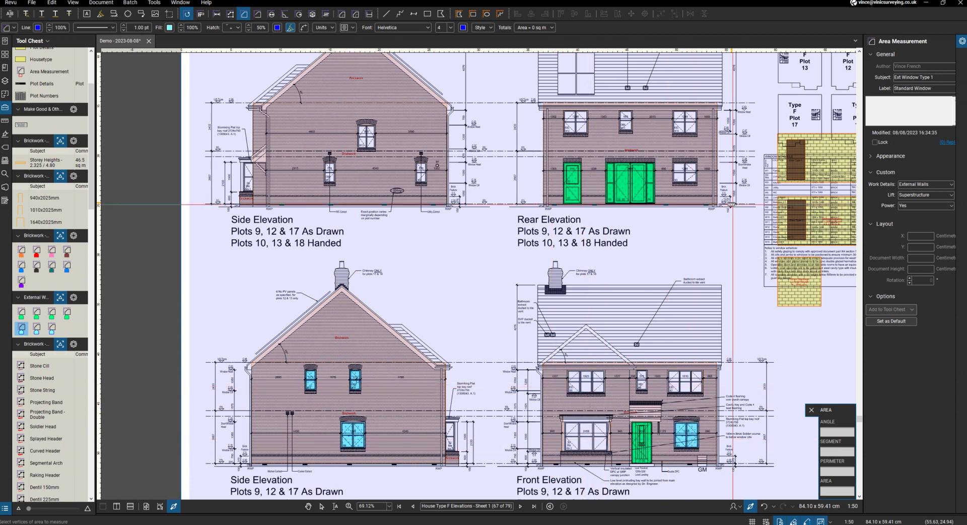
{"action": "left_click", "coordinate": [690, 177]}
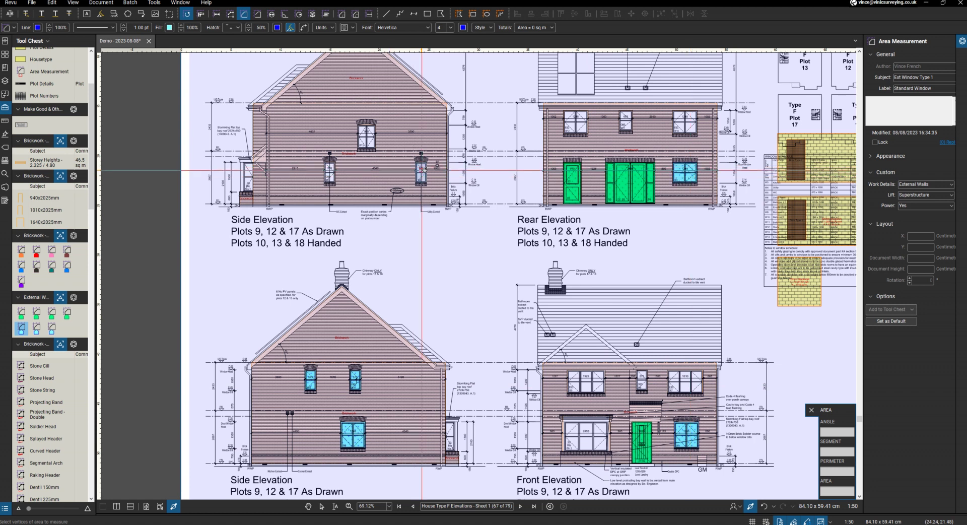
{"action": "left_click", "coordinate": [421, 170]}
{"action": "left_click", "coordinate": [368, 136]}
{"action": "left_click", "coordinate": [333, 169]}
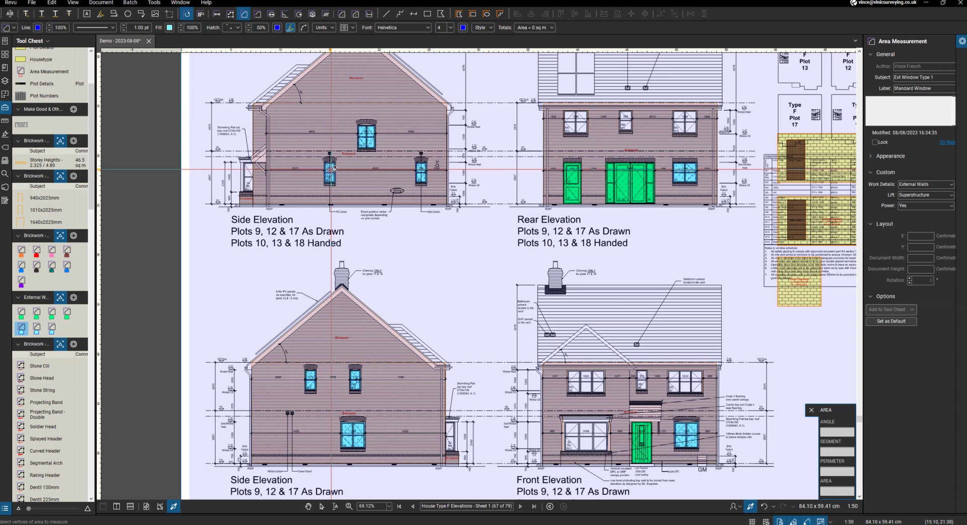
Step: Fill the three first-floor windows on the rear elevation and the three on the front elevation with Eaves Window area measurements
{"action": "left_click", "coordinate": [36, 328]}
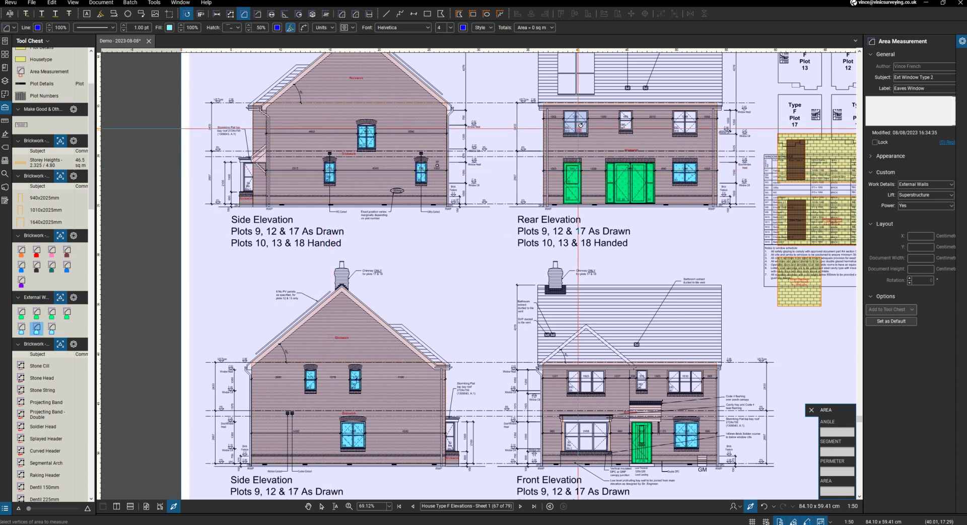
{"action": "left_click", "coordinate": [579, 123]}
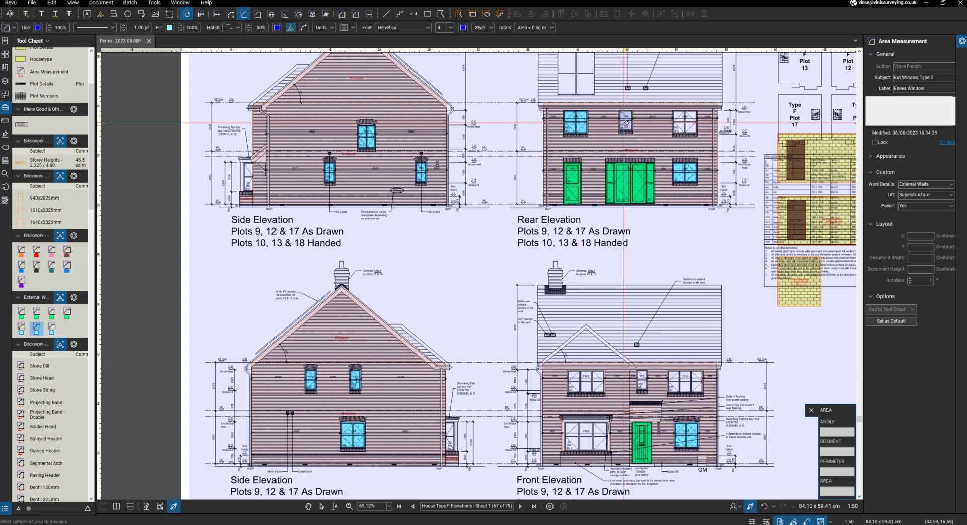
{"action": "left_click", "coordinate": [625, 122]}
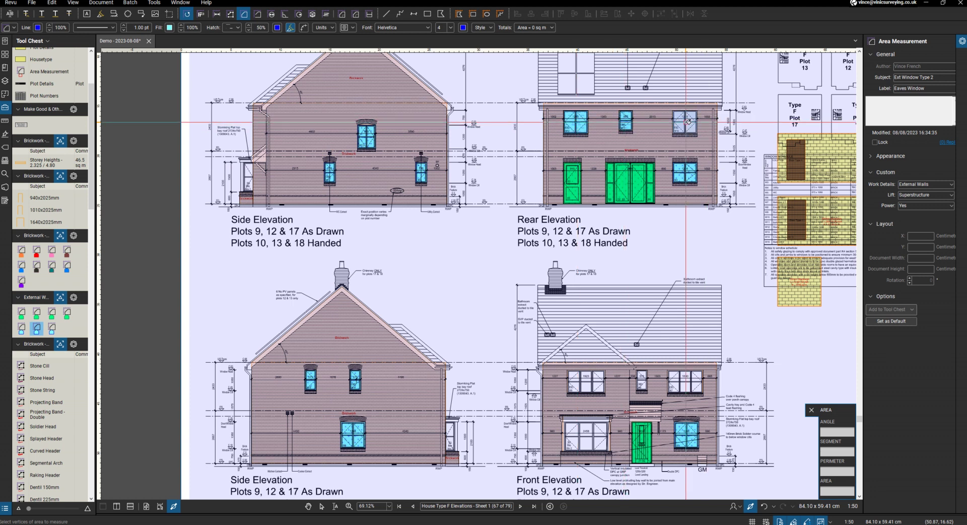
{"action": "left_click", "coordinate": [686, 121]}
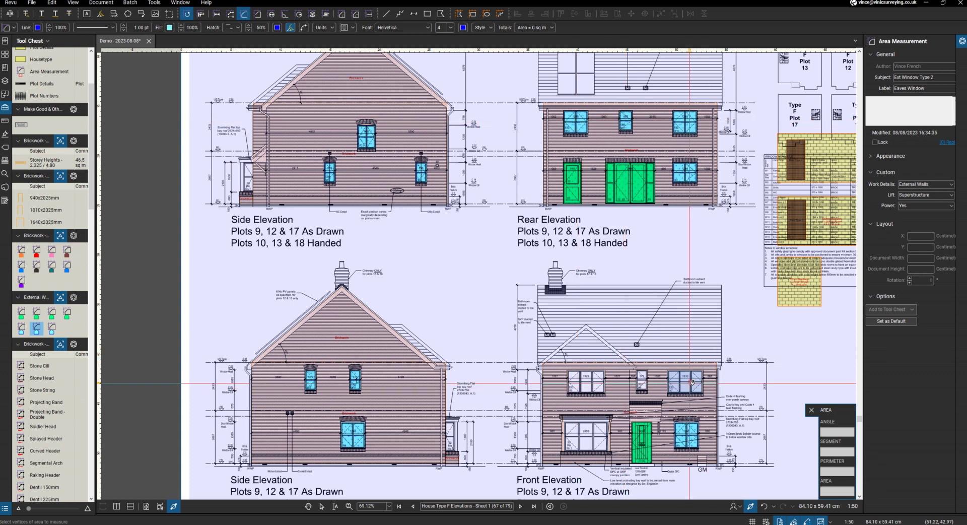
{"action": "left_click", "coordinate": [686, 384]}
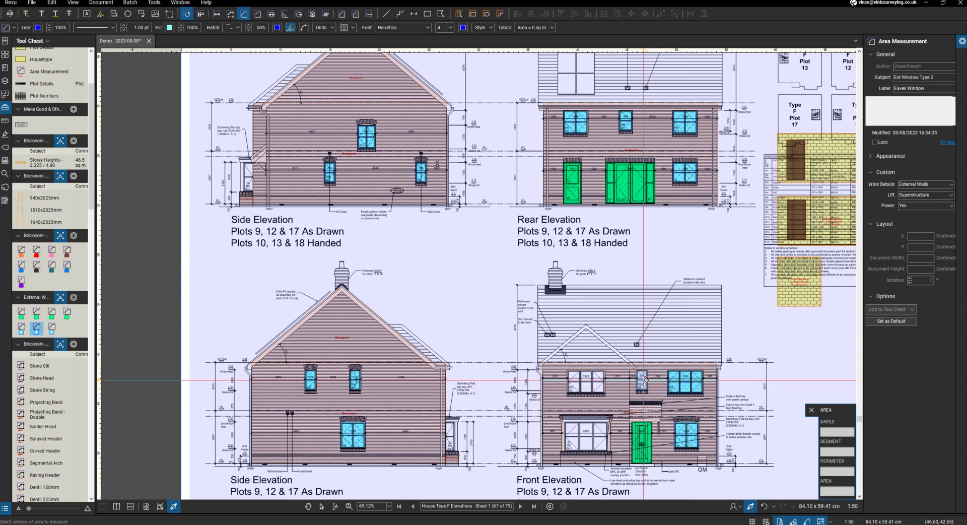
{"action": "left_click", "coordinate": [641, 378]}
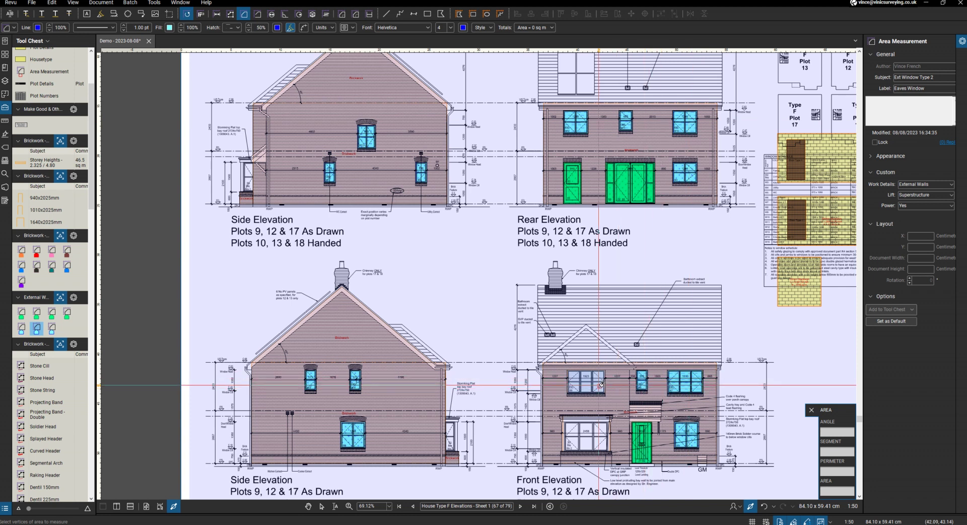
{"action": "left_click", "coordinate": [600, 385]}
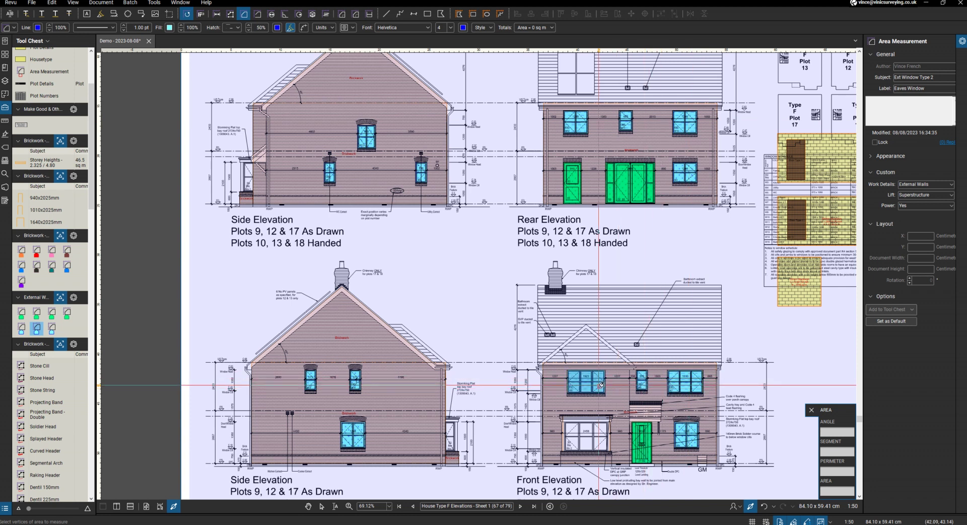
Step: Fill the front elevation's Bay Win 2 opening with a Bay Window area and lower its top corners to the Door/Window Head line
{"action": "left_click", "coordinate": [51, 330]}
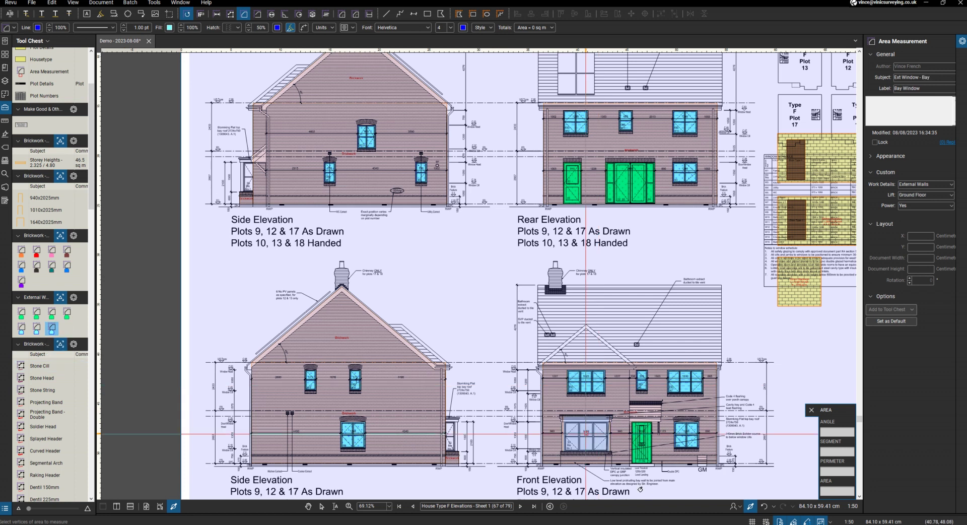
{"action": "left_click", "coordinate": [585, 434]}
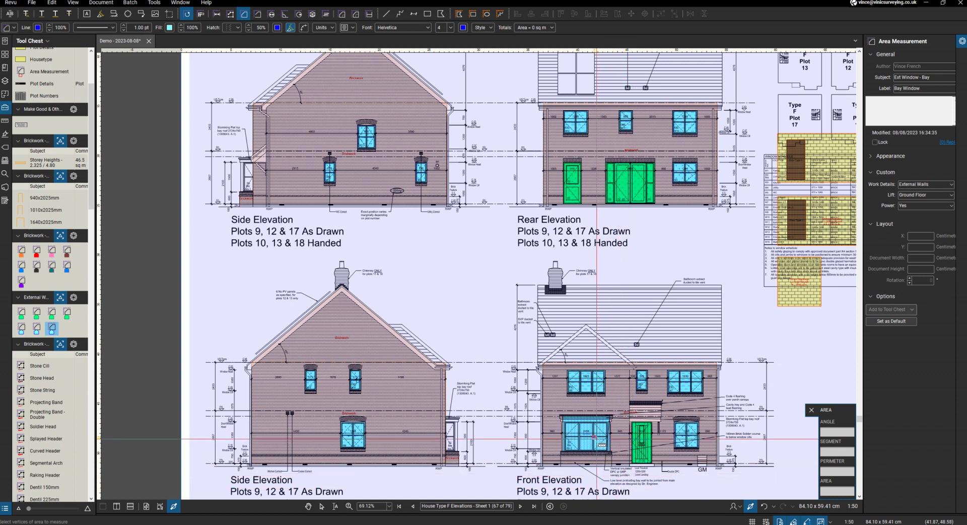
{"action": "scroll", "coordinate": [598, 439], "scroll_direction": "up", "scroll_amount": 6}
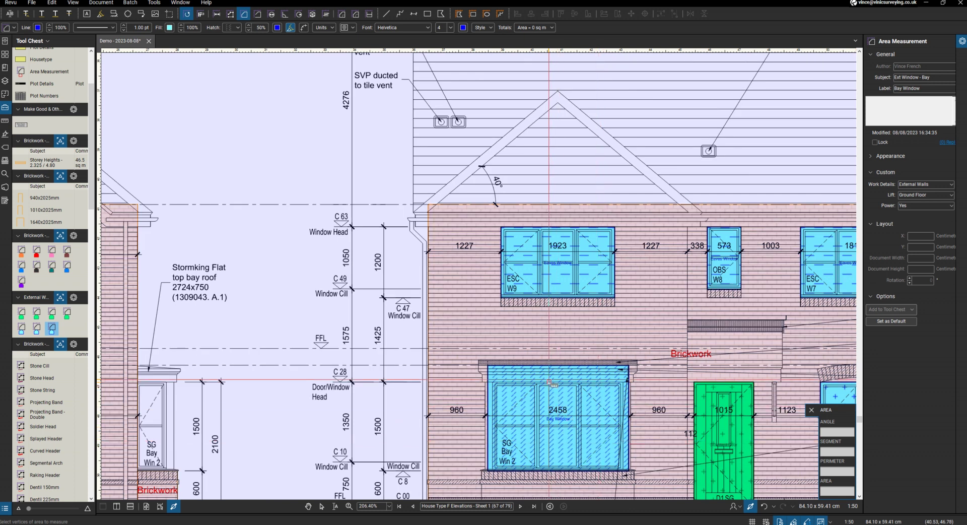
{"action": "scroll", "coordinate": [578, 369], "scroll_direction": "down", "scroll_amount": 1}
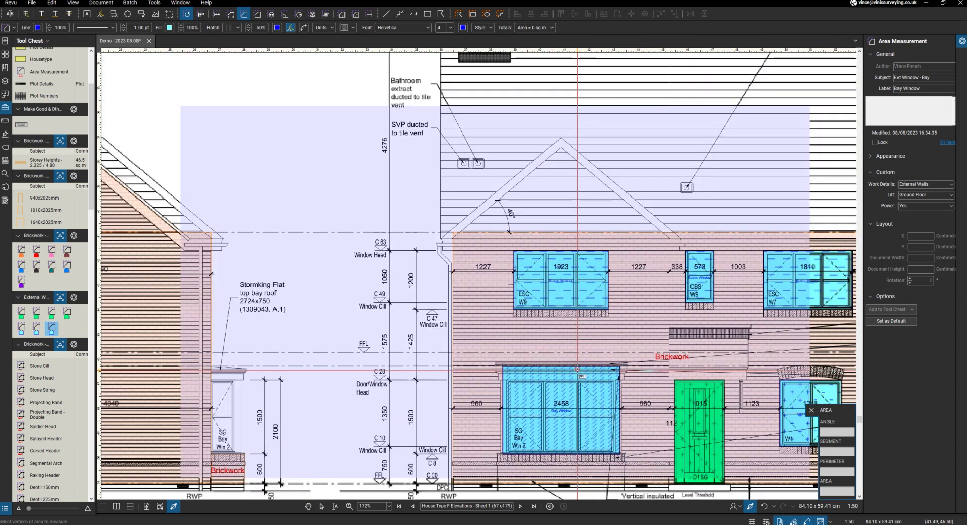
{"action": "key", "text": "Escape"}
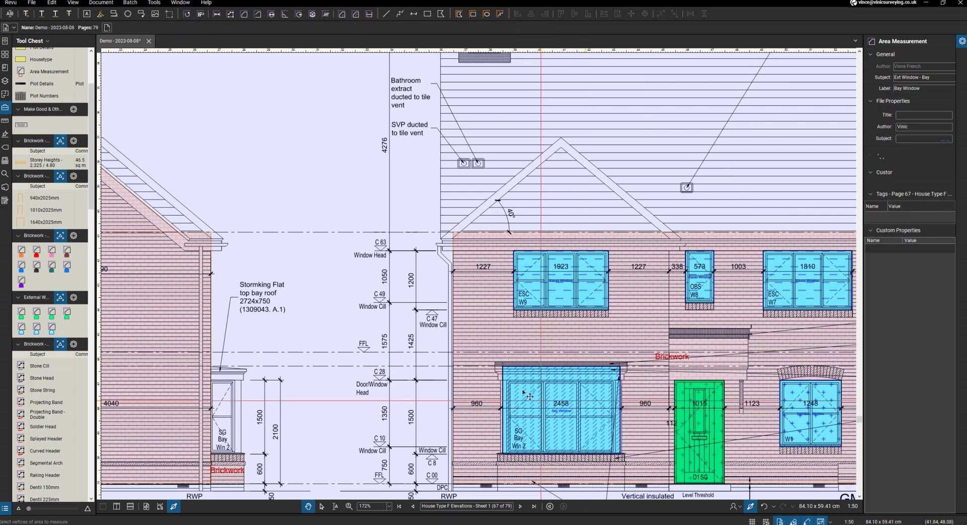
{"action": "left_click", "coordinate": [529, 396]}
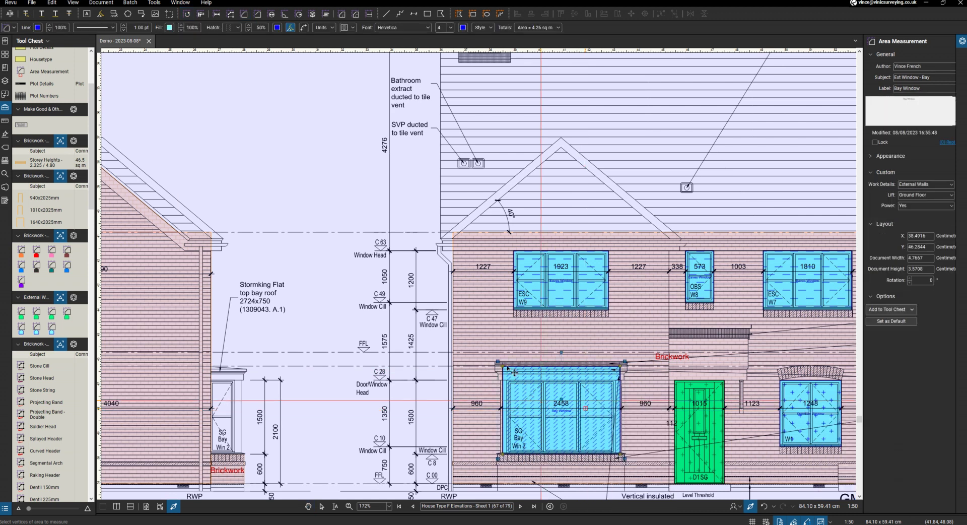
{"action": "scroll", "coordinate": [509, 375], "scroll_direction": "up", "scroll_amount": 3}
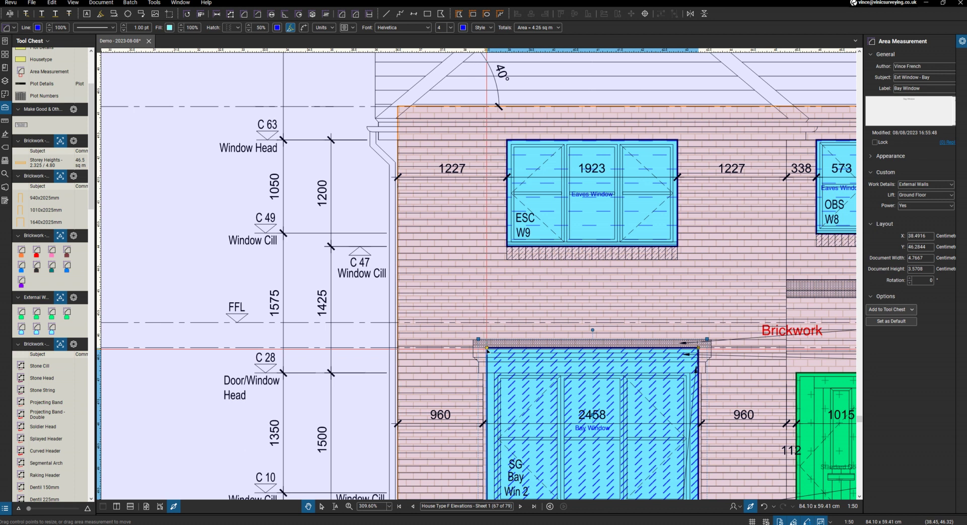
{"action": "left_click_drag", "start_coordinate": [487, 348], "coordinate": [491, 374]}
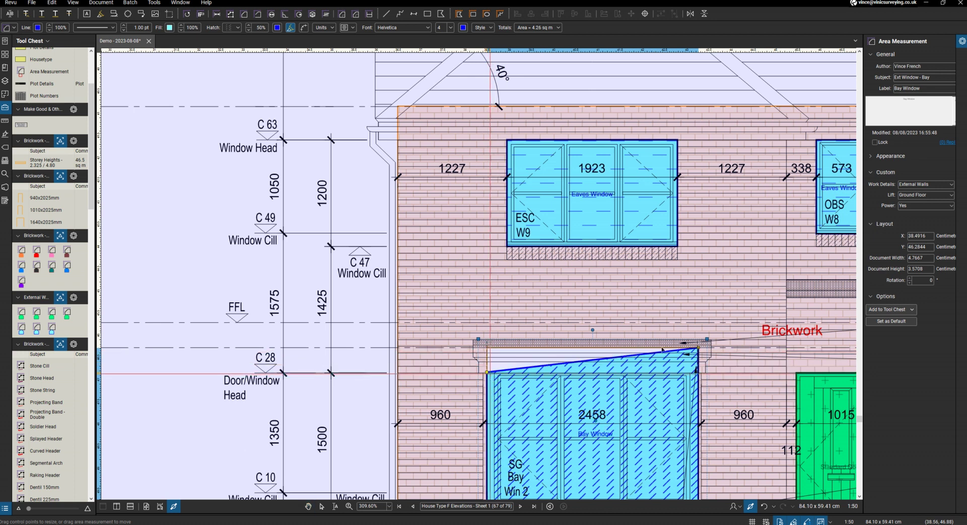
{"action": "left_click_drag", "start_coordinate": [697, 347], "coordinate": [698, 373]}
Step: Lower the top corners of the bay cut-out in the front elevation's brickwork to the top edge of the Bay Window area
{"action": "left_click", "coordinate": [637, 317]}
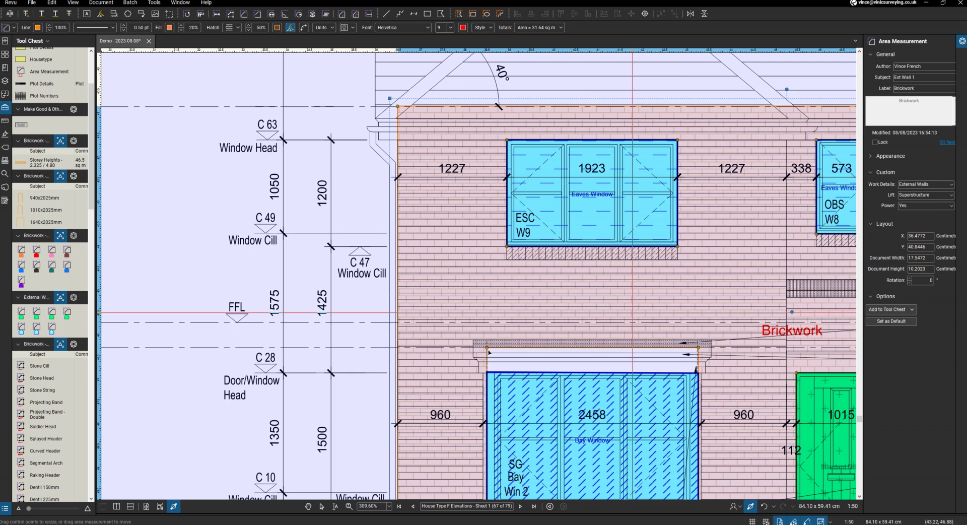
{"action": "left_click_drag", "start_coordinate": [488, 353], "coordinate": [501, 376]}
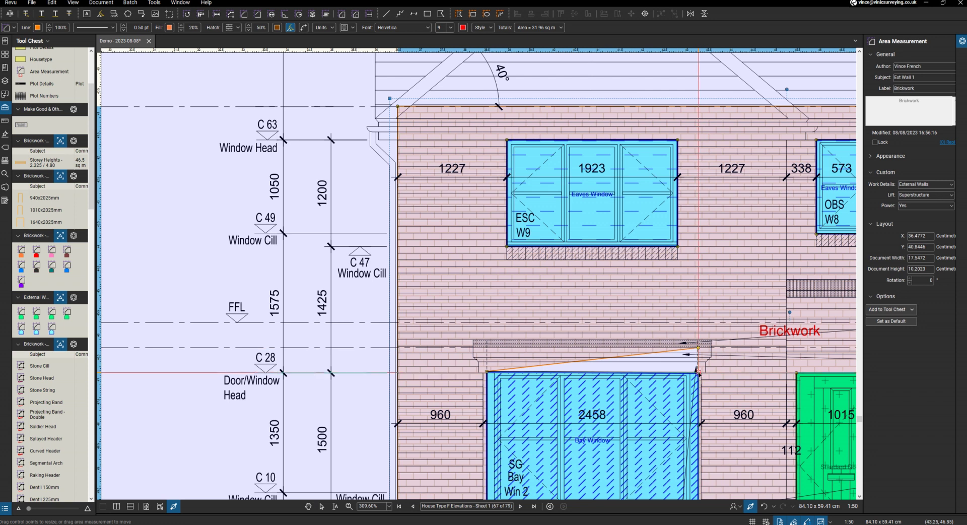
{"action": "scroll", "coordinate": [468, 242], "scroll_direction": "down", "scroll_amount": 6}
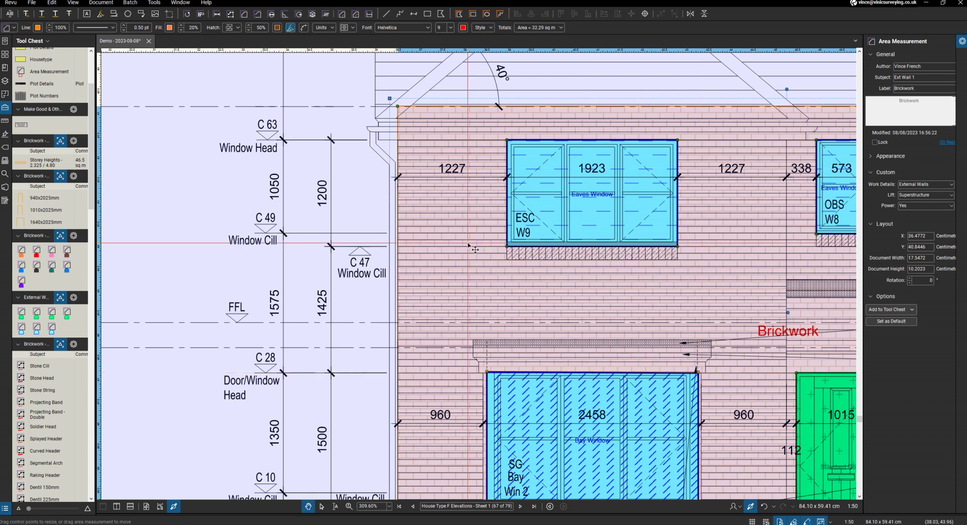
{"action": "scroll", "coordinate": [713, 323], "scroll_direction": "down", "scroll_amount": 2}
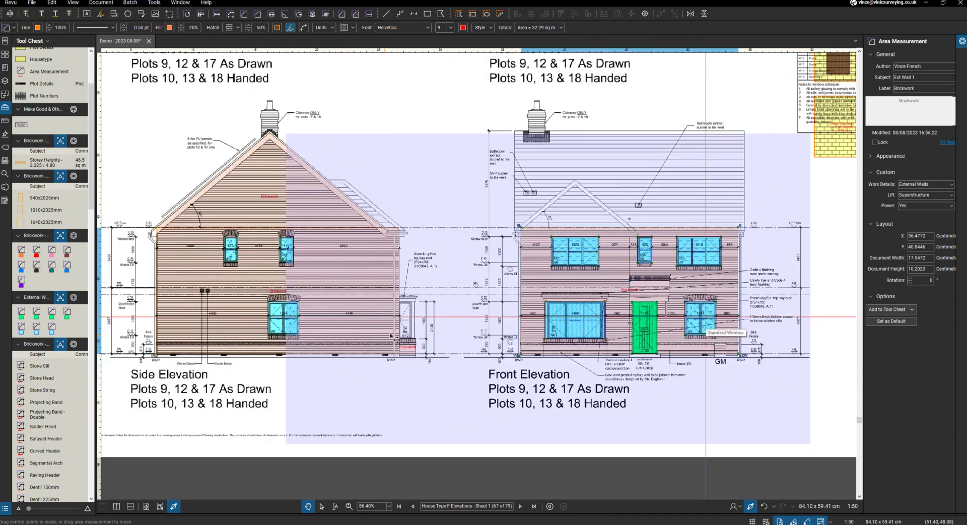
Step: Measure a Projecting Band about 10.46 m long along the lower side elevation's brick feature, from the bay's outer edge to the far wall corner
{"action": "left_click", "coordinate": [42, 405]}
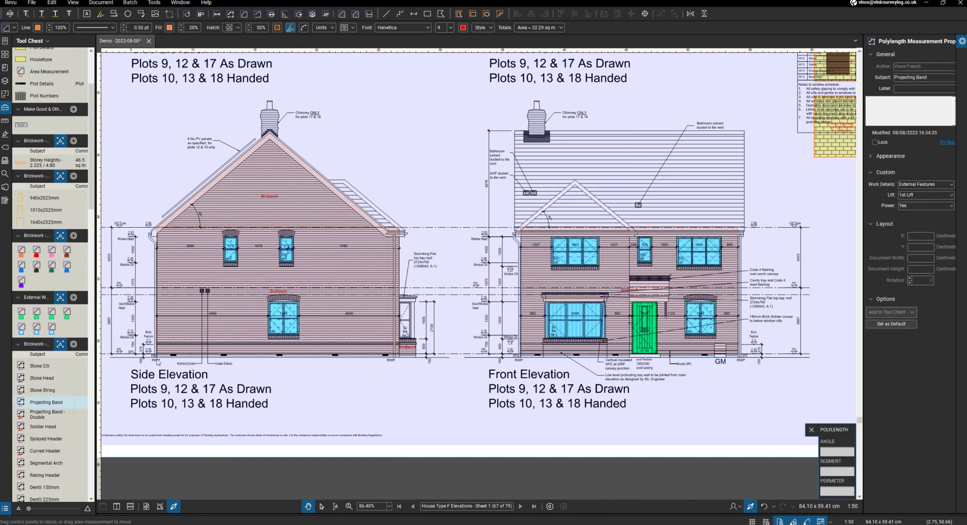
{"action": "scroll", "coordinate": [274, 348], "scroll_direction": "up", "scroll_amount": 6}
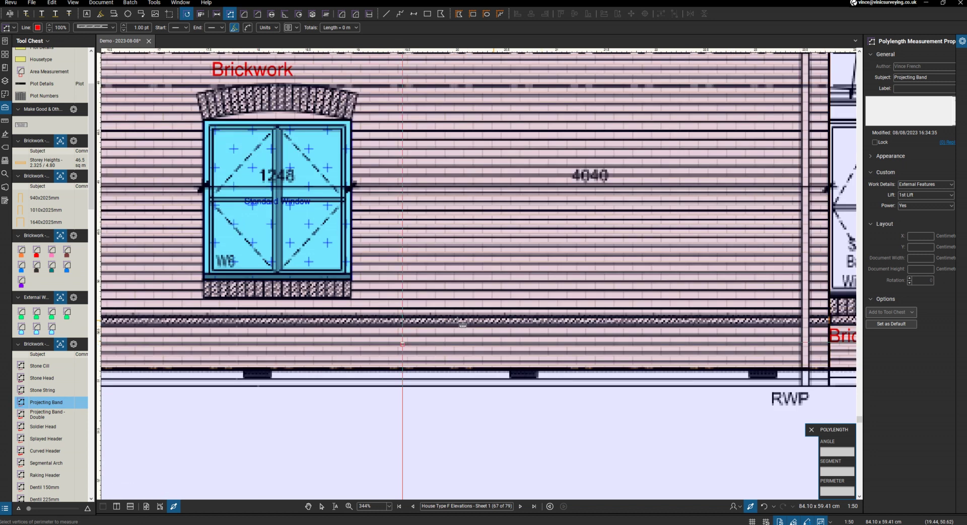
{"action": "scroll", "coordinate": [594, 277], "scroll_direction": "down", "scroll_amount": 2}
{"action": "scroll", "coordinate": [799, 304], "scroll_direction": "up", "scroll_amount": 4}
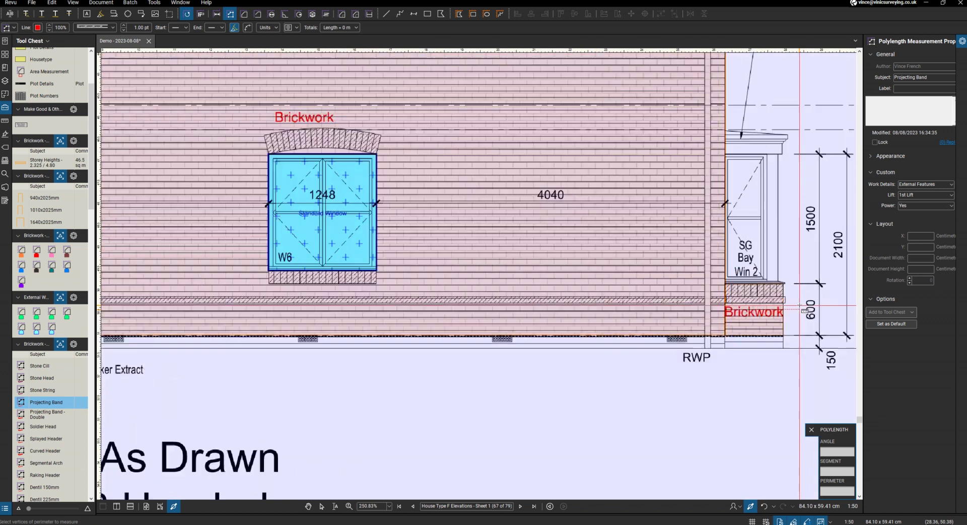
{"action": "left_click", "coordinate": [772, 291]}
{"action": "scroll", "coordinate": [772, 290], "scroll_direction": "down", "scroll_amount": 7}
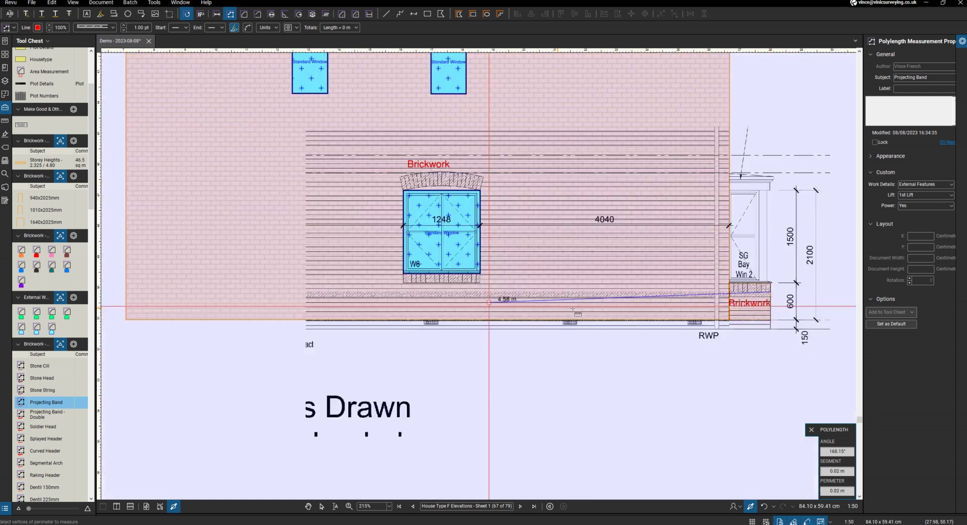
{"action": "scroll", "coordinate": [338, 293], "scroll_direction": "up", "scroll_amount": 7}
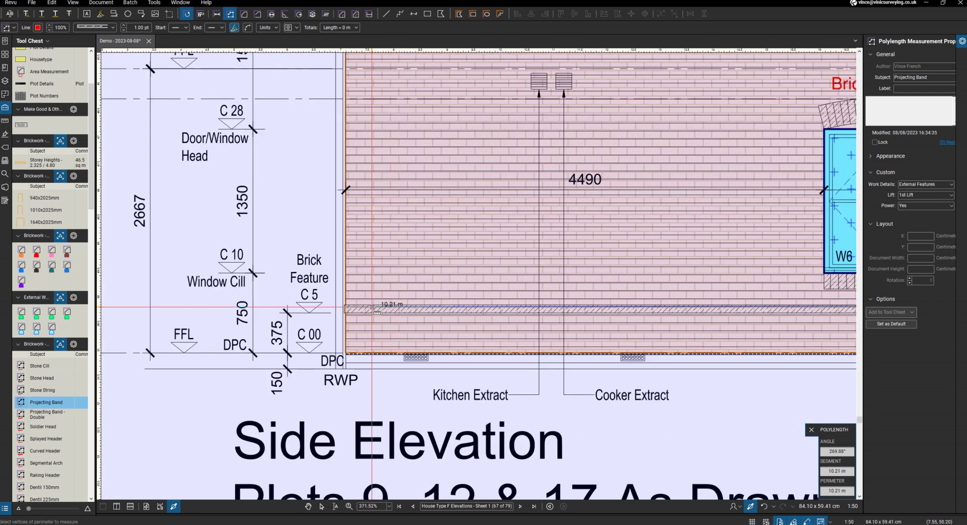
{"action": "double_click", "coordinate": [334, 305]}
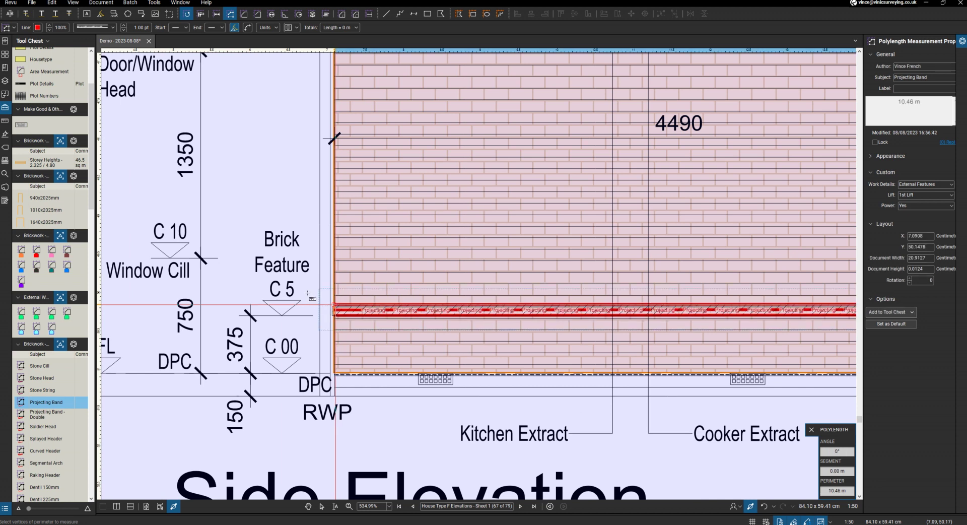
Step: Measure a Projecting Band about 3.27 m long on the front elevation's brick feature, between door D1 and the wall corner beyond window W1
{"action": "scroll", "coordinate": [267, 276], "scroll_direction": "down", "scroll_amount": 7}
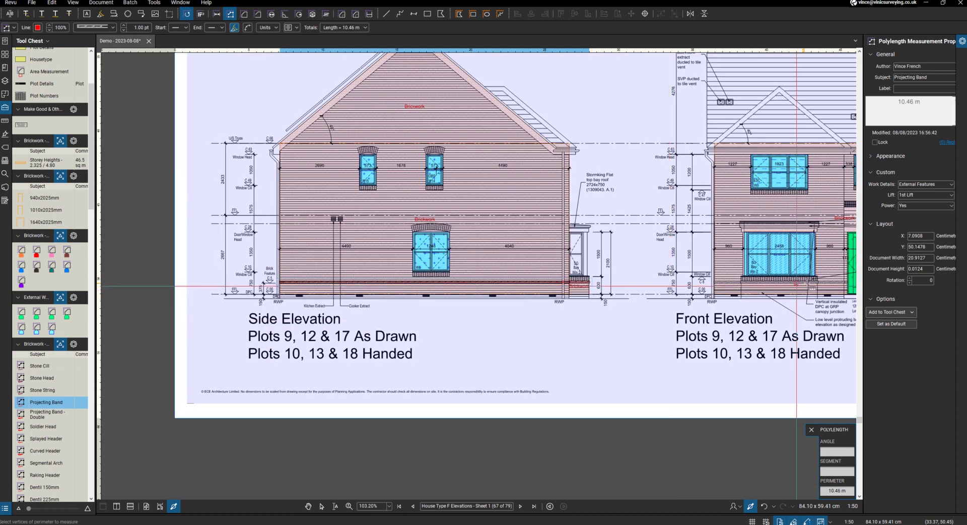
{"action": "scroll", "coordinate": [644, 277], "scroll_direction": "down", "scroll_amount": 3}
{"action": "scroll", "coordinate": [781, 280], "scroll_direction": "up", "scroll_amount": 9}
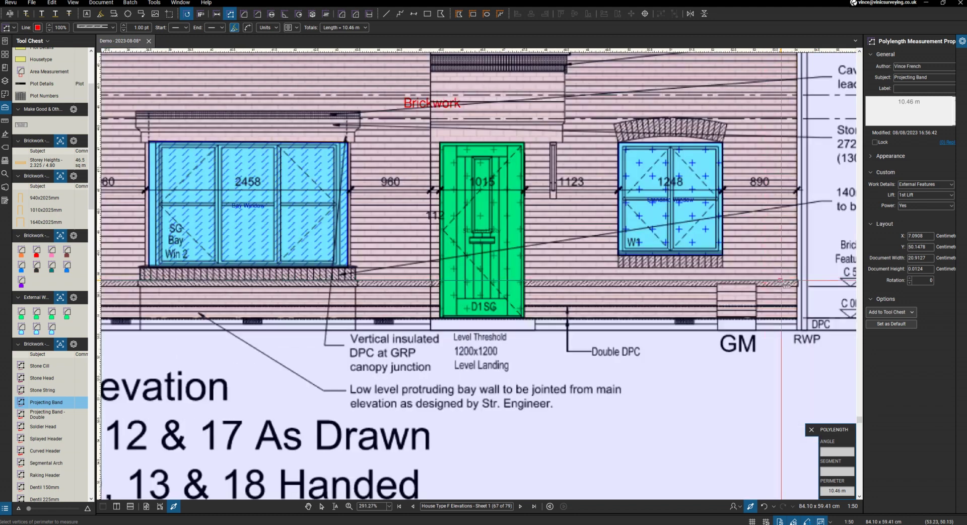
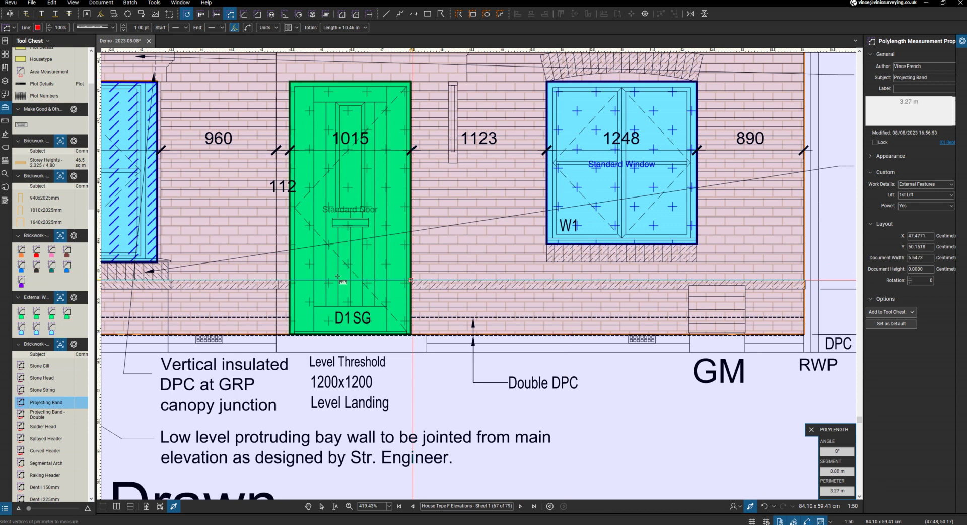
{"action": "key", "text": "Return"}
Step: Measure a Projecting Band about 4.49 m long on the front elevation, from door D1 past the bay window to the far wall corner
{"action": "left_click", "coordinate": [291, 281]}
{"action": "scroll", "coordinate": [294, 284], "scroll_direction": "down", "scroll_amount": 5}
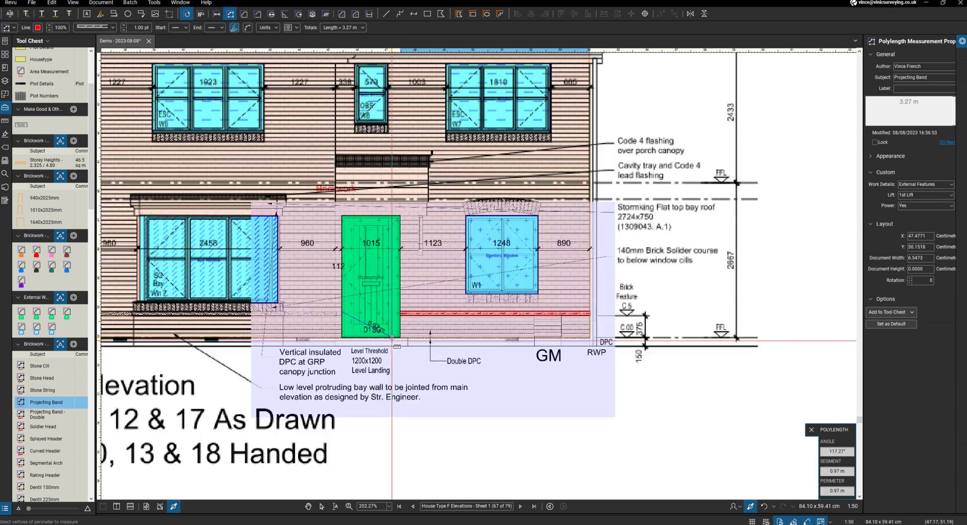
{"action": "scroll", "coordinate": [177, 338], "scroll_direction": "up", "scroll_amount": 6}
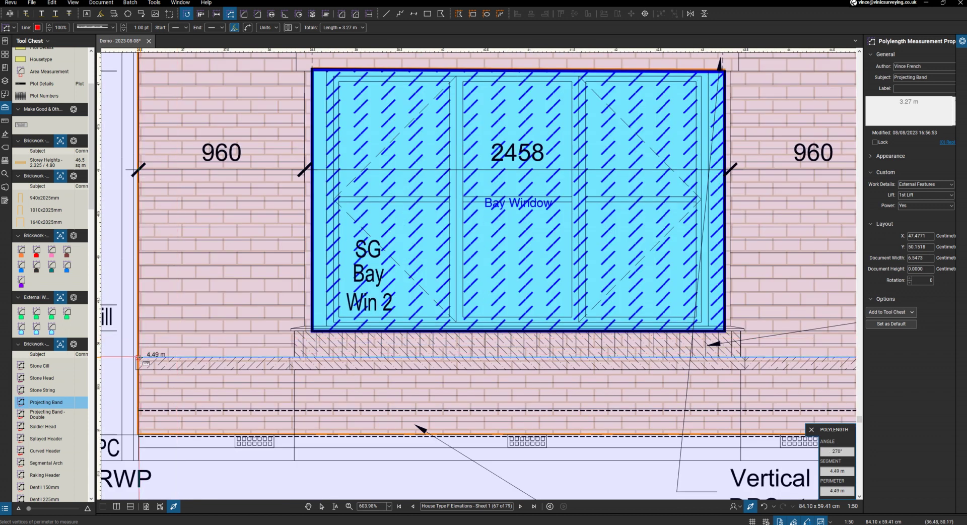
{"action": "left_click", "coordinate": [121, 361]}
{"action": "key", "text": "Return"}
Step: Measure a Projecting Band about 3.15 m long on the rear elevation, from the wall corner beyond window W3 to door D2
{"action": "scroll", "coordinate": [167, 368], "scroll_direction": "down", "scroll_amount": 8}
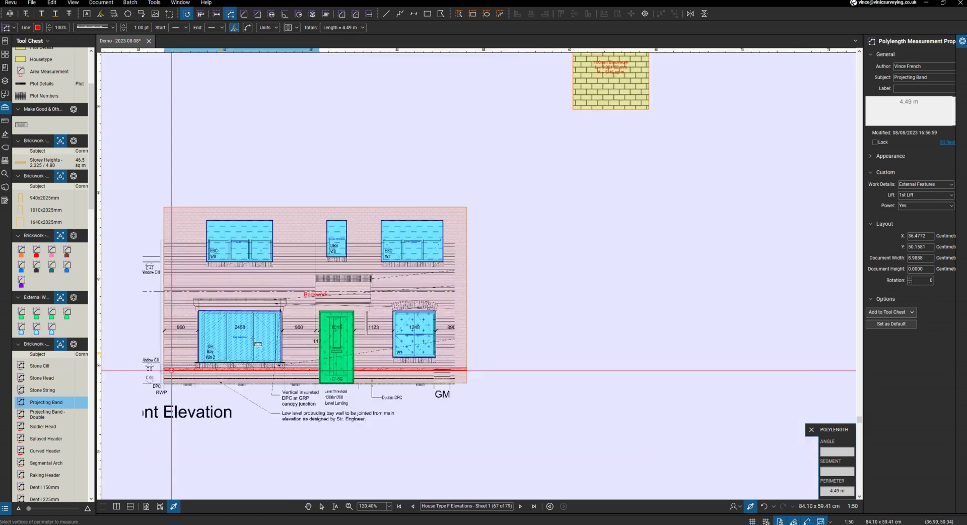
{"action": "scroll", "coordinate": [409, 275], "scroll_direction": "down", "scroll_amount": 4}
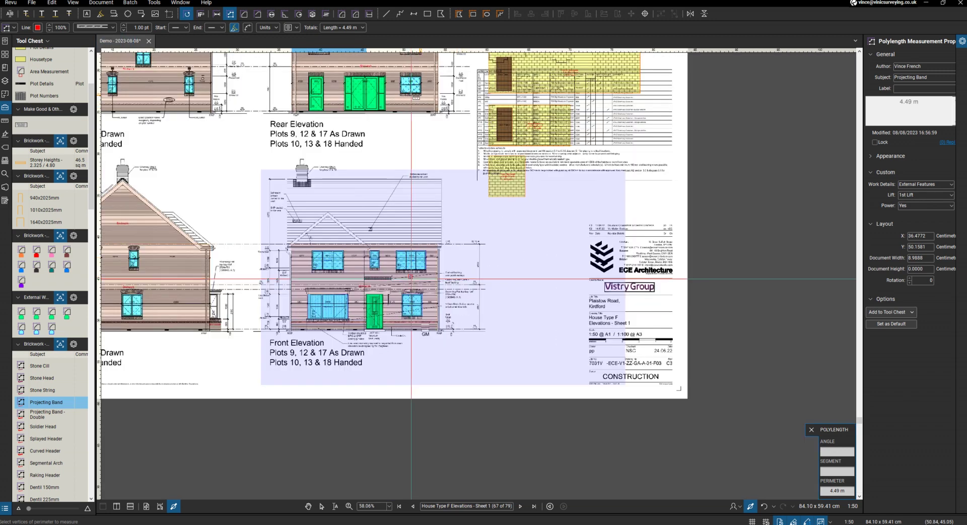
{"action": "scroll", "coordinate": [408, 74], "scroll_direction": "up", "scroll_amount": 12}
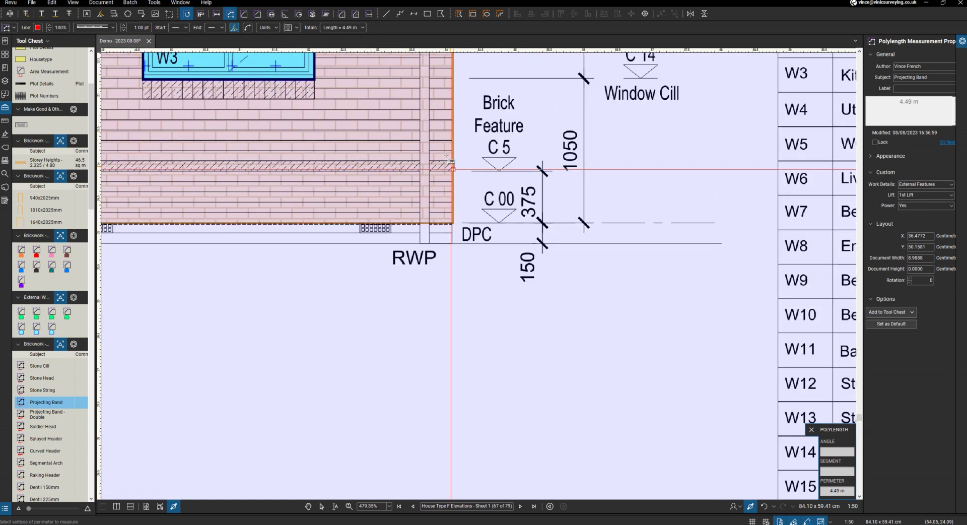
{"action": "scroll", "coordinate": [454, 163], "scroll_direction": "up", "scroll_amount": 4}
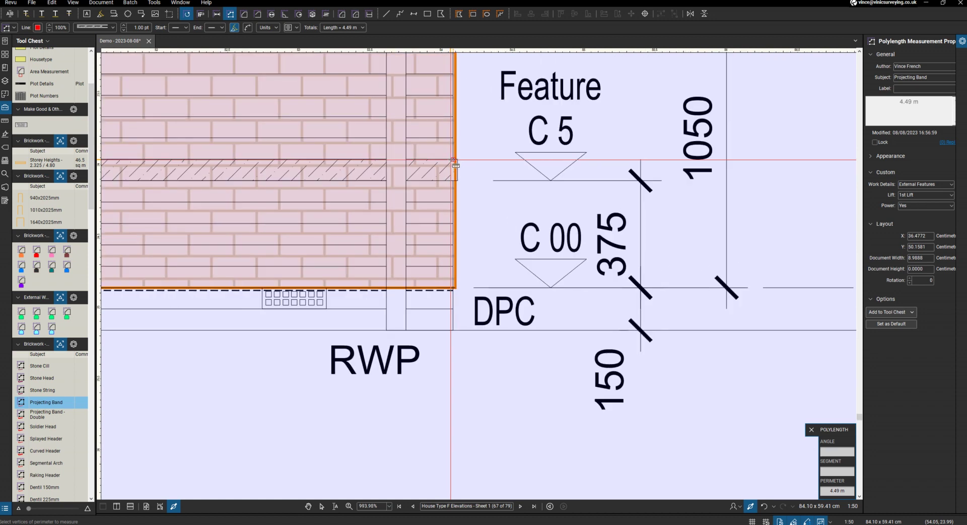
{"action": "scroll", "coordinate": [552, 194], "scroll_direction": "down", "scroll_amount": 7}
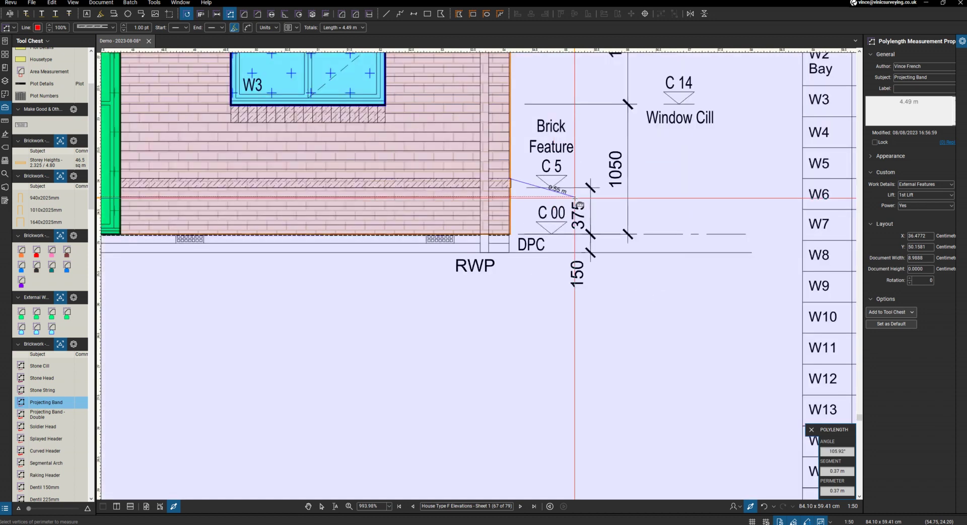
{"action": "scroll", "coordinate": [411, 186], "scroll_direction": "up", "scroll_amount": 6}
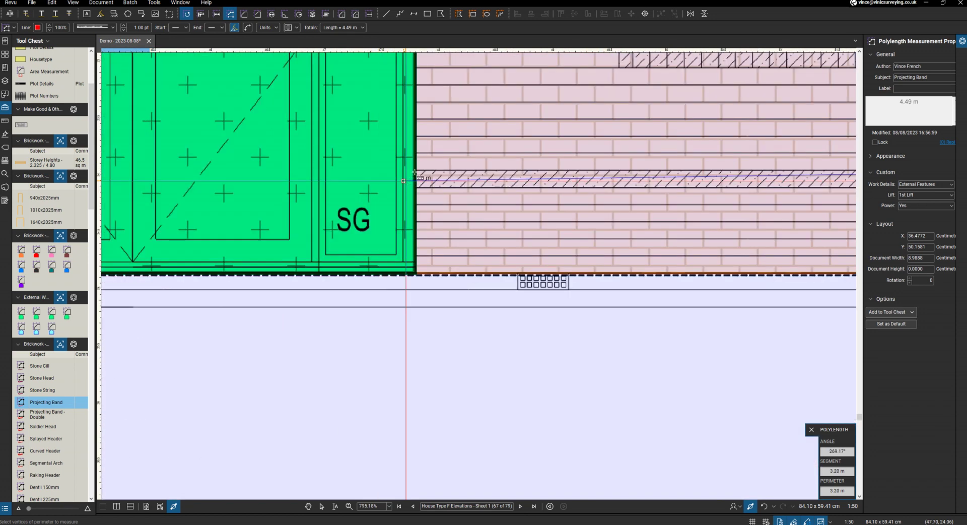
{"action": "left_click", "coordinate": [414, 171]}
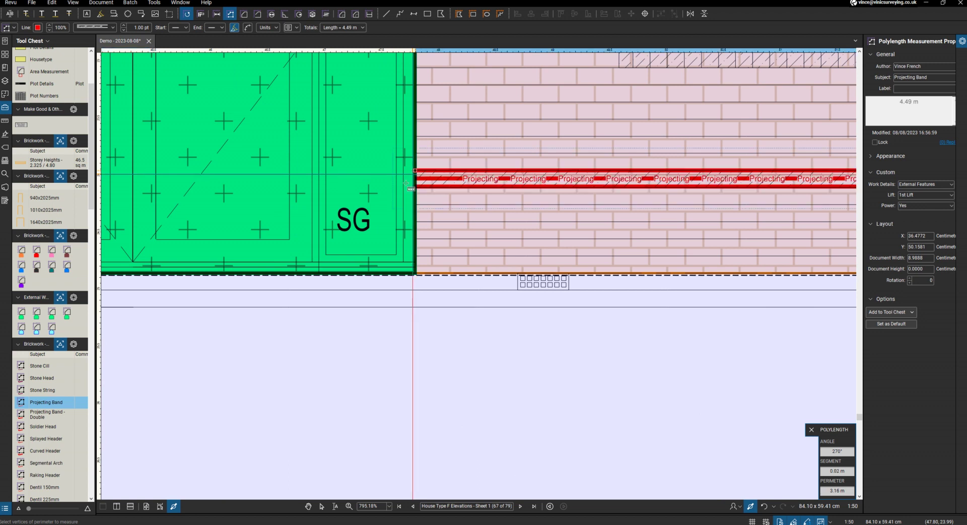
Step: Measure a Projecting Band about 1.23 m long along the rear elevation's brick feature between doors D2 and D3
{"action": "scroll", "coordinate": [291, 190], "scroll_direction": "down", "scroll_amount": 5}
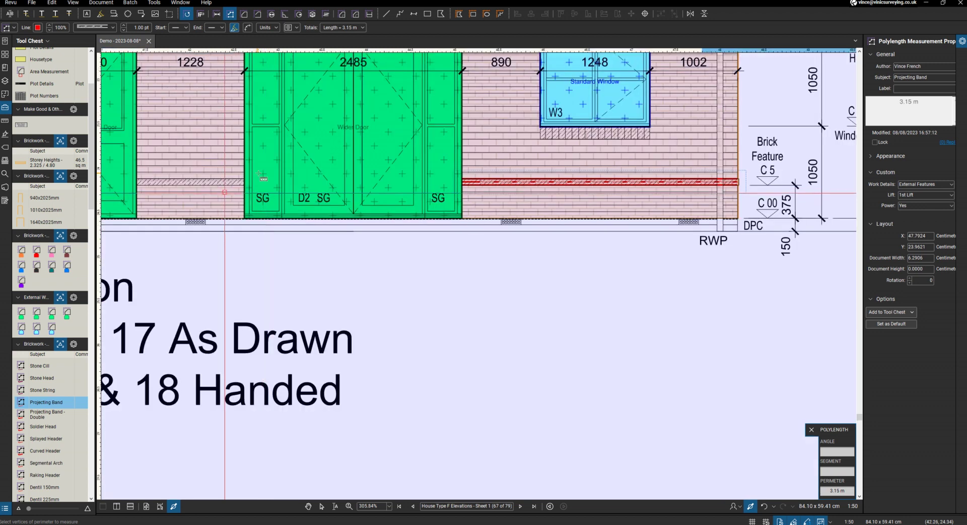
{"action": "scroll", "coordinate": [242, 176], "scroll_direction": "up", "scroll_amount": 4}
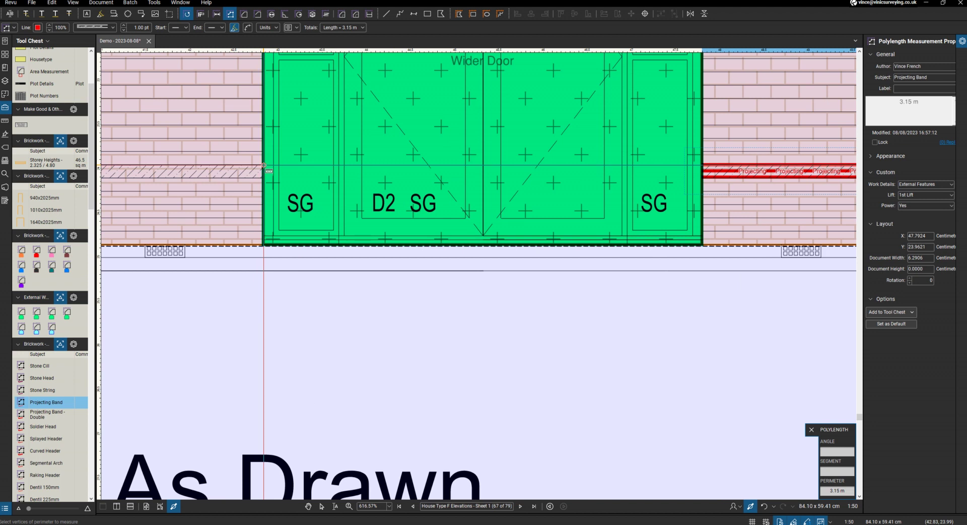
{"action": "scroll", "coordinate": [429, 209], "scroll_direction": "down", "scroll_amount": 4}
{"action": "scroll", "coordinate": [327, 194], "scroll_direction": "up", "scroll_amount": 3}
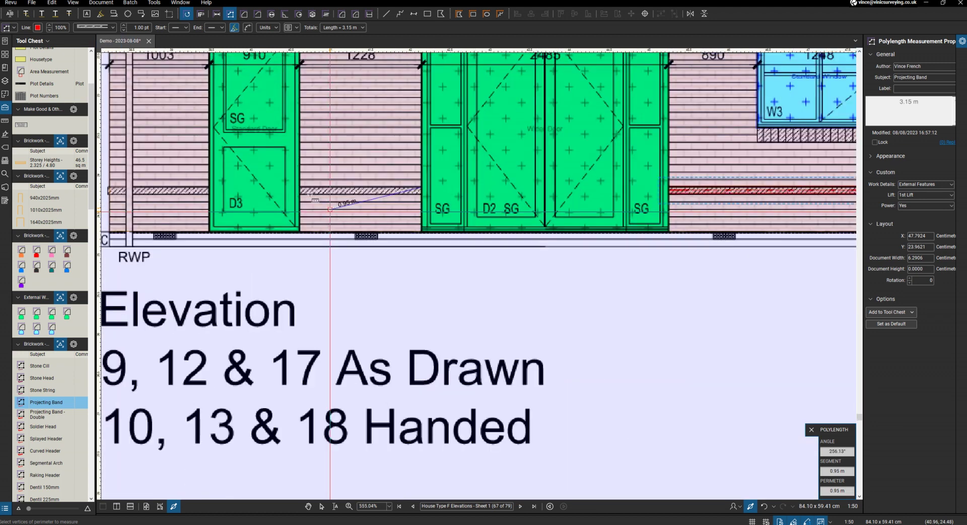
{"action": "double_click", "coordinate": [283, 172]}
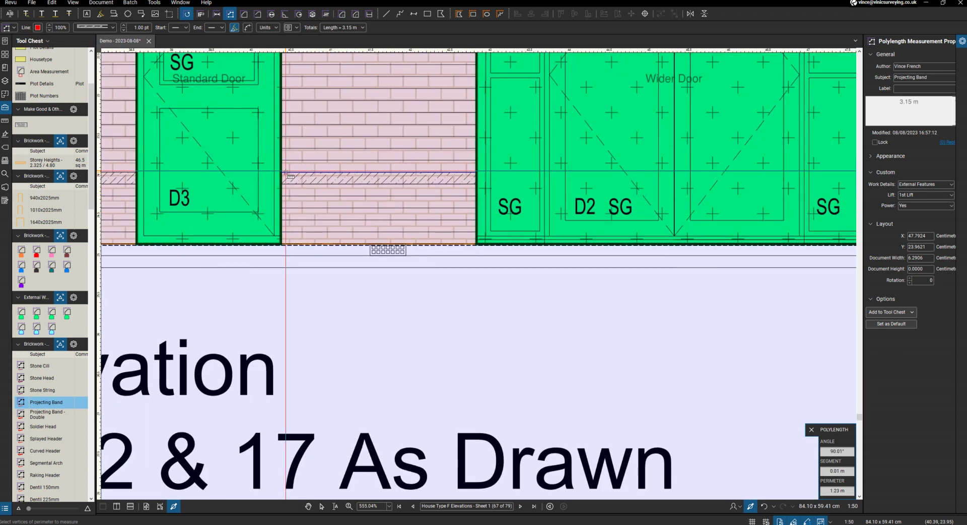
Step: Measure a Projecting Band about 1.00 m long on the rear elevation, from door D3 to the nearest wall corner
{"action": "left_click", "coordinate": [137, 171]}
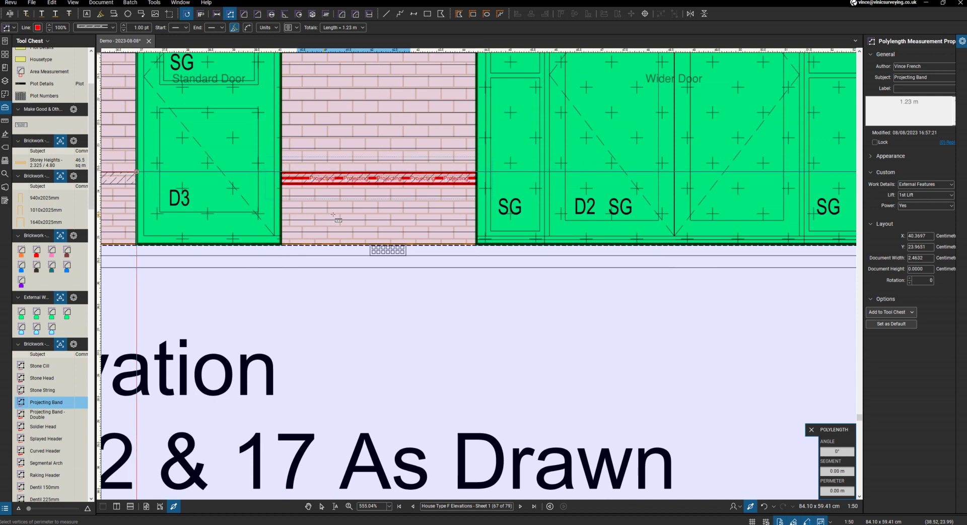
{"action": "scroll", "coordinate": [136, 172], "scroll_direction": "down", "scroll_amount": 3}
{"action": "scroll", "coordinate": [164, 185], "scroll_direction": "up", "scroll_amount": 3}
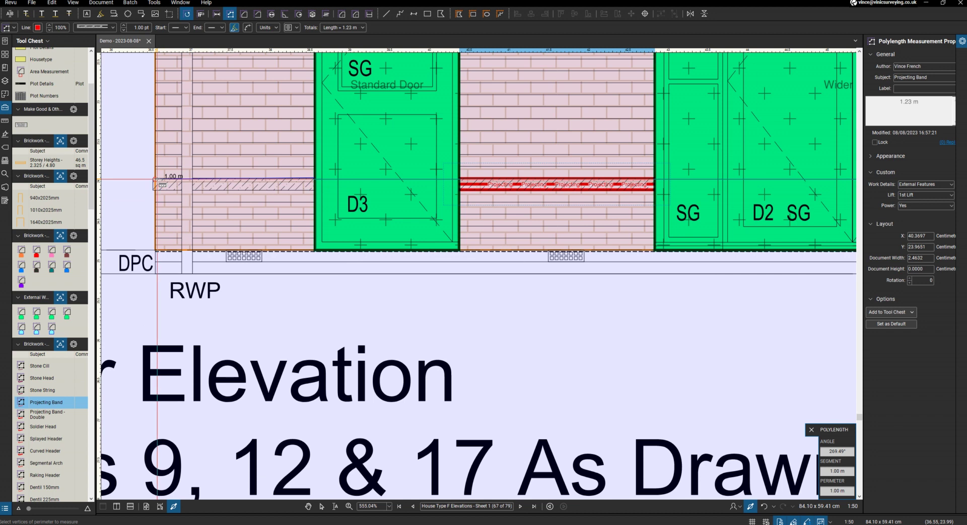
Step: Measure a Projecting Band about 10.46 m long along the upper side elevation's brick feature, from the far wall corner to the bay's outer edge
{"action": "scroll", "coordinate": [447, 234], "scroll_direction": "down", "scroll_amount": 10}
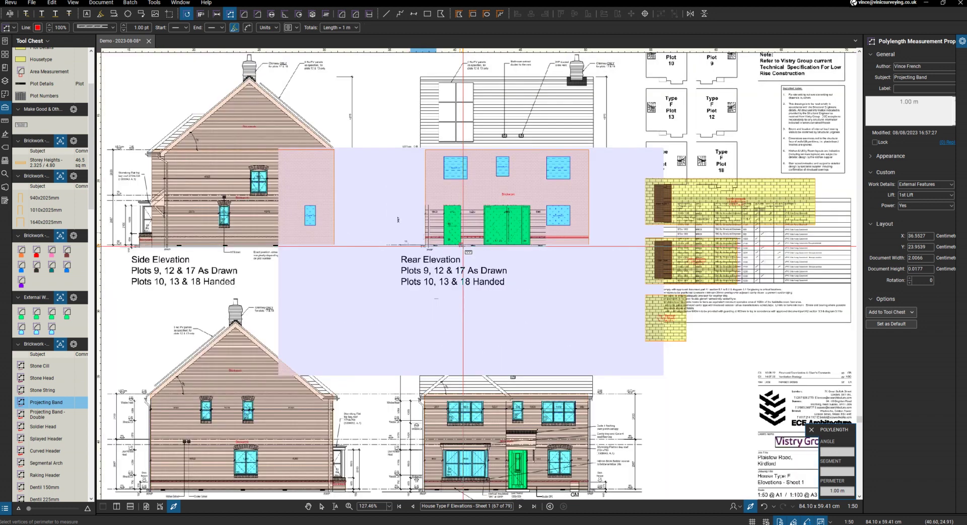
{"action": "scroll", "coordinate": [190, 242], "scroll_direction": "up", "scroll_amount": 7}
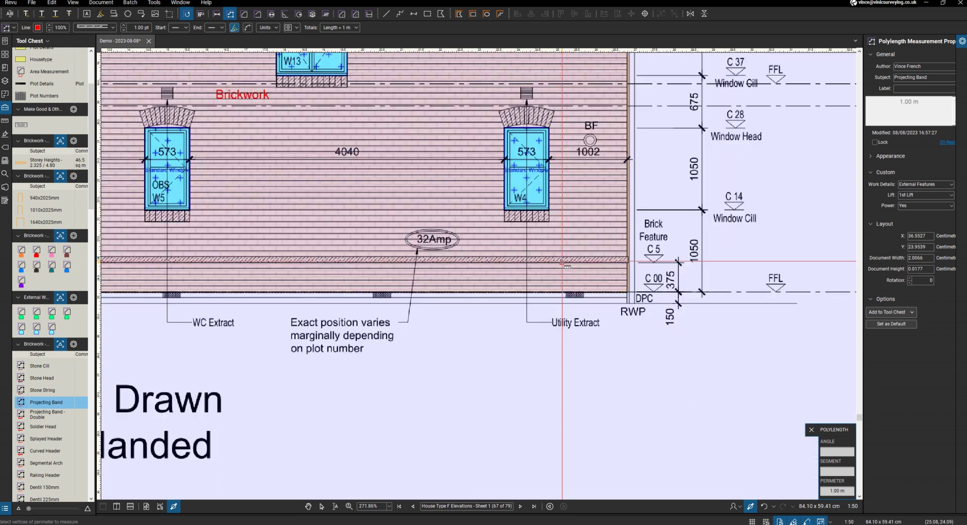
{"action": "scroll", "coordinate": [628, 259], "scroll_direction": "up", "scroll_amount": 4}
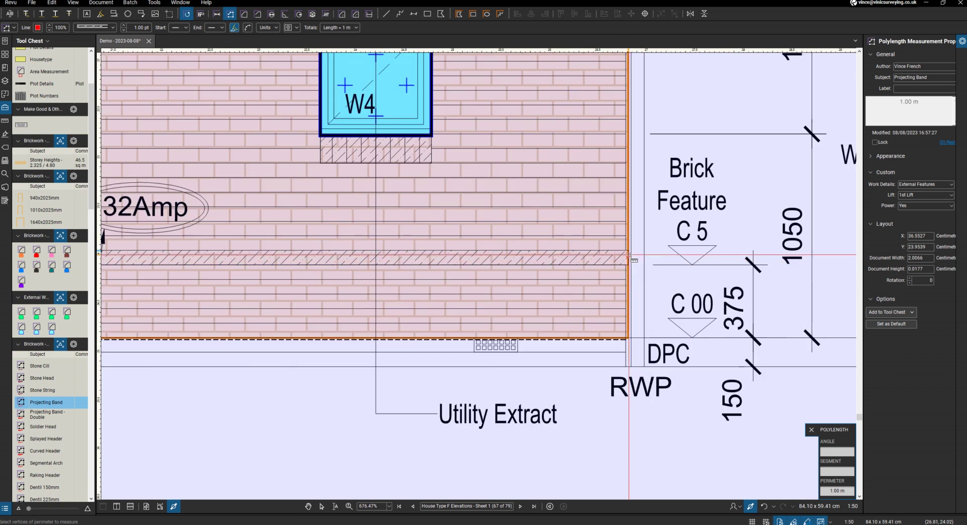
{"action": "left_click", "coordinate": [629, 255]}
{"action": "scroll", "coordinate": [628, 256], "scroll_direction": "down", "scroll_amount": 7}
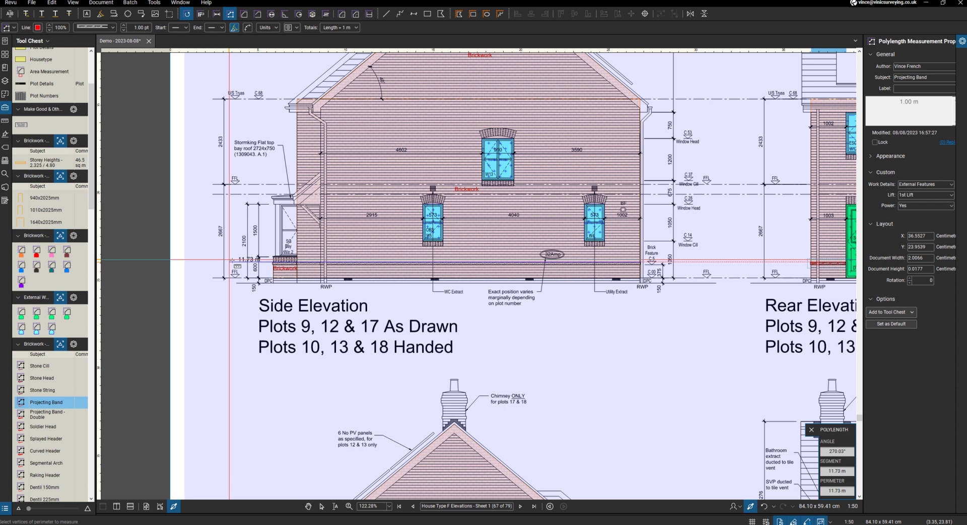
{"action": "scroll", "coordinate": [290, 252], "scroll_direction": "up", "scroll_amount": 4}
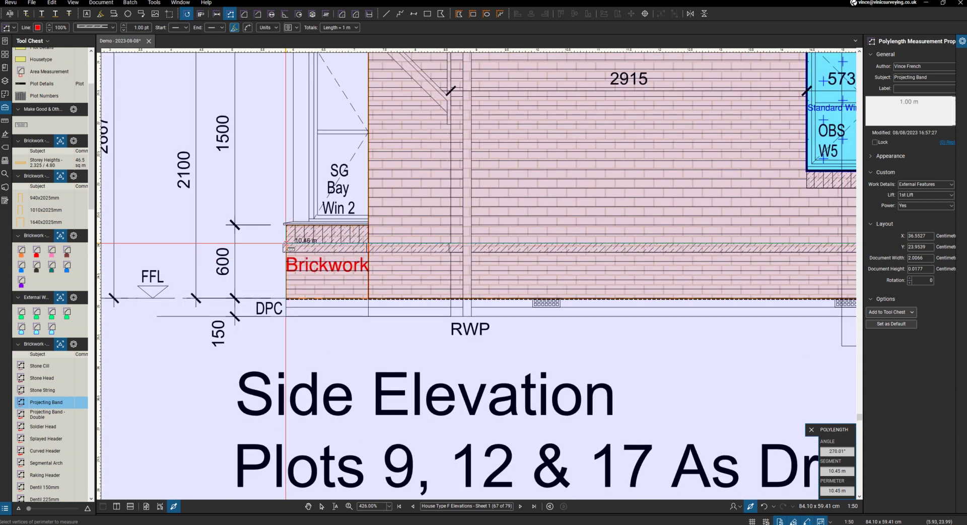
{"action": "double_click", "coordinate": [268, 251]}
Step: Measure a Soldier Cill x 150mm about 0.68 m long under the Bay Win 2 return on the upper side elevation
{"action": "scroll", "coordinate": [268, 252], "scroll_direction": "down", "scroll_amount": 5}
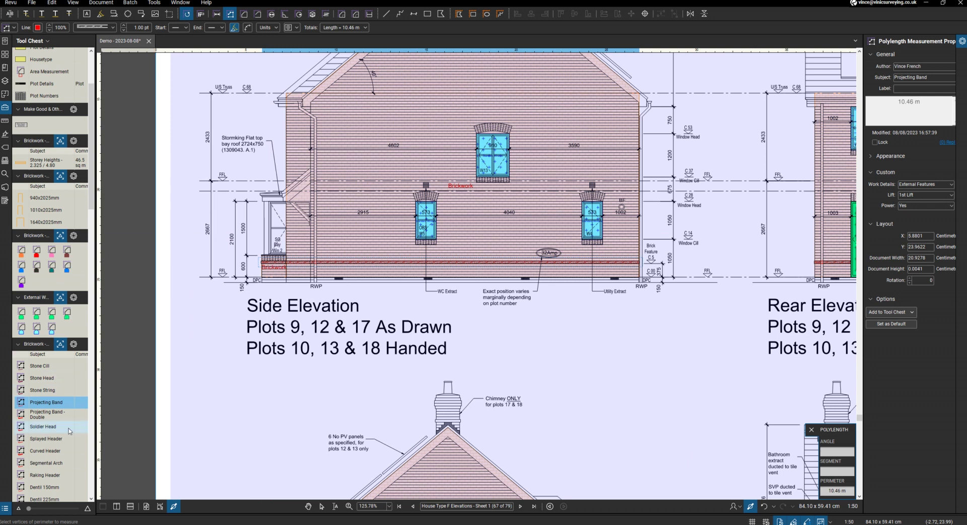
{"action": "scroll", "coordinate": [59, 467], "scroll_direction": "down", "scroll_amount": 3}
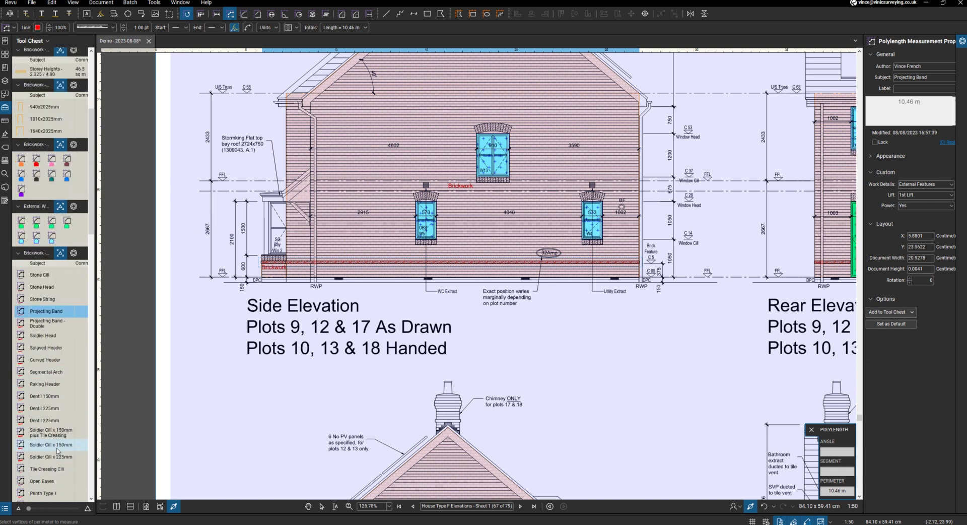
{"action": "left_click", "coordinate": [50, 444]}
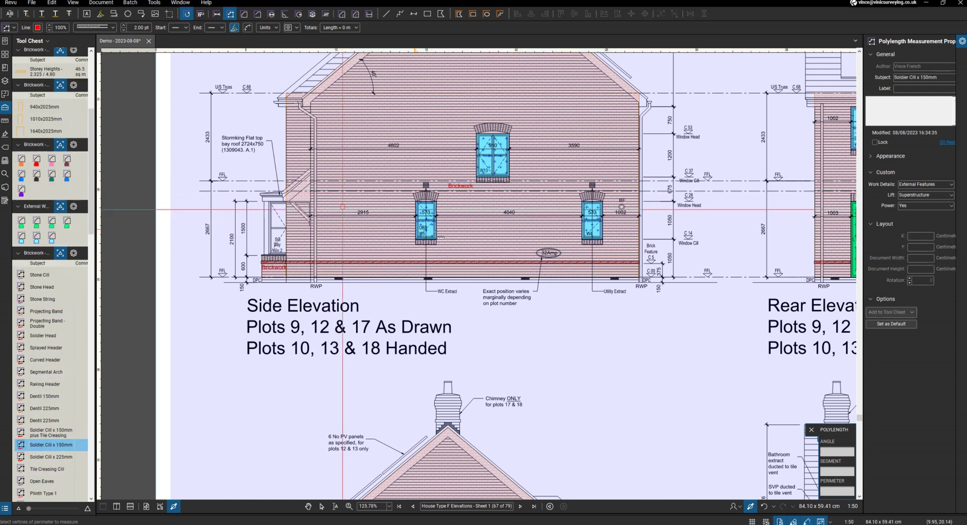
{"action": "scroll", "coordinate": [286, 263], "scroll_direction": "up", "scroll_amount": 7}
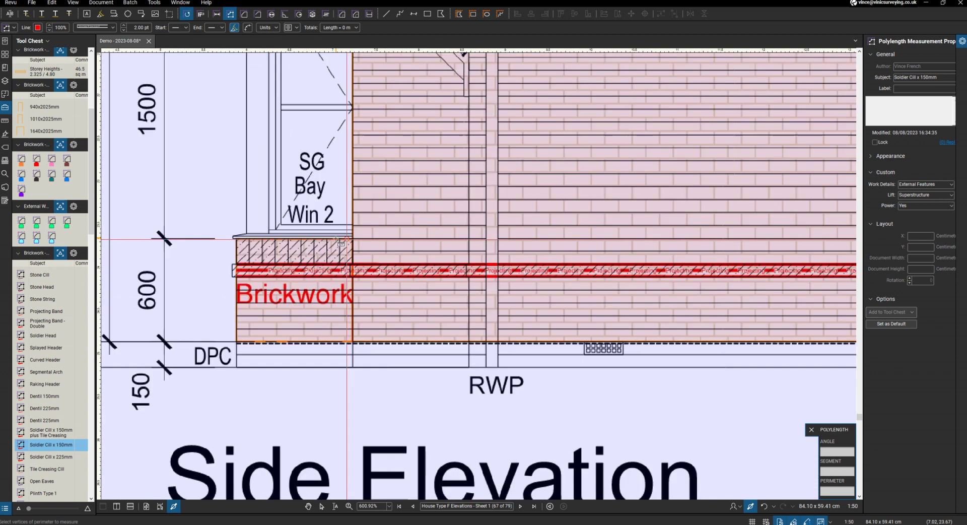
{"action": "left_click", "coordinate": [346, 238]}
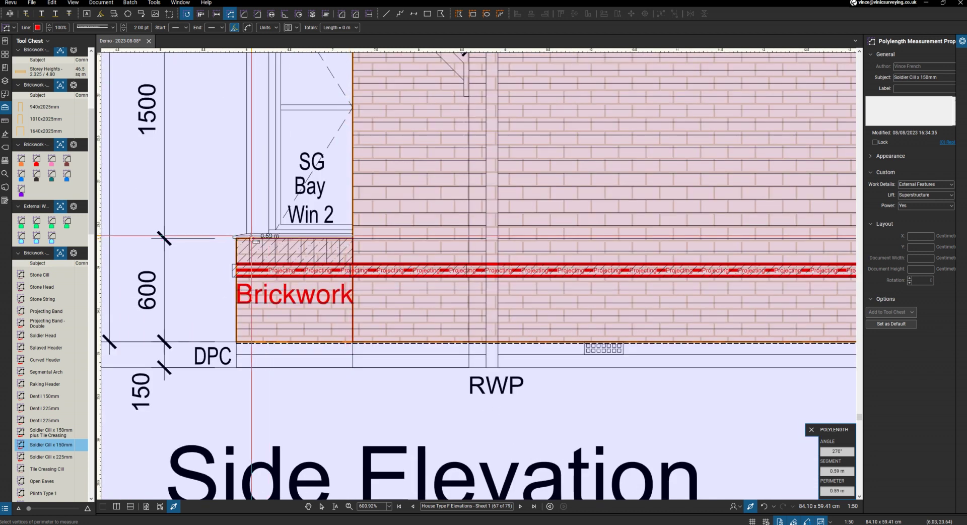
{"action": "key", "text": "Return"}
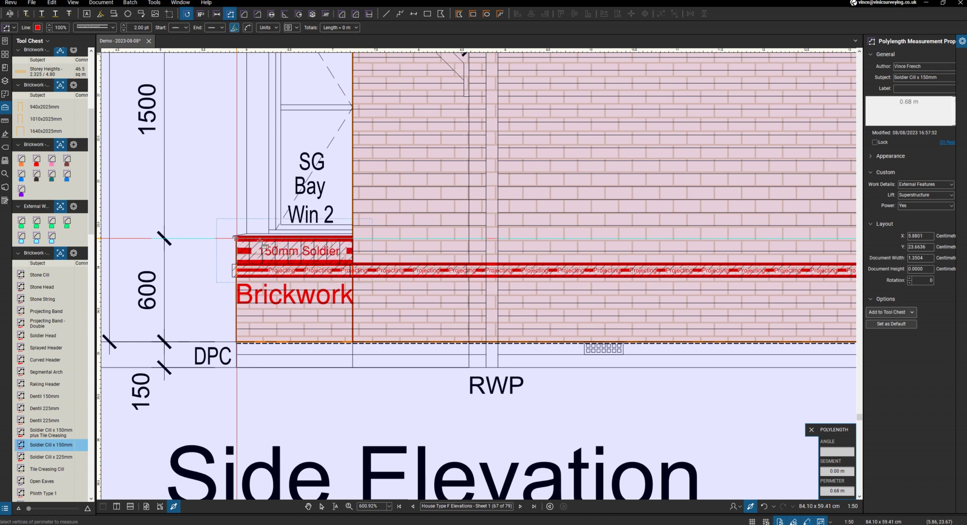
Step: Measure a Soldier Cill x 150mm about 0.57 m long under window W5 on the upper side elevation
{"action": "scroll", "coordinate": [285, 241], "scroll_direction": "down", "scroll_amount": 5}
{"action": "scroll", "coordinate": [582, 211], "scroll_direction": "up", "scroll_amount": 4}
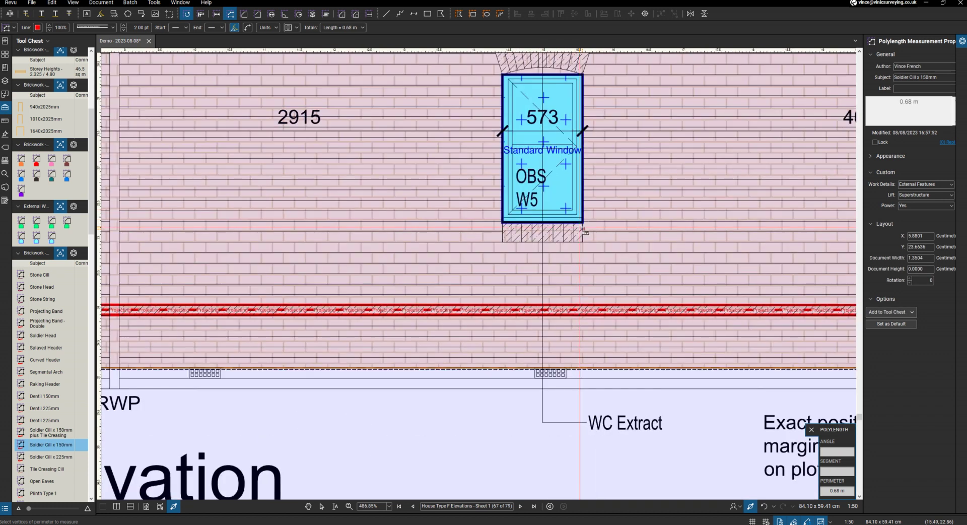
{"action": "left_click", "coordinate": [583, 221]}
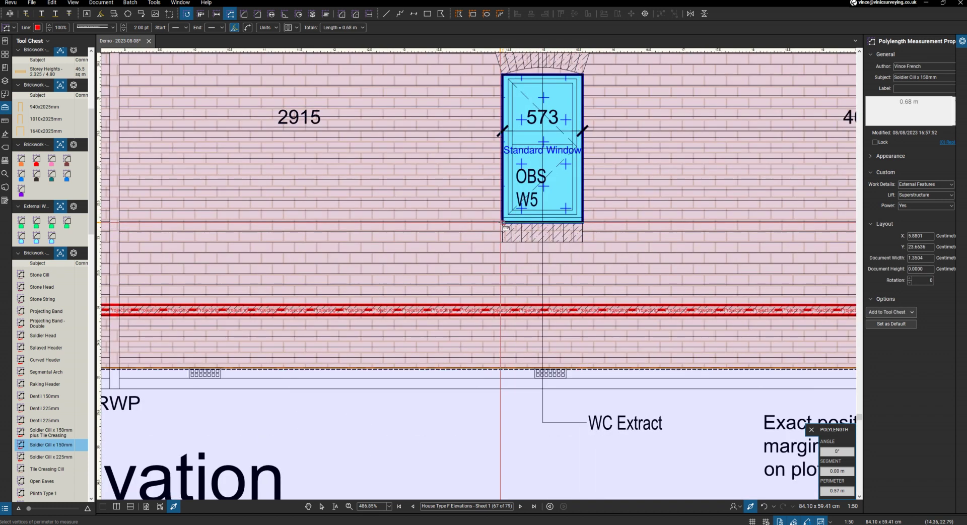
{"action": "key", "text": "Return"}
Step: Measure Soldier Cill x 150mm lengths on the upper side elevation under windows W13, about 0.91 m, and W4, about 0.57 m
{"action": "scroll", "coordinate": [453, 258], "scroll_direction": "down", "scroll_amount": 5}
{"action": "scroll", "coordinate": [584, 177], "scroll_direction": "up", "scroll_amount": 4}
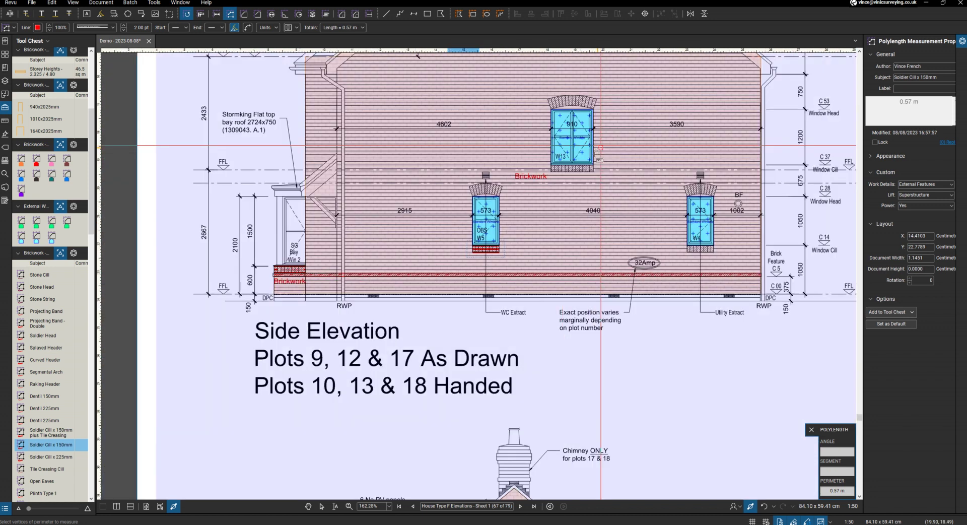
{"action": "left_click", "coordinate": [587, 183]}
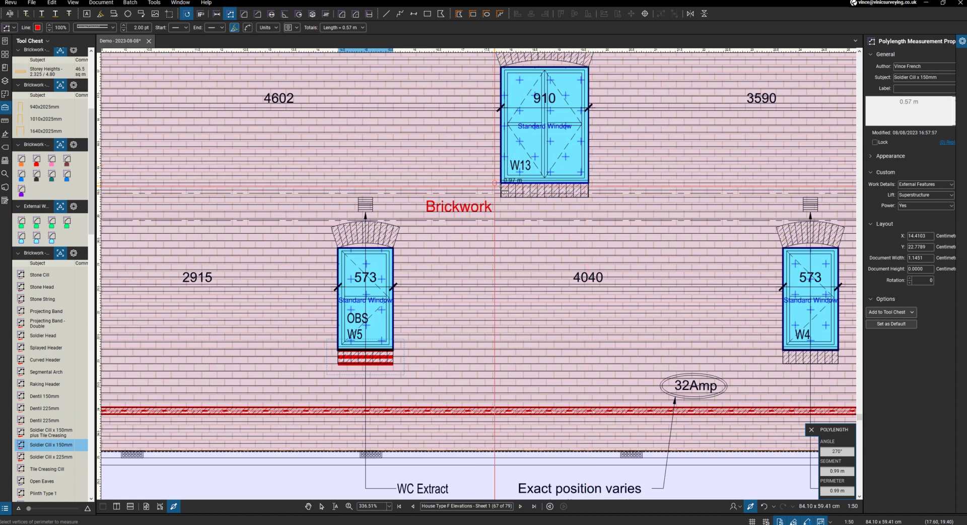
{"action": "key", "text": "Return"}
{"action": "left_click", "coordinate": [838, 349]}
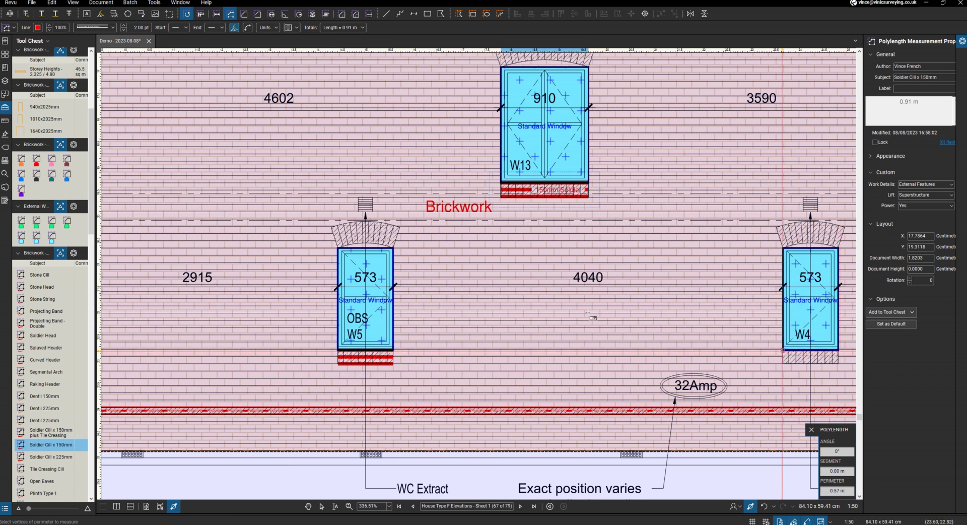
{"action": "scroll", "coordinate": [447, 269], "scroll_direction": "down", "scroll_amount": 5}
{"action": "scroll", "coordinate": [458, 212], "scroll_direction": "up", "scroll_amount": 3}
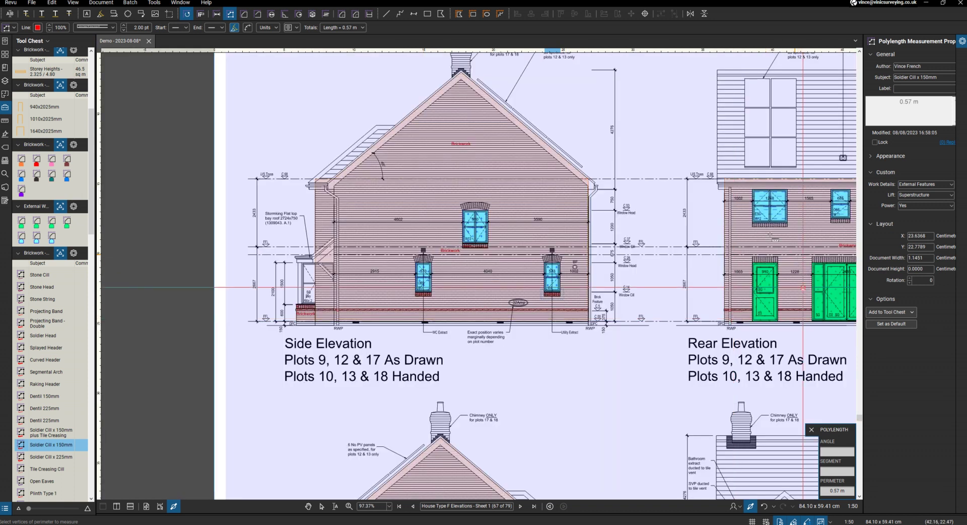
Step: Measure Soldier Cill x 150mm lengths on the rear elevation under windows W12, about 1.25 m, and W11, about 0.68 m
{"action": "scroll", "coordinate": [801, 222], "scroll_direction": "up", "scroll_amount": 4}
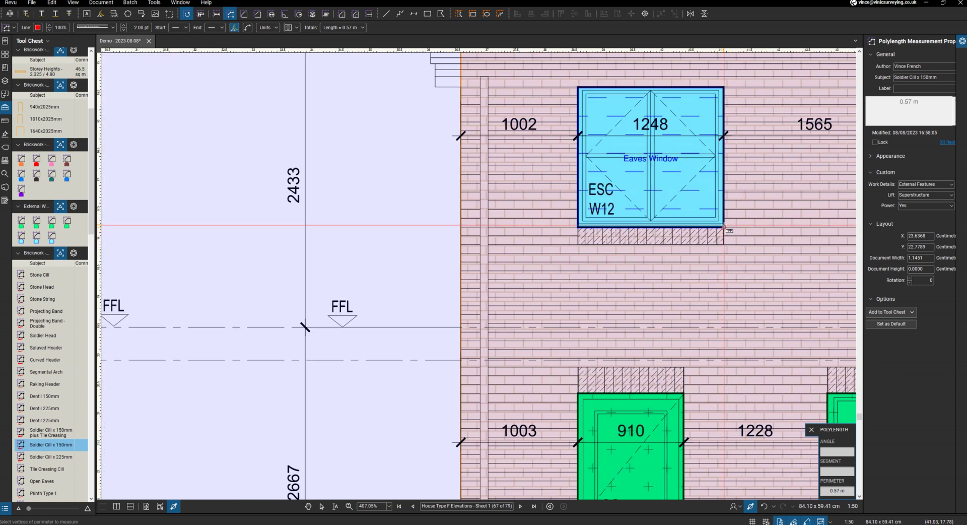
{"action": "double_click", "coordinate": [578, 227]}
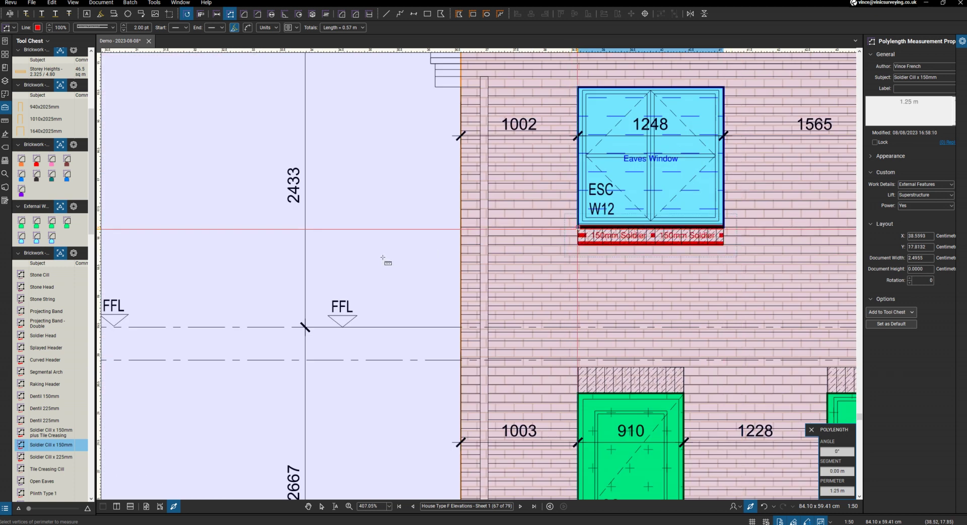
{"action": "scroll", "coordinate": [372, 251], "scroll_direction": "down", "scroll_amount": 4}
{"action": "scroll", "coordinate": [608, 208], "scroll_direction": "up", "scroll_amount": 5}
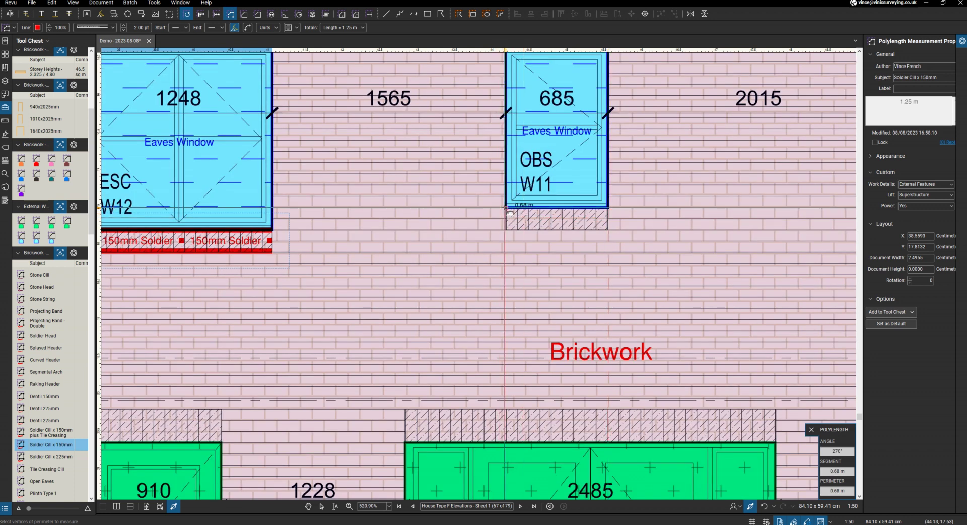
Step: Measure Soldier Cill x 150mm lengths of about 1.25 m each under windows W10 and W3 on the rear elevation
{"action": "scroll", "coordinate": [334, 250], "scroll_direction": "down", "scroll_amount": 4}
{"action": "scroll", "coordinate": [518, 257], "scroll_direction": "up", "scroll_amount": 3}
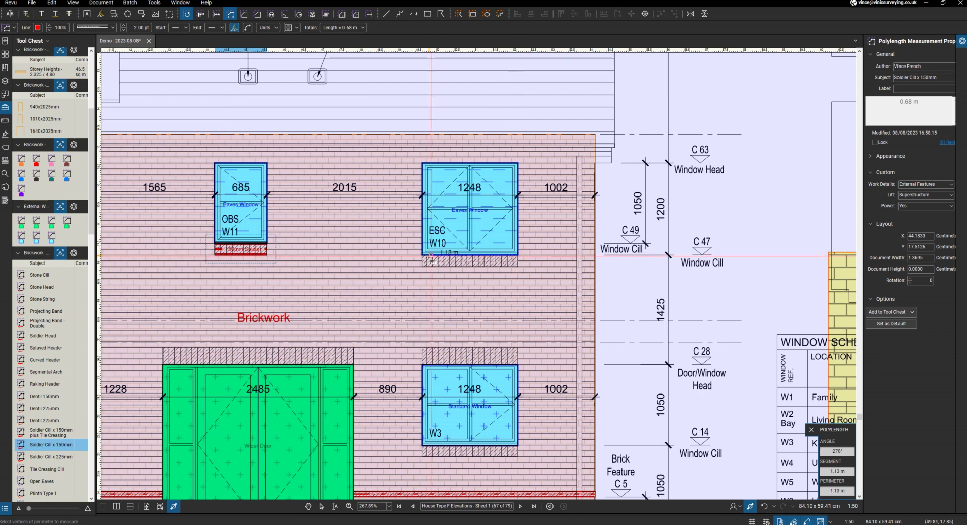
{"action": "double_click", "coordinate": [518, 443]}
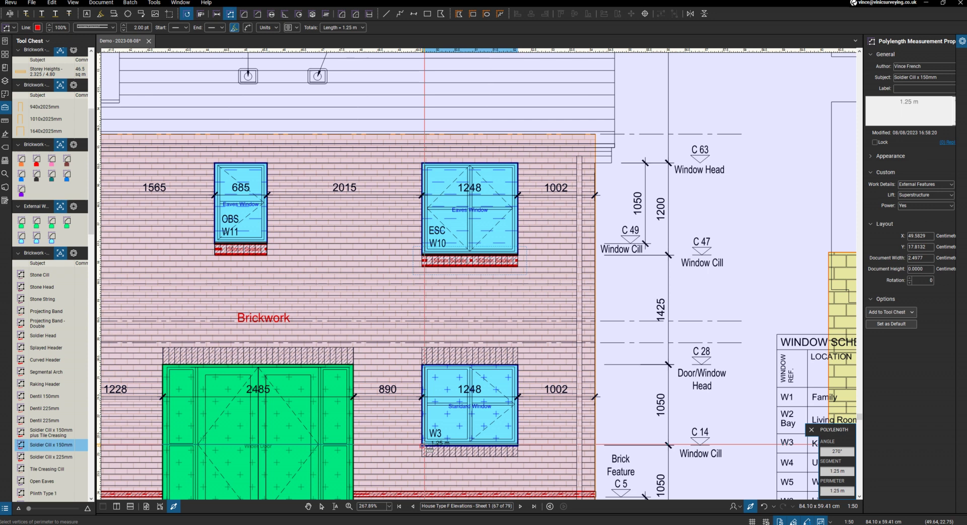
Step: Measure Soldier Cill x 150mm lengths on the front elevation under windows W9, W8, about 0.57 m, and W7, about 1.79 m
{"action": "scroll", "coordinate": [387, 207], "scroll_direction": "down", "scroll_amount": 5}
{"action": "scroll", "coordinate": [478, 332], "scroll_direction": "up", "scroll_amount": 2}
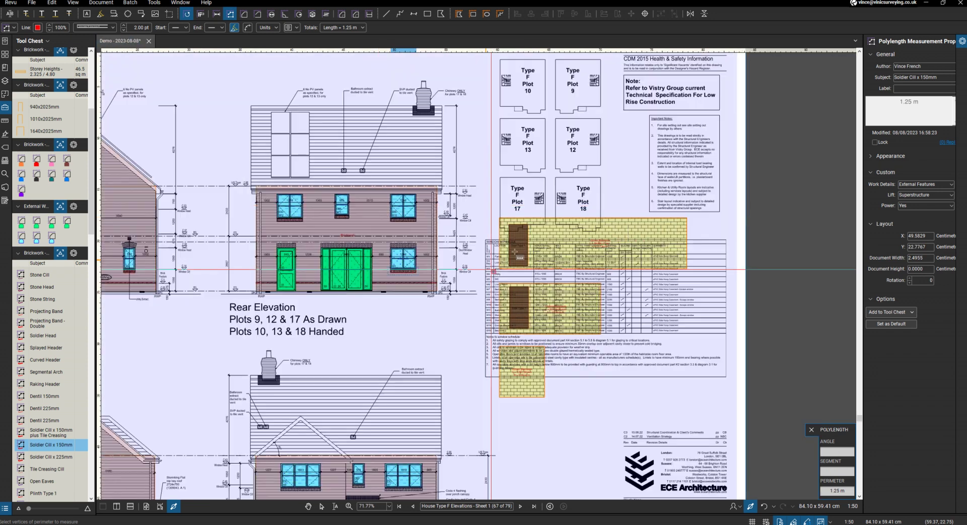
{"action": "scroll", "coordinate": [478, 332], "scroll_direction": "down", "scroll_amount": 1}
{"action": "scroll", "coordinate": [406, 381], "scroll_direction": "up", "scroll_amount": 4}
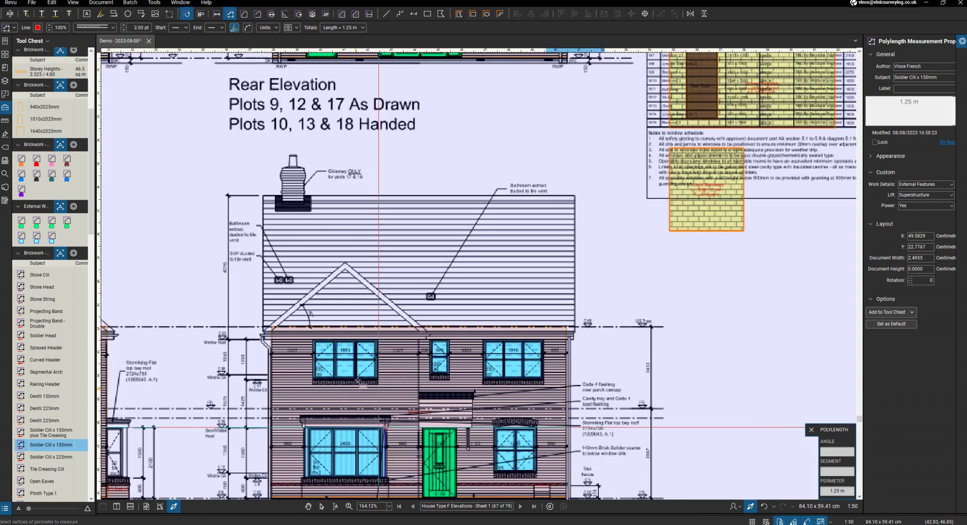
{"action": "left_click", "coordinate": [400, 370]}
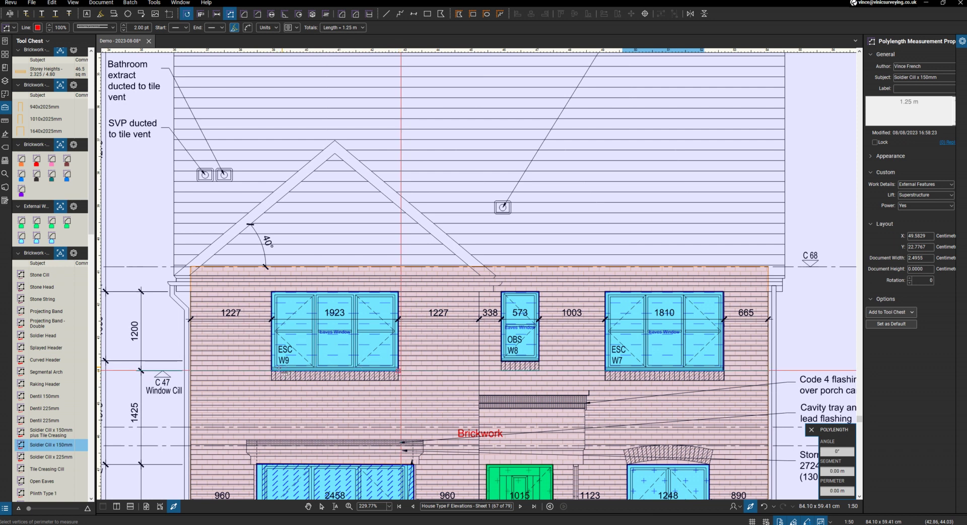
{"action": "left_click", "coordinate": [538, 361]}
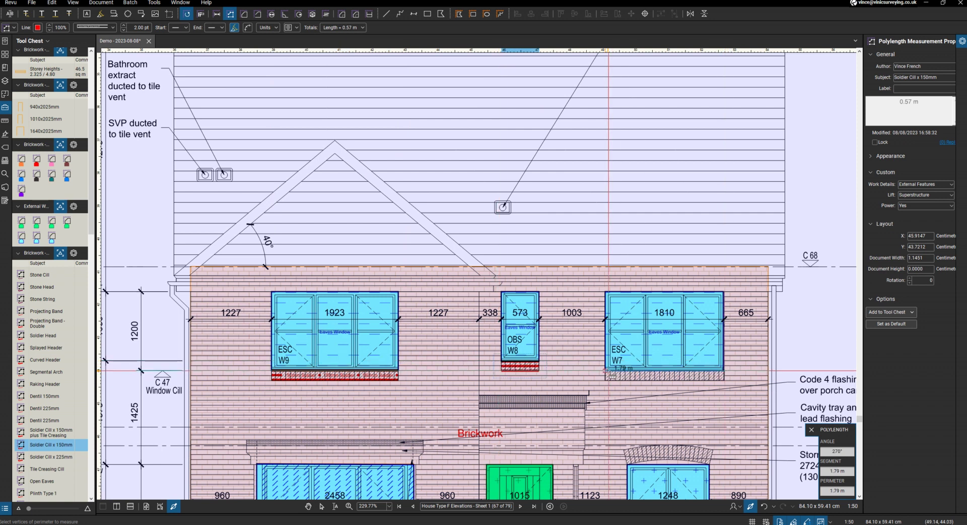
Step: Measure a Soldier Cill x 150mm about 1.25 m long under window W1 on the front elevation
{"action": "scroll", "coordinate": [594, 278], "scroll_direction": "down", "scroll_amount": 4}
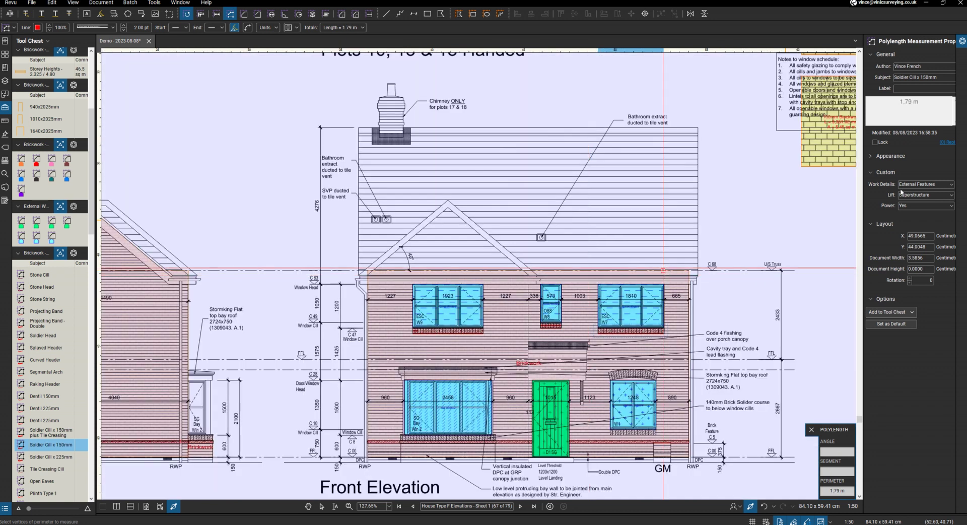
{"action": "scroll", "coordinate": [676, 431], "scroll_direction": "up", "scroll_amount": 8}
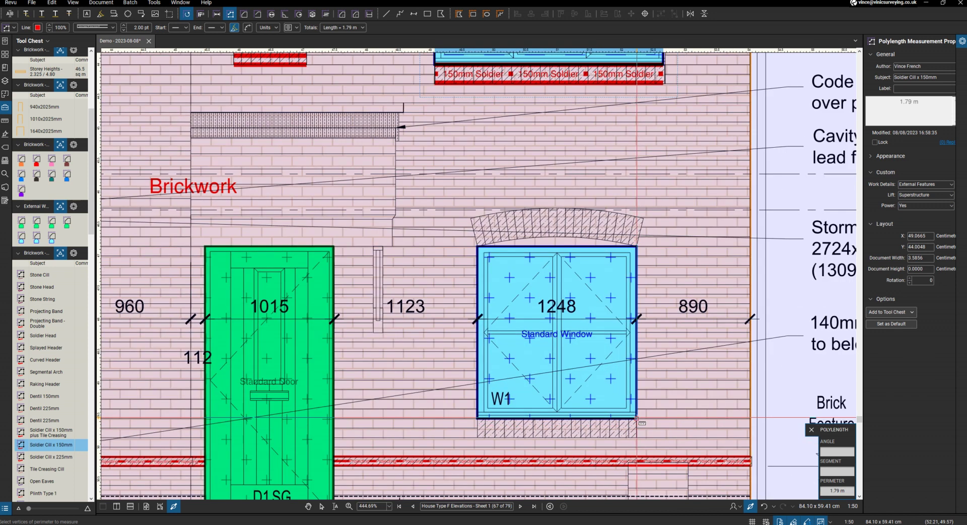
{"action": "left_click", "coordinate": [636, 417]}
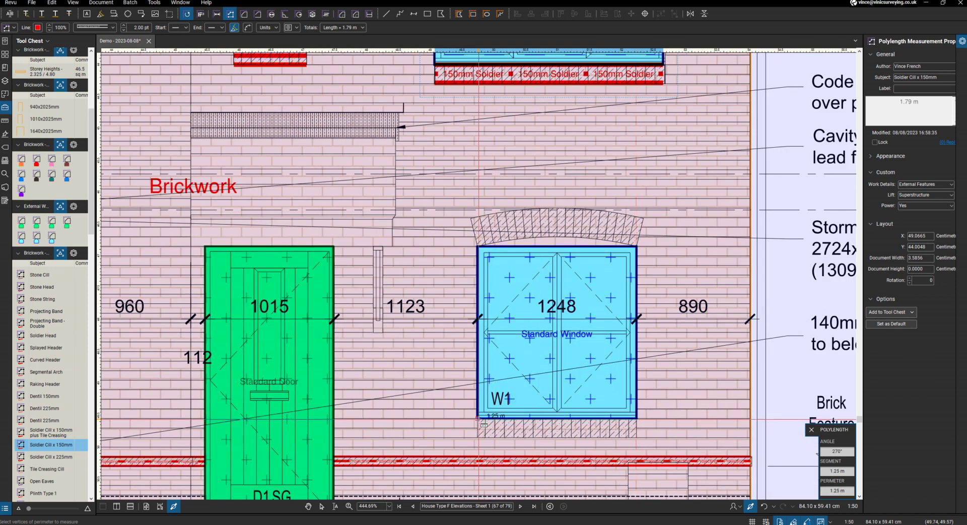
{"action": "key", "text": "Return"}
Step: Measure a Soldier Cill x 150mm about 2.58 m long under Bay Win 2 on the front elevation, spanning the full brick course
{"action": "scroll", "coordinate": [610, 296], "scroll_direction": "down", "scroll_amount": 7}
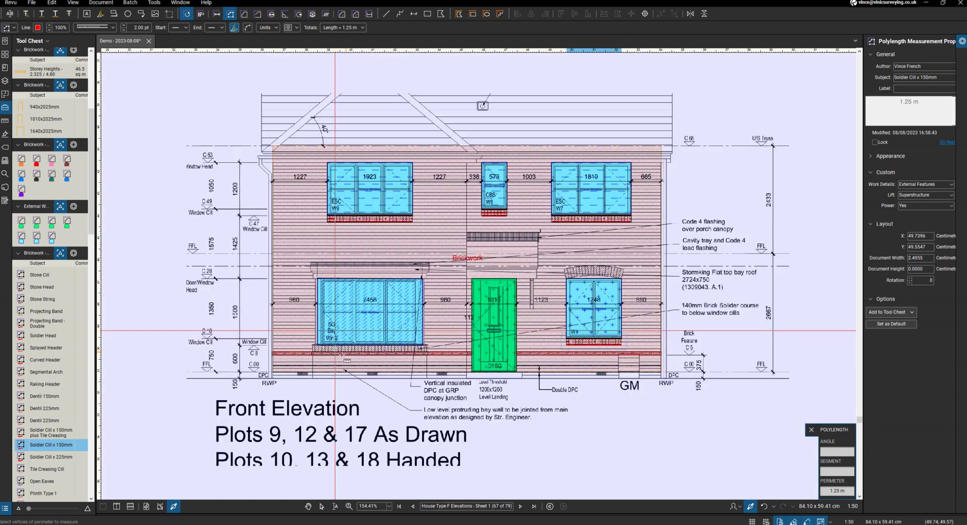
{"action": "scroll", "coordinate": [398, 358], "scroll_direction": "up", "scroll_amount": 8}
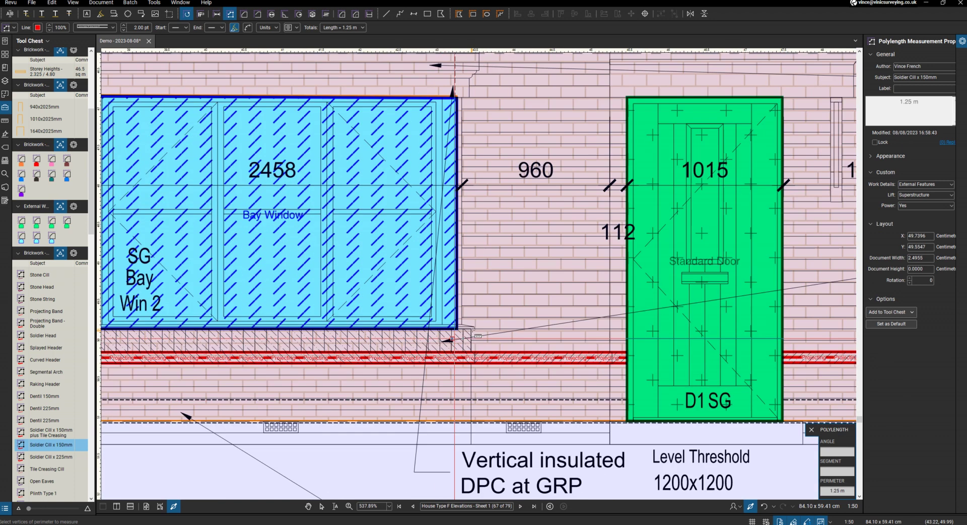
{"action": "left_click", "coordinate": [473, 328]}
{"action": "scroll", "coordinate": [472, 329], "scroll_direction": "down", "scroll_amount": 6}
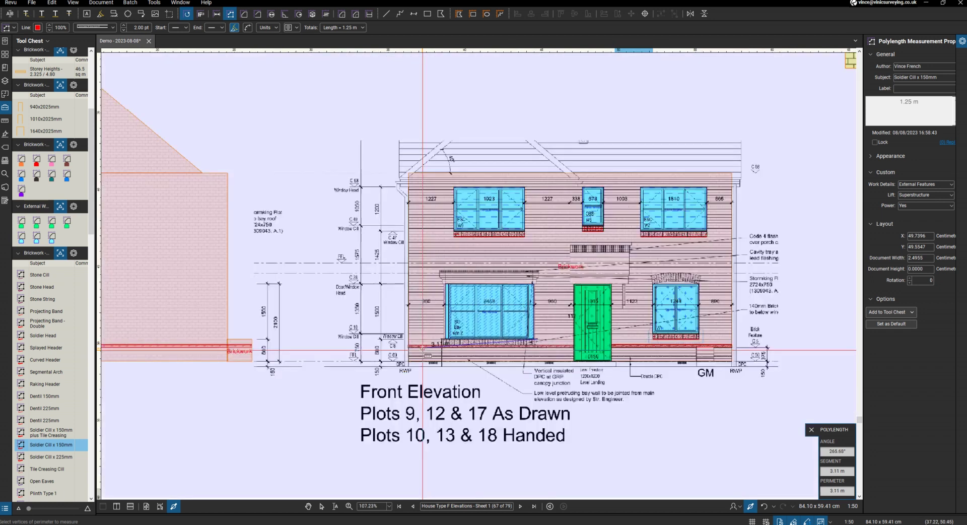
{"action": "scroll", "coordinate": [415, 344], "scroll_direction": "up", "scroll_amount": 6}
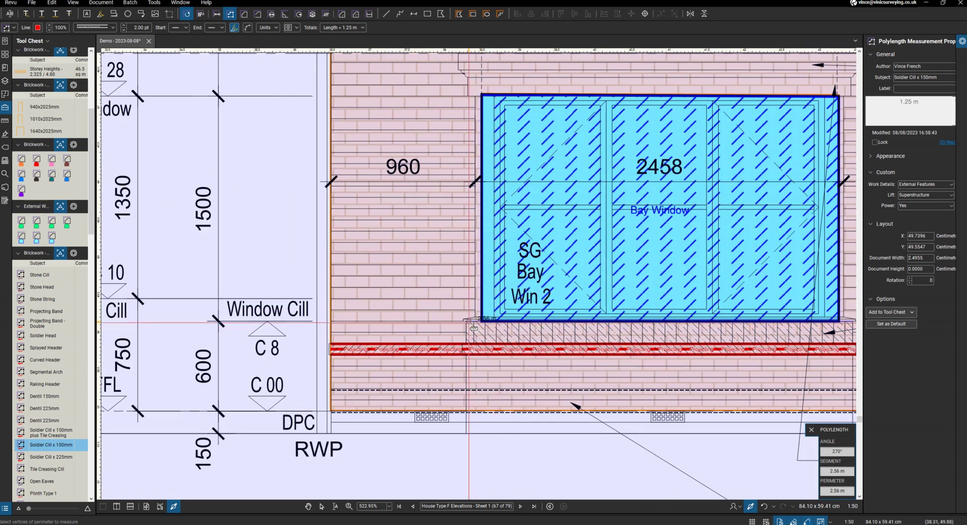
{"action": "double_click", "coordinate": [472, 326]}
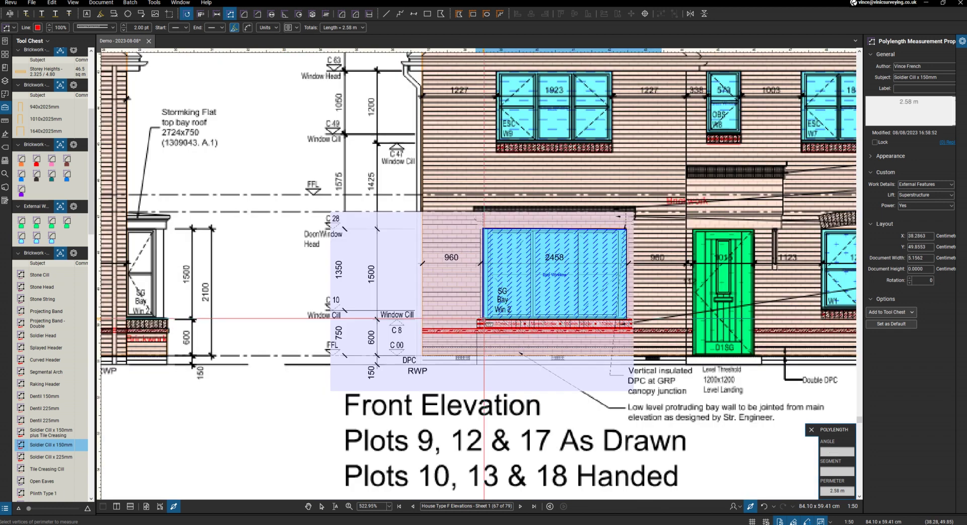
Step: Measure a Soldier Cill x 150mm about 1.25 m long under window W6 on the lower side elevation
{"action": "scroll", "coordinate": [484, 320], "scroll_direction": "down", "scroll_amount": 11}
{"action": "scroll", "coordinate": [398, 383], "scroll_direction": "up", "scroll_amount": 11}
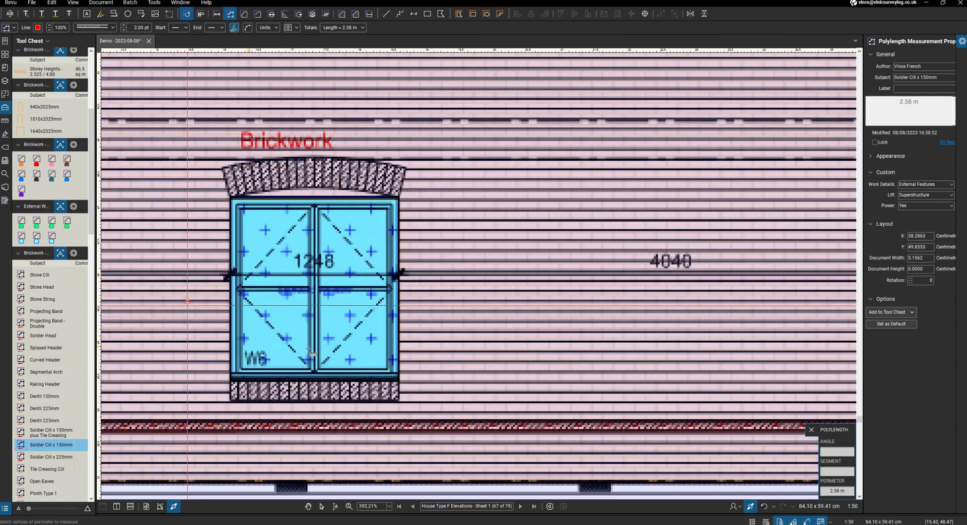
{"action": "left_click", "coordinate": [398, 380]}
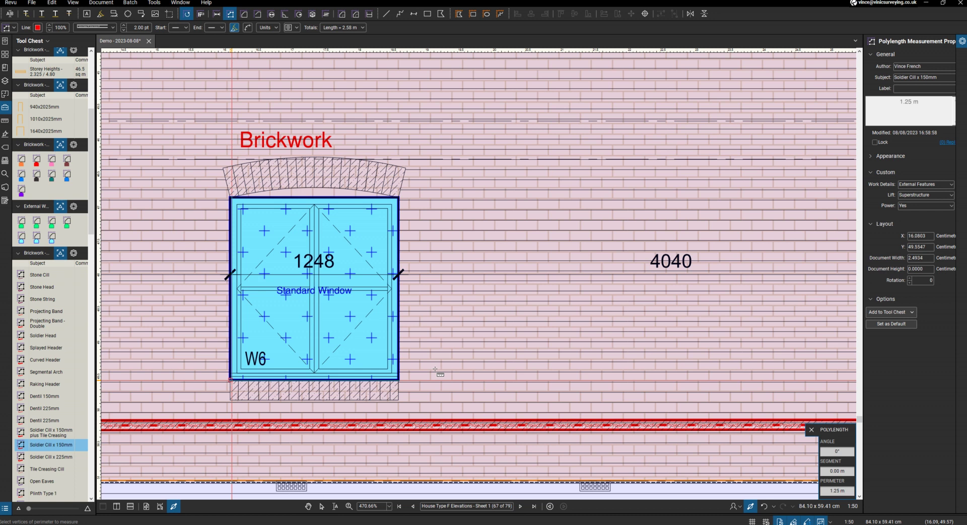
Step: Measure Soldier Cill x 150mm lengths of about 0.57 m each under windows W14 and W15 on the lower side elevation
{"action": "scroll", "coordinate": [437, 373], "scroll_direction": "down", "scroll_amount": 10}
{"action": "scroll", "coordinate": [433, 352], "scroll_direction": "up", "scroll_amount": 8}
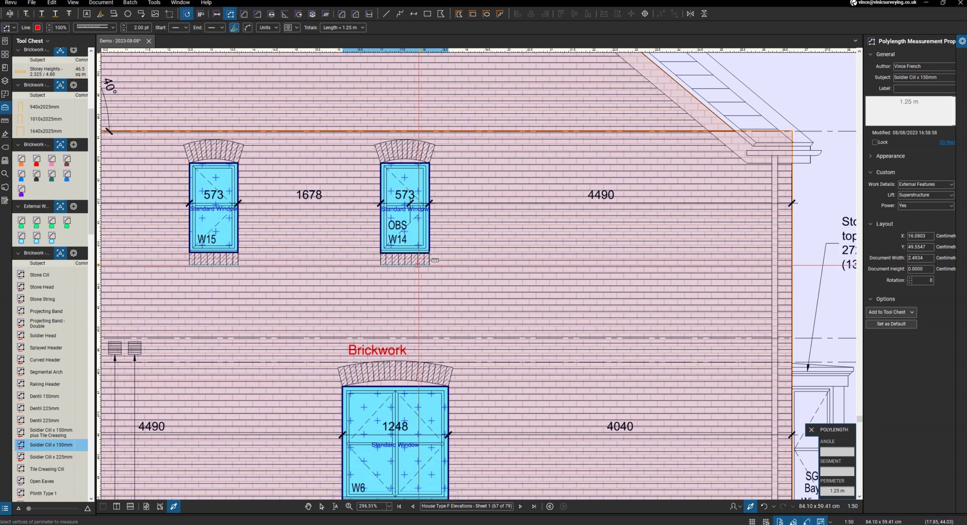
{"action": "left_click", "coordinate": [429, 253]}
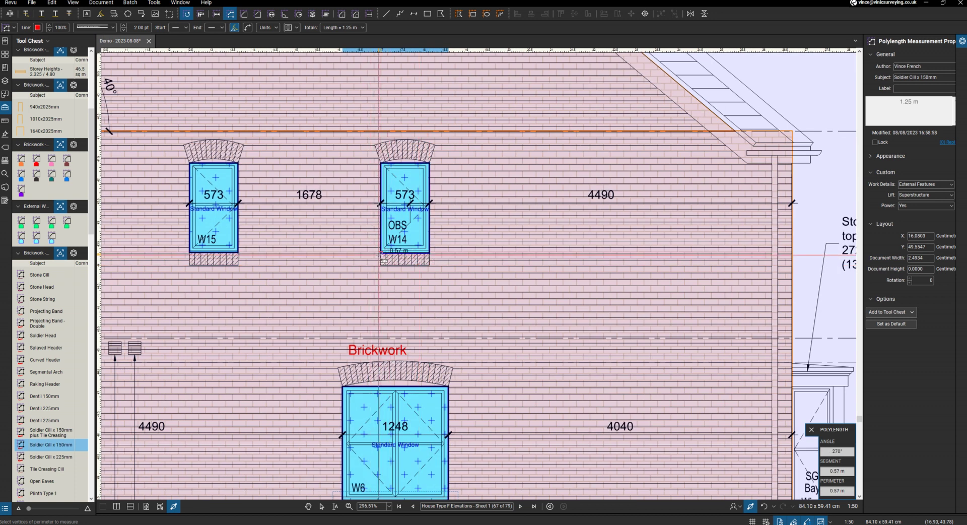
{"action": "left_click", "coordinate": [238, 253]}
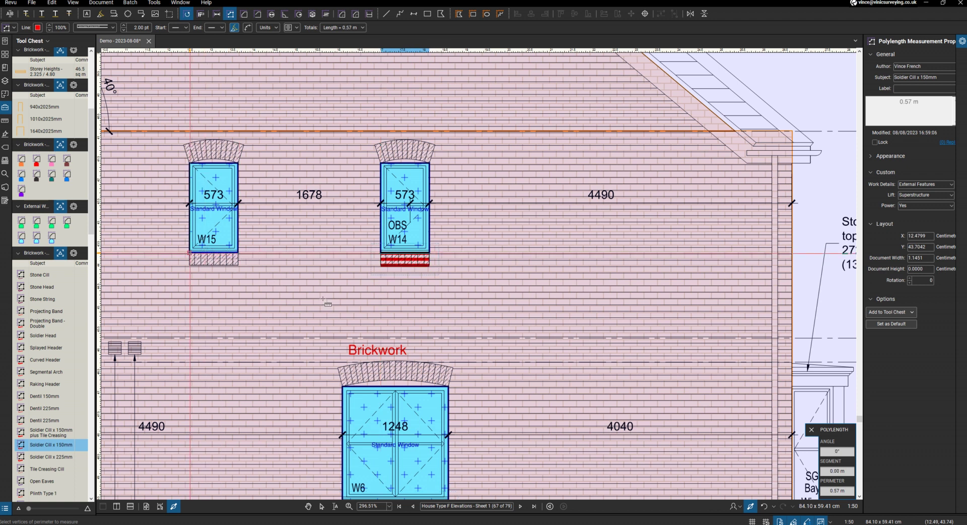
Step: Measure a Curved Header about 0.57 m long across the head of window W5 on the upper side elevation
{"action": "scroll", "coordinate": [323, 299], "scroll_direction": "down", "scroll_amount": 10}
{"action": "scroll", "coordinate": [343, 170], "scroll_direction": "up", "scroll_amount": 5}
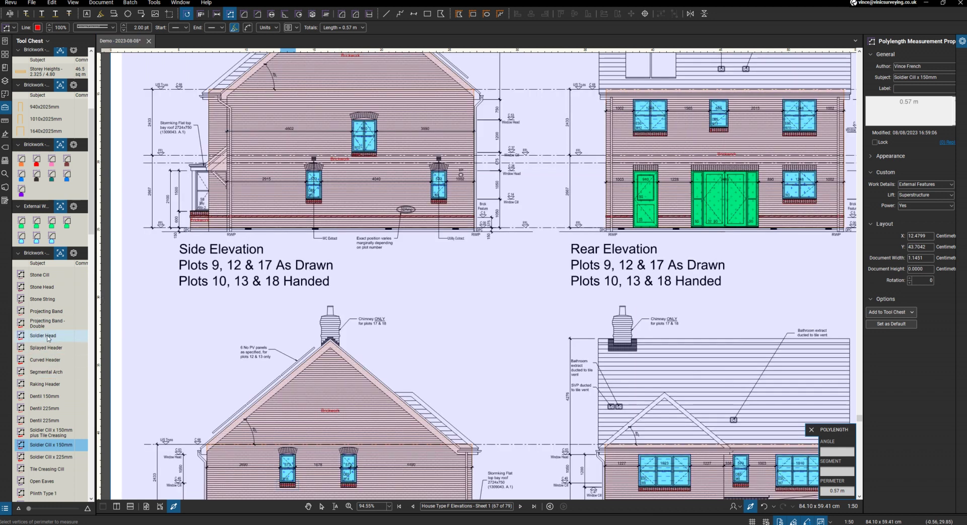
{"action": "left_click", "coordinate": [45, 359]}
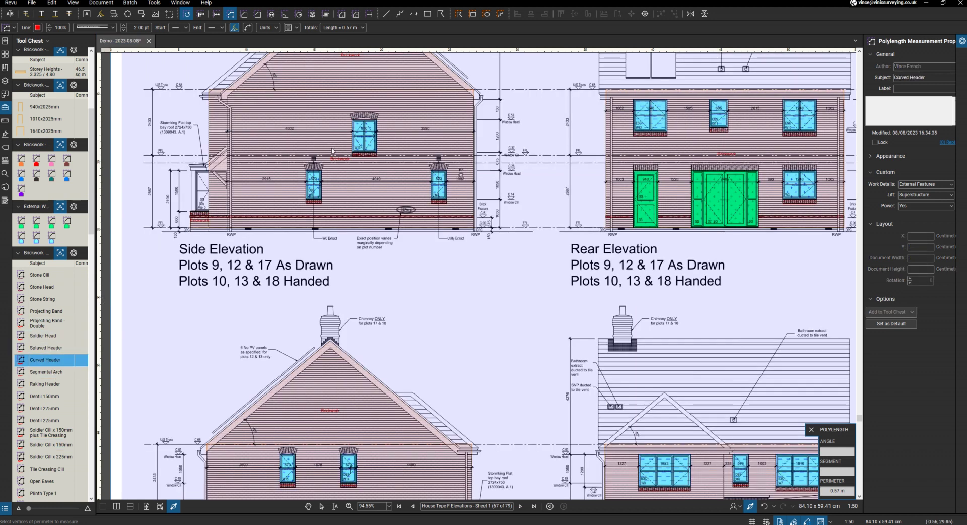
{"action": "scroll", "coordinate": [327, 155], "scroll_direction": "up", "scroll_amount": 5}
{"action": "left_click", "coordinate": [271, 198]}
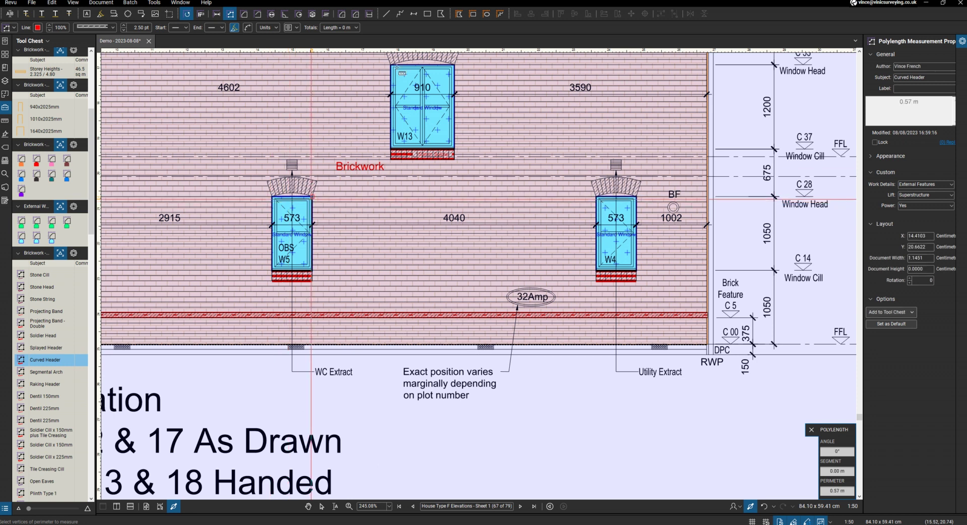
Step: Measure Curved Headers across the heads of windows W5, W13 and W4 on the upper side elevation
{"action": "double_click", "coordinate": [311, 199]}
{"action": "left_click", "coordinate": [392, 64]}
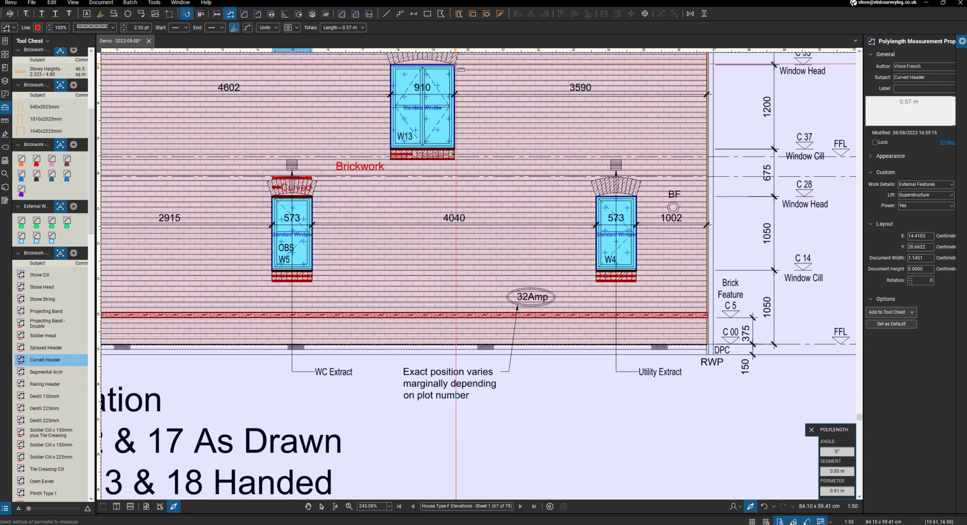
{"action": "left_click", "coordinate": [598, 199]}
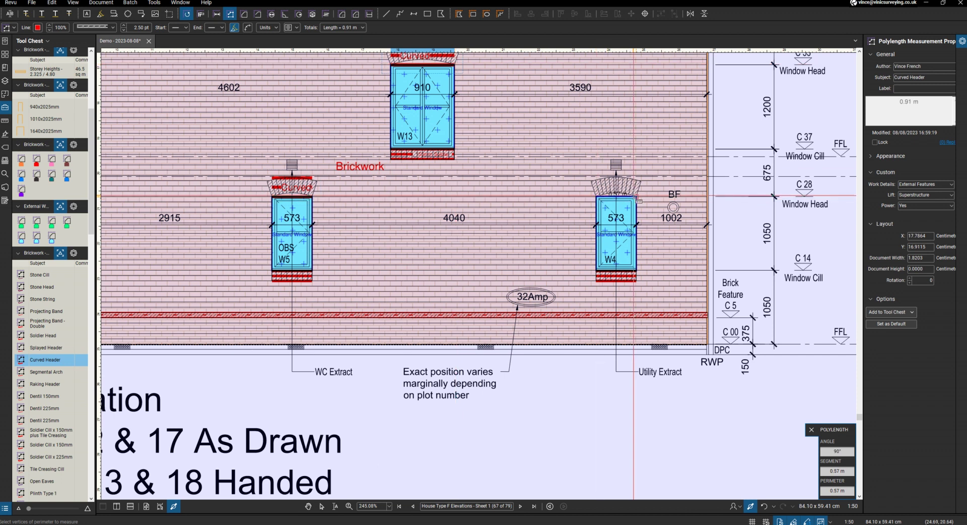
Step: Measure Curved Headers across the heads of windows W15, W14 and W6 on the lower side elevation
{"action": "scroll", "coordinate": [478, 235], "scroll_direction": "down", "scroll_amount": 8}
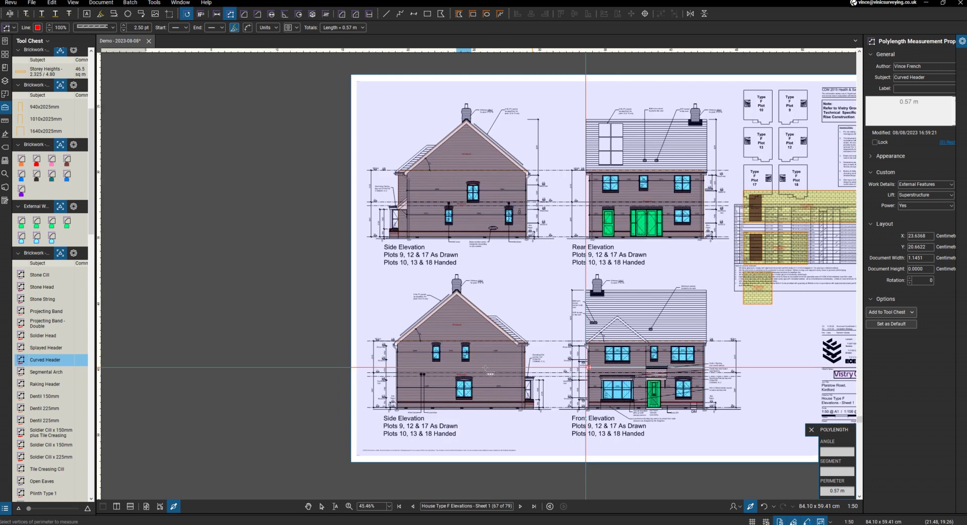
{"action": "scroll", "coordinate": [294, 324], "scroll_direction": "up", "scroll_amount": 8}
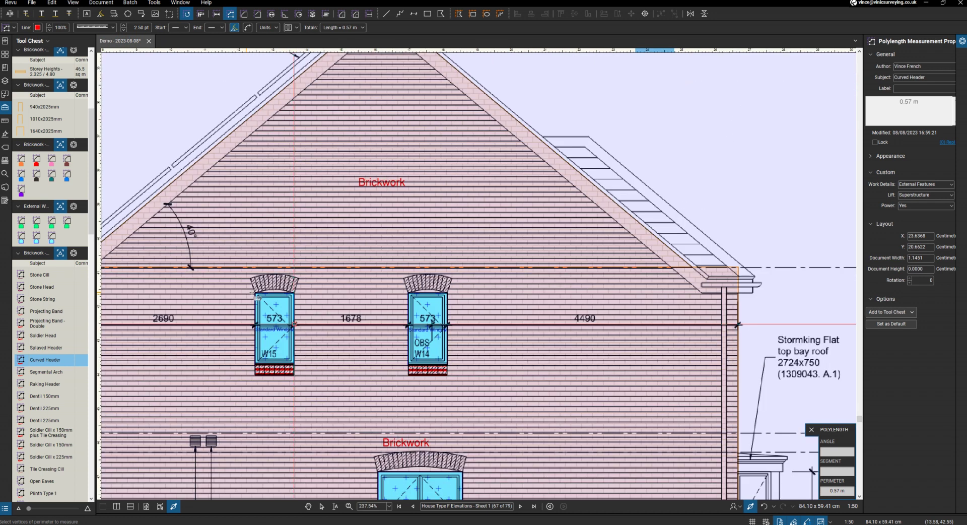
{"action": "left_click", "coordinate": [257, 293]}
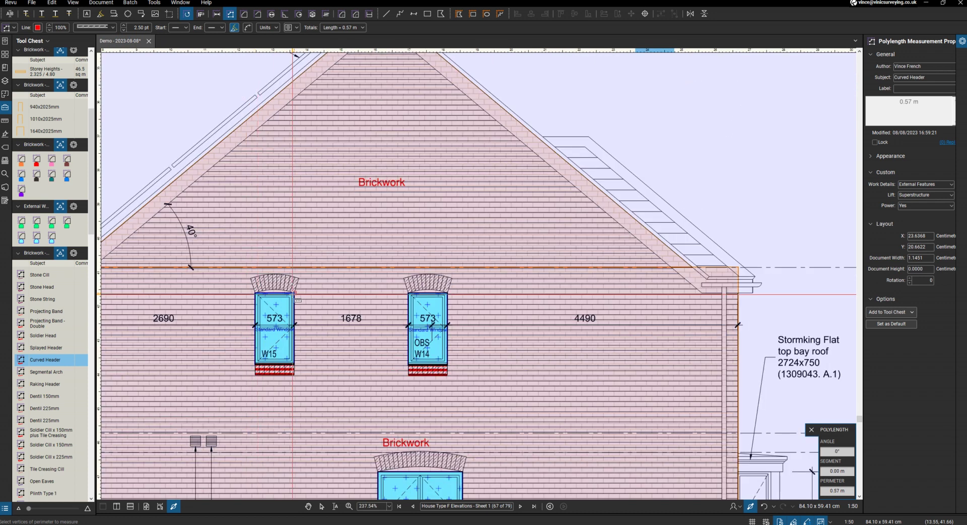
{"action": "double_click", "coordinate": [293, 293]}
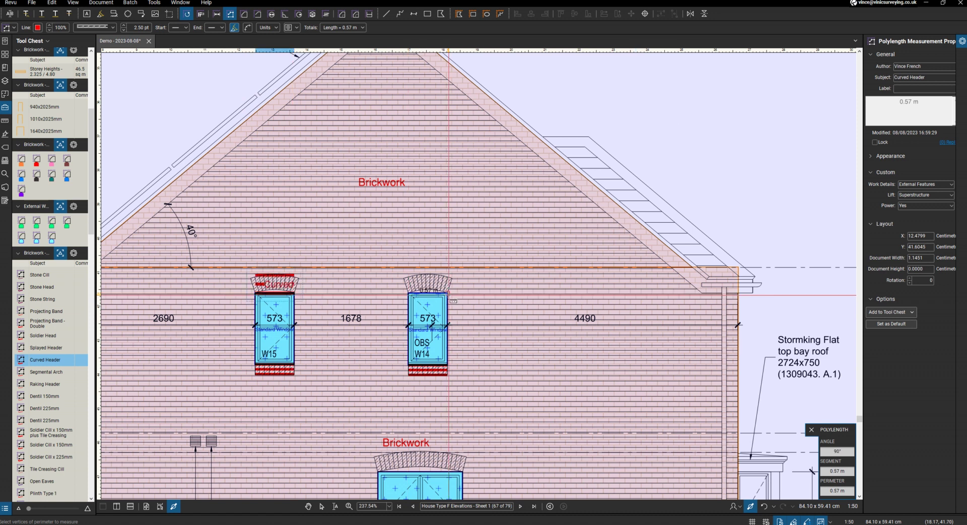
{"action": "scroll", "coordinate": [428, 447], "scroll_direction": "down", "scroll_amount": 5}
{"action": "scroll", "coordinate": [347, 312], "scroll_direction": "up", "scroll_amount": 6}
{"action": "left_click", "coordinate": [341, 304]}
{"action": "double_click", "coordinate": [450, 303]}
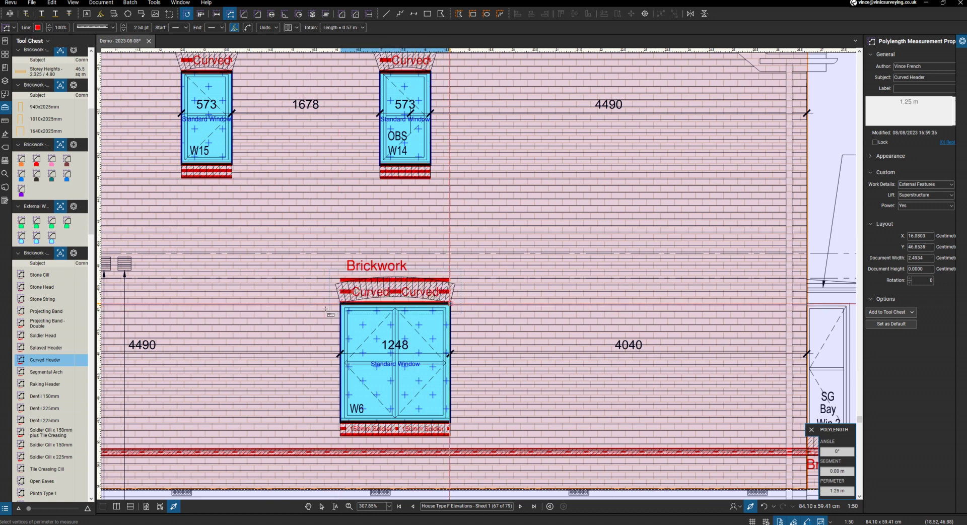
Step: Measure a Curved Header across the head of ground-floor window W1 on the front elevation
{"action": "scroll", "coordinate": [449, 303], "scroll_direction": "down", "scroll_amount": 7}
{"action": "scroll", "coordinate": [565, 323], "scroll_direction": "up", "scroll_amount": 3}
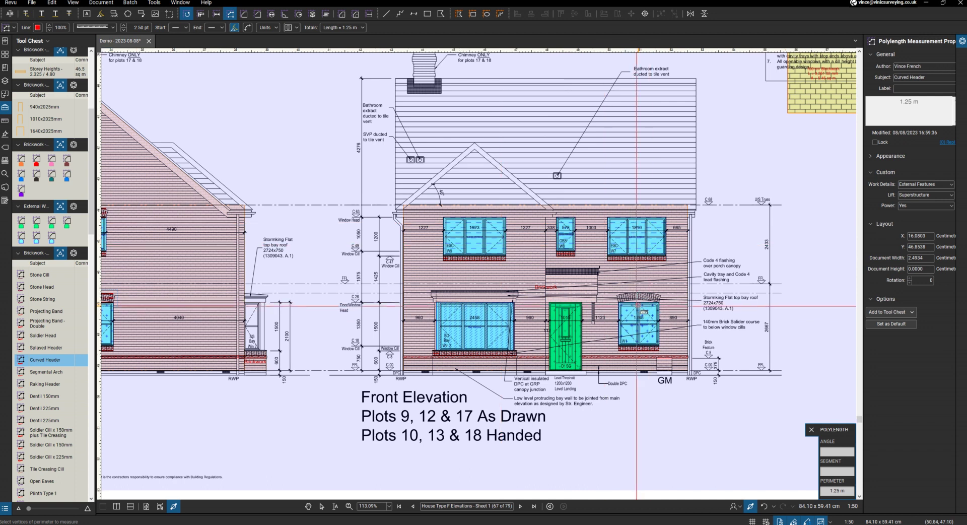
{"action": "scroll", "coordinate": [637, 306], "scroll_direction": "up", "scroll_amount": 4}
{"action": "left_click", "coordinate": [689, 299]}
Step: Measure Soldier Heads over door D3, the wide D2 doors and window W3 on the rear elevation
{"action": "scroll", "coordinate": [491, 329], "scroll_direction": "down", "scroll_amount": 5}
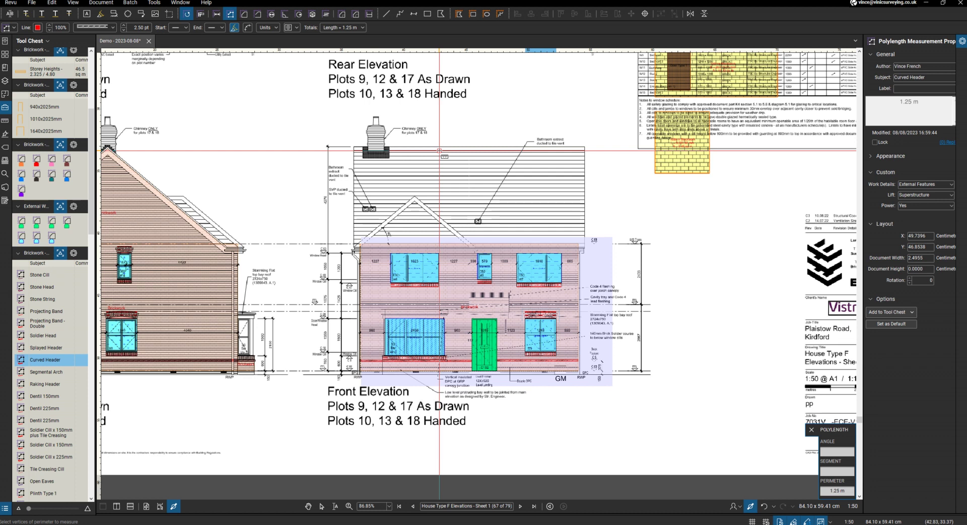
{"action": "scroll", "coordinate": [426, 268], "scroll_direction": "up", "scroll_amount": 2}
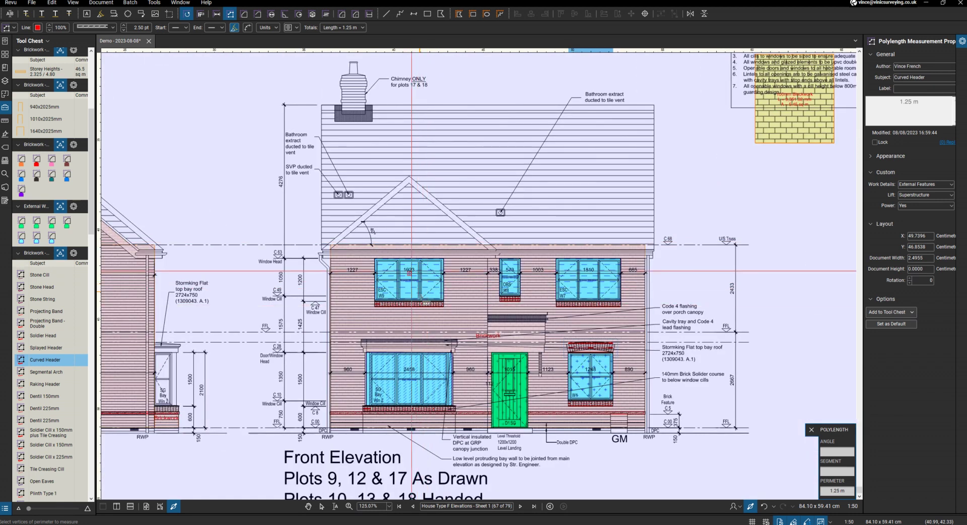
{"action": "scroll", "coordinate": [418, 273], "scroll_direction": "down", "scroll_amount": 5}
{"action": "scroll", "coordinate": [408, 100], "scroll_direction": "up", "scroll_amount": 6}
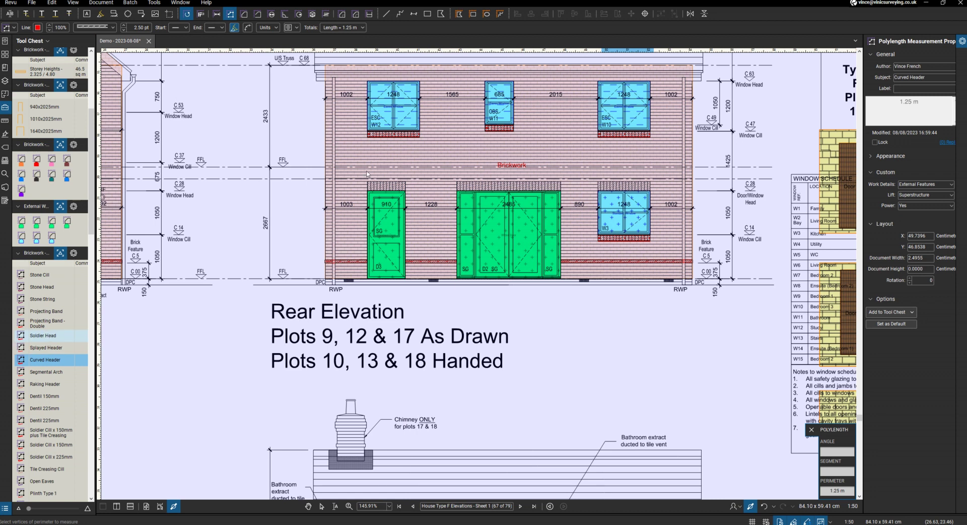
{"action": "left_click", "coordinate": [43, 336]}
{"action": "left_click", "coordinate": [367, 189]}
{"action": "left_click", "coordinate": [404, 190]}
{"action": "key", "text": "Return"}
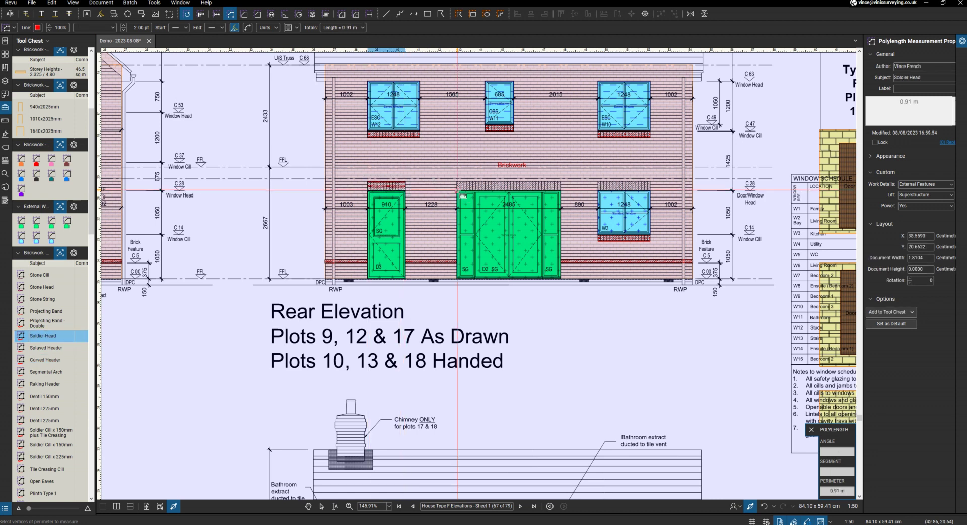
{"action": "left_click", "coordinate": [457, 191]}
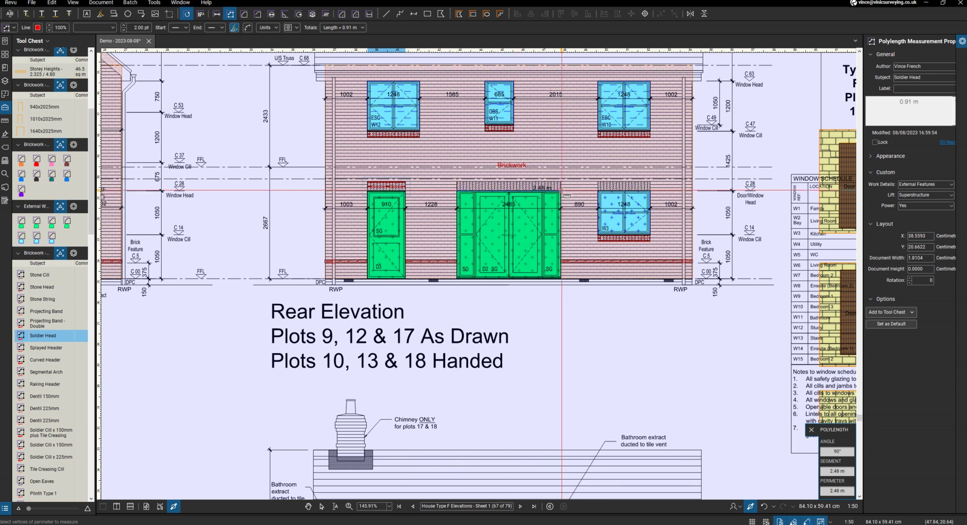
{"action": "key", "text": "Return"}
{"action": "left_click", "coordinate": [599, 190]}
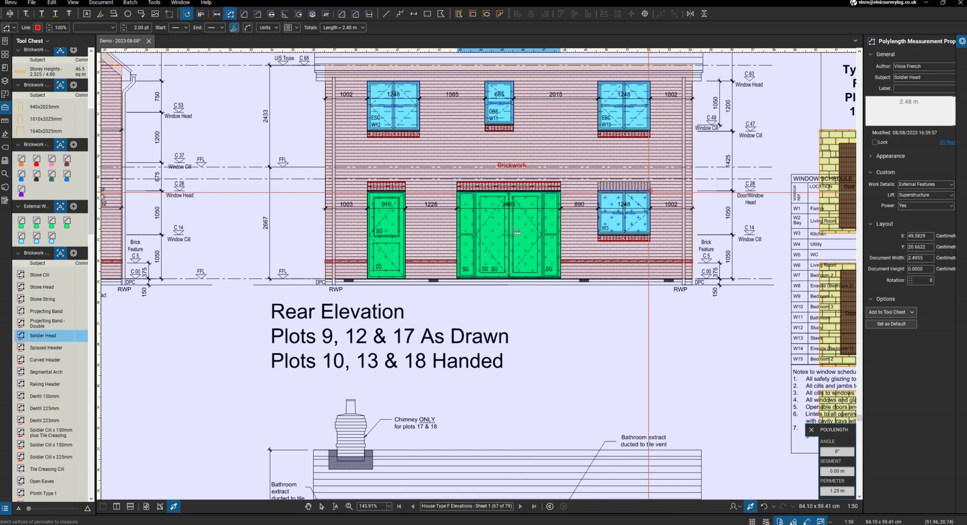
Step: Place one Chimney - Dummy count marker on the chimney of the front elevation and end the count
{"action": "scroll", "coordinate": [524, 224], "scroll_direction": "down", "scroll_amount": 2}
{"action": "scroll", "coordinate": [524, 225], "scroll_direction": "down", "scroll_amount": 2}
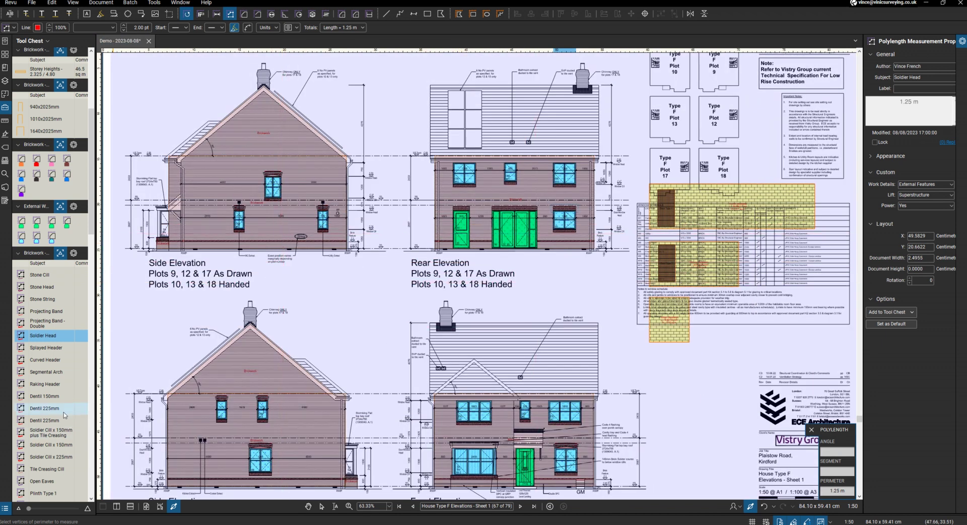
{"action": "scroll", "coordinate": [65, 415], "scroll_direction": "down", "scroll_amount": 3}
{"action": "scroll", "coordinate": [49, 451], "scroll_direction": "down", "scroll_amount": 3}
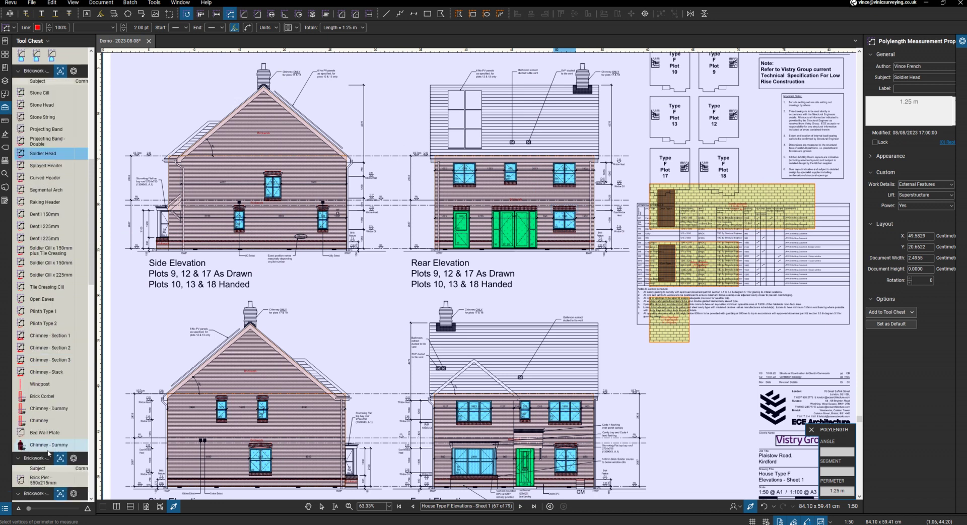
{"action": "left_click", "coordinate": [48, 445]}
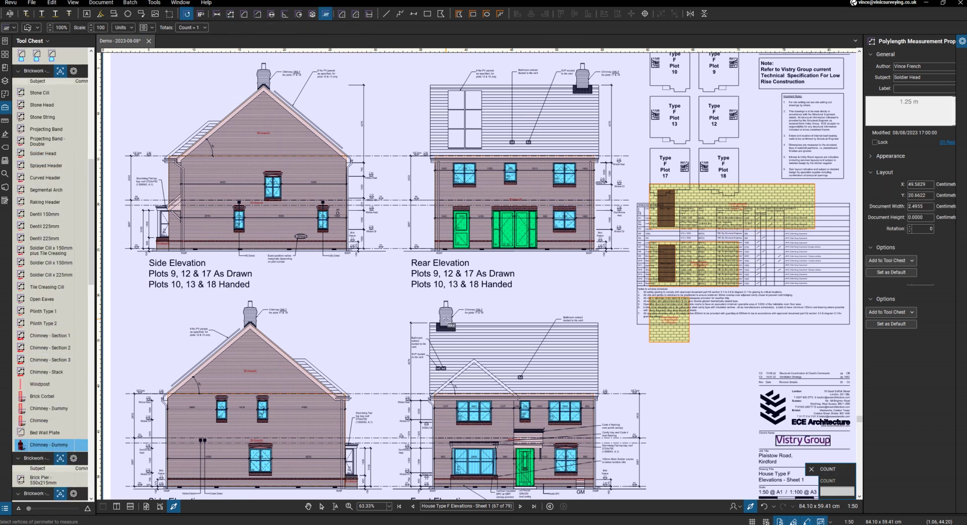
{"action": "left_click", "coordinate": [450, 319]}
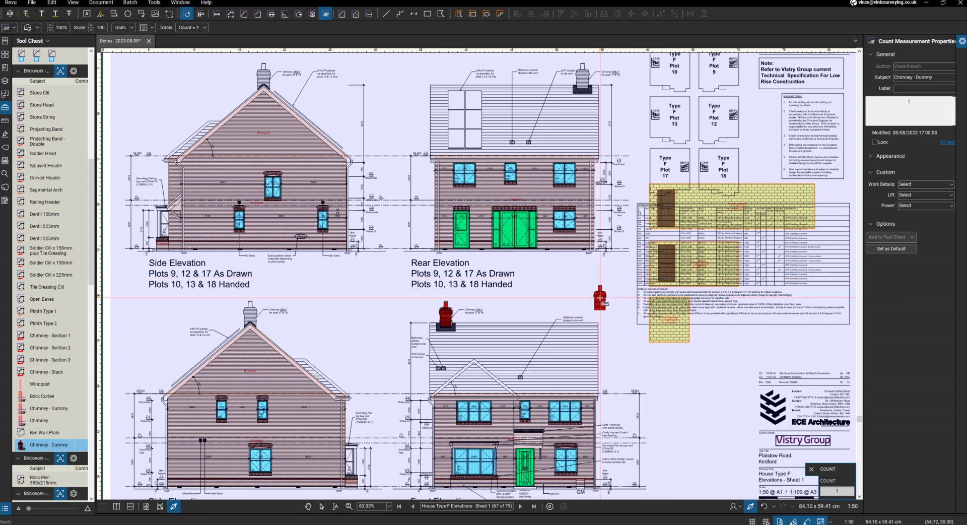
{"action": "key", "text": "Escape"}
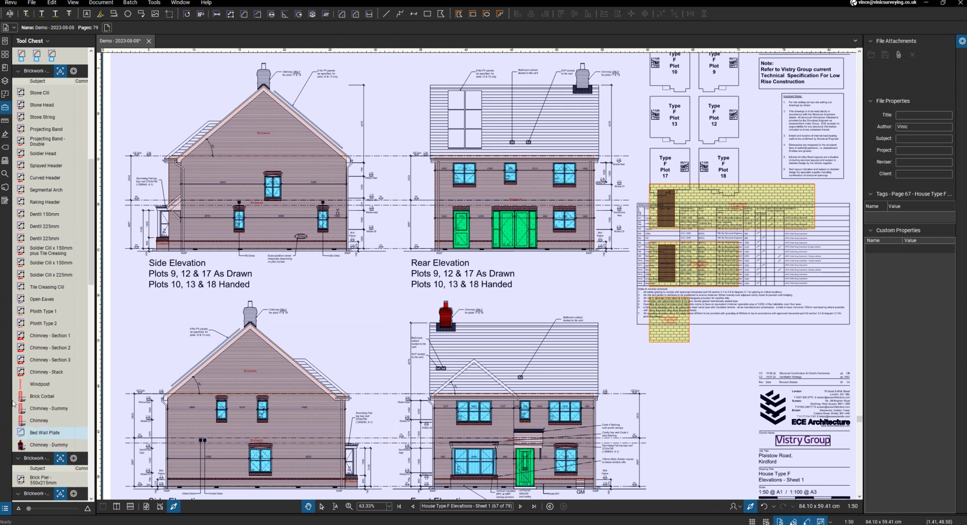
Step: Measure Horizontal Trays along the bay window roof and the porch canopy on the front elevation
{"action": "scroll", "coordinate": [18, 407], "scroll_direction": "down", "scroll_amount": 3}
{"action": "left_click", "coordinate": [44, 440]}
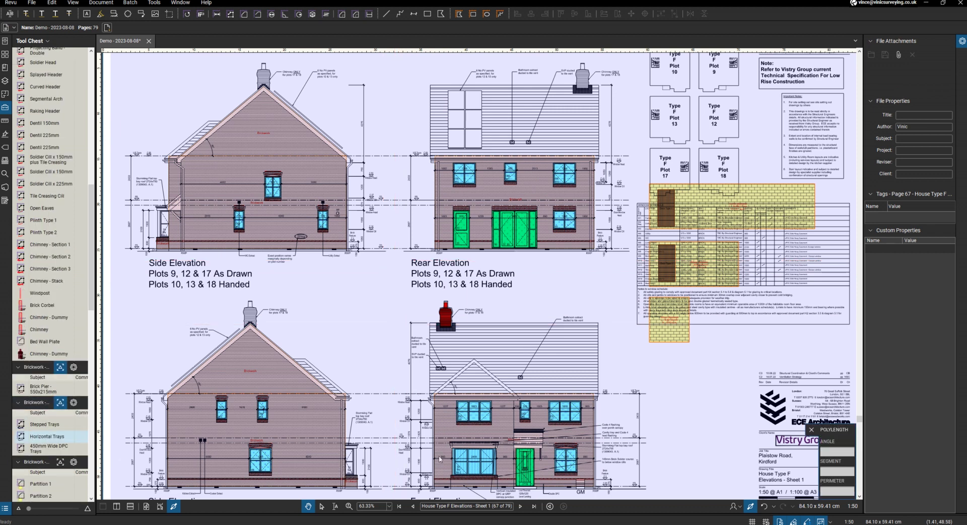
{"action": "scroll", "coordinate": [474, 452], "scroll_direction": "up", "scroll_amount": 5}
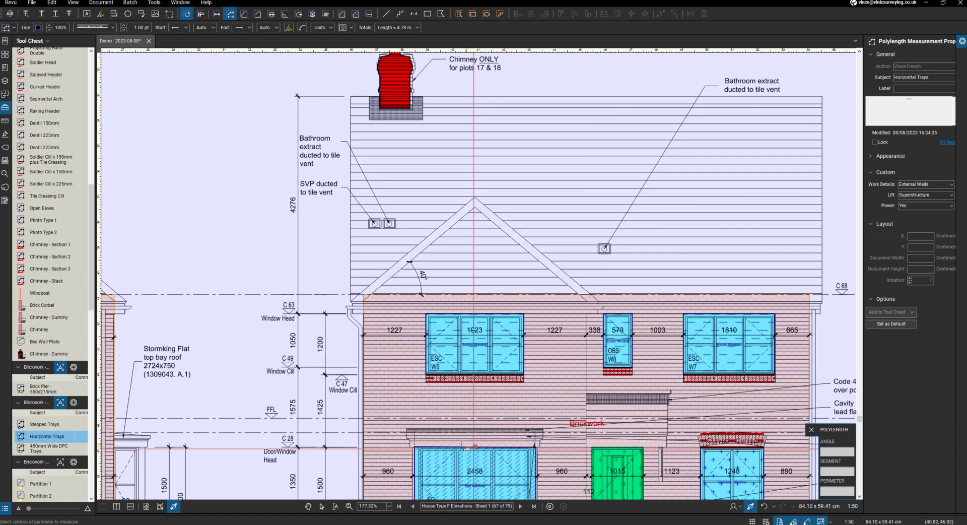
{"action": "left_click", "coordinate": [385, 429]}
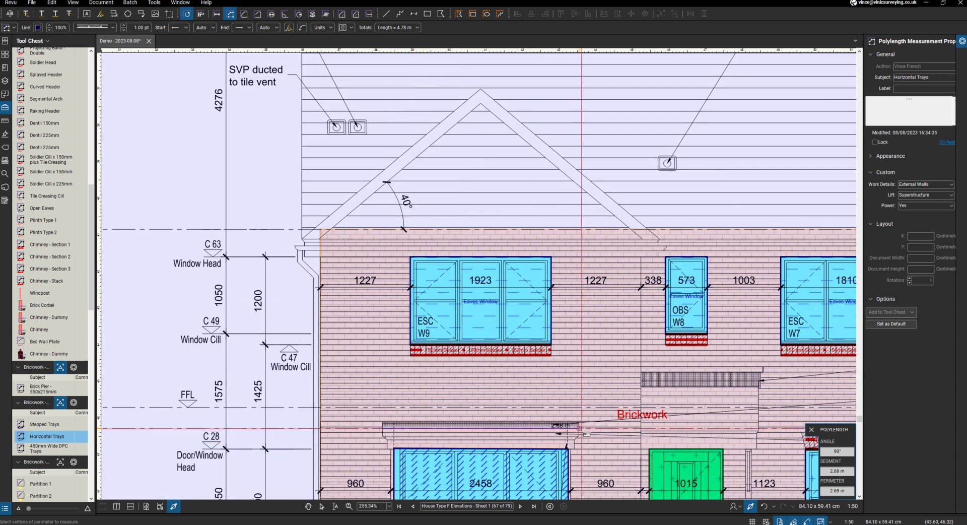
{"action": "double_click", "coordinate": [579, 428]}
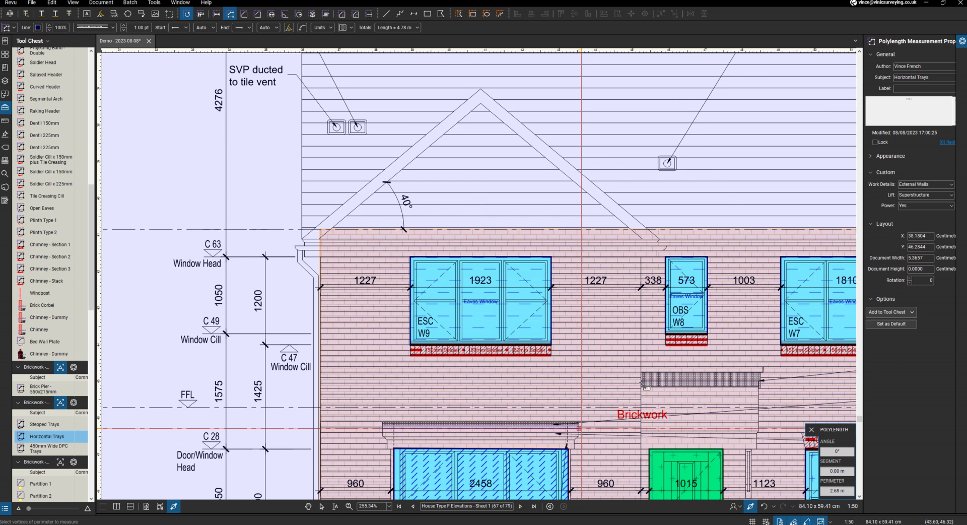
{"action": "left_click", "coordinate": [641, 380]}
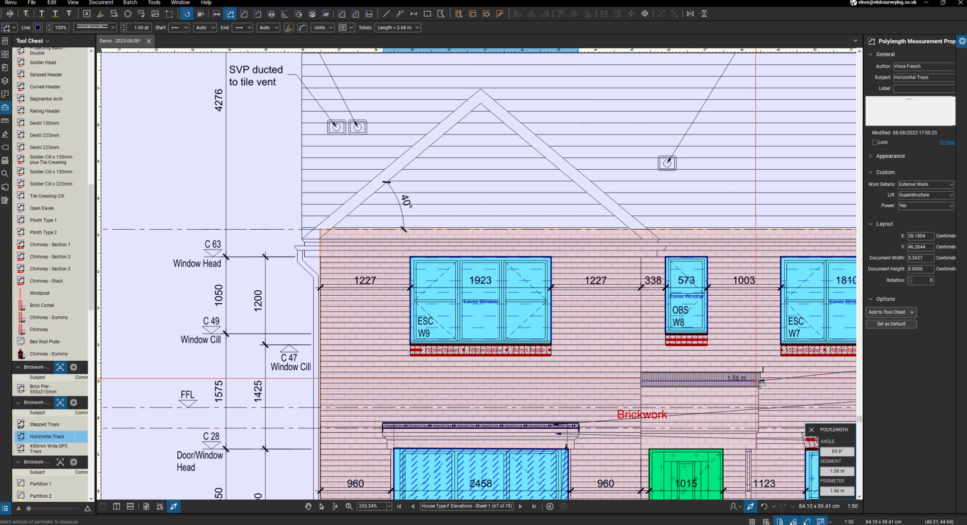
{"action": "double_click", "coordinate": [761, 381]}
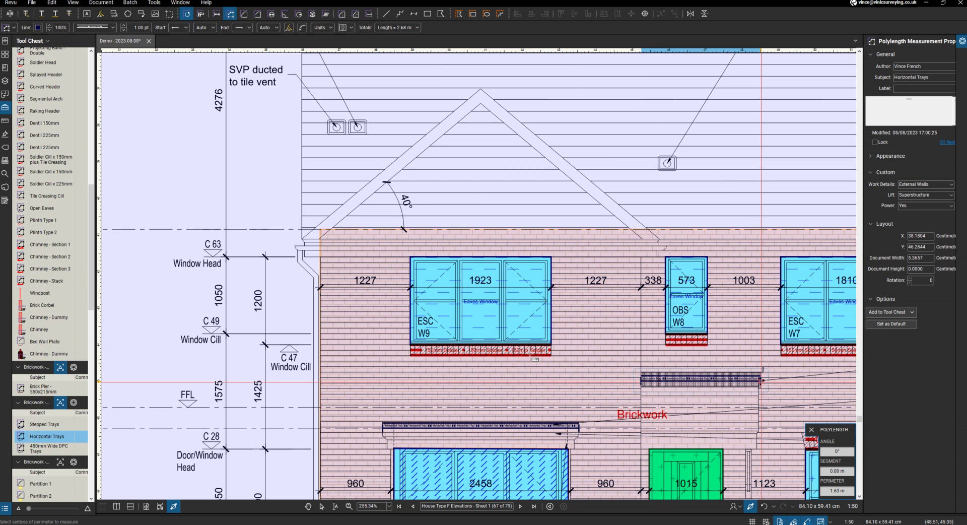
Step: Measure a Stepped Tray along the sloping canopy roof line beside the bay window on the upper side elevation
{"action": "scroll", "coordinate": [500, 337], "scroll_direction": "down", "scroll_amount": 5}
{"action": "scroll", "coordinate": [467, 321], "scroll_direction": "up", "scroll_amount": 10}
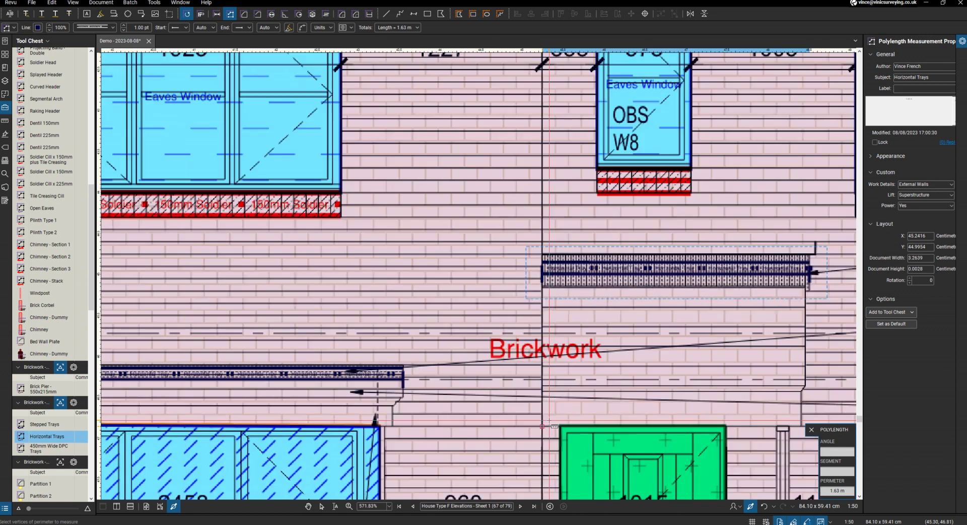
{"action": "scroll", "coordinate": [467, 320], "scroll_direction": "down", "scroll_amount": 8}
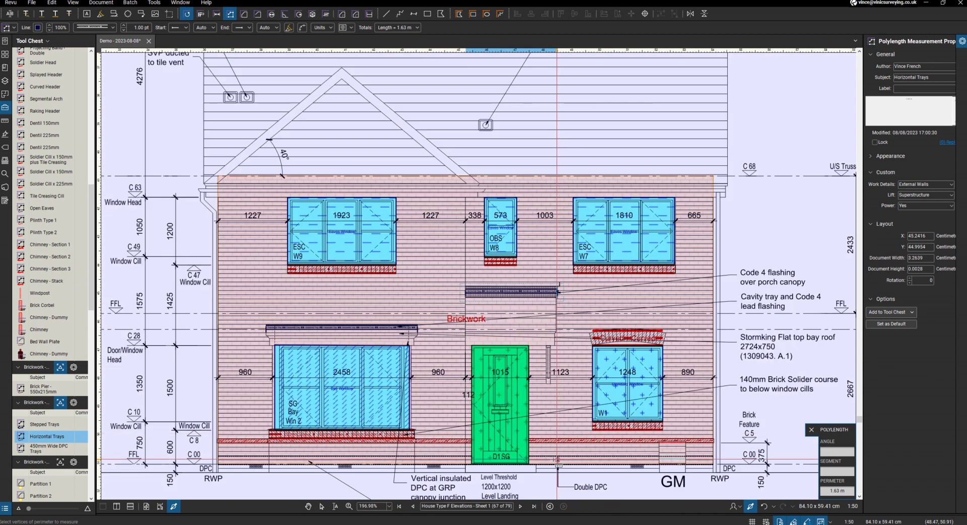
{"action": "scroll", "coordinate": [506, 375], "scroll_direction": "down", "scroll_amount": 3}
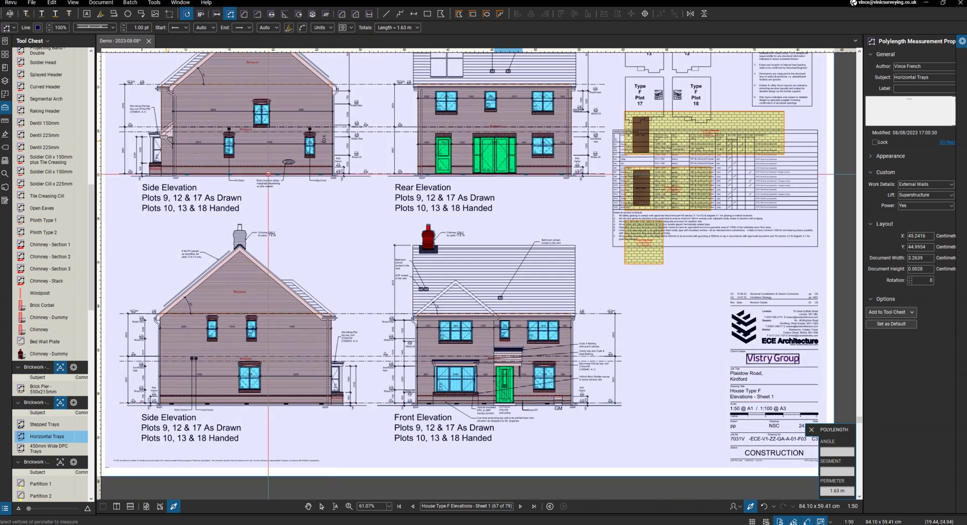
{"action": "scroll", "coordinate": [158, 121], "scroll_direction": "up", "scroll_amount": 3}
{"action": "scroll", "coordinate": [164, 121], "scroll_direction": "up", "scroll_amount": 5}
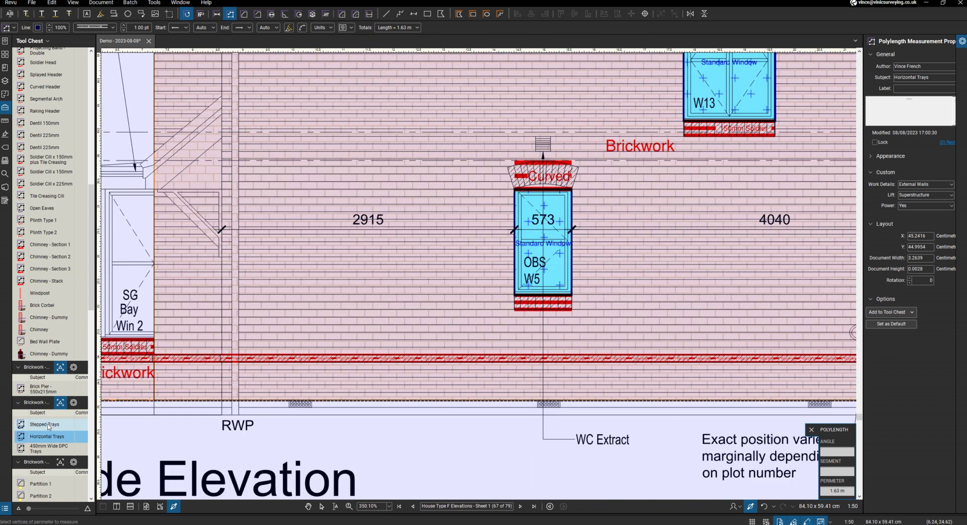
{"action": "left_click", "coordinate": [44, 424]}
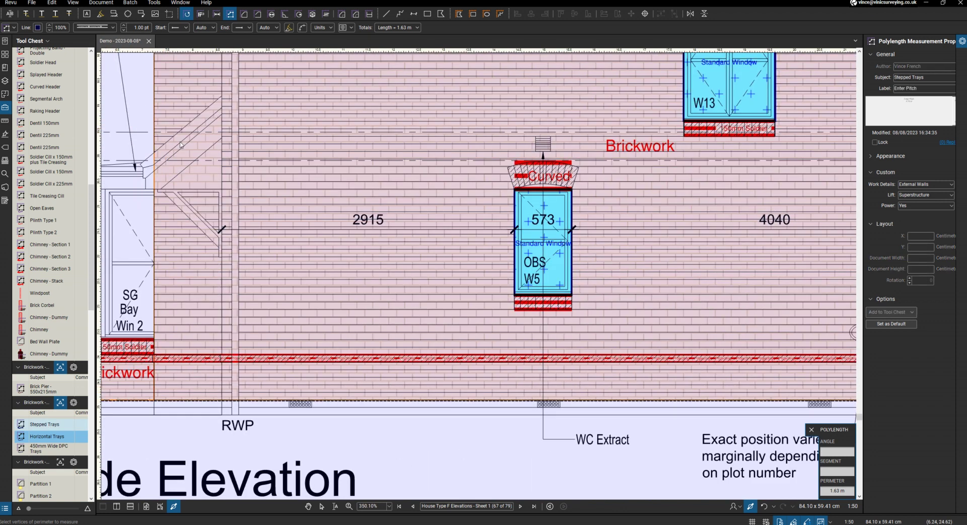
{"action": "left_click", "coordinate": [153, 152]}
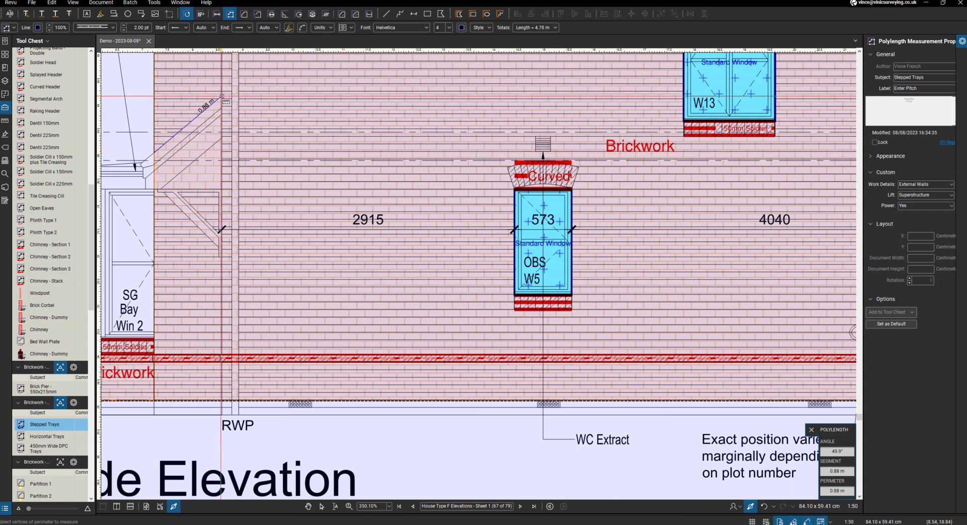
{"action": "double_click", "coordinate": [222, 95]}
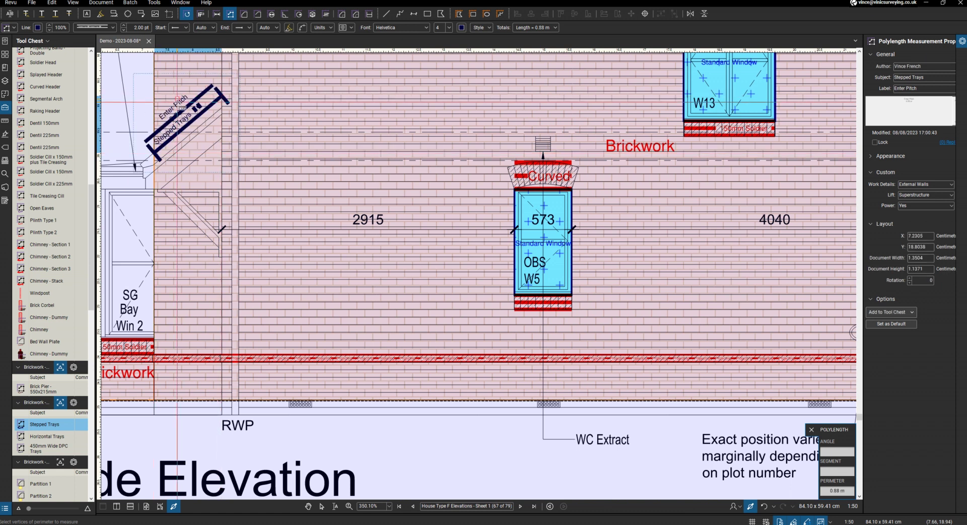
Step: Display the Markups List and end the Stepped Trays measurement
{"action": "scroll", "coordinate": [317, 342], "scroll_direction": "down", "scroll_amount": 3}
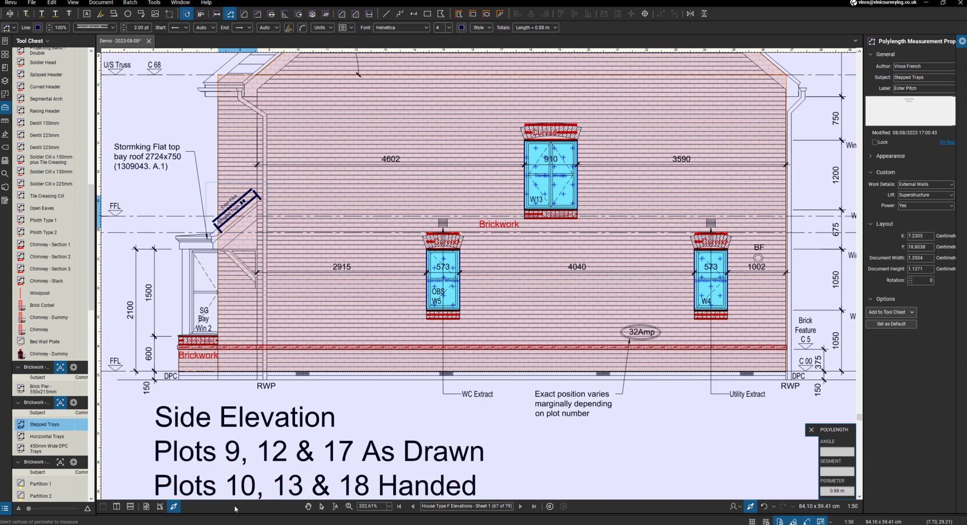
{"action": "left_click", "coordinate": [237, 513]}
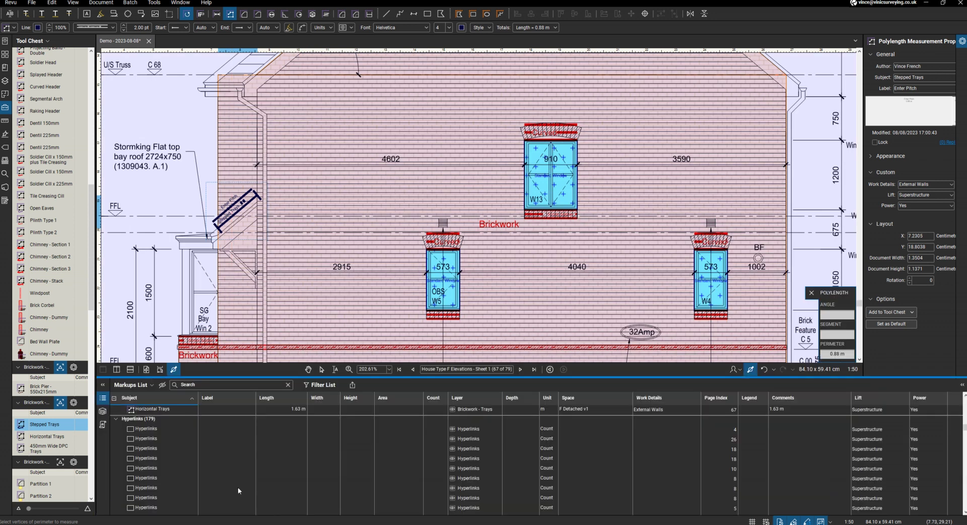
{"action": "key", "text": "Escape"}
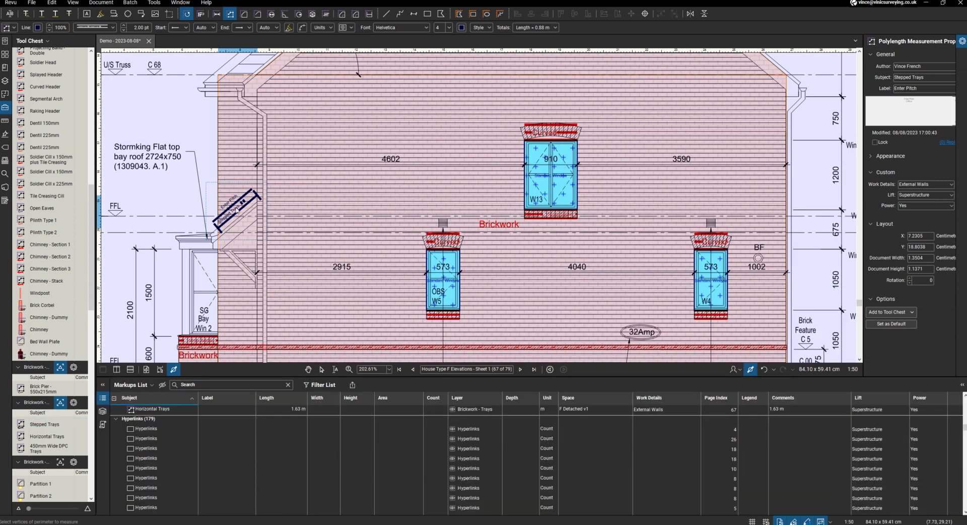
Step: Set the label of the Stepped Trays measurement beside the bay roof to a pitch of 40
{"action": "key", "text": "Escape"}
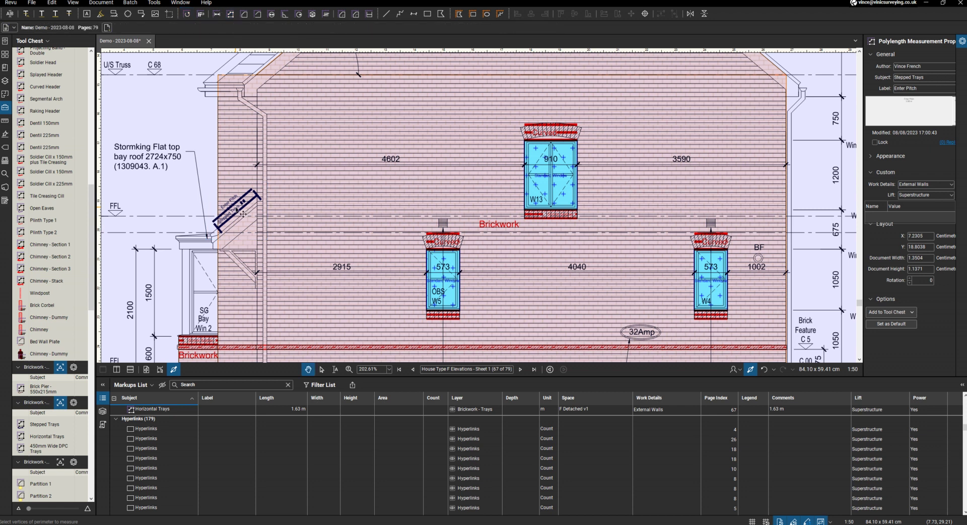
{"action": "left_click", "coordinate": [242, 214]}
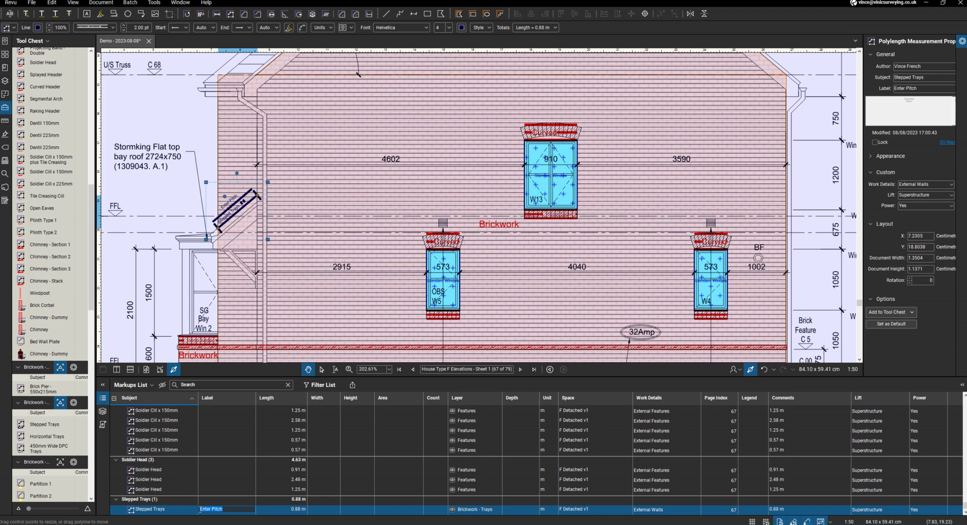
{"action": "type", "text": "40"}
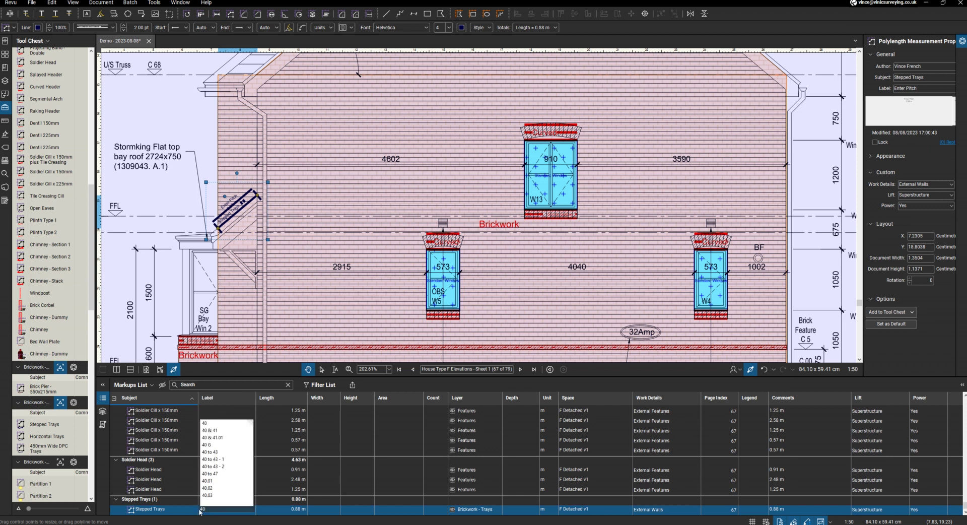
{"action": "key", "text": "Return"}
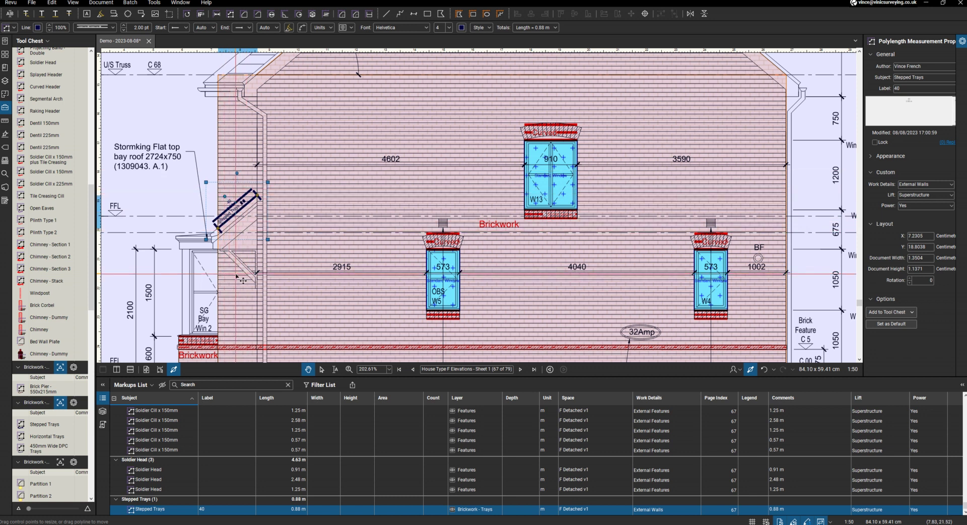
Step: Place a Make Good - Detached text box between the upper side elevation and the rear elevation
{"action": "scroll", "coordinate": [242, 280], "scroll_direction": "down", "scroll_amount": 5}
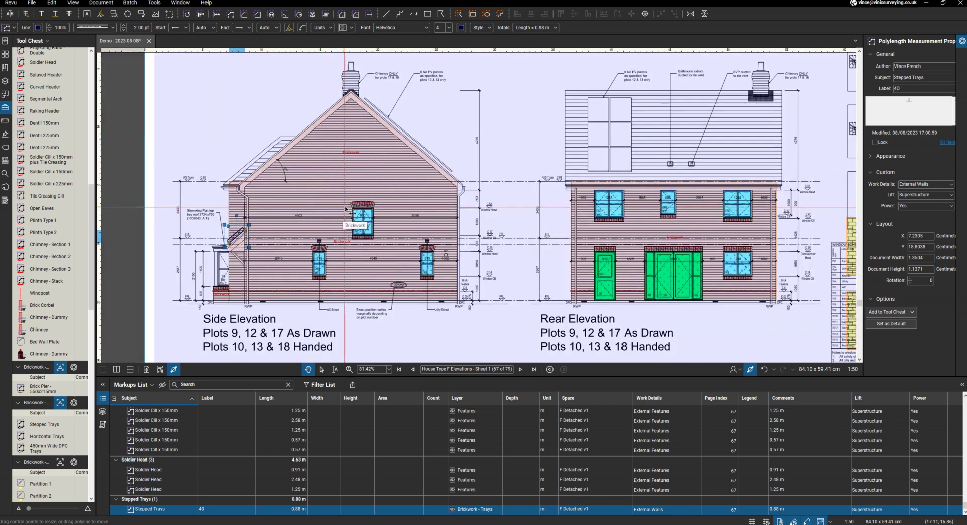
{"action": "scroll", "coordinate": [454, 221], "scroll_direction": "down", "scroll_amount": 2}
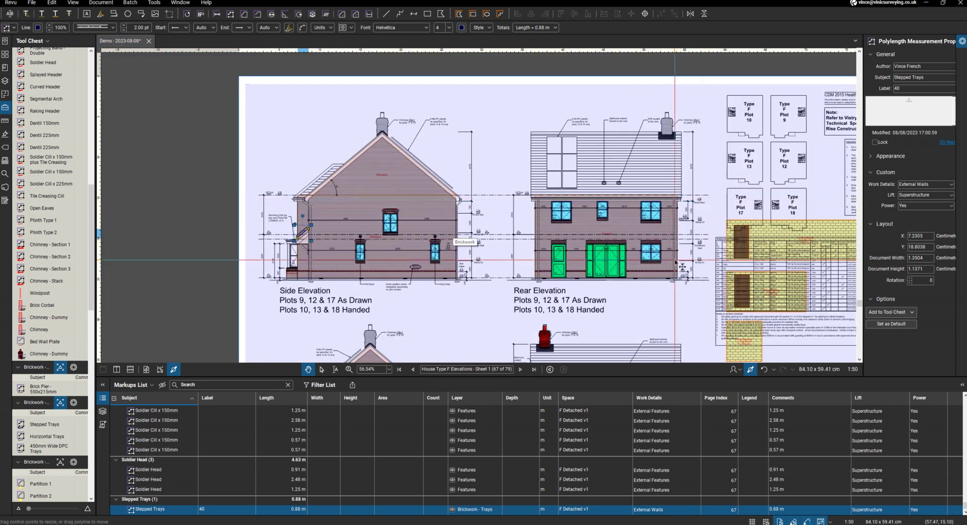
{"action": "scroll", "coordinate": [774, 267], "scroll_direction": "down", "scroll_amount": 2}
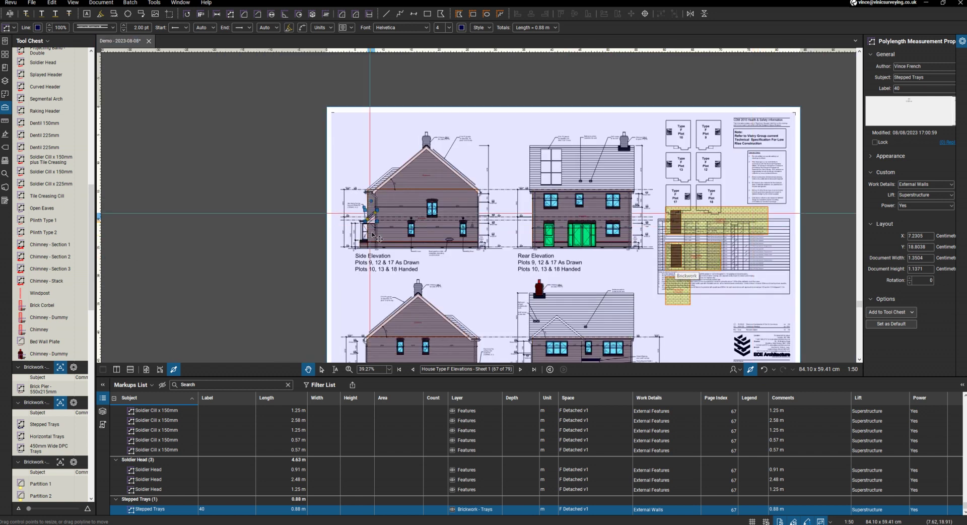
{"action": "scroll", "coordinate": [69, 343], "scroll_direction": "up", "scroll_amount": 5}
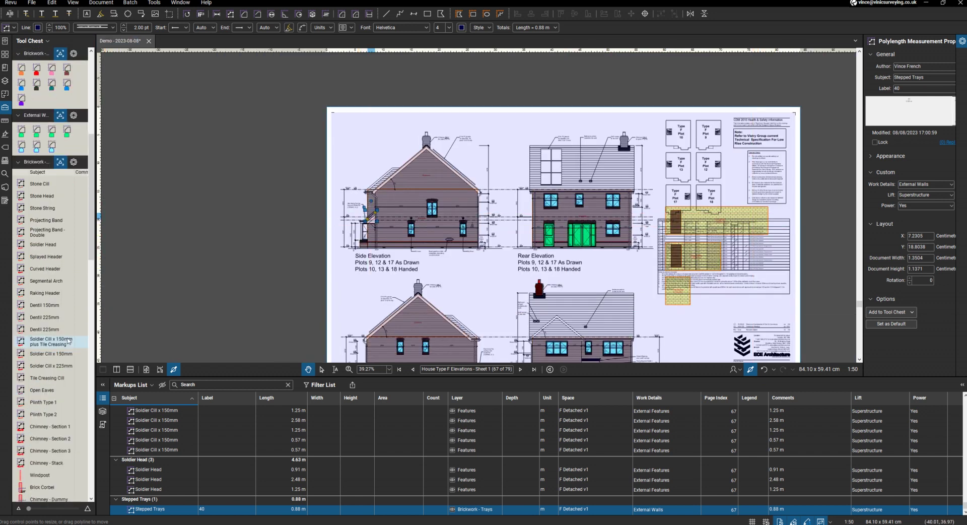
{"action": "scroll", "coordinate": [68, 341], "scroll_direction": "down", "scroll_amount": 10}
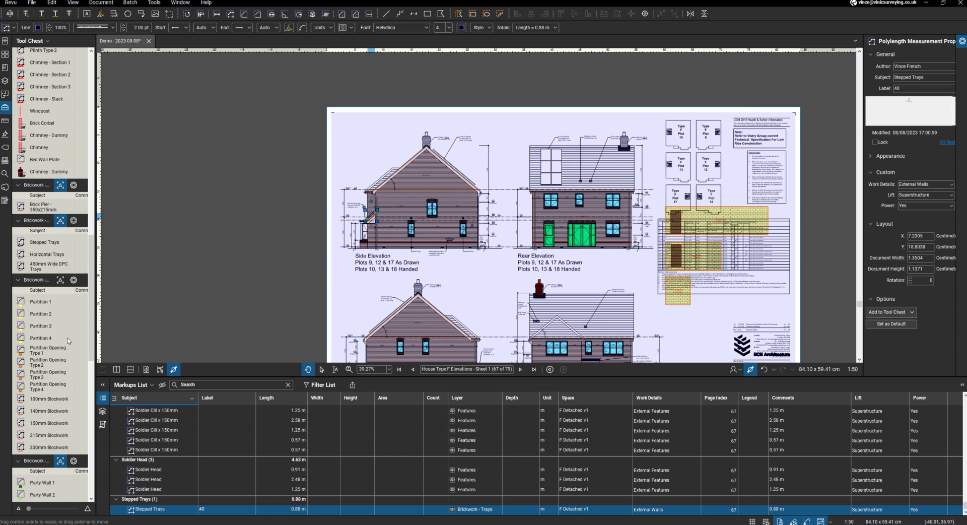
{"action": "scroll", "coordinate": [69, 340], "scroll_direction": "down", "scroll_amount": 5}
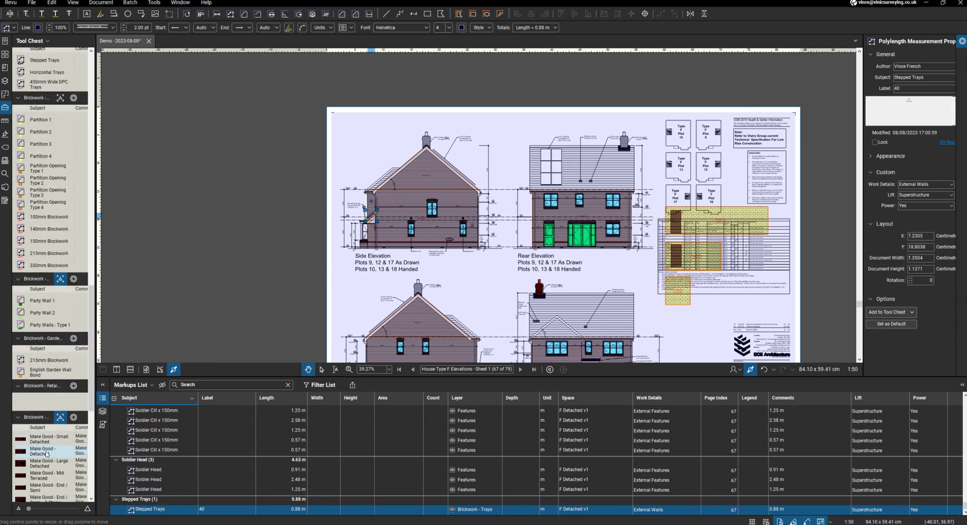
{"action": "left_click", "coordinate": [498, 153]}
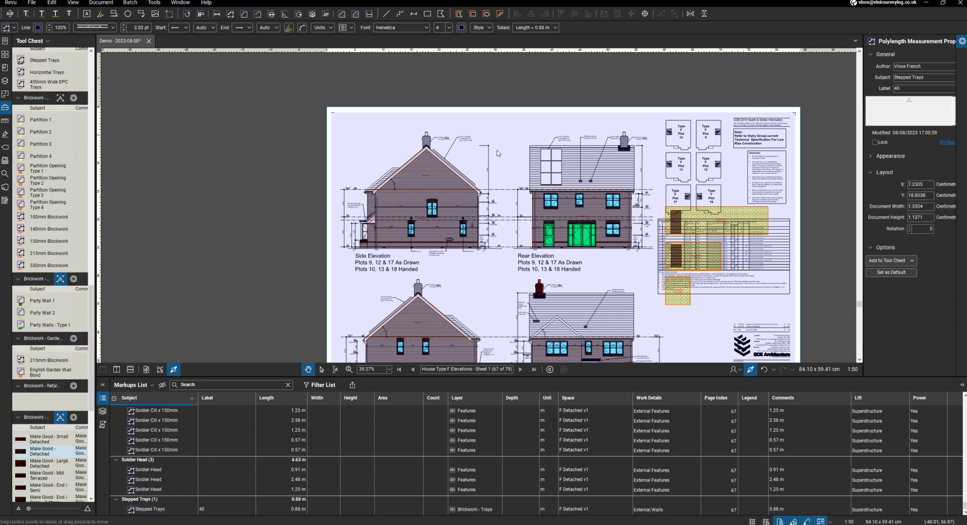
{"action": "left_click", "coordinate": [50, 451]}
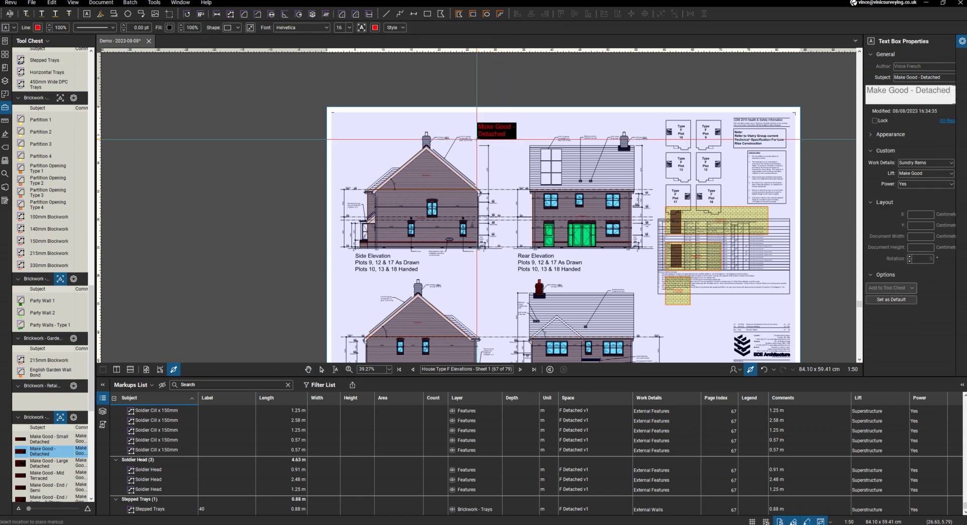
{"action": "scroll", "coordinate": [447, 262], "scroll_direction": "down", "scroll_amount": 2}
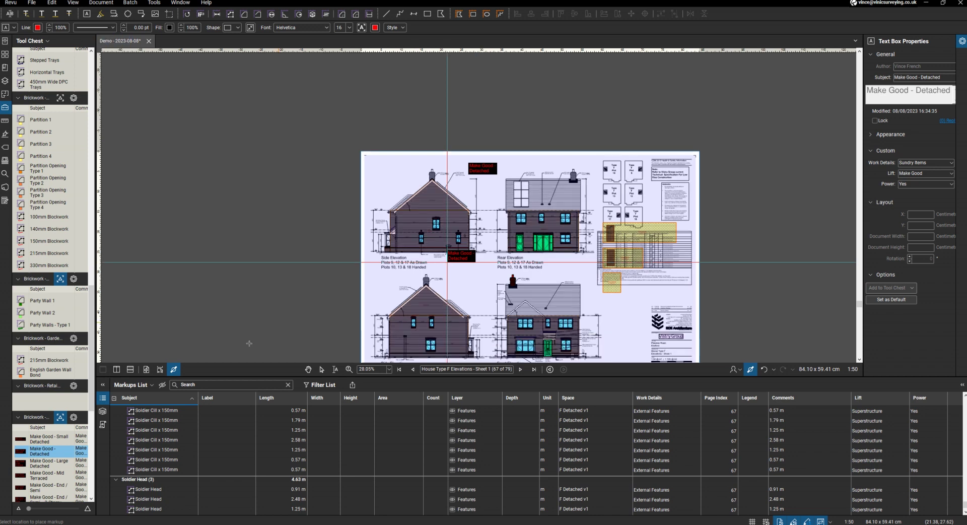
Step: Place Scaffold Lift Templates across the upper and lower pairs of elevations, aligned with the DPC level, and end the placement
{"action": "scroll", "coordinate": [44, 454], "scroll_direction": "down", "scroll_amount": 4}
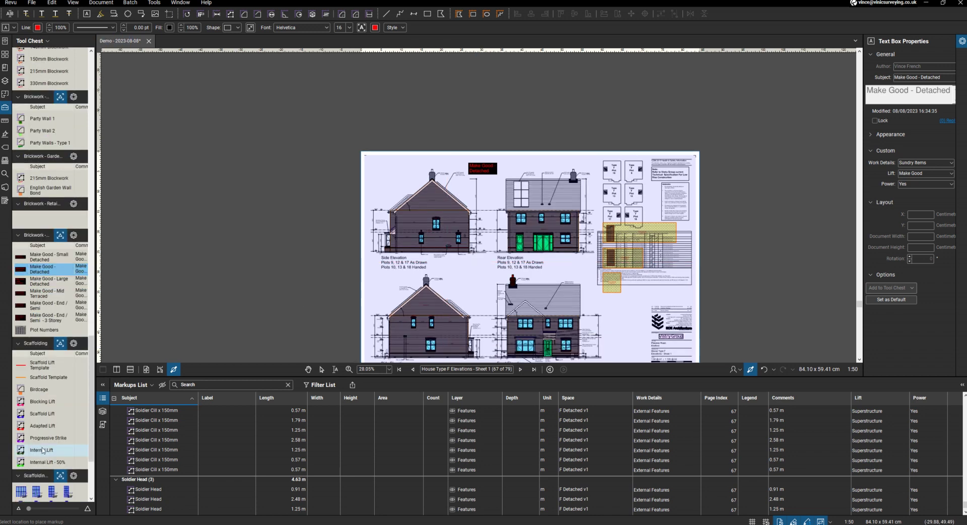
{"action": "left_click", "coordinate": [49, 371]}
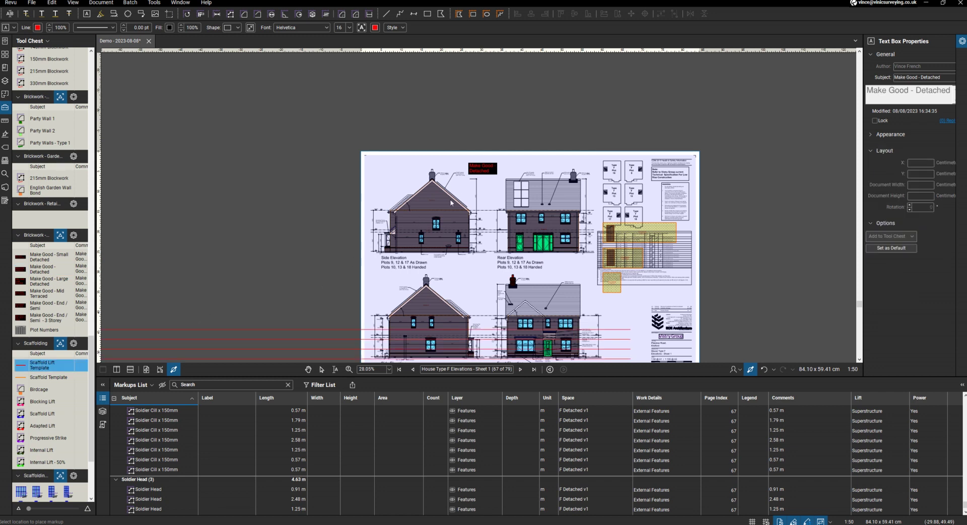
{"action": "scroll", "coordinate": [460, 197], "scroll_direction": "up", "scroll_amount": 3}
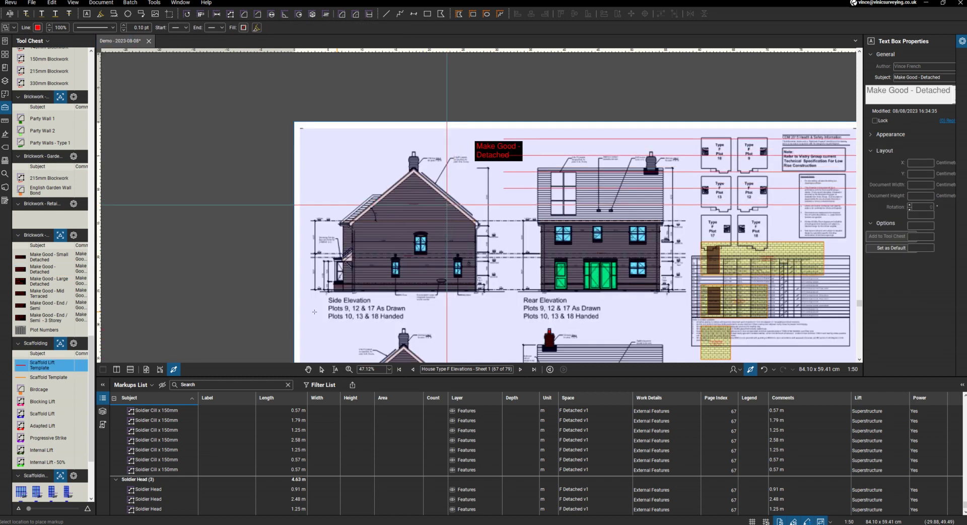
{"action": "scroll", "coordinate": [319, 287], "scroll_direction": "up", "scroll_amount": 3}
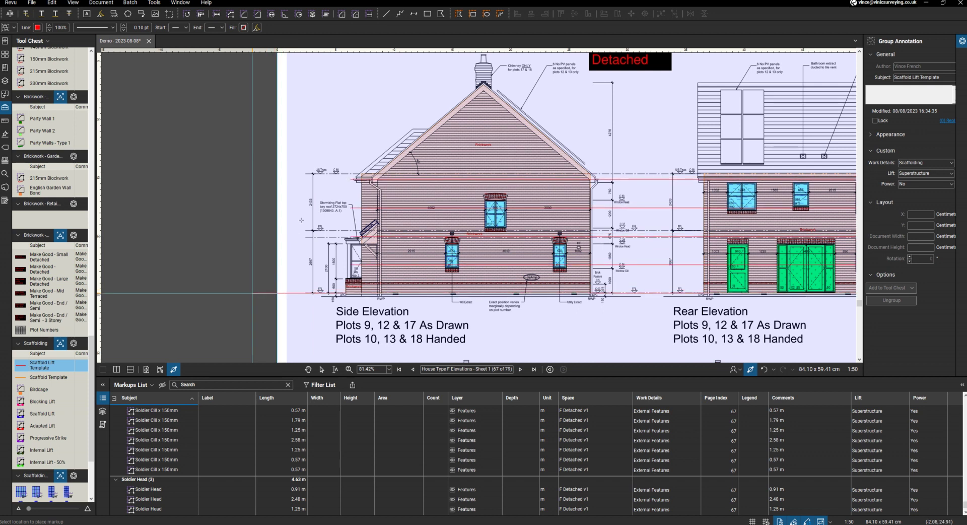
{"action": "scroll", "coordinate": [252, 294], "scroll_direction": "down", "scroll_amount": 8}
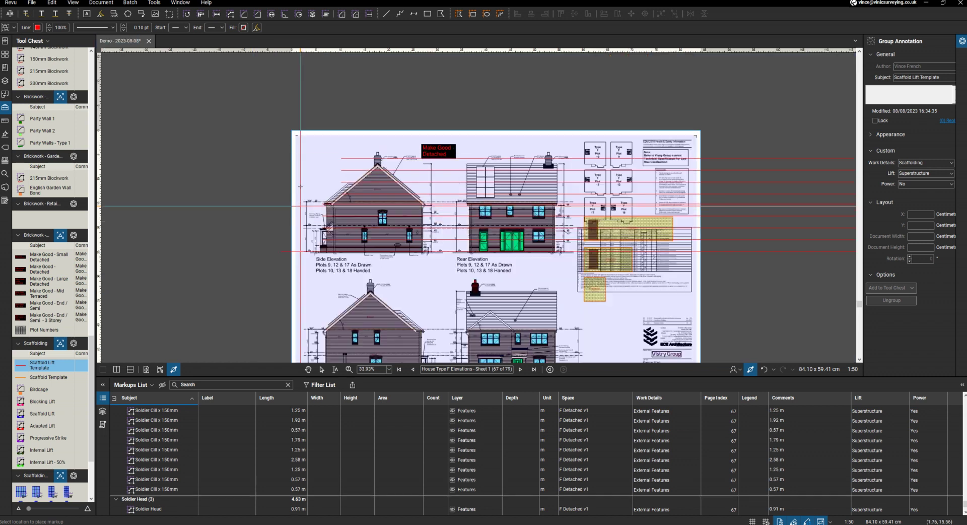
{"action": "scroll", "coordinate": [290, 297], "scroll_direction": "up", "scroll_amount": 8}
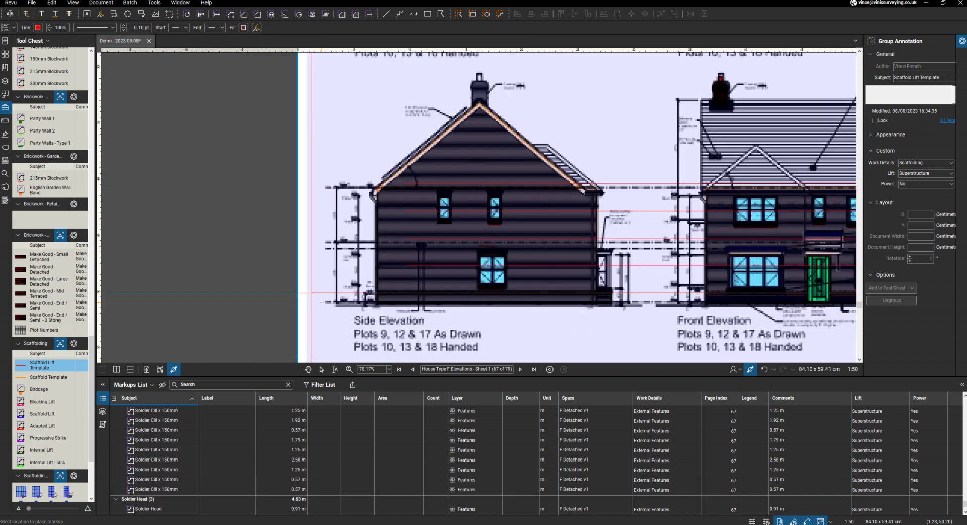
{"action": "scroll", "coordinate": [321, 302], "scroll_direction": "up", "scroll_amount": 3}
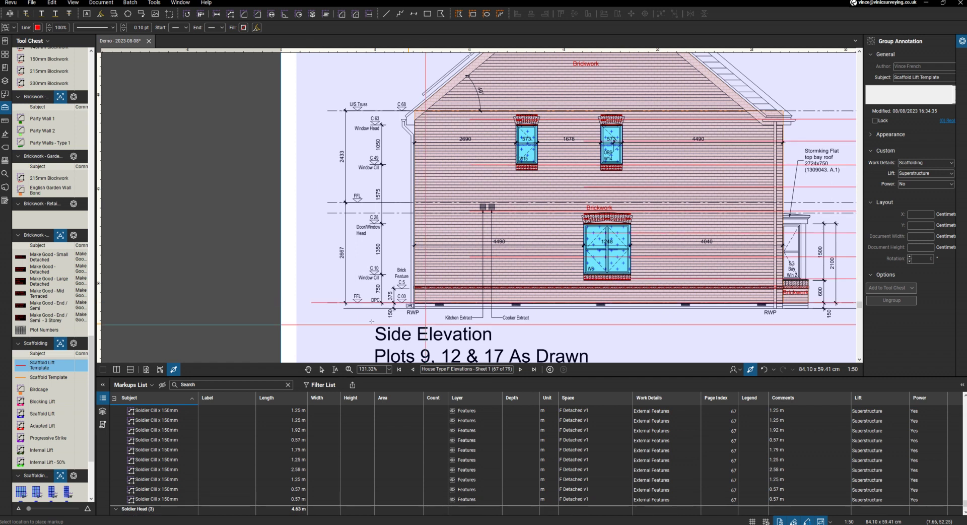
{"action": "key", "text": "Escape"}
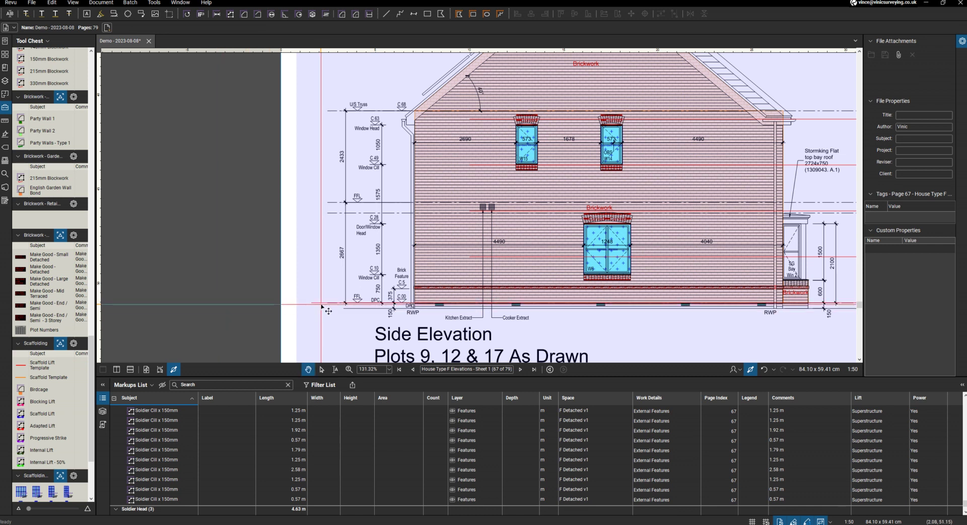
Step: Shift the lower Scaffold Lift Template sideways so its lines begin beyond the sheet edge beside the lower side elevation
{"action": "left_click_drag", "start_coordinate": [328, 311], "coordinate": [324, 309]}
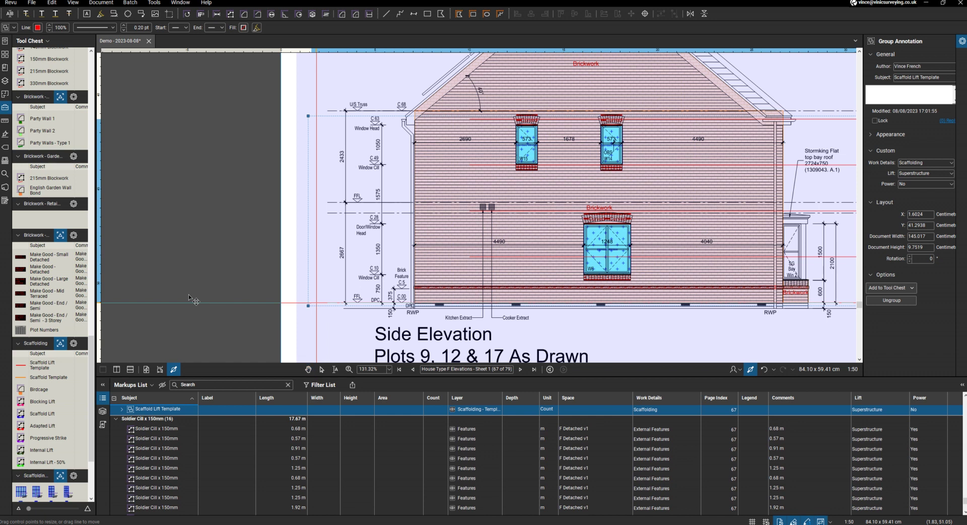
{"action": "left_click_drag", "start_coordinate": [188, 297], "coordinate": [189, 295]}
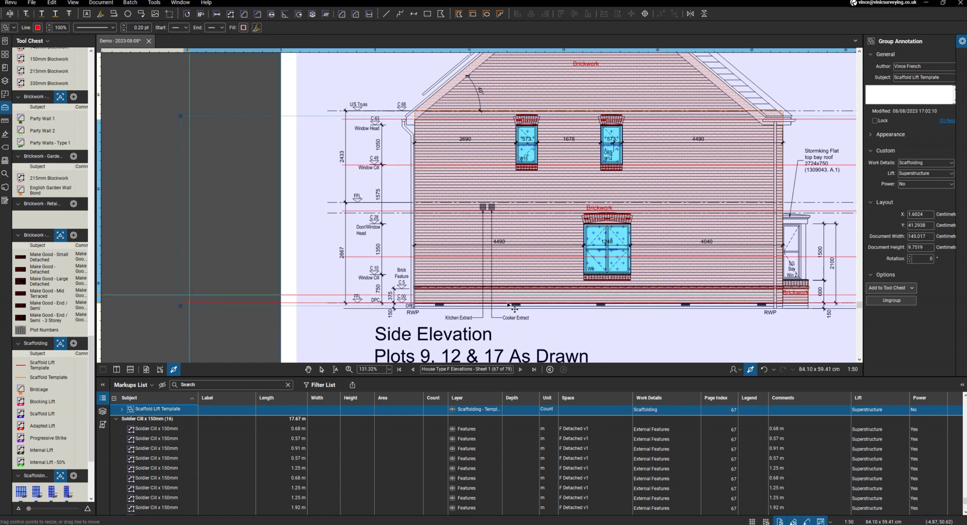
{"action": "key", "text": "Escape"}
{"action": "scroll", "coordinate": [298, 304], "scroll_direction": "down", "scroll_amount": 2}
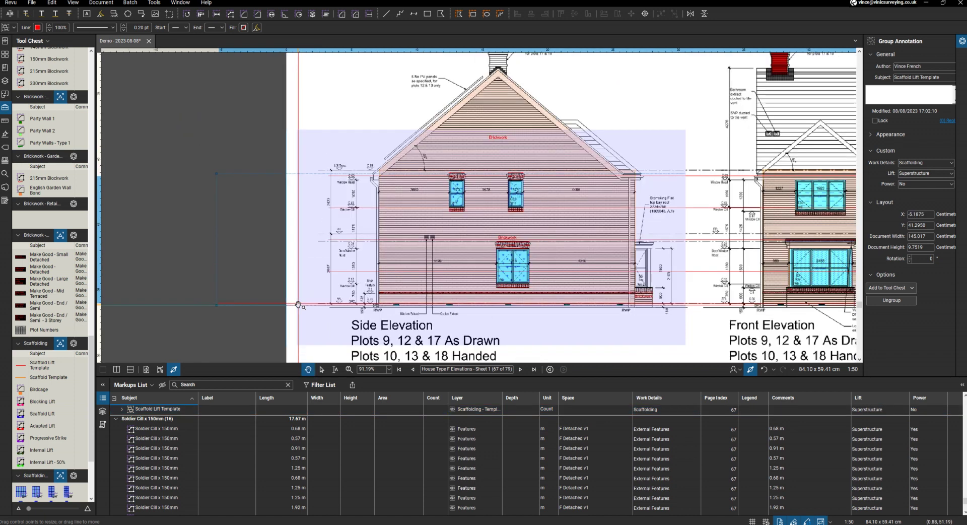
Step: Measure a Blocking Lift along the DPC line of the lower side elevation, from the wall corner to the bay's outer edge
{"action": "left_click", "coordinate": [51, 401]}
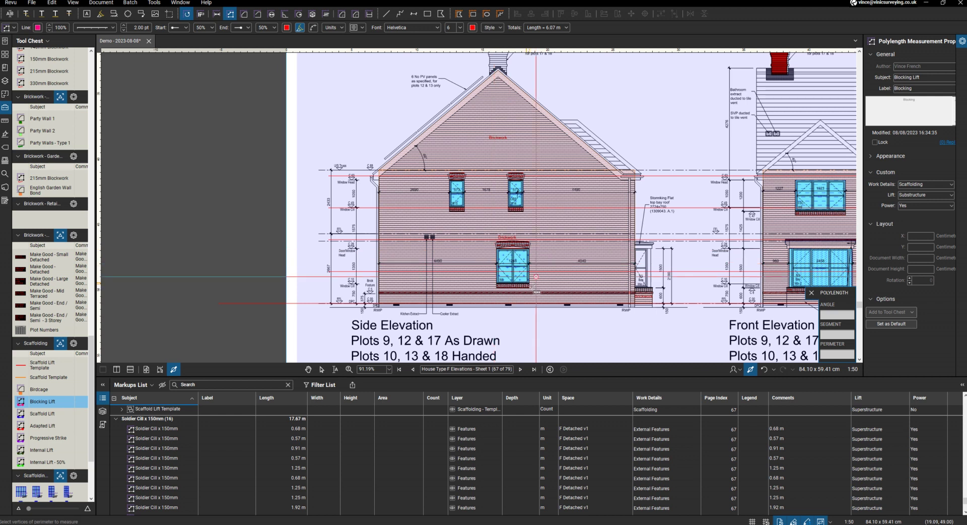
{"action": "scroll", "coordinate": [468, 304], "scroll_direction": "up", "scroll_amount": 4}
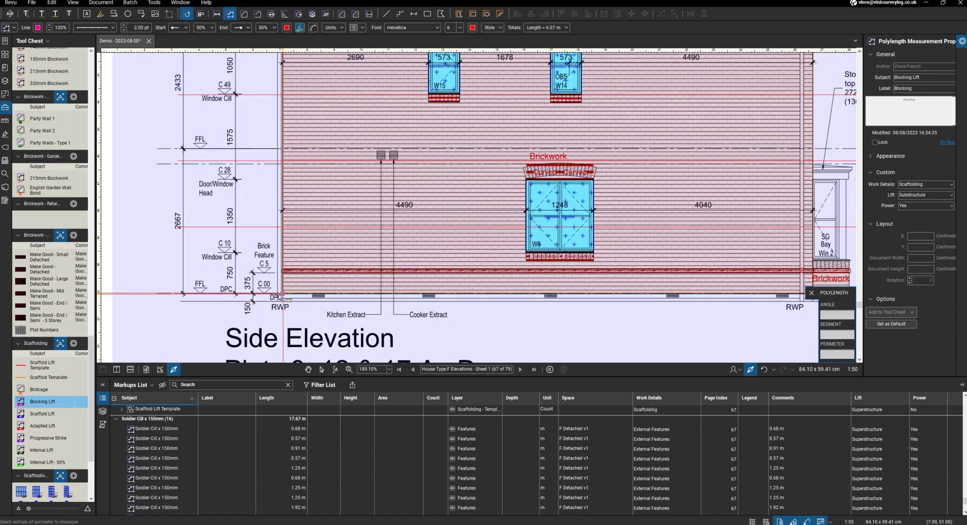
{"action": "left_click", "coordinate": [283, 294]}
{"action": "scroll", "coordinate": [284, 294], "scroll_direction": "down", "scroll_amount": 4}
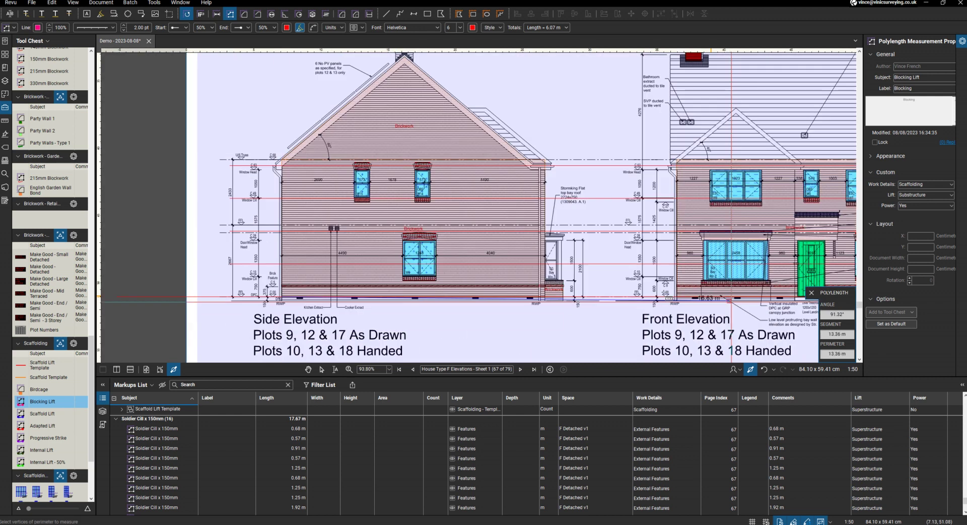
{"action": "scroll", "coordinate": [562, 297], "scroll_direction": "up", "scroll_amount": 5}
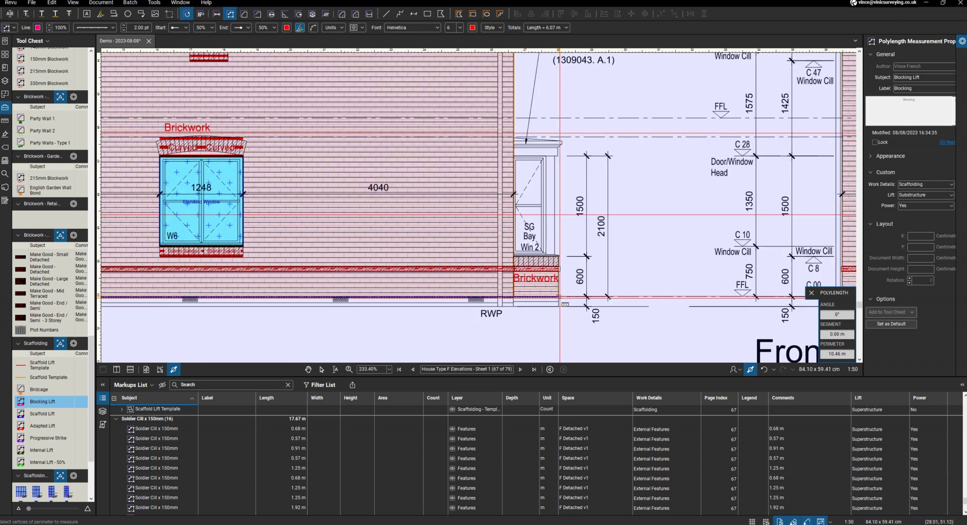
{"action": "double_click", "coordinate": [559, 297]}
Step: Measure a Blocking Lift along the DPC line across the full width of the front elevation
{"action": "scroll", "coordinate": [725, 301], "scroll_direction": "down", "scroll_amount": 4}
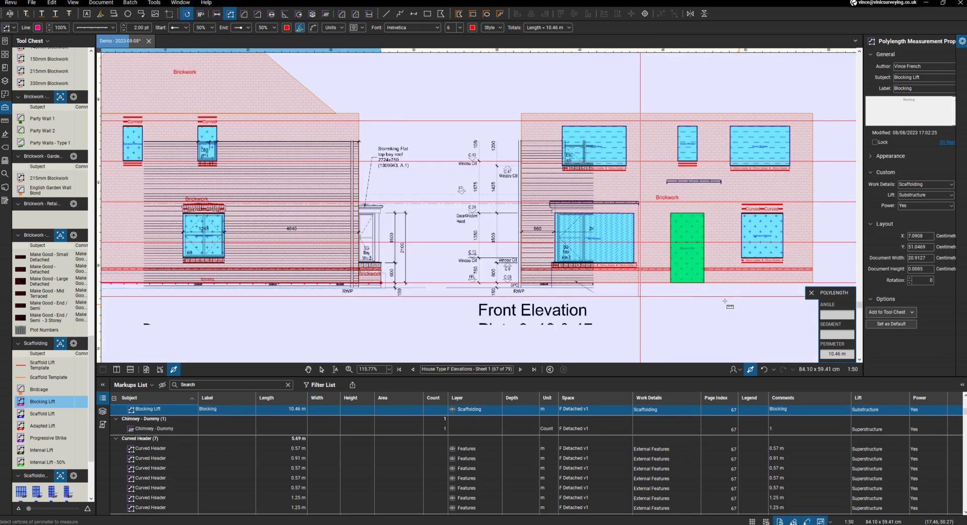
{"action": "scroll", "coordinate": [725, 301], "scroll_direction": "up", "scroll_amount": 3}
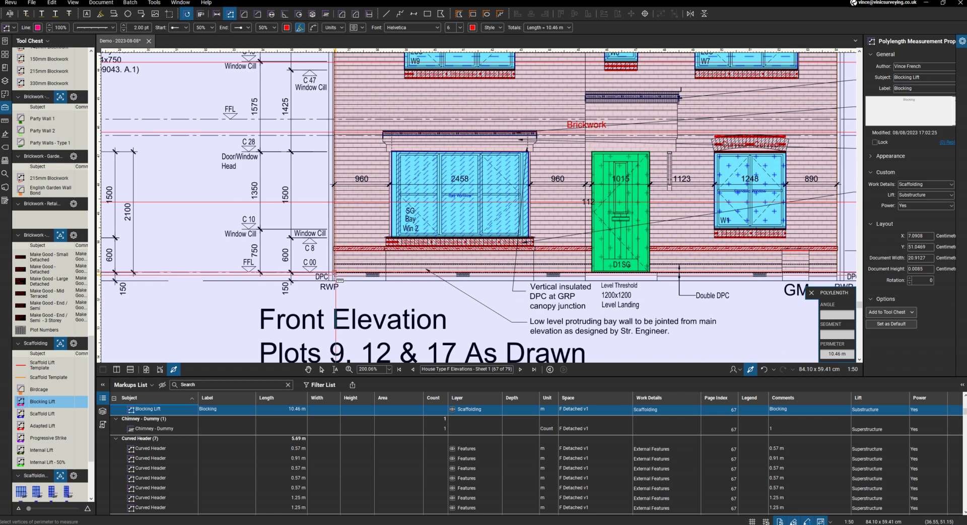
{"action": "left_click", "coordinate": [344, 273]}
{"action": "scroll", "coordinate": [344, 272], "scroll_direction": "down", "scroll_amount": 3}
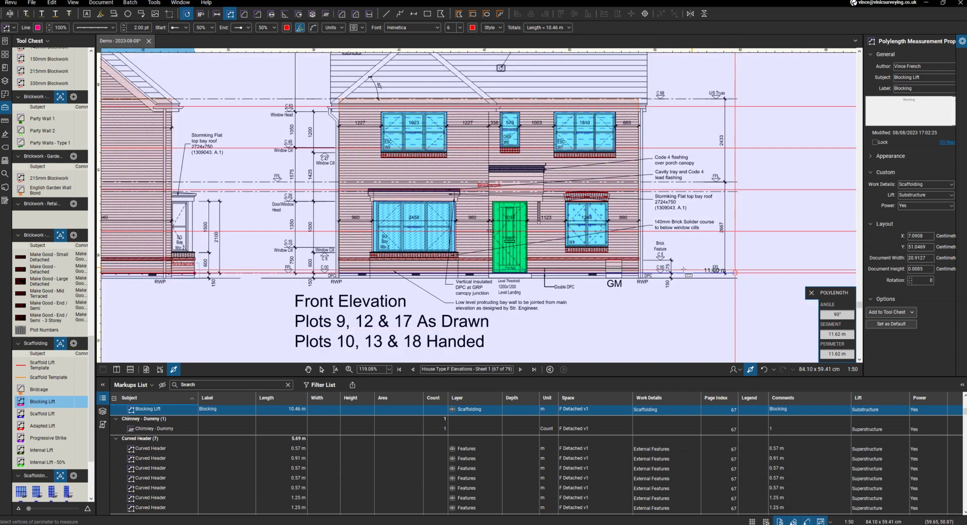
{"action": "scroll", "coordinate": [625, 276], "scroll_direction": "up", "scroll_amount": 3}
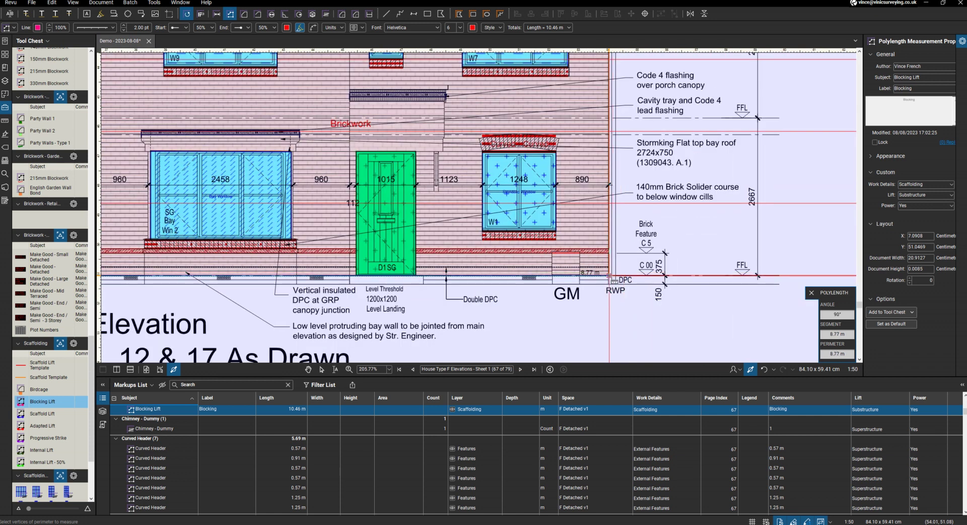
{"action": "double_click", "coordinate": [610, 277]}
Step: Measure a Blocking Lift along the DPC line across the full width of the rear elevation
{"action": "scroll", "coordinate": [626, 309], "scroll_direction": "down", "scroll_amount": 5}
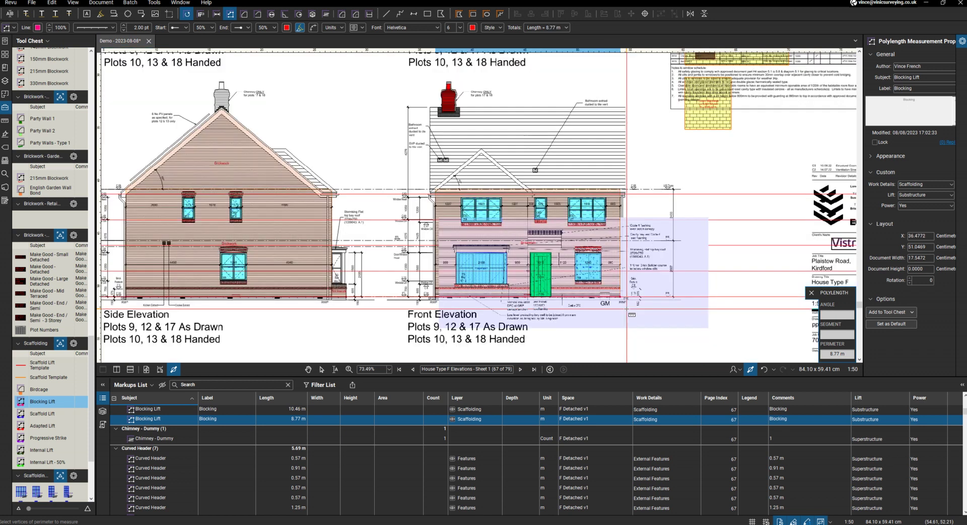
{"action": "scroll", "coordinate": [502, 87], "scroll_direction": "down", "scroll_amount": 2}
{"action": "scroll", "coordinate": [409, 171], "scroll_direction": "up", "scroll_amount": 7}
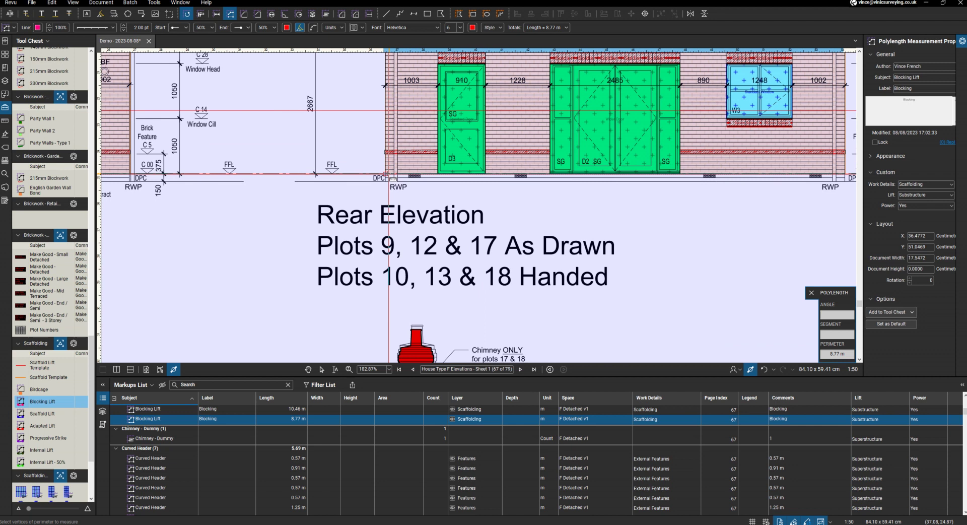
{"action": "scroll", "coordinate": [397, 194], "scroll_direction": "down", "scroll_amount": 2}
{"action": "scroll", "coordinate": [604, 193], "scroll_direction": "up", "scroll_amount": 1}
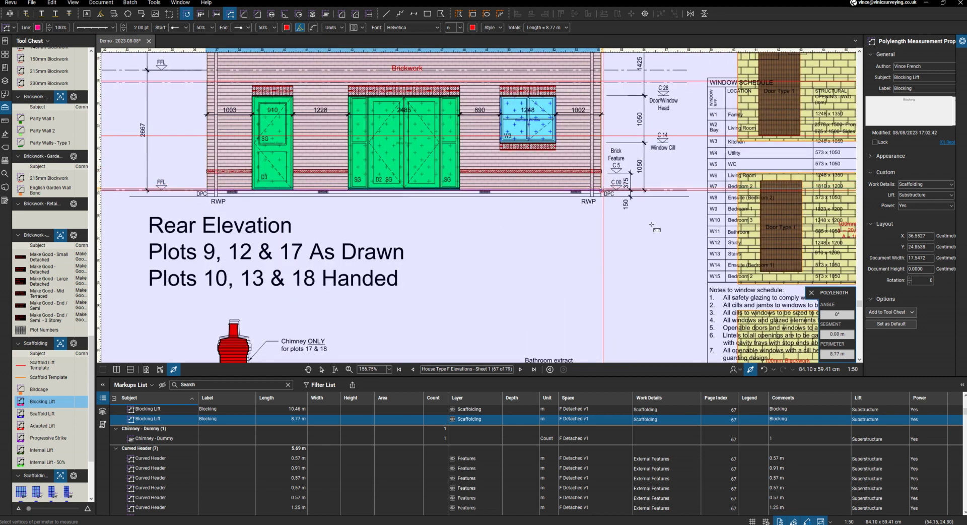
Step: Measure a Blocking Lift along the DPC line of the upper side elevation, from the wall corner to the bay's outer edge
{"action": "scroll", "coordinate": [659, 230], "scroll_direction": "down", "scroll_amount": 5}
{"action": "scroll", "coordinate": [347, 205], "scroll_direction": "up", "scroll_amount": 7}
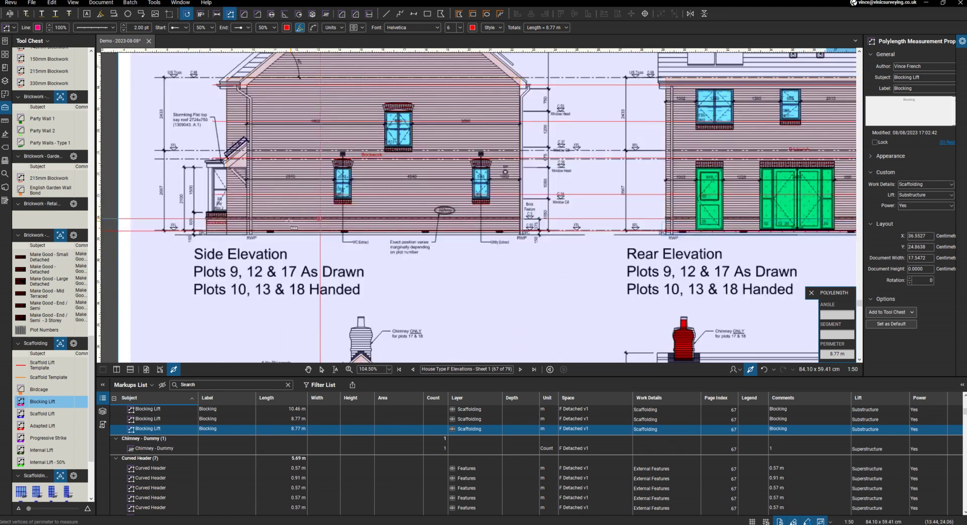
{"action": "left_click", "coordinate": [141, 241]}
{"action": "key", "text": "Return"}
Step: Measure Scaffold Lifts across the full main wall of the upper side elevation along the first and second template lines above the DPC
{"action": "left_click", "coordinate": [42, 413]}
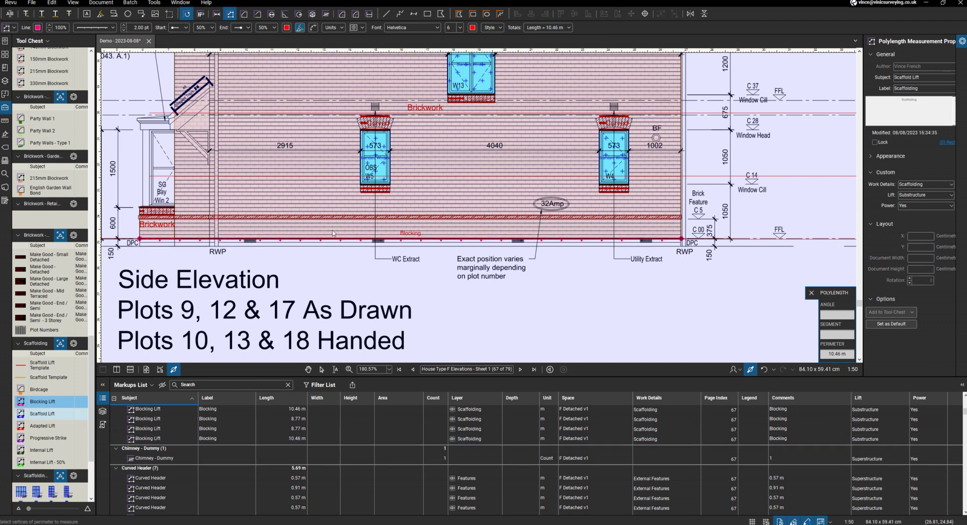
{"action": "scroll", "coordinate": [238, 214], "scroll_direction": "up", "scroll_amount": 2}
{"action": "left_click", "coordinate": [239, 220]}
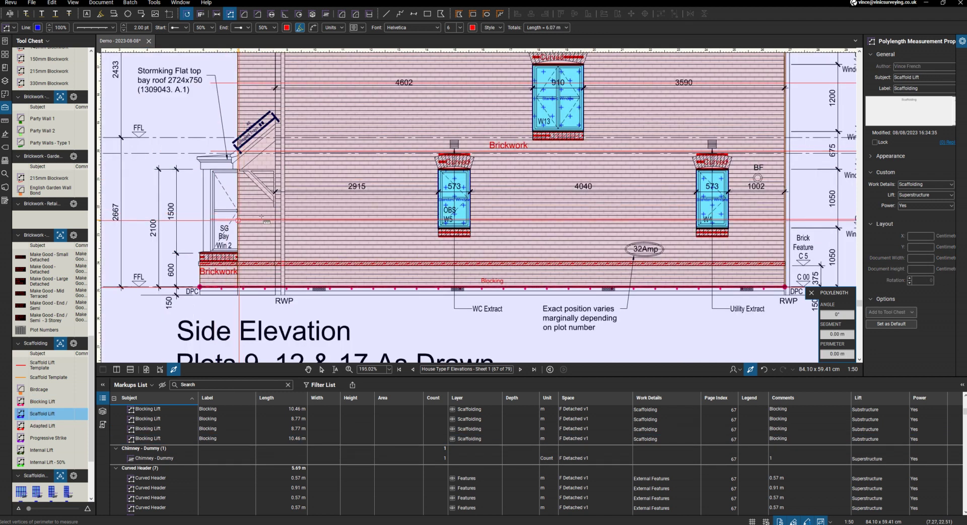
{"action": "double_click", "coordinate": [786, 221]}
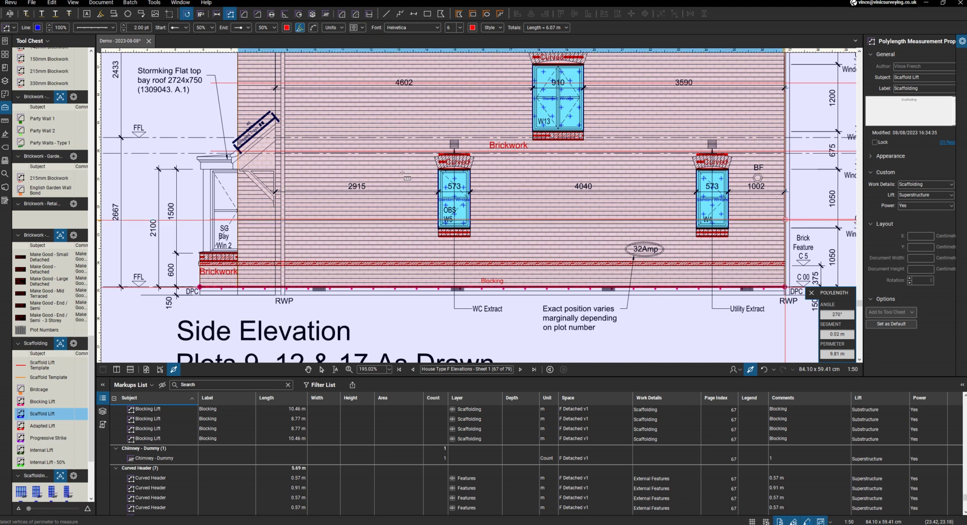
{"action": "left_click", "coordinate": [240, 152]}
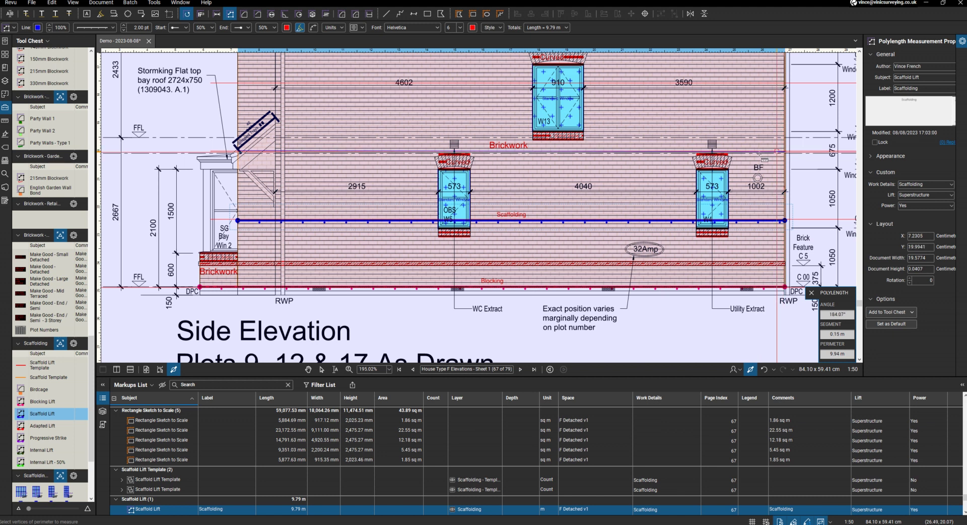
{"action": "key", "text": "Return"}
Step: Measure Scaffold Lifts across the upper side elevation's main wall along the third and fourth template lines, up to eaves level
{"action": "scroll", "coordinate": [760, 154], "scroll_direction": "down", "scroll_amount": 3}
{"action": "scroll", "coordinate": [289, 194], "scroll_direction": "up", "scroll_amount": 5}
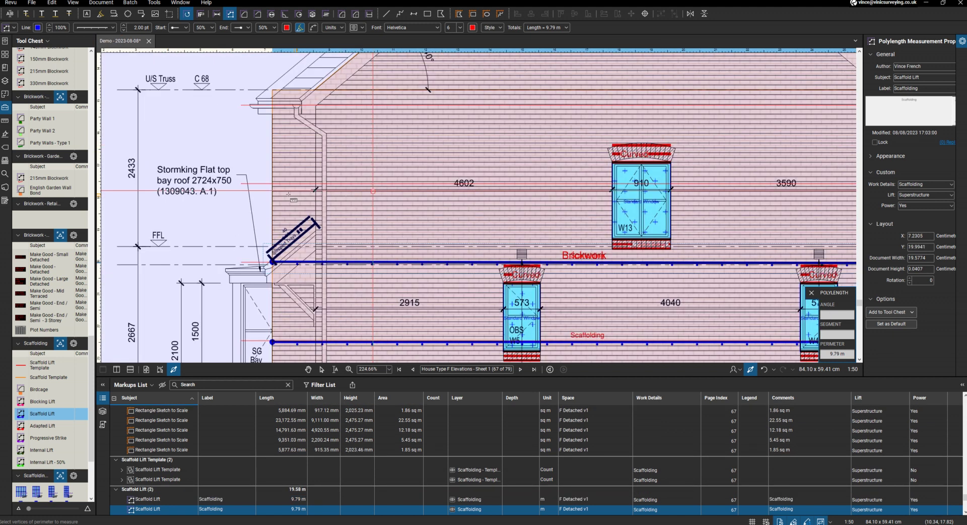
{"action": "left_click", "coordinate": [276, 190]}
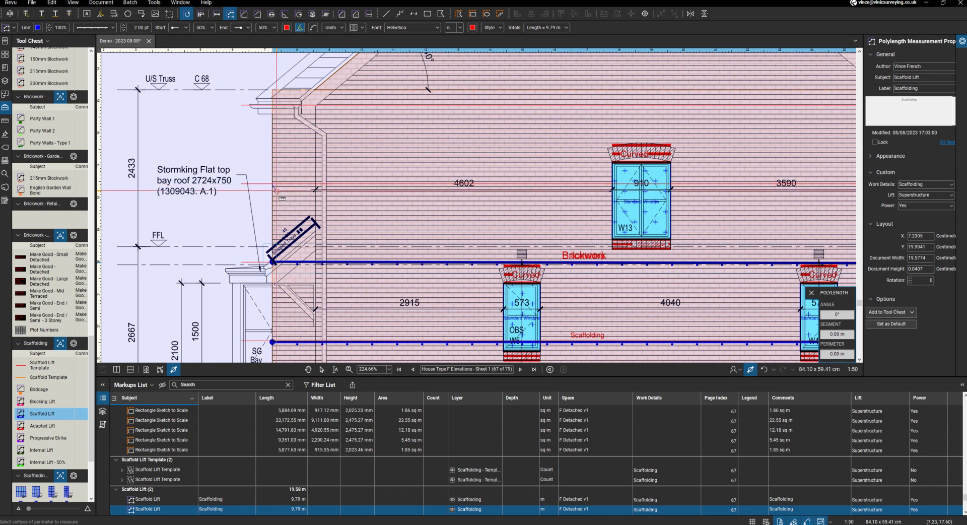
{"action": "scroll", "coordinate": [276, 191], "scroll_direction": "down", "scroll_amount": 3}
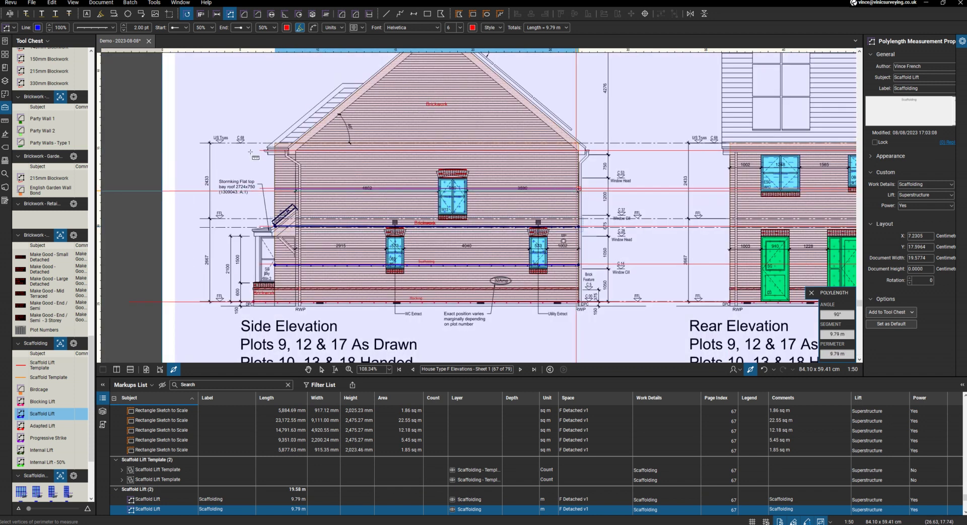
{"action": "double_click", "coordinate": [274, 156]}
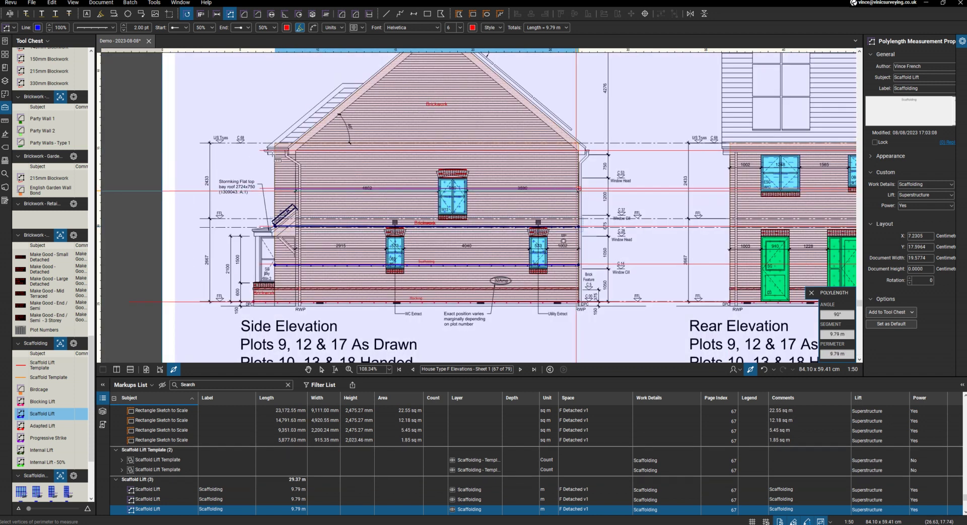
{"action": "left_click", "coordinate": [277, 151]}
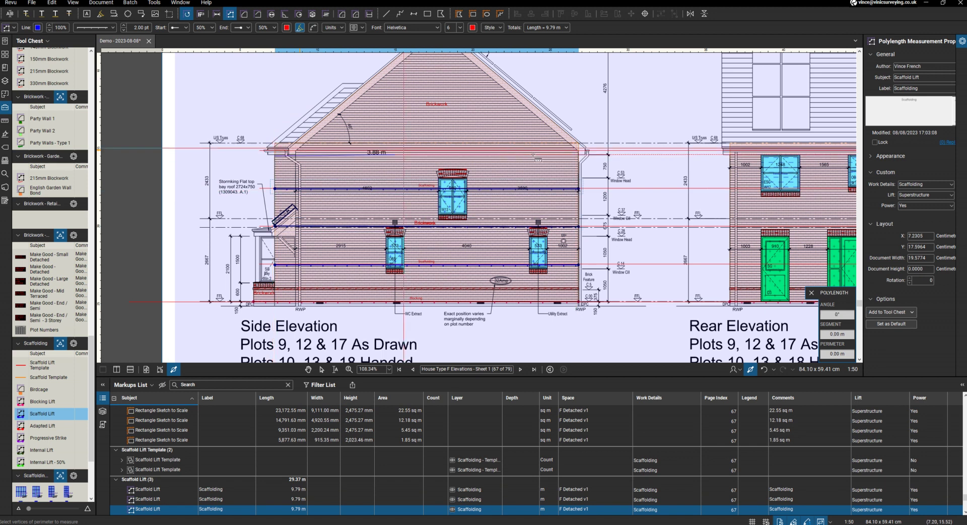
{"action": "double_click", "coordinate": [578, 156]}
Step: Measure two Scaffold Lifts between the gable slopes of the upper side elevation, about 6.8 m and 3.6 m long
{"action": "left_click", "coordinate": [340, 114]}
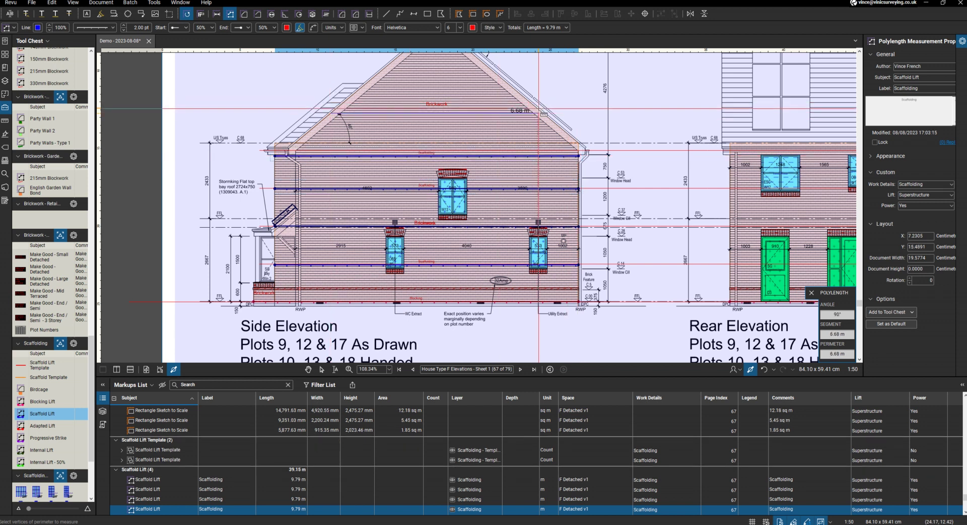
{"action": "left_click", "coordinate": [543, 113]}
{"action": "scroll", "coordinate": [392, 188], "scroll_direction": "down", "scroll_amount": 4}
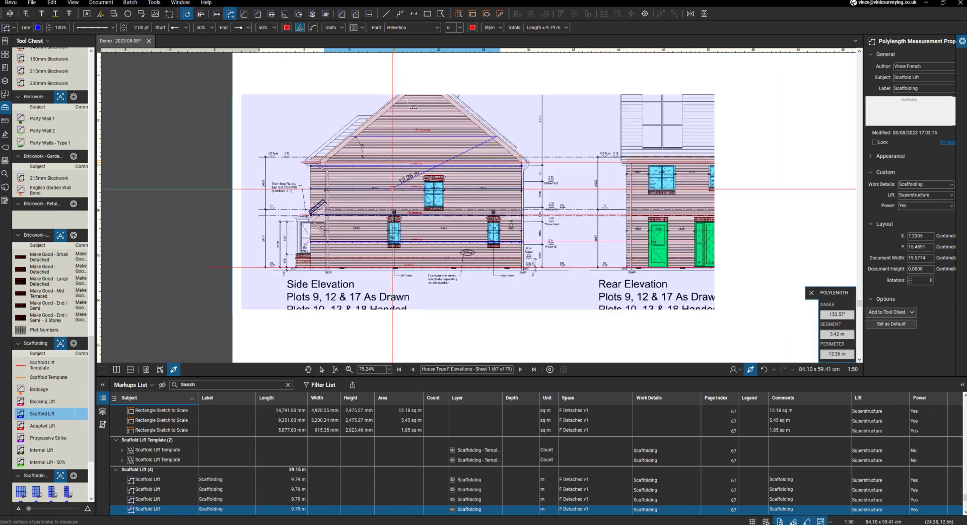
{"action": "key", "text": "Return"}
{"action": "scroll", "coordinate": [408, 103], "scroll_direction": "up", "scroll_amount": 4}
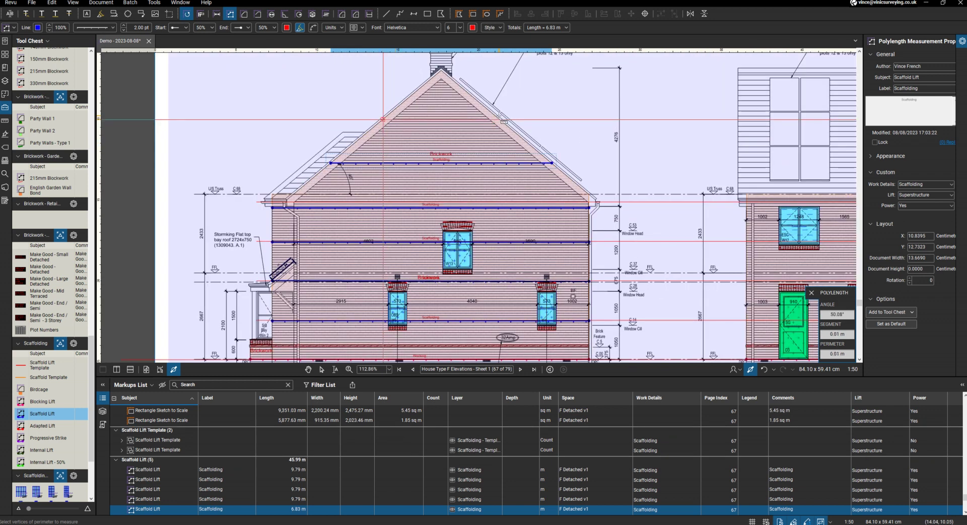
{"action": "left_click", "coordinate": [499, 119]}
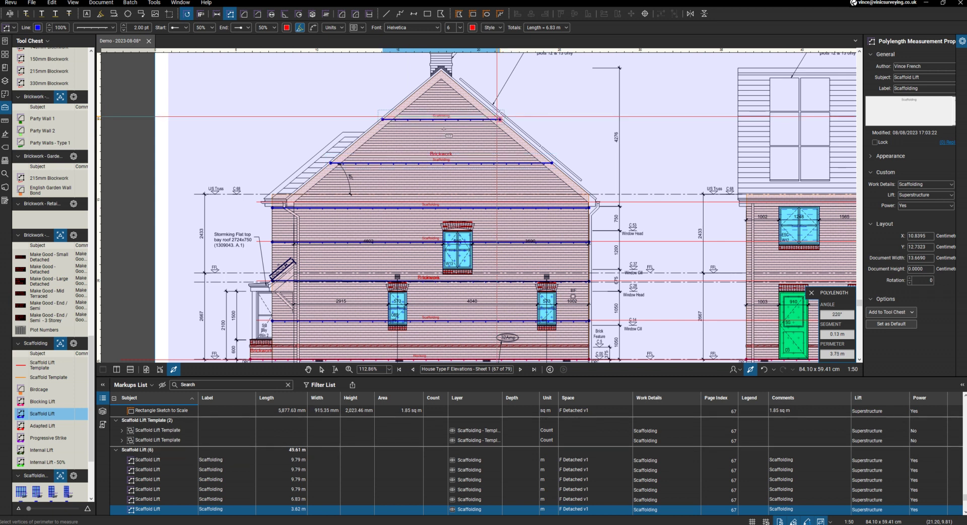
{"action": "key", "text": "Escape"}
{"action": "key", "text": "Escape"}
Step: Set the Lift property of both gable Scaffold Lifts on the upper side elevation to Top Out
{"action": "left_click", "coordinate": [465, 122]}
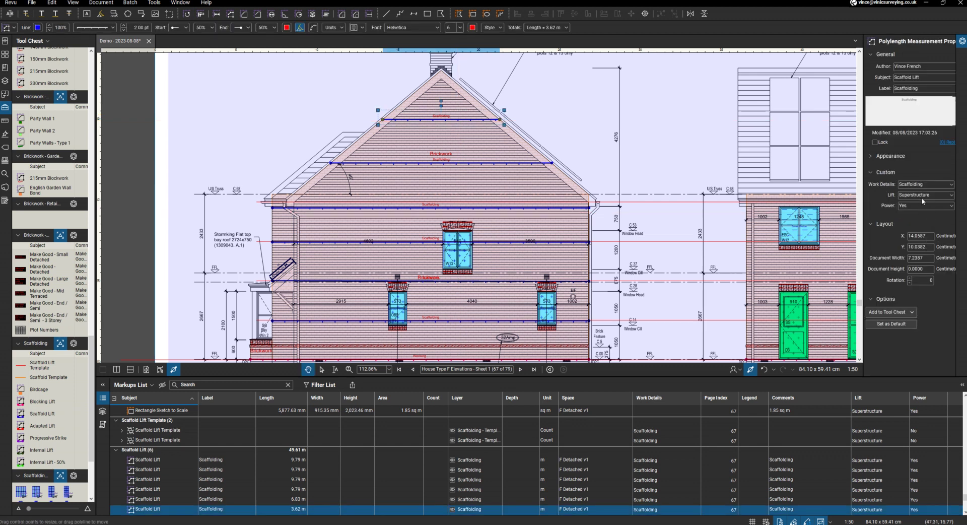
{"action": "left_click", "coordinate": [925, 194]}
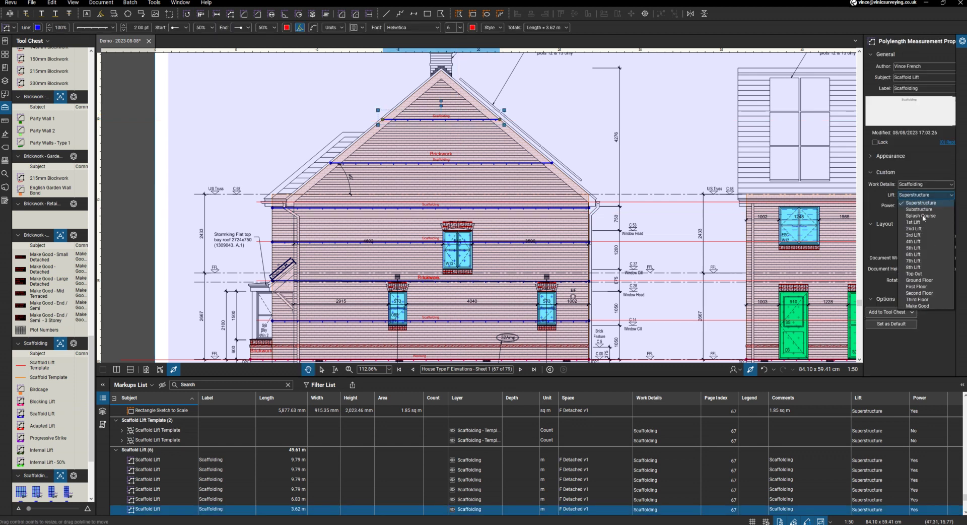
{"action": "left_click", "coordinate": [915, 273]}
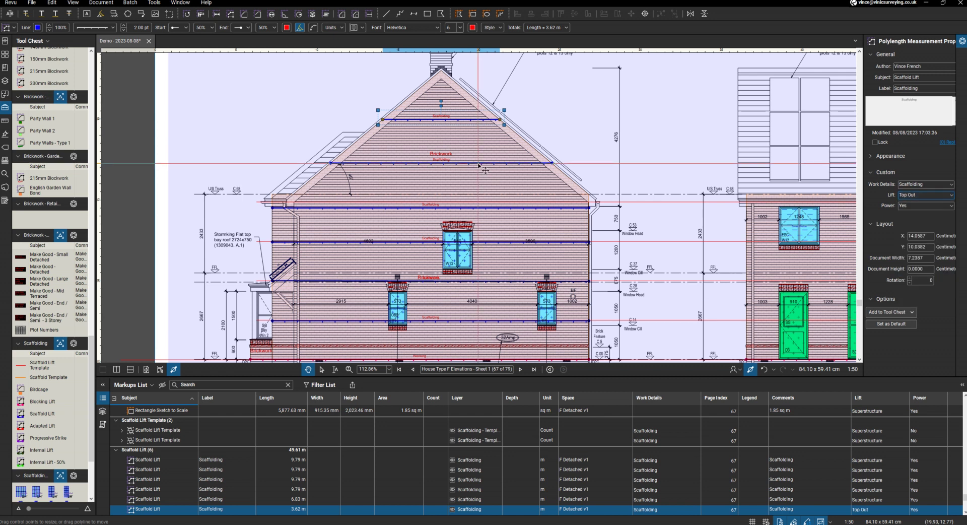
{"action": "left_click", "coordinate": [937, 196]}
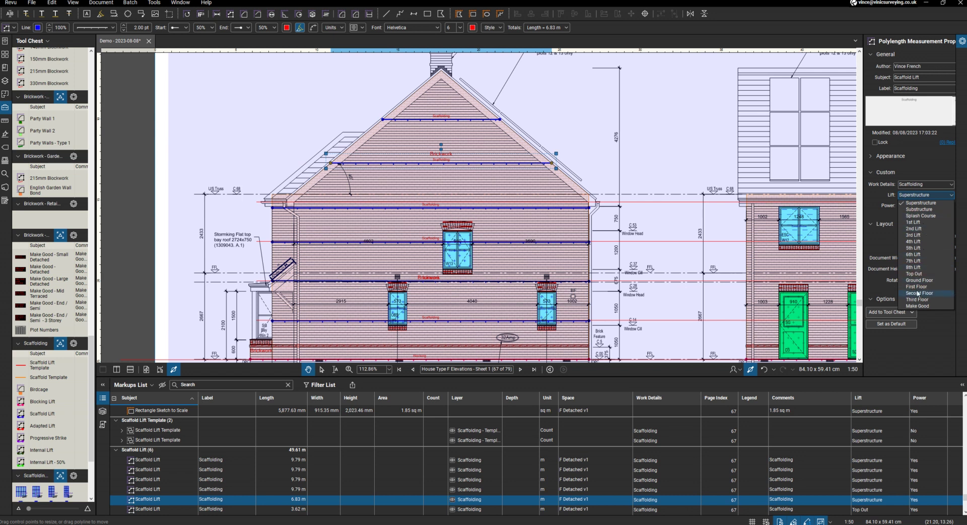
Step: Measure Scaffold Lifts across the full width of the rear elevation along the first and second template lines above the DPC
{"action": "scroll", "coordinate": [312, 155], "scroll_direction": "down", "scroll_amount": 5}
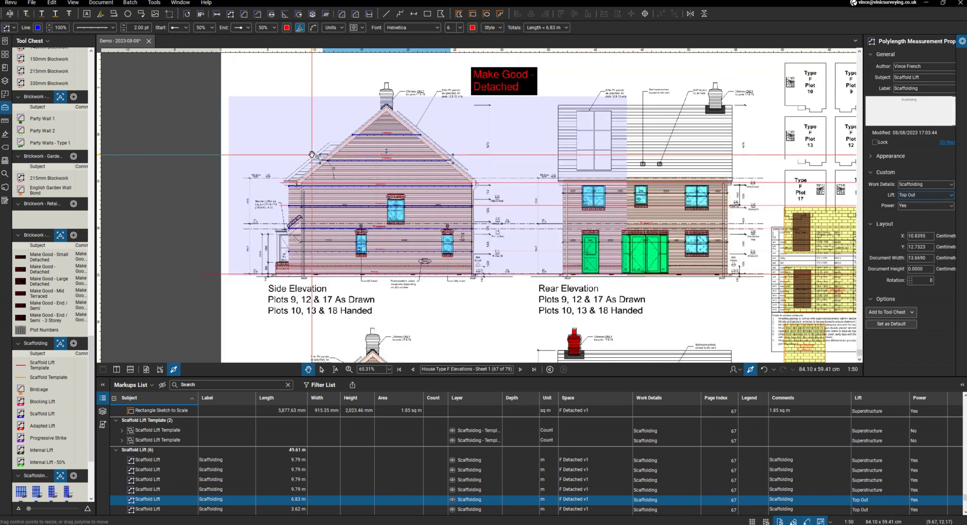
{"action": "scroll", "coordinate": [580, 211], "scroll_direction": "up", "scroll_amount": 3}
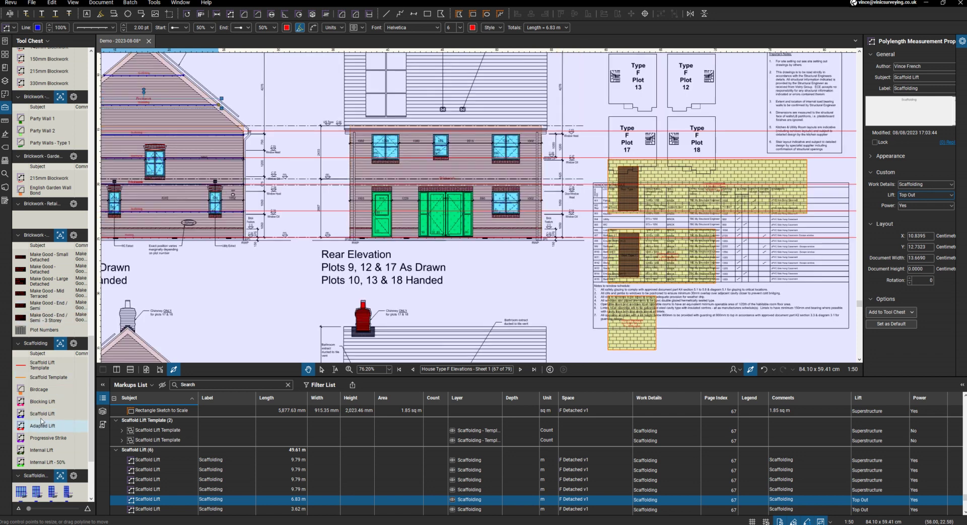
{"action": "left_click", "coordinate": [42, 413]}
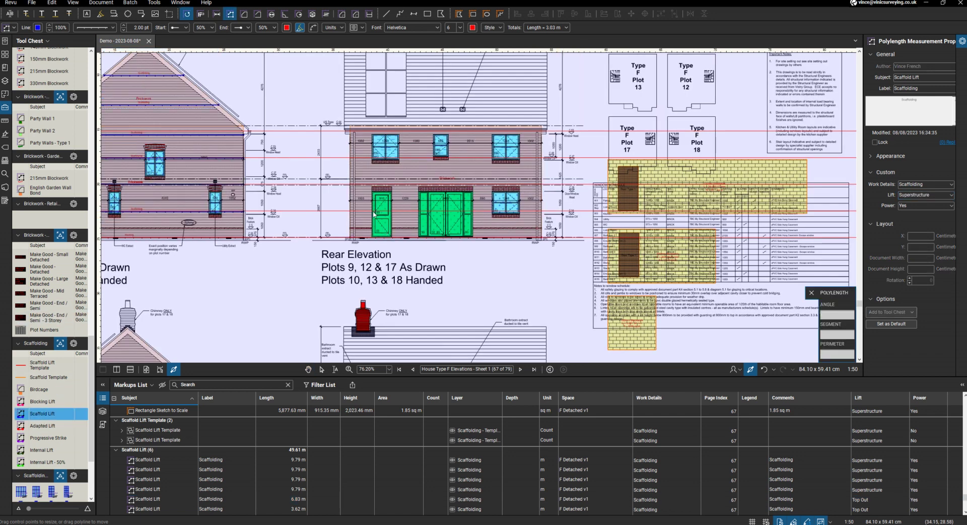
{"action": "scroll", "coordinate": [379, 219], "scroll_direction": "up", "scroll_amount": 4}
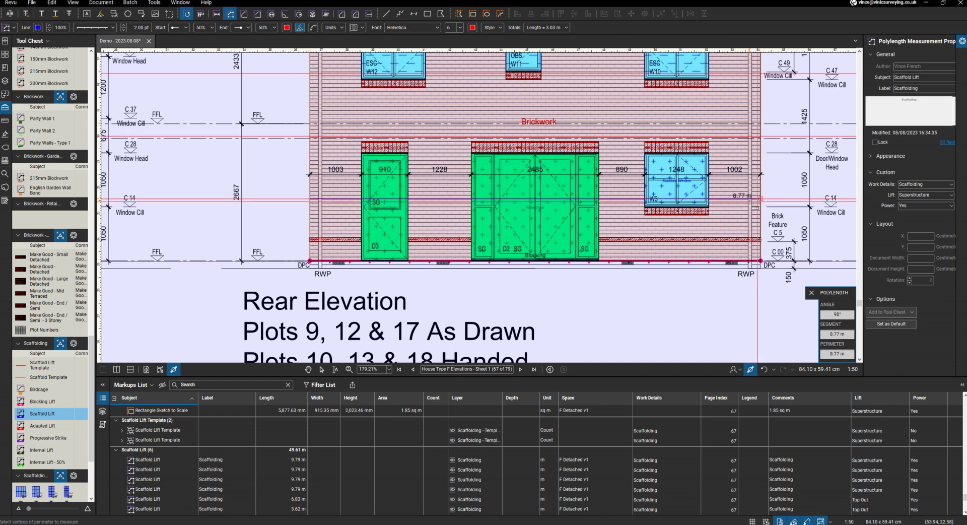
{"action": "double_click", "coordinate": [760, 198]}
{"action": "left_click", "coordinate": [310, 136]}
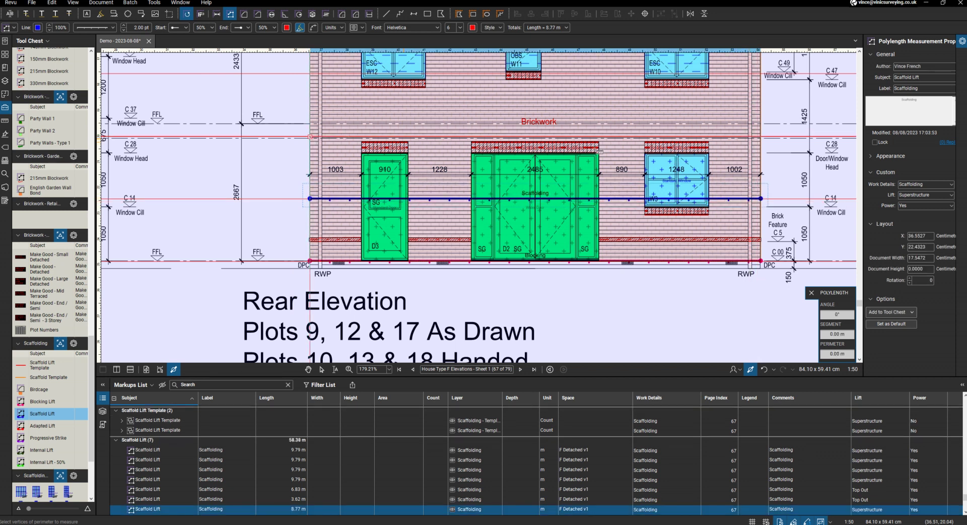
{"action": "double_click", "coordinate": [760, 137]}
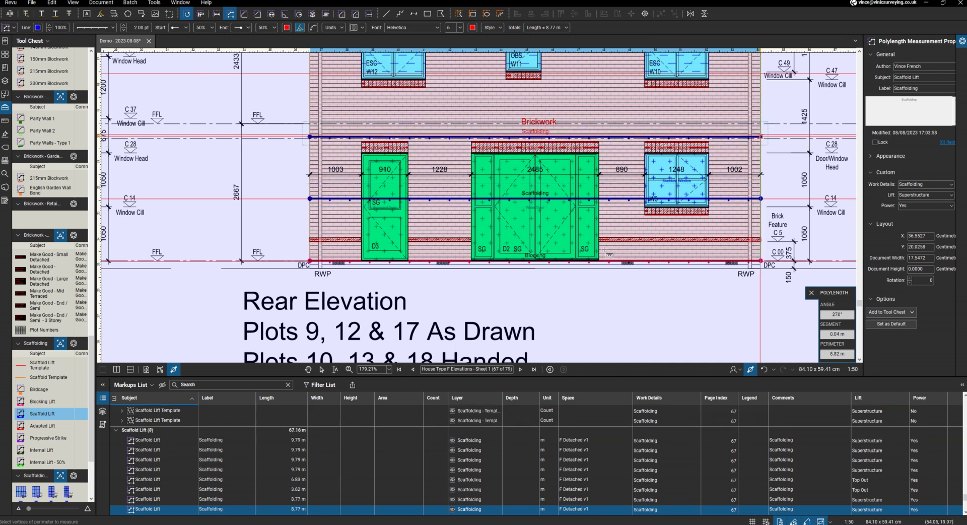
Step: Measure a Scaffold Lift across the full width of the rear elevation along the third template line, near the first-floor window cills
{"action": "scroll", "coordinate": [598, 96], "scroll_direction": "down", "scroll_amount": 2}
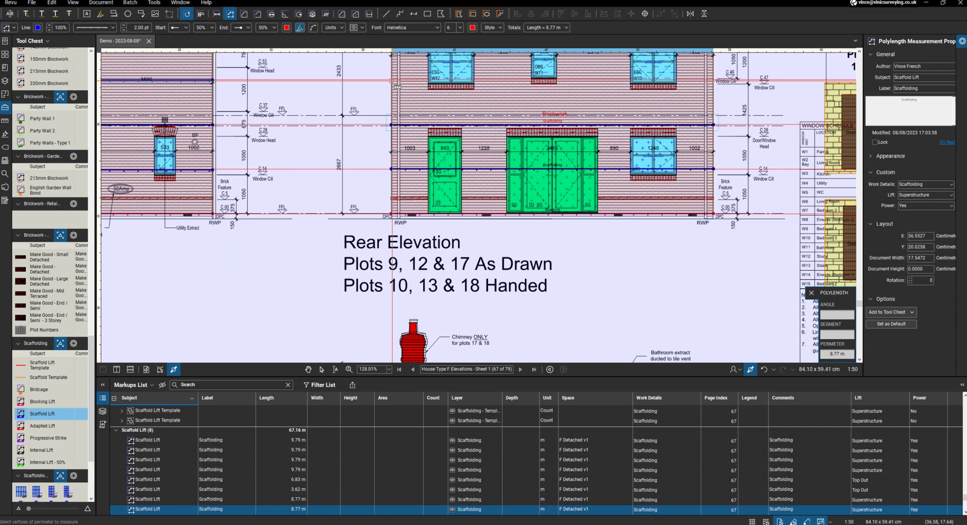
{"action": "scroll", "coordinate": [396, 82], "scroll_direction": "up", "scroll_amount": 3}
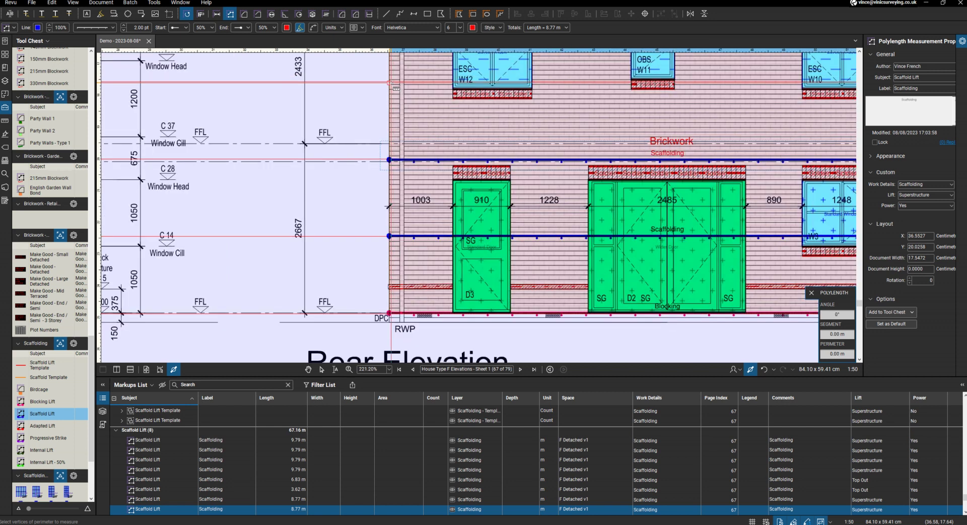
{"action": "left_click", "coordinate": [391, 110]}
{"action": "scroll", "coordinate": [392, 110], "scroll_direction": "down", "scroll_amount": 7}
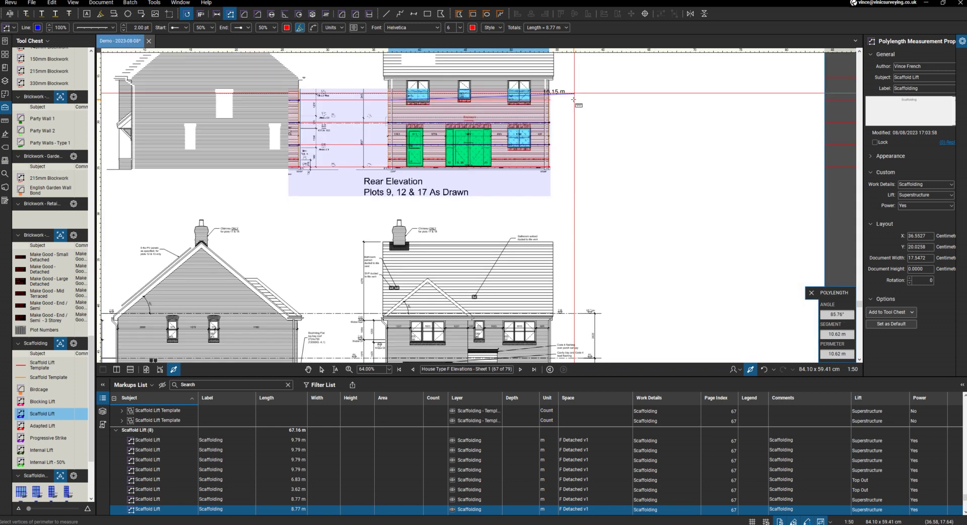
{"action": "scroll", "coordinate": [547, 103], "scroll_direction": "up", "scroll_amount": 5}
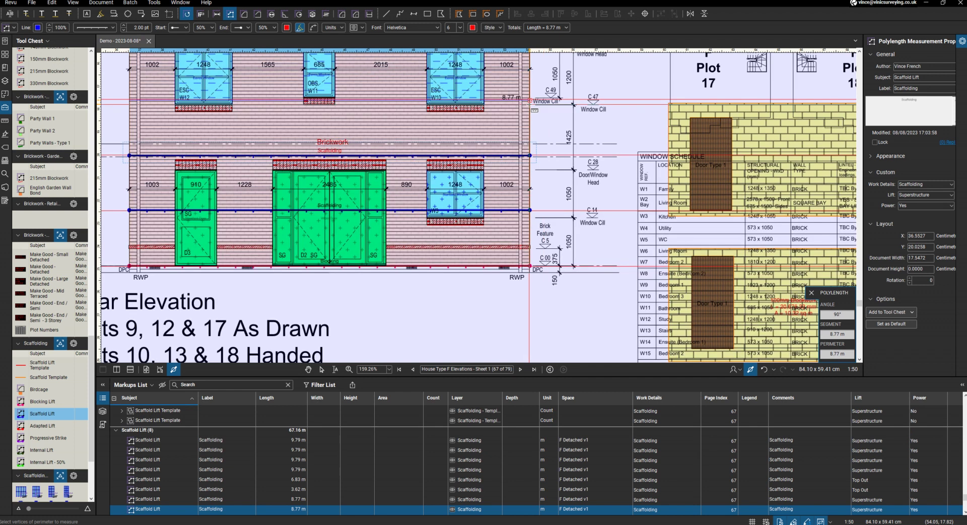
{"action": "left_click", "coordinate": [528, 104]}
{"action": "key", "text": "Return"}
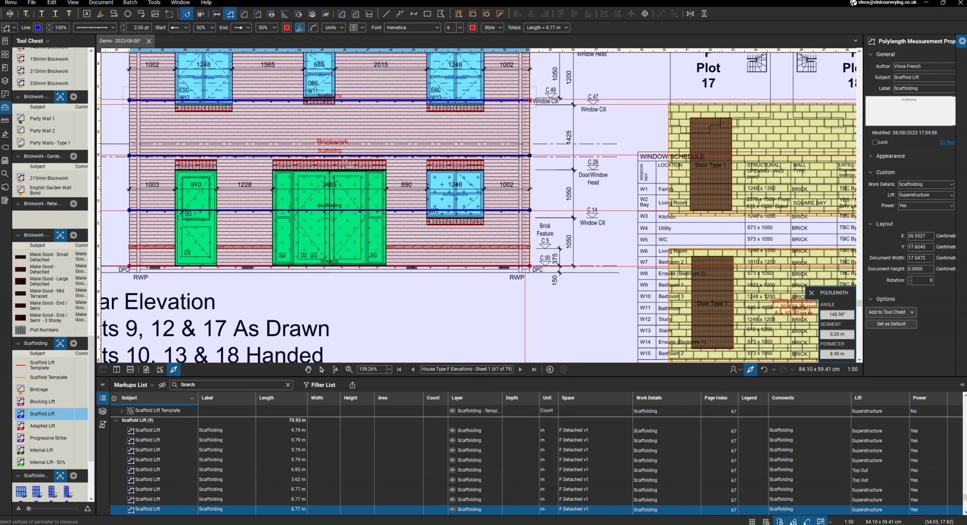
Step: Measure a Scaffold Lift across the full width of the rear elevation along the top template line, near the first-floor window heads
{"action": "scroll", "coordinate": [282, 161], "scroll_direction": "down", "scroll_amount": 2}
{"action": "scroll", "coordinate": [240, 119], "scroll_direction": "up", "scroll_amount": 2}
{"action": "scroll", "coordinate": [240, 119], "scroll_direction": "up", "scroll_amount": 2}
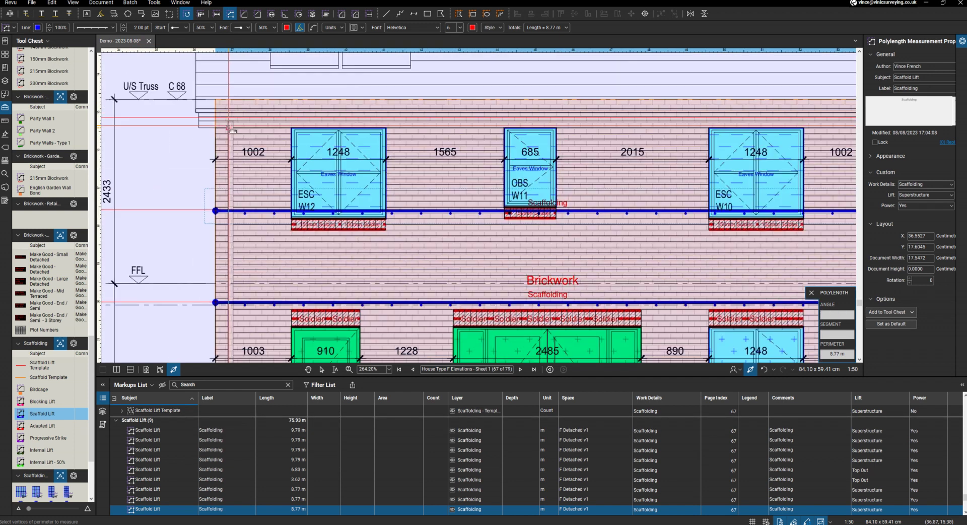
{"action": "left_click", "coordinate": [224, 123]}
{"action": "scroll", "coordinate": [304, 151], "scroll_direction": "down", "scroll_amount": 2}
{"action": "scroll", "coordinate": [670, 149], "scroll_direction": "down", "scroll_amount": 2}
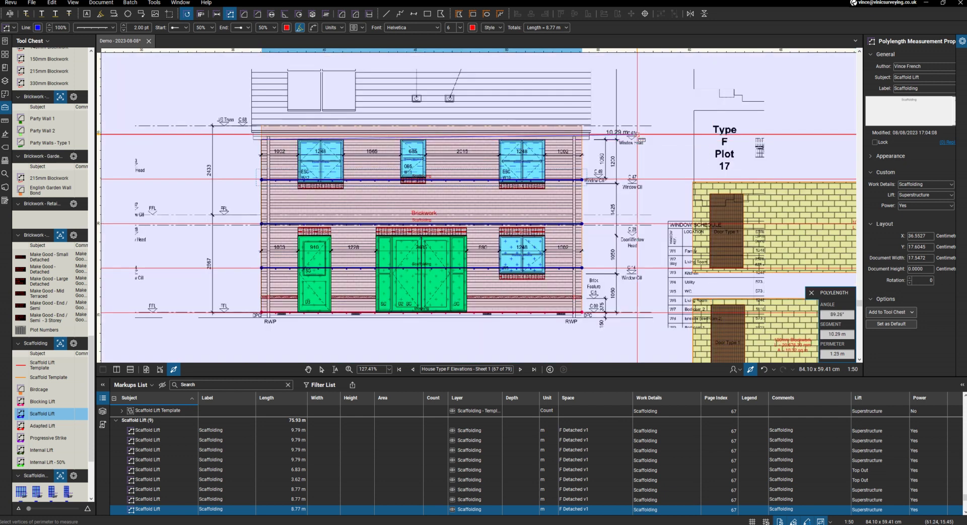
{"action": "scroll", "coordinate": [579, 147], "scroll_direction": "up", "scroll_amount": 3}
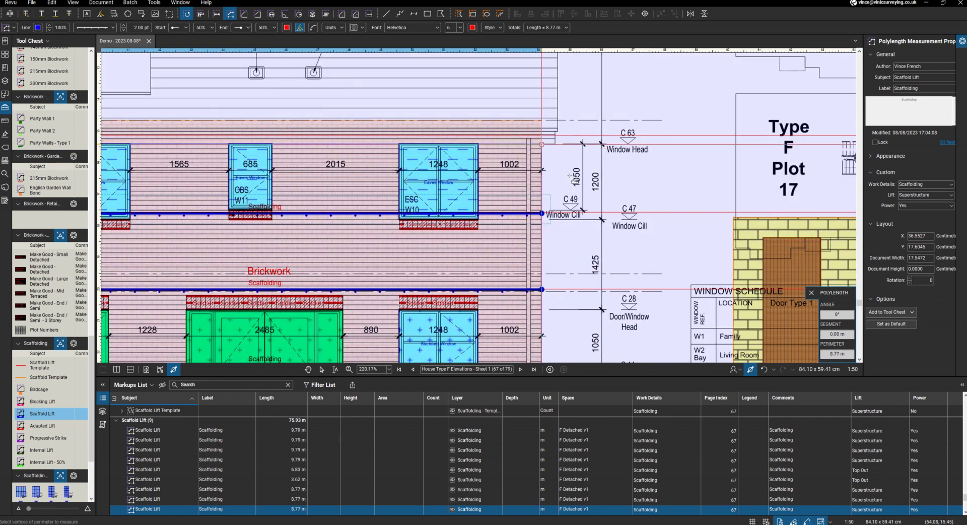
{"action": "key", "text": "Return"}
{"action": "scroll", "coordinate": [582, 186], "scroll_direction": "down", "scroll_amount": 5}
{"action": "scroll", "coordinate": [582, 276], "scroll_direction": "up", "scroll_amount": 3}
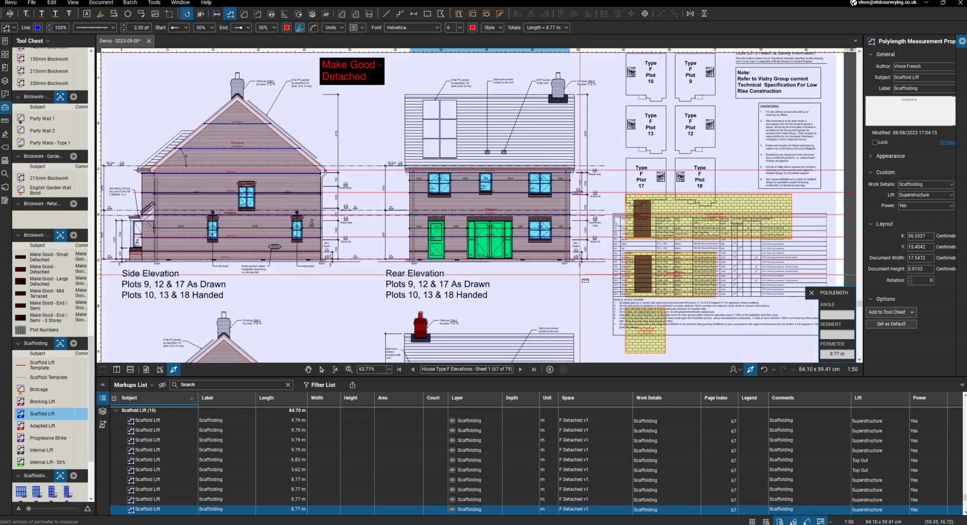
{"action": "key", "text": "Escape"}
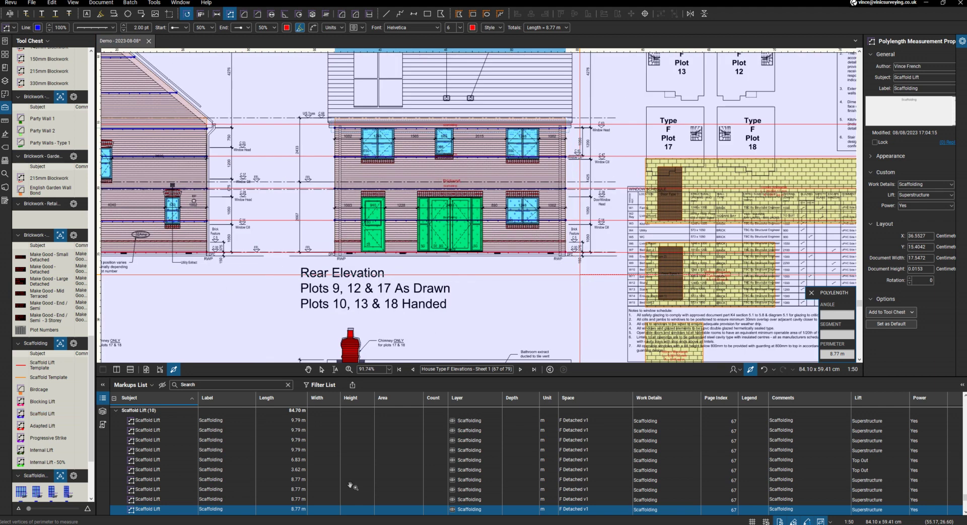
{"action": "key", "text": "Escape"}
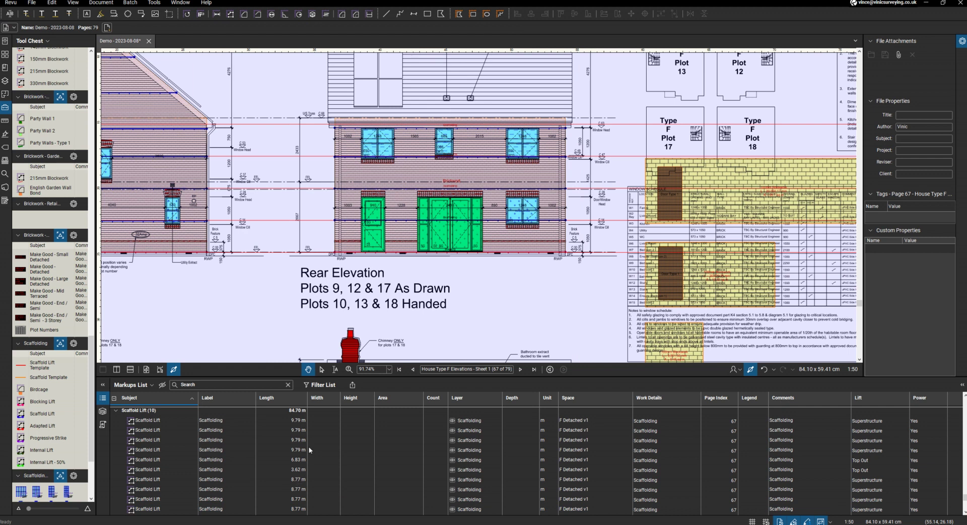
Step: Copy all ten Scaffold Lifts from the upper side and rear elevations onto the lower side and front elevations, aligned with their template lines
{"action": "left_click", "coordinate": [301, 422]}
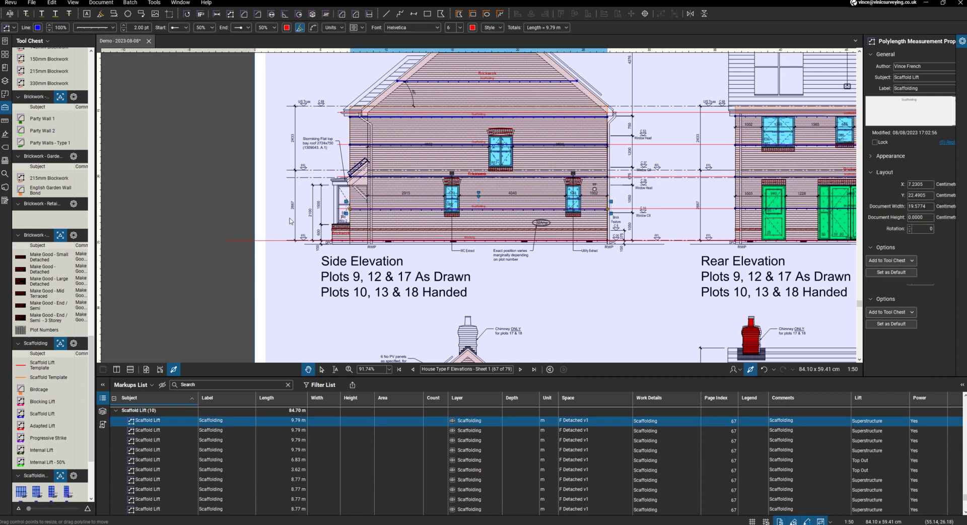
{"action": "key", "text": "ctrl+a"}
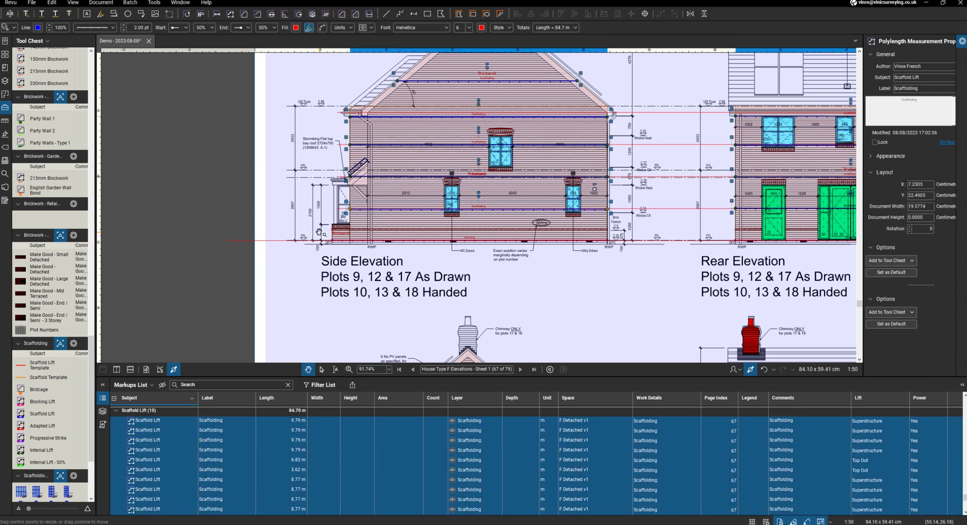
{"action": "scroll", "coordinate": [322, 234], "scroll_direction": "down", "scroll_amount": 3}
{"action": "scroll", "coordinate": [602, 286], "scroll_direction": "down", "scroll_amount": 2}
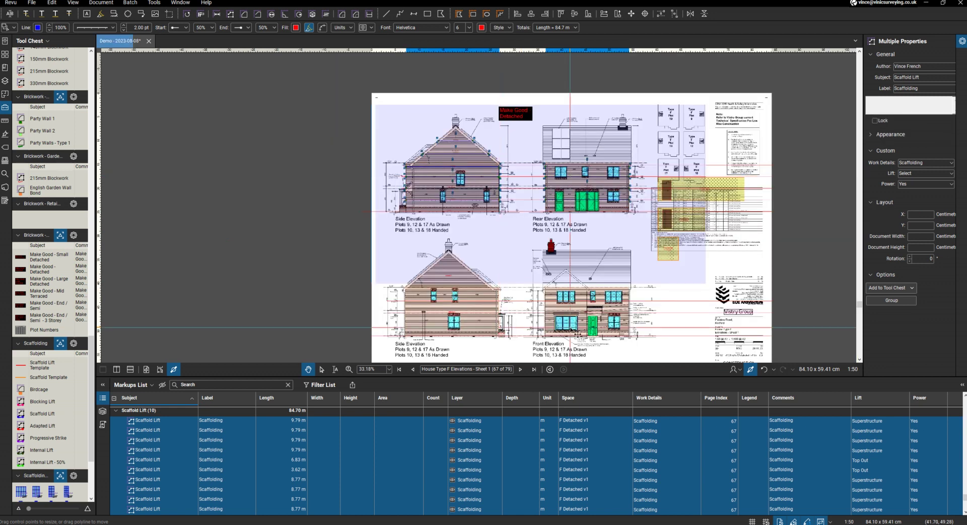
{"action": "scroll", "coordinate": [594, 150], "scroll_direction": "up", "scroll_amount": 1}
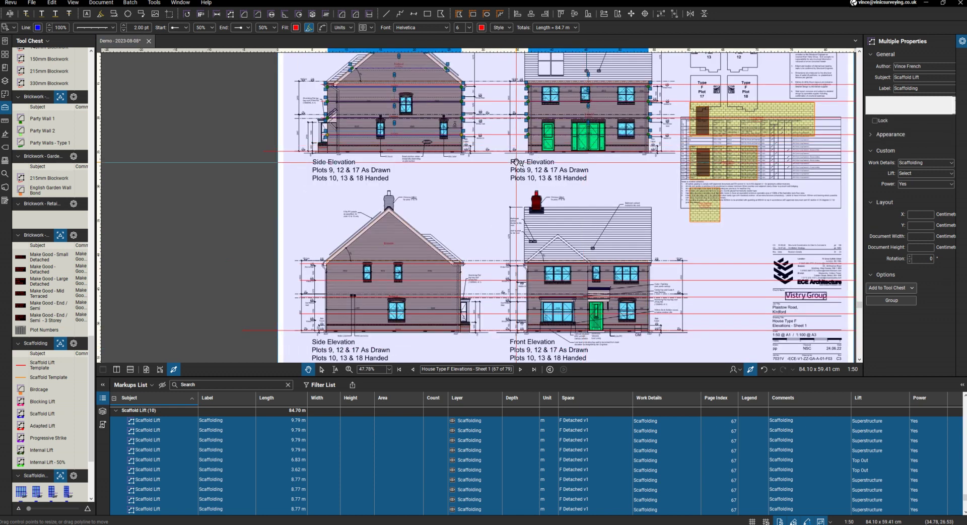
{"action": "scroll", "coordinate": [640, 171], "scroll_direction": "up", "scroll_amount": 2}
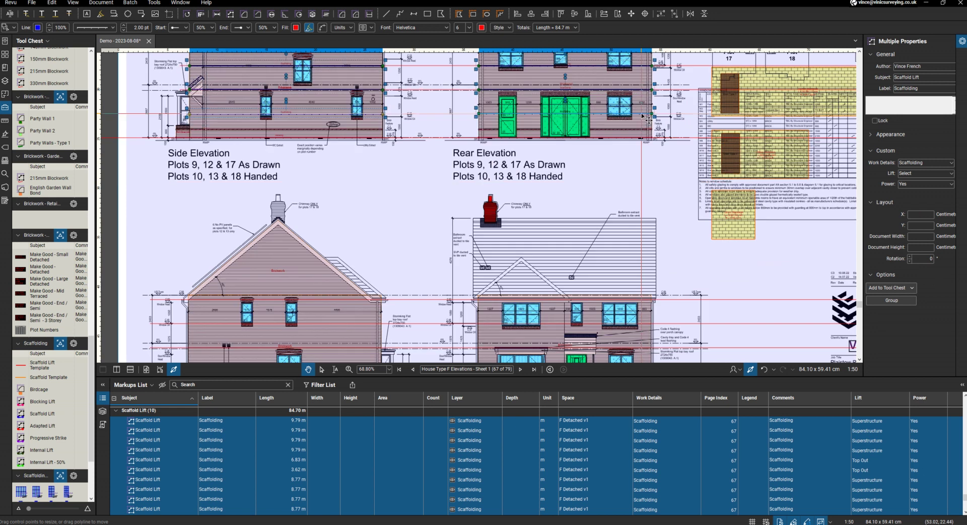
{"action": "scroll", "coordinate": [643, 116], "scroll_direction": "down", "scroll_amount": 2}
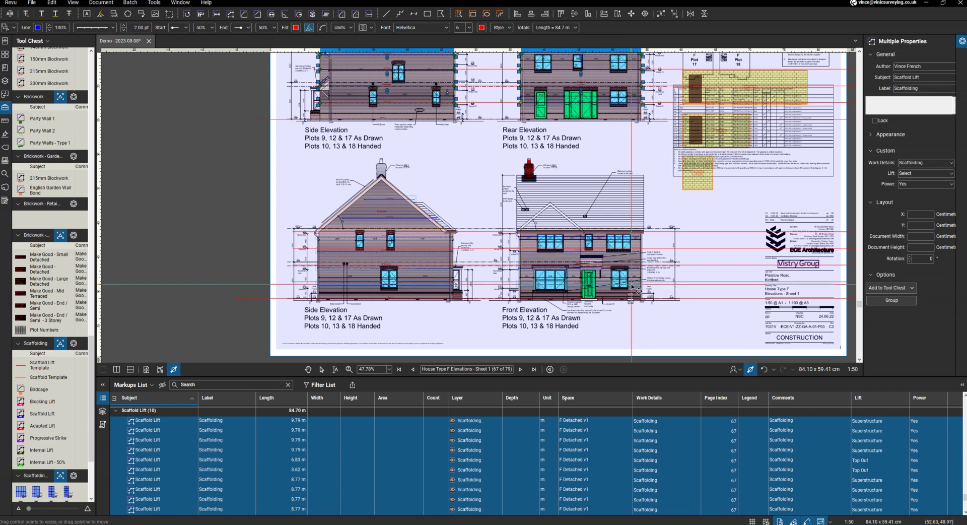
{"action": "scroll", "coordinate": [632, 286], "scroll_direction": "up", "scroll_amount": 3}
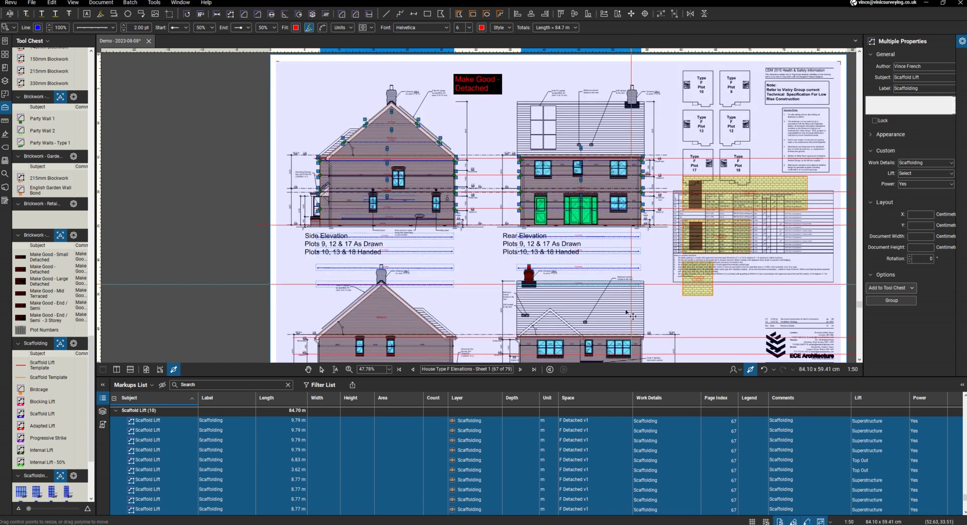
{"action": "scroll", "coordinate": [623, 329], "scroll_direction": "down", "scroll_amount": 1}
{"action": "scroll", "coordinate": [624, 354], "scroll_direction": "down", "scroll_amount": 2}
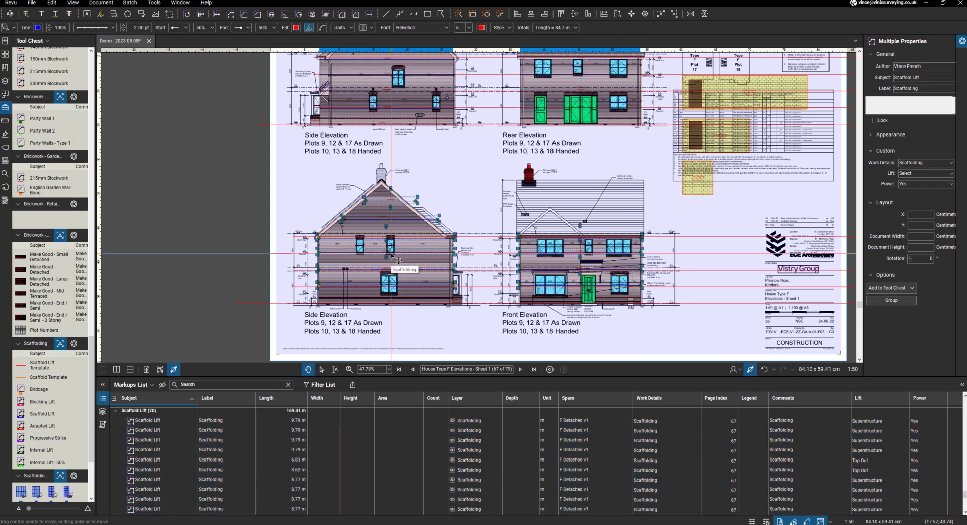
Step: Reposition the two copied gable Scaffold Lifts on the lower side elevation so each is centred between the roof slopes
{"action": "scroll", "coordinate": [394, 254], "scroll_direction": "up", "scroll_amount": 4}
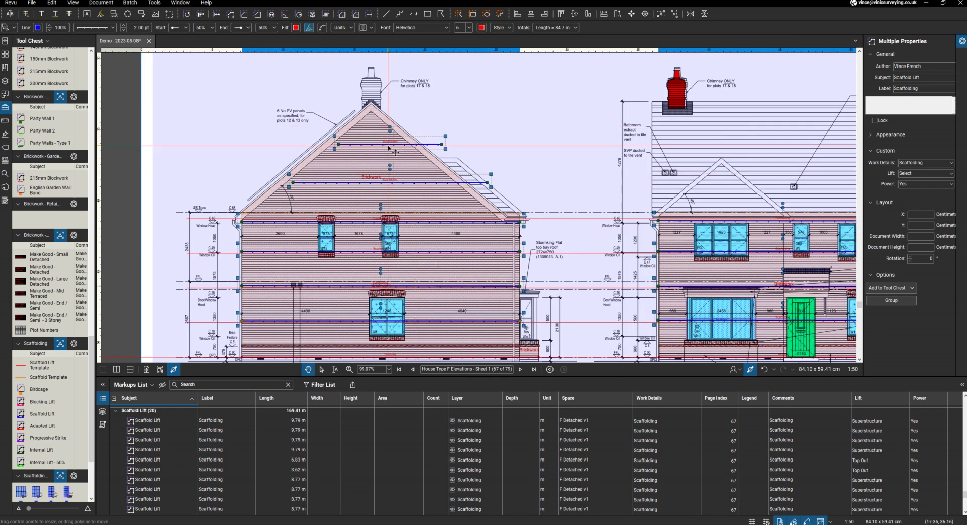
{"action": "key", "text": "Escape"}
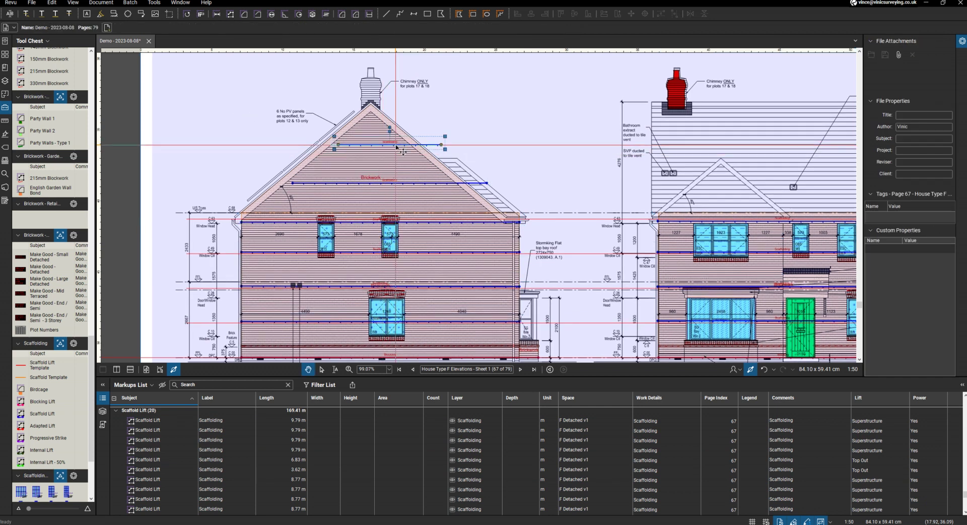
{"action": "left_click", "coordinate": [397, 146]}
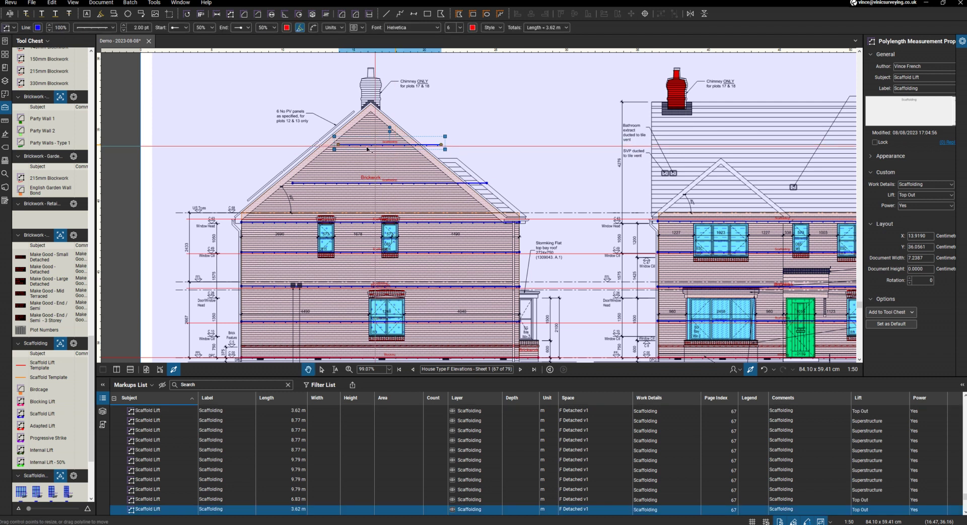
{"action": "left_click_drag", "start_coordinate": [365, 149], "coordinate": [330, 149]}
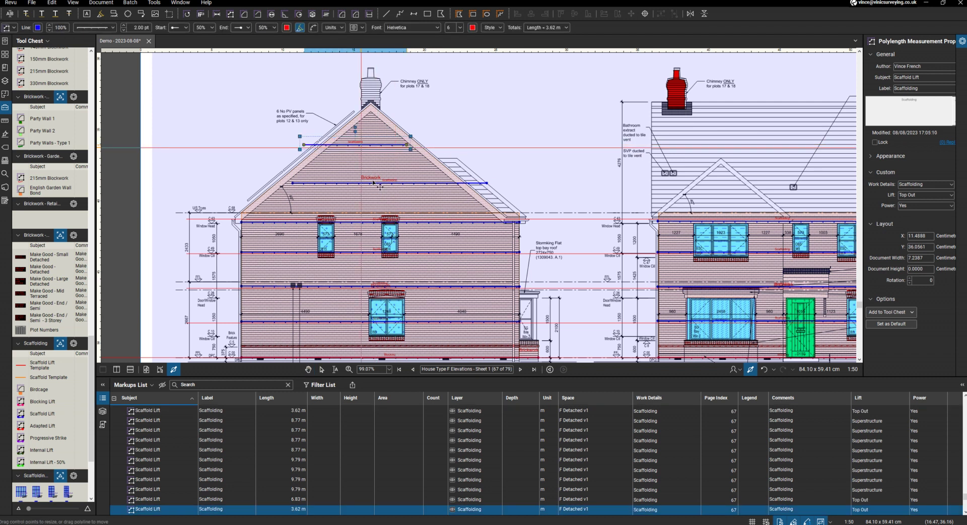
{"action": "left_click_drag", "start_coordinate": [403, 149], "coordinate": [418, 151]}
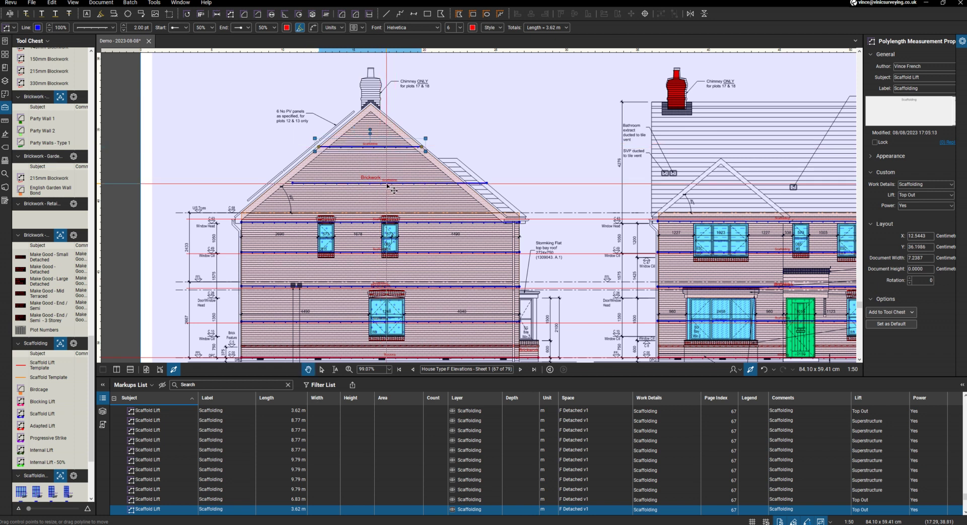
{"action": "left_click_drag", "start_coordinate": [380, 185], "coordinate": [372, 185]}
{"action": "left_click", "coordinate": [371, 186]}
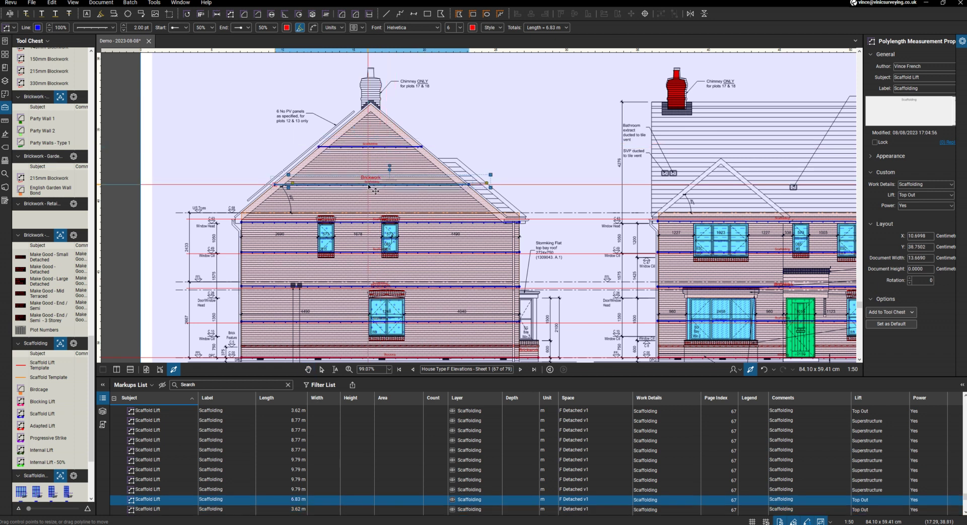
{"action": "left_click_drag", "start_coordinate": [371, 186], "coordinate": [372, 186]}
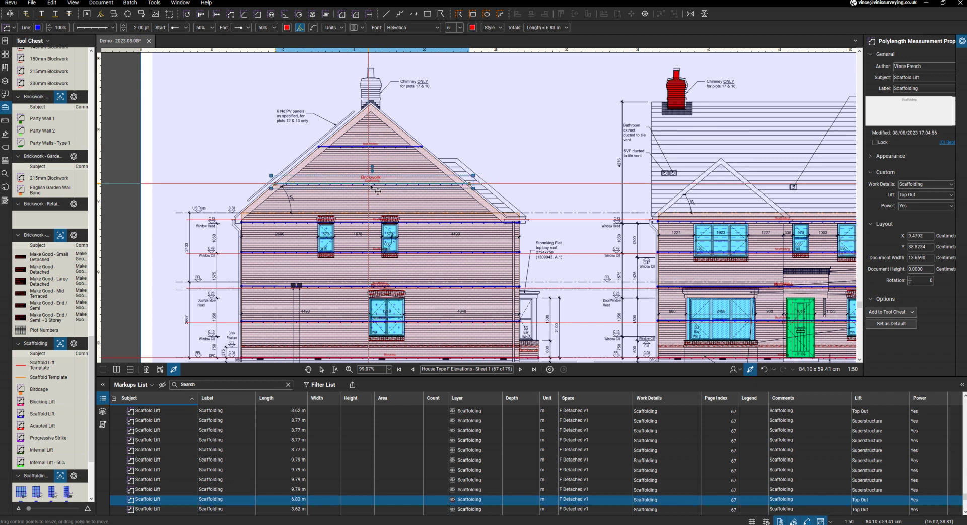
Step: Go to the House Type F ground and first floor plan and start a Birdcage area measurement with Work Details set to Scaffolding
{"action": "scroll", "coordinate": [393, 187], "scroll_direction": "down", "scroll_amount": 3}
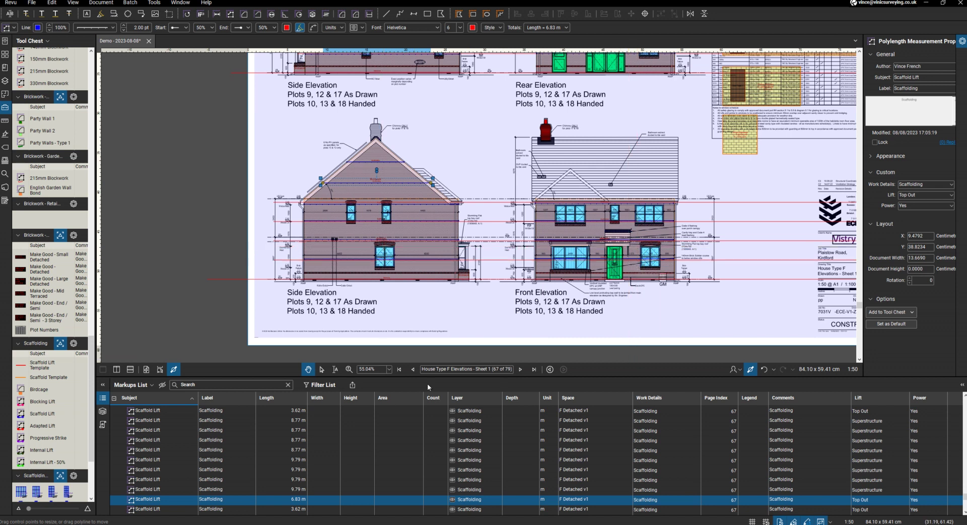
{"action": "left_click", "coordinate": [413, 370]}
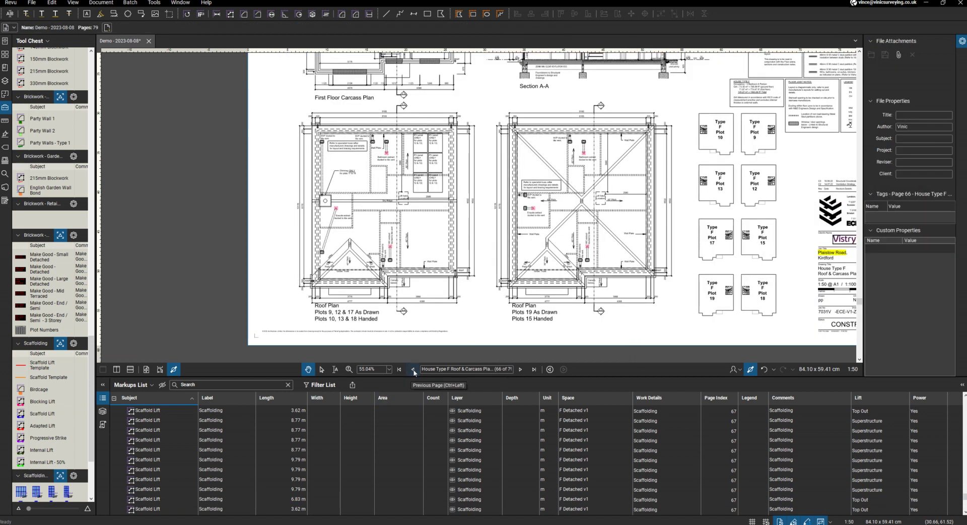
{"action": "left_click", "coordinate": [413, 369]}
{"action": "scroll", "coordinate": [332, 291], "scroll_direction": "down", "scroll_amount": 2}
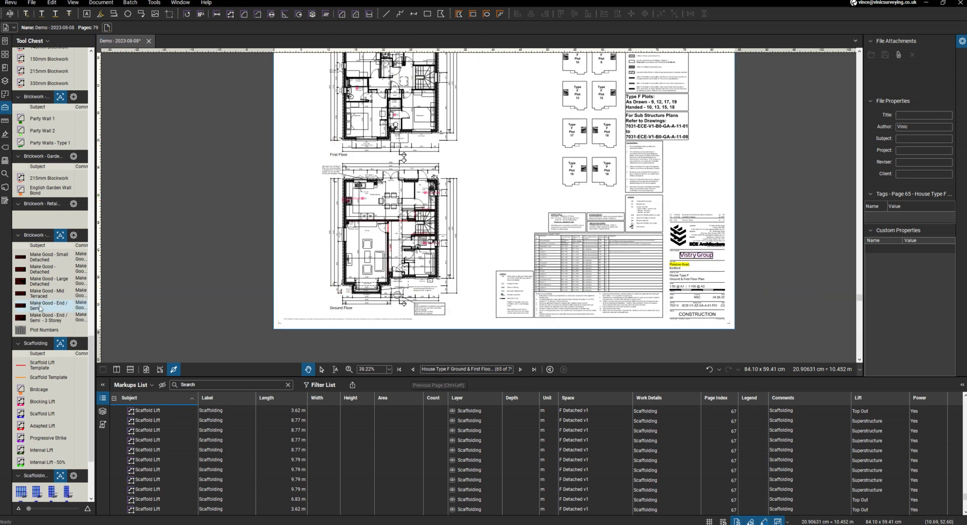
{"action": "left_click", "coordinate": [49, 390]}
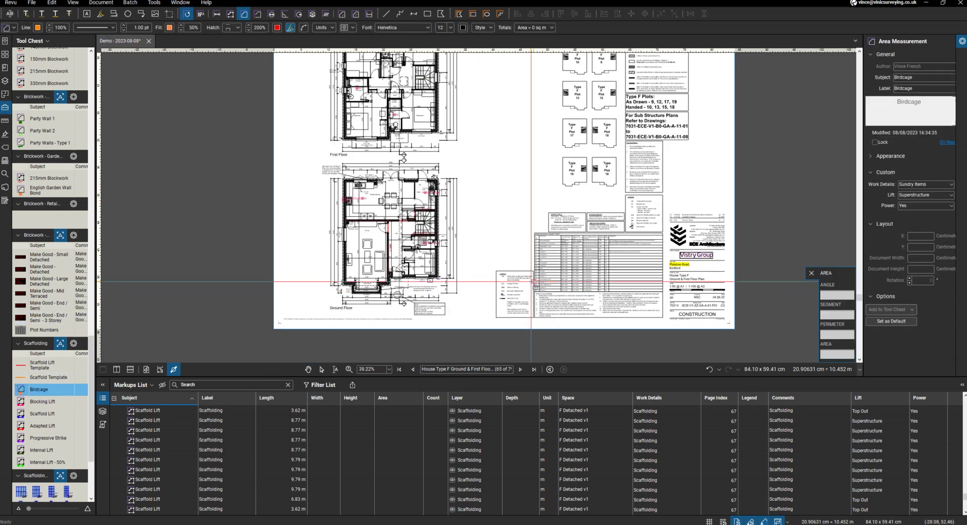
{"action": "scroll", "coordinate": [535, 286], "scroll_direction": "down", "scroll_amount": 3}
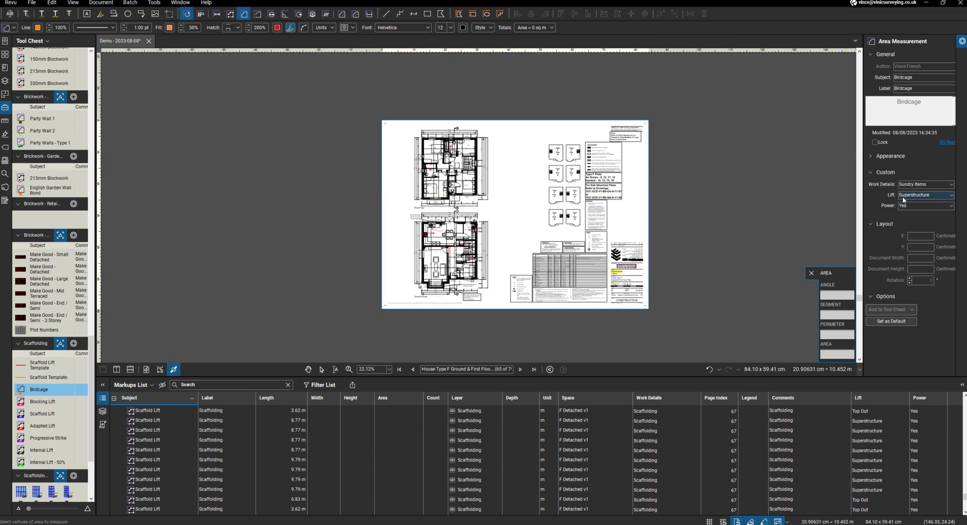
{"action": "left_click", "coordinate": [942, 185]}
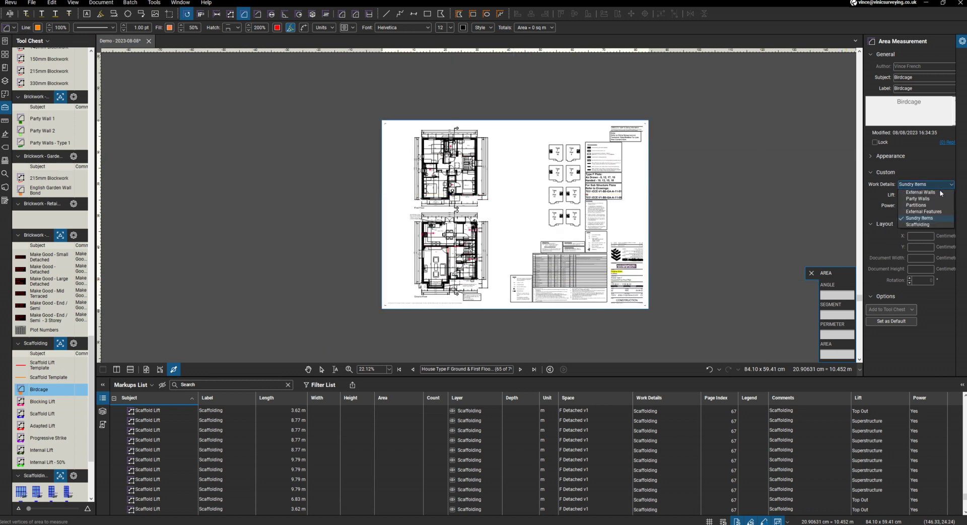
{"action": "left_click", "coordinate": [927, 224]}
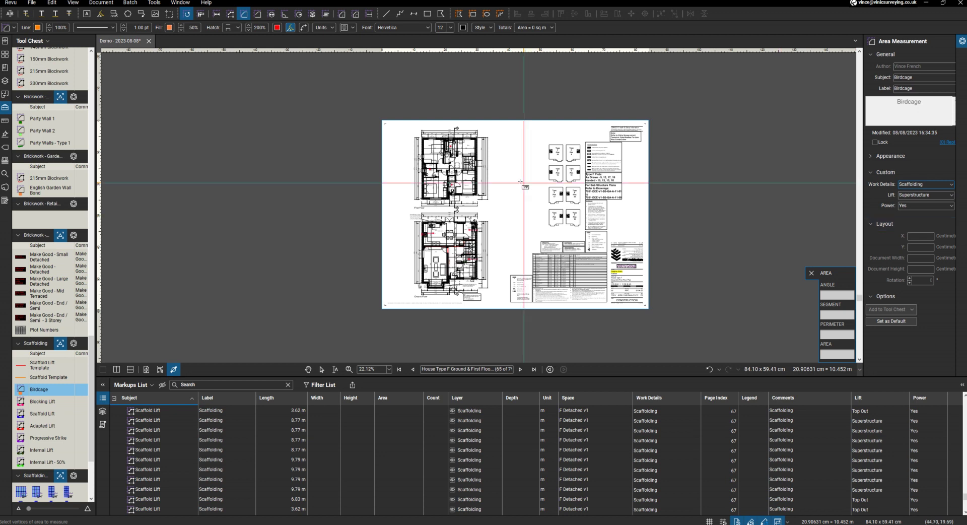
Step: Measure the first floor Birdcage area by tracing the outer face of the external walls, including the step beside the canopy roof
{"action": "scroll", "coordinate": [468, 154], "scroll_direction": "up", "scroll_amount": 3}
{"action": "scroll", "coordinate": [467, 154], "scroll_direction": "up", "scroll_amount": 4}
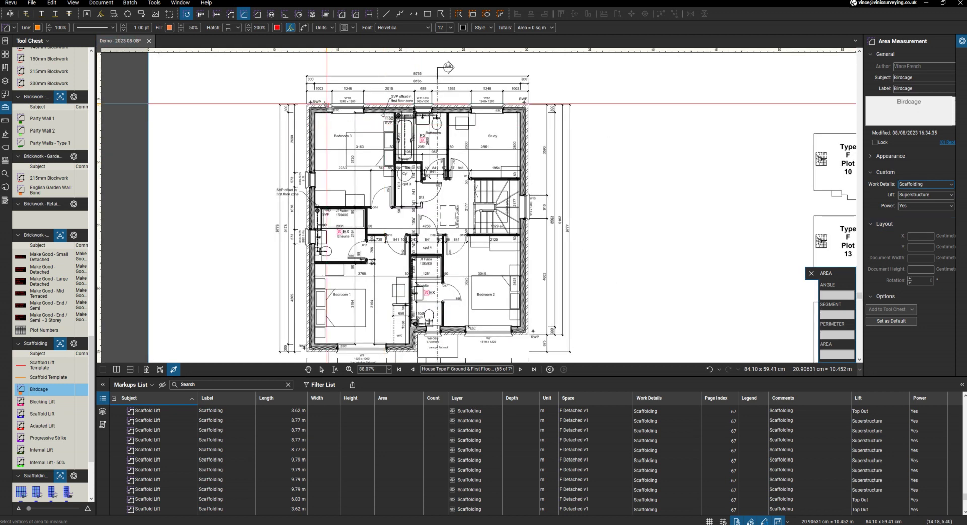
{"action": "left_click", "coordinate": [307, 104]}
{"action": "left_click", "coordinate": [525, 105]}
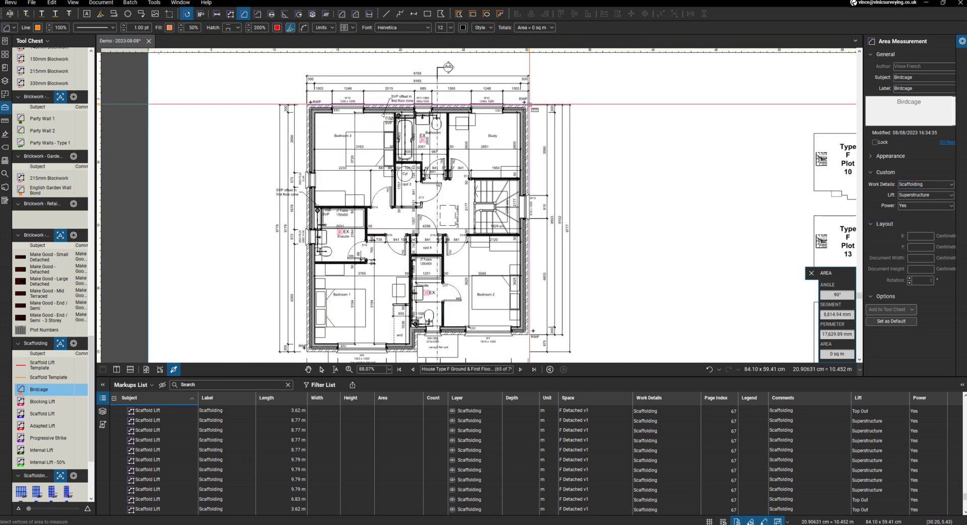
{"action": "scroll", "coordinate": [519, 123], "scroll_direction": "down", "scroll_amount": 3}
{"action": "scroll", "coordinate": [525, 258], "scroll_direction": "up", "scroll_amount": 2}
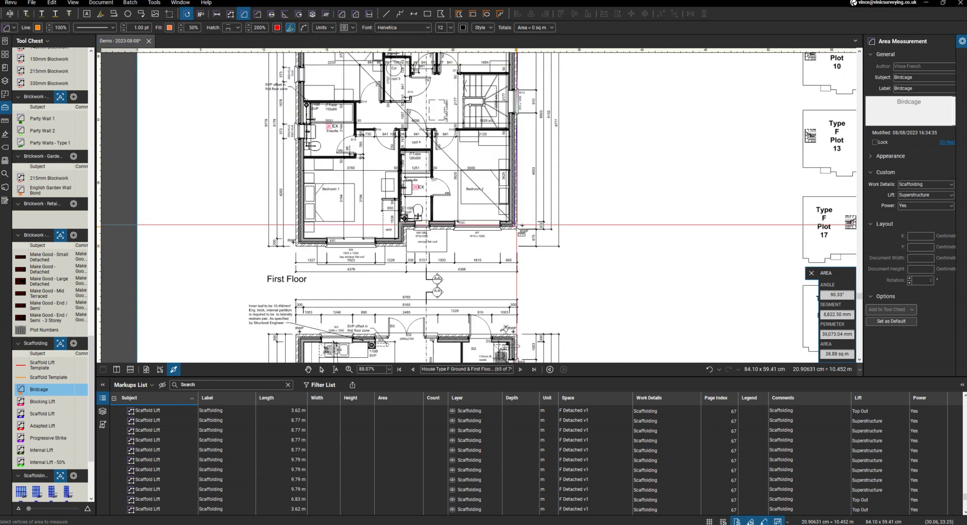
{"action": "scroll", "coordinate": [521, 226], "scroll_direction": "up", "scroll_amount": 2}
{"action": "scroll", "coordinate": [529, 217], "scroll_direction": "up", "scroll_amount": 1}
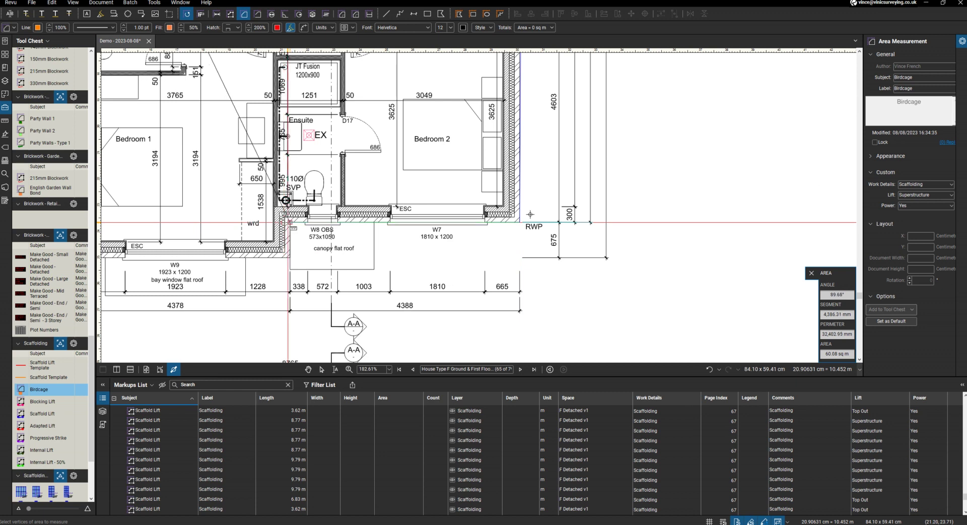
{"action": "scroll", "coordinate": [425, 281], "scroll_direction": "down", "scroll_amount": 3}
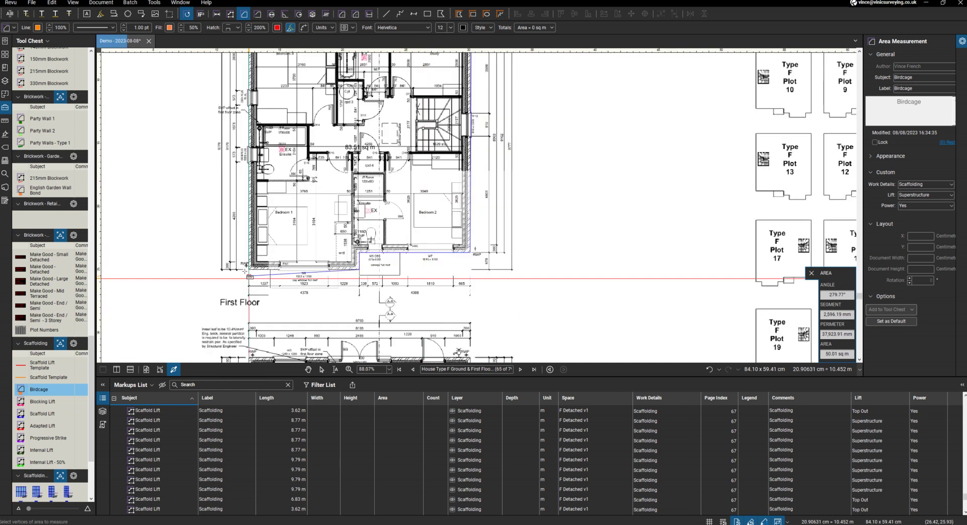
{"action": "scroll", "coordinate": [255, 269], "scroll_direction": "up", "scroll_amount": 3}
{"action": "left_click", "coordinate": [254, 269]}
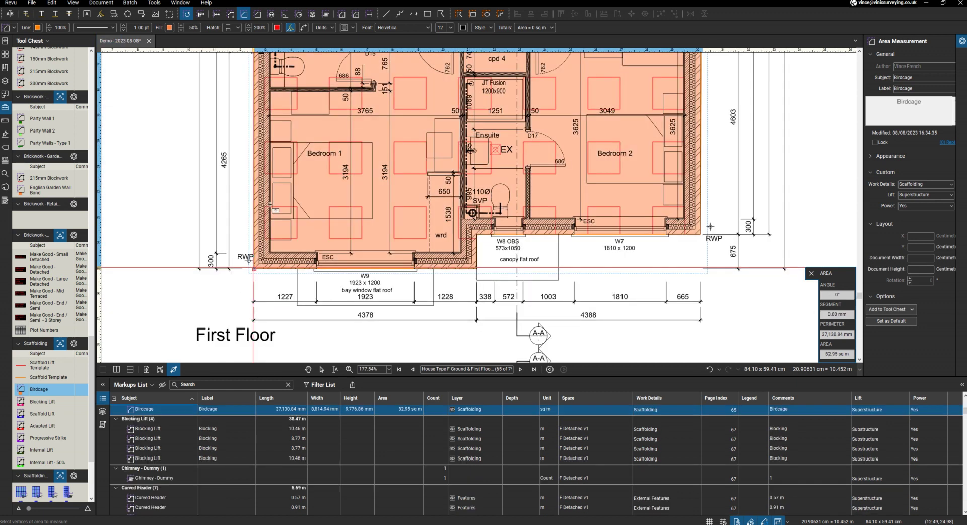
Step: Begin a ground floor Birdcage area, tracing the outer wall face along the rear, down the utility side and across to the front entrance
{"action": "scroll", "coordinate": [301, 321], "scroll_direction": "down", "scroll_amount": 3}
{"action": "scroll", "coordinate": [301, 321], "scroll_direction": "down", "scroll_amount": 3}
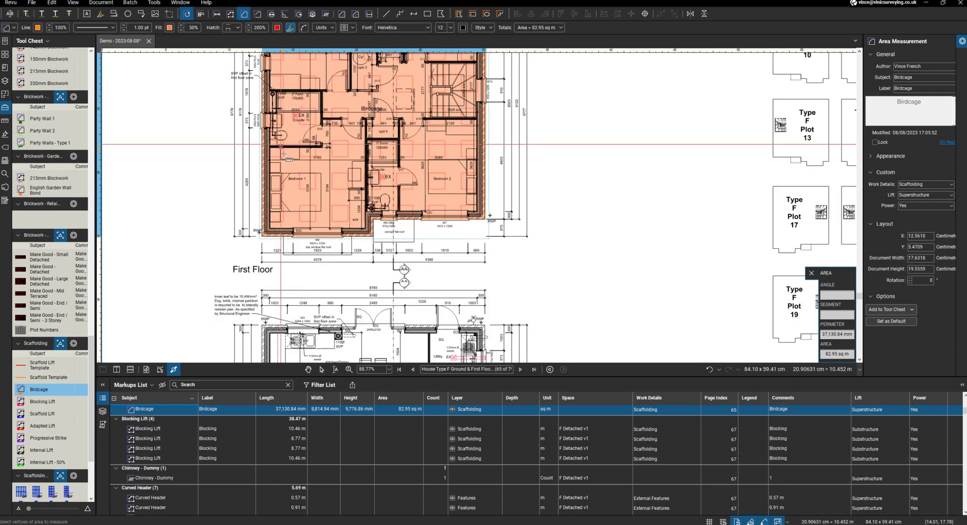
{"action": "scroll", "coordinate": [276, 240], "scroll_direction": "up", "scroll_amount": 5}
{"action": "left_click", "coordinate": [269, 175]}
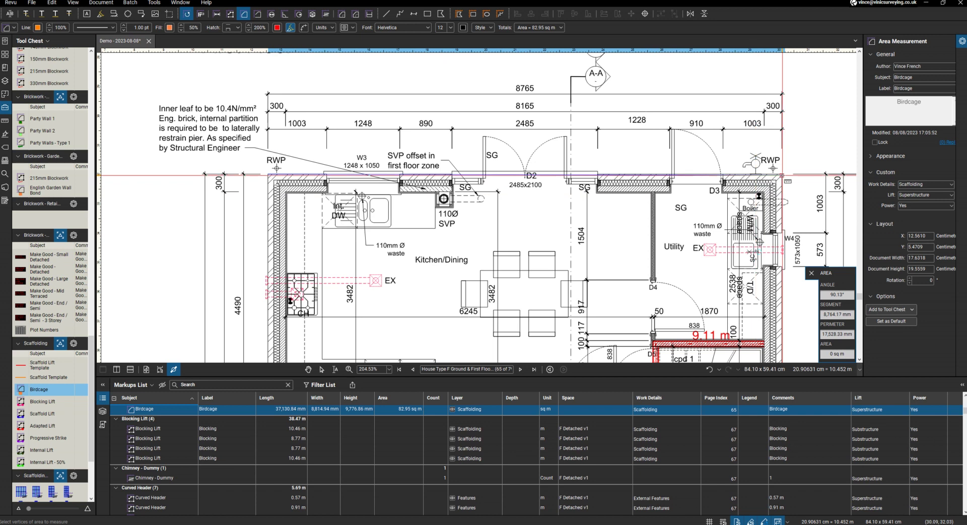
{"action": "left_click", "coordinate": [782, 175]}
{"action": "scroll", "coordinate": [718, 143], "scroll_direction": "down", "scroll_amount": 4}
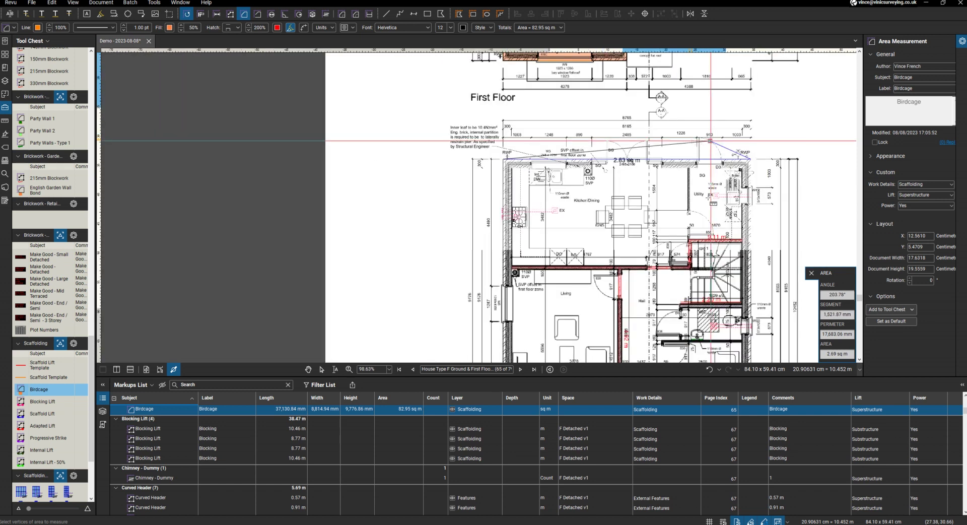
{"action": "scroll", "coordinate": [717, 143], "scroll_direction": "down", "scroll_amount": 3}
{"action": "scroll", "coordinate": [718, 272], "scroll_direction": "up", "scroll_amount": 5}
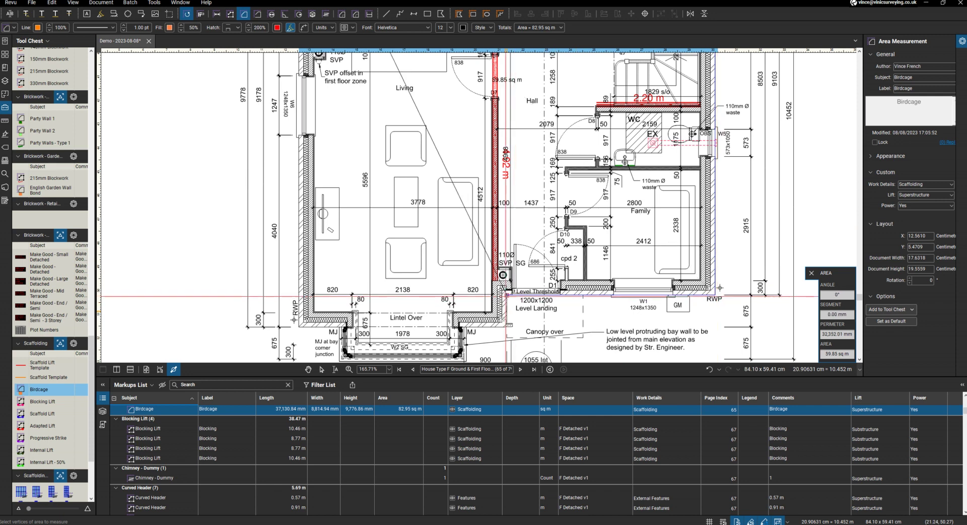
Step: Finish the ground floor Birdcage area by tracing the front wall and around the bay window to the outer corner beside the RWP
{"action": "scroll", "coordinate": [456, 334], "scroll_direction": "up", "scroll_amount": 5}
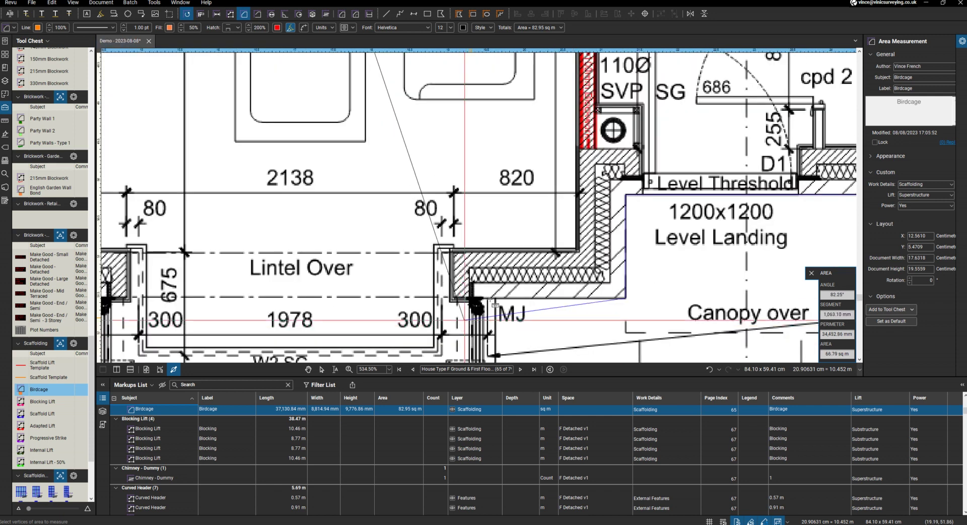
{"action": "scroll", "coordinate": [497, 214], "scroll_direction": "down", "scroll_amount": 4}
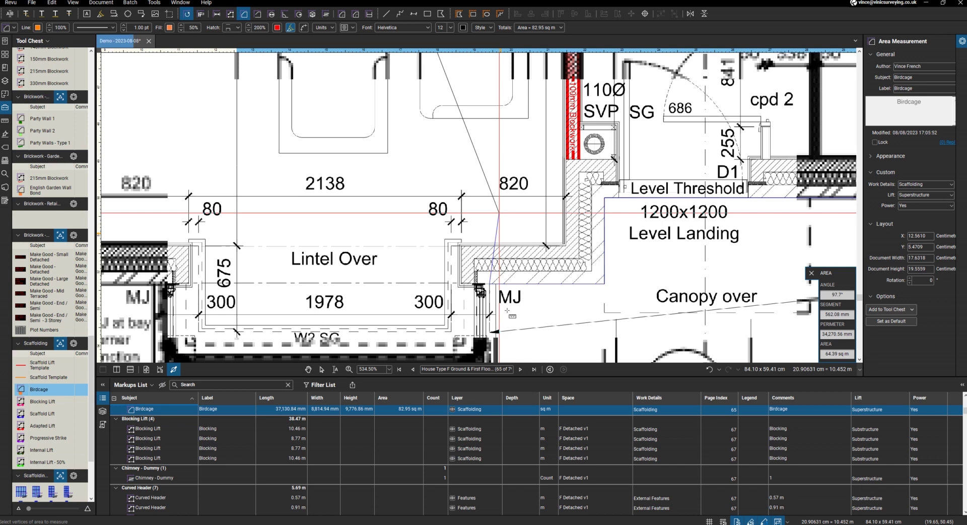
{"action": "scroll", "coordinate": [496, 317], "scroll_direction": "up", "scroll_amount": 5}
{"action": "left_click", "coordinate": [493, 297]}
{"action": "scroll", "coordinate": [547, 311], "scroll_direction": "down", "scroll_amount": 8}
{"action": "scroll", "coordinate": [383, 295], "scroll_direction": "up", "scroll_amount": 8}
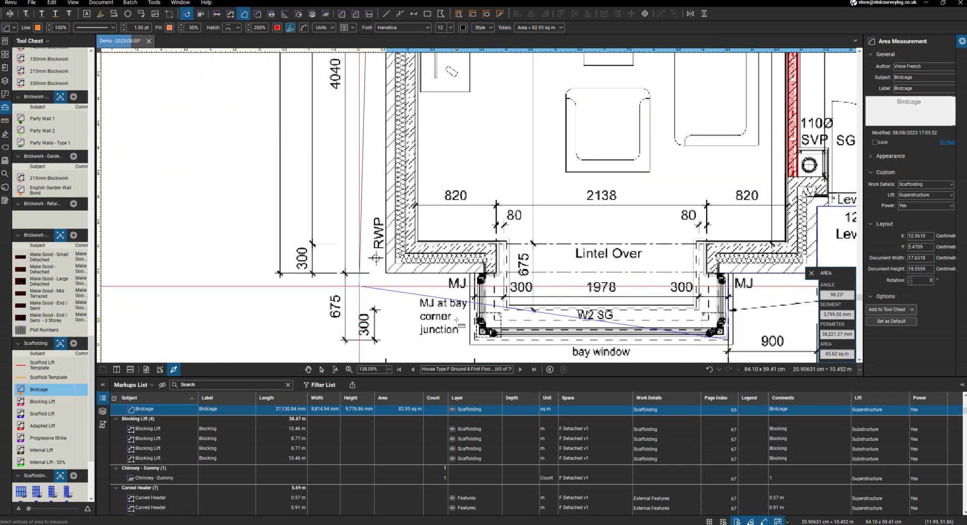
{"action": "left_click", "coordinate": [488, 354]}
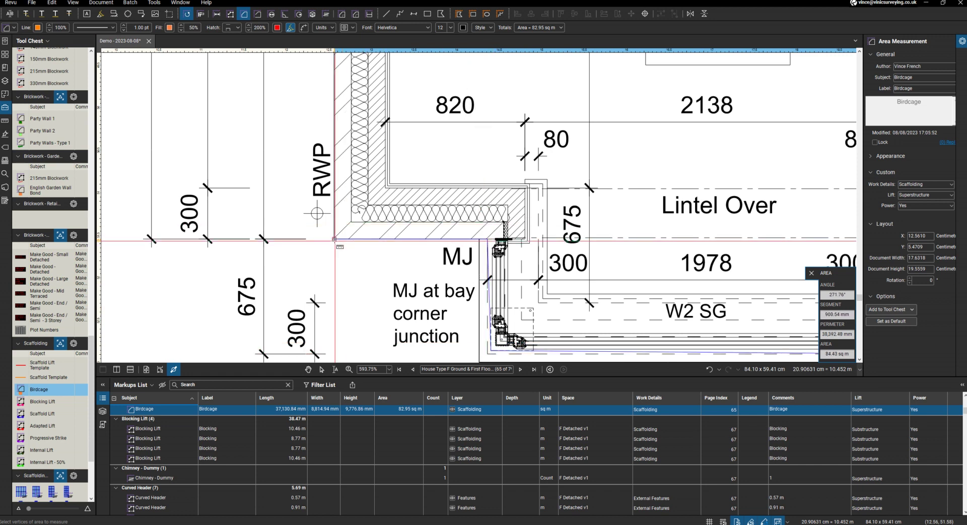
{"action": "double_click", "coordinate": [263, 237]}
{"action": "scroll", "coordinate": [263, 237], "scroll_direction": "down", "scroll_amount": 15}
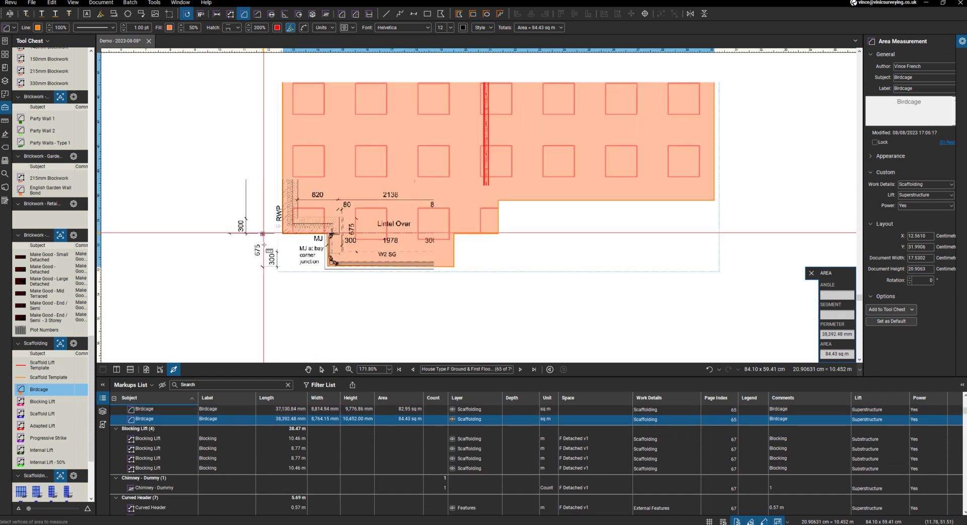
{"action": "scroll", "coordinate": [295, 252], "scroll_direction": "down", "scroll_amount": 3}
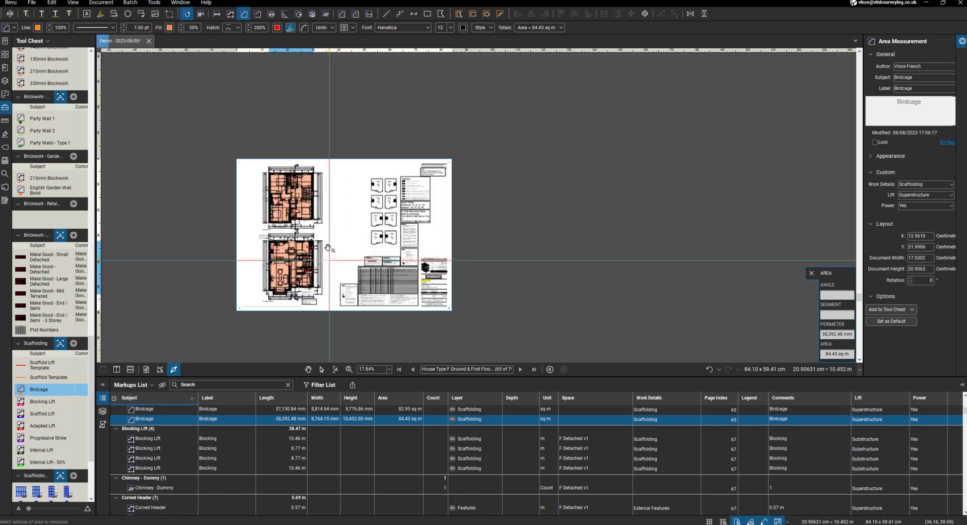
{"action": "key", "text": "Escape"}
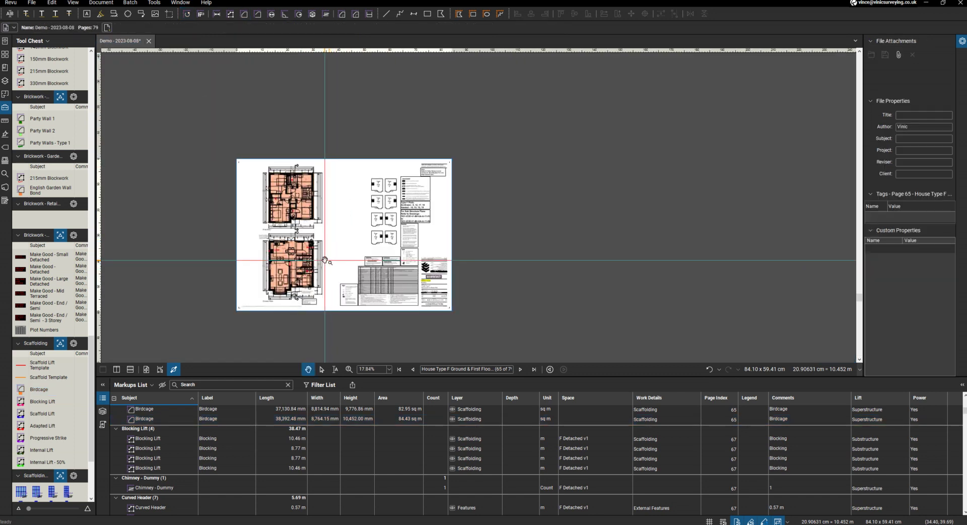
{"action": "right_click", "coordinate": [285, 206]}
{"action": "left_click", "coordinate": [345, 197]}
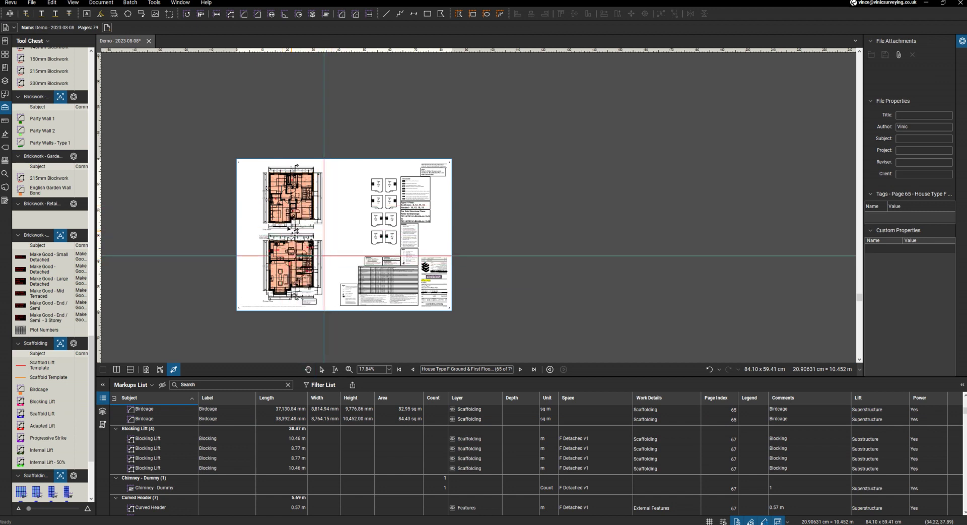
{"action": "right_click", "coordinate": [275, 204]}
{"action": "key", "text": "Escape"}
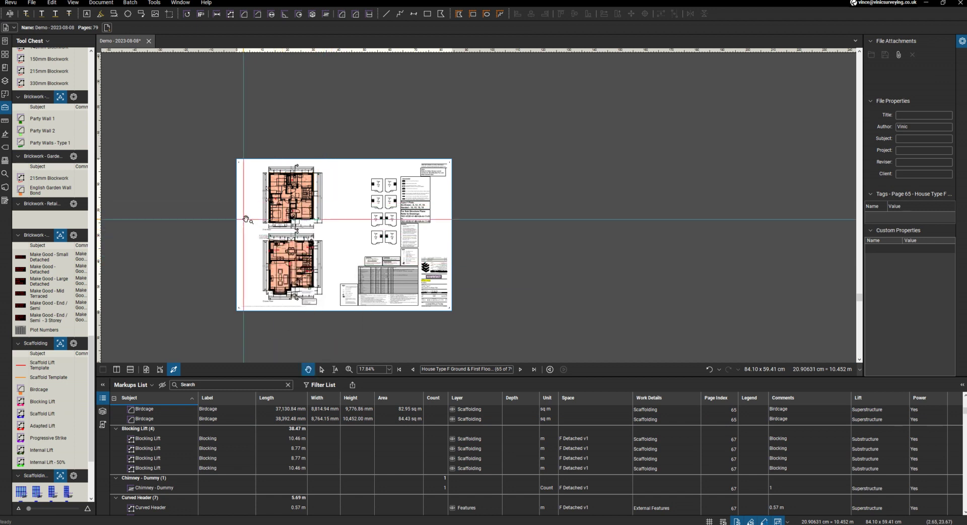
Step: Select both the first floor and ground floor Birdcage areas and cut them from the floor plan sheet
{"action": "scroll", "coordinate": [330, 204], "scroll_direction": "up", "scroll_amount": 3}
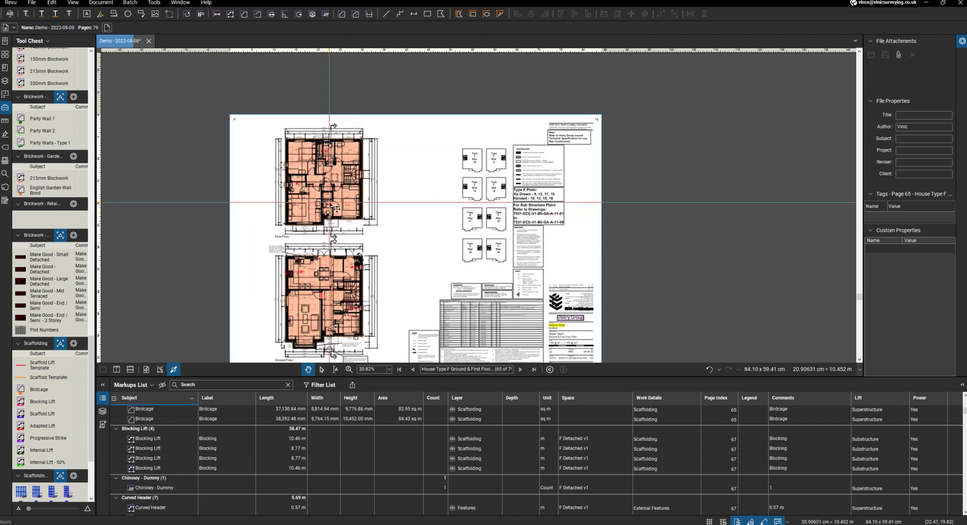
{"action": "left_click", "coordinate": [330, 204]}
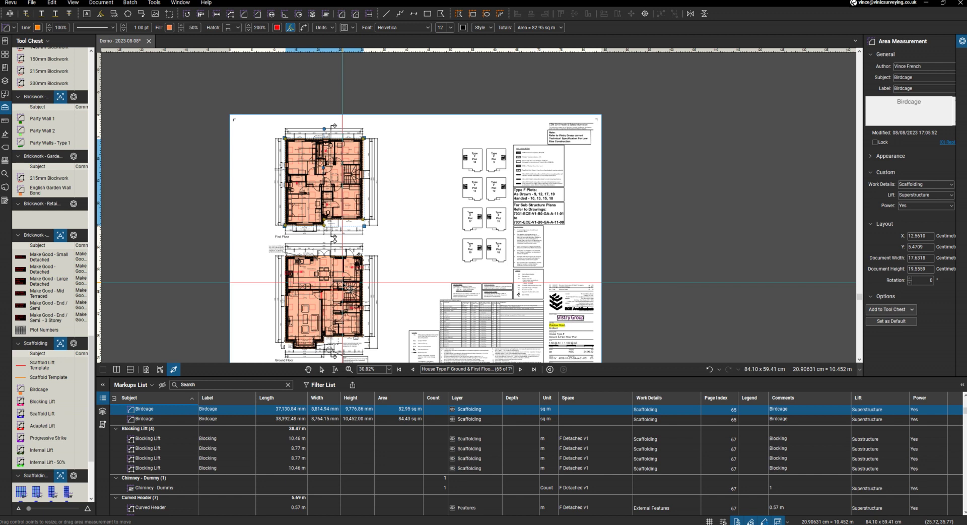
{"action": "left_click", "coordinate": [342, 282], "text": "shift"}
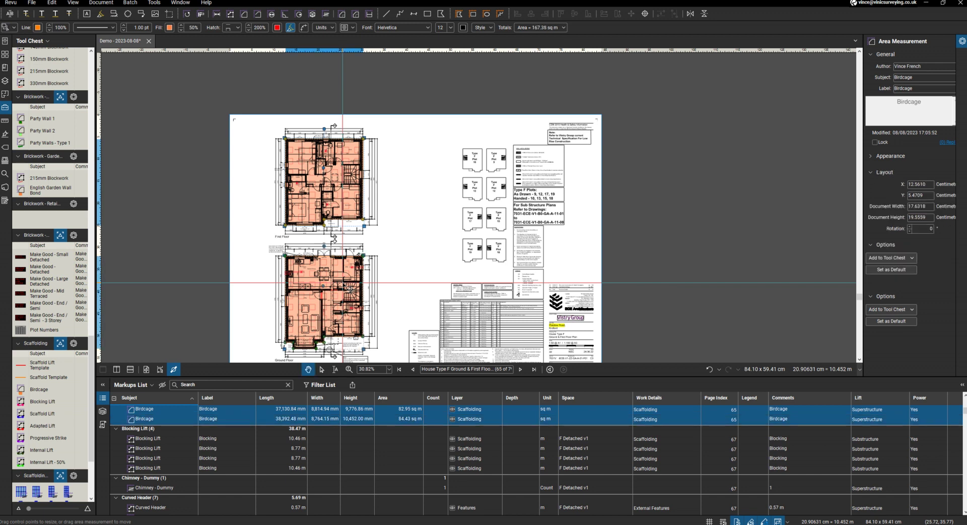
{"action": "right_click", "coordinate": [342, 283]}
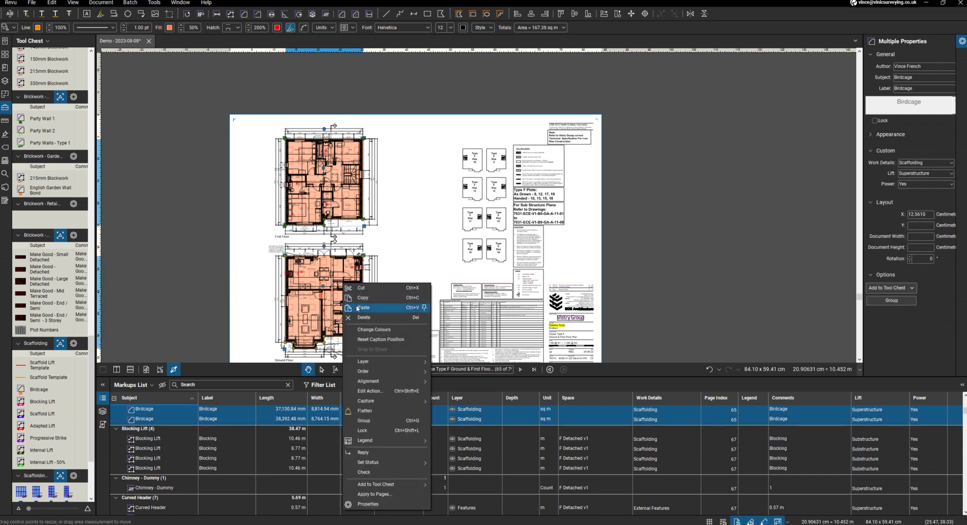
{"action": "left_click", "coordinate": [366, 290]}
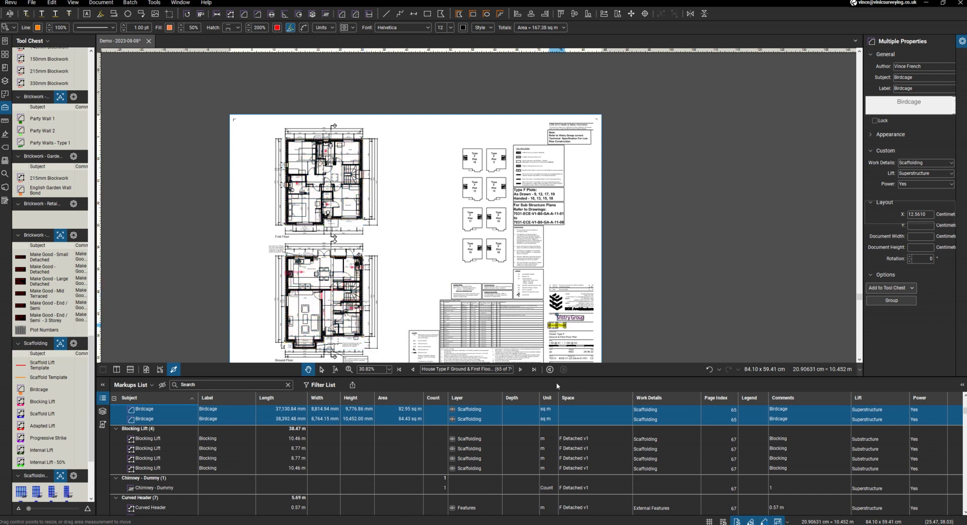
Step: Go to House Type F Elevations - Sheet 1 and paste the two Birdcage areas beside the rear and front elevations
{"action": "left_click", "coordinate": [521, 371]}
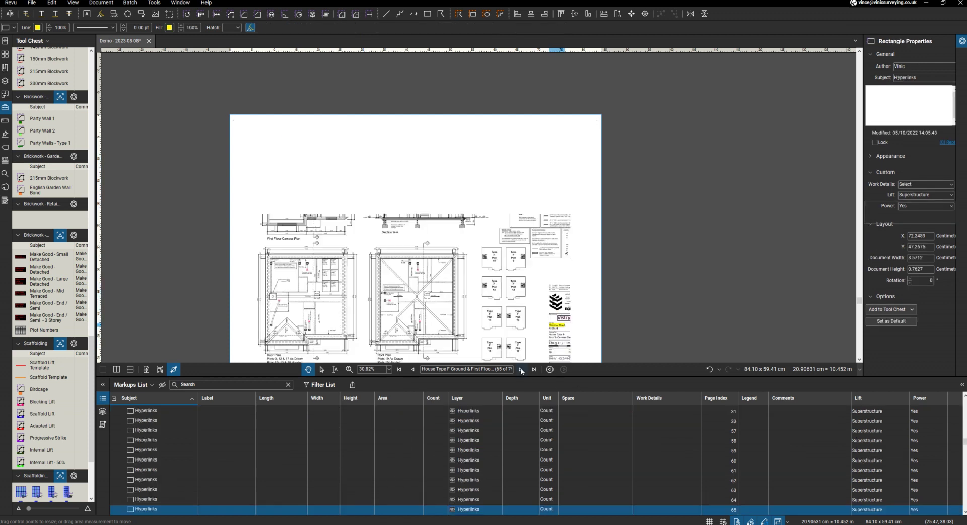
{"action": "left_click", "coordinate": [521, 370]}
{"action": "scroll", "coordinate": [440, 287], "scroll_direction": "down", "scroll_amount": 3}
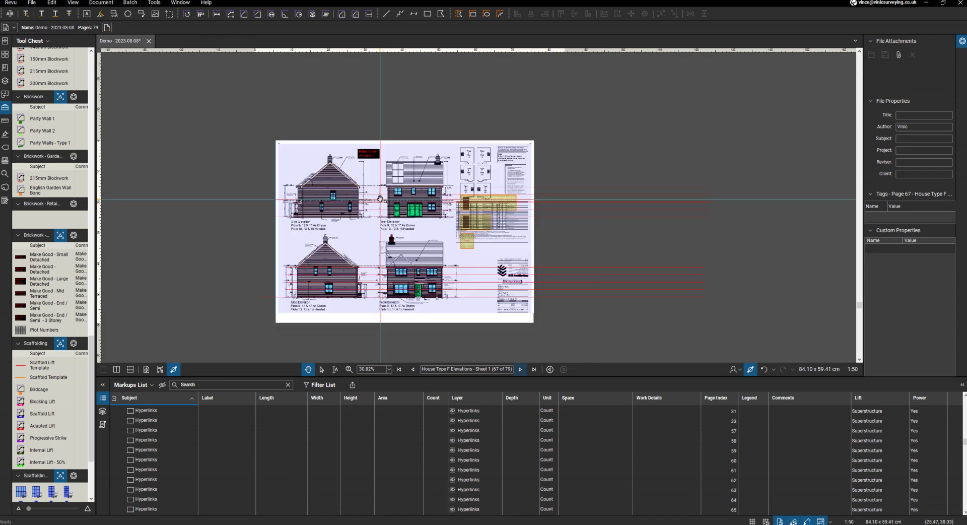
{"action": "right_click", "coordinate": [445, 294]}
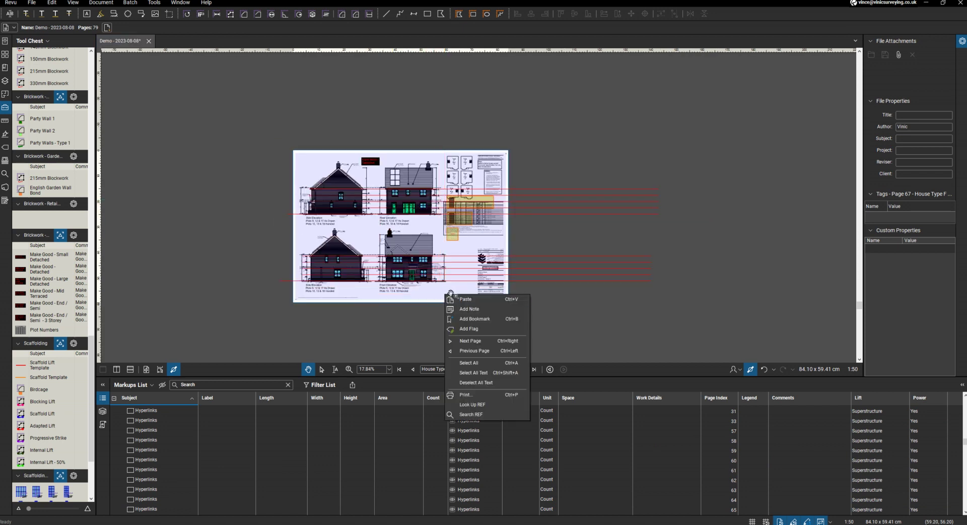
{"action": "left_click", "coordinate": [459, 299]}
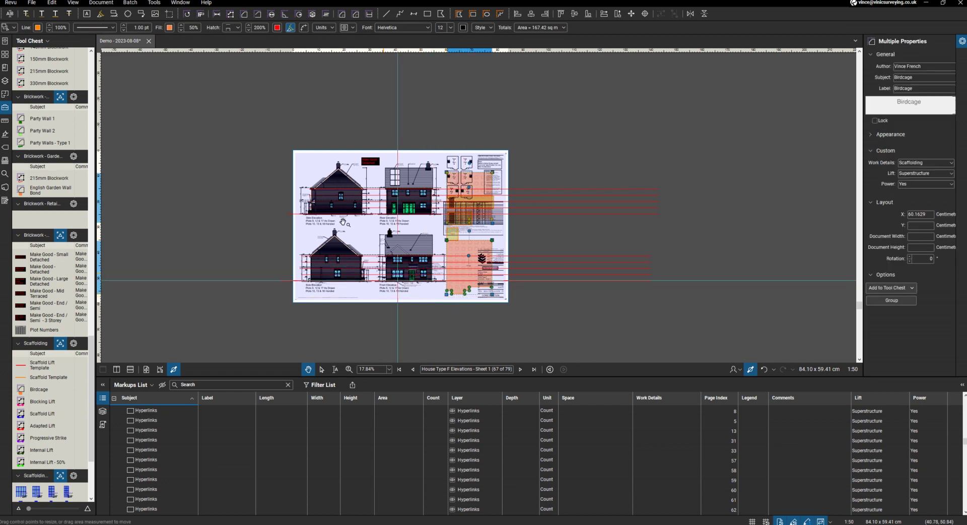
Step: Place a Loading Bay - 4 Lifts count on the upper side elevation, near the canopy end, and set its scale to 200
{"action": "scroll", "coordinate": [51, 431], "scroll_direction": "down", "scroll_amount": 2}
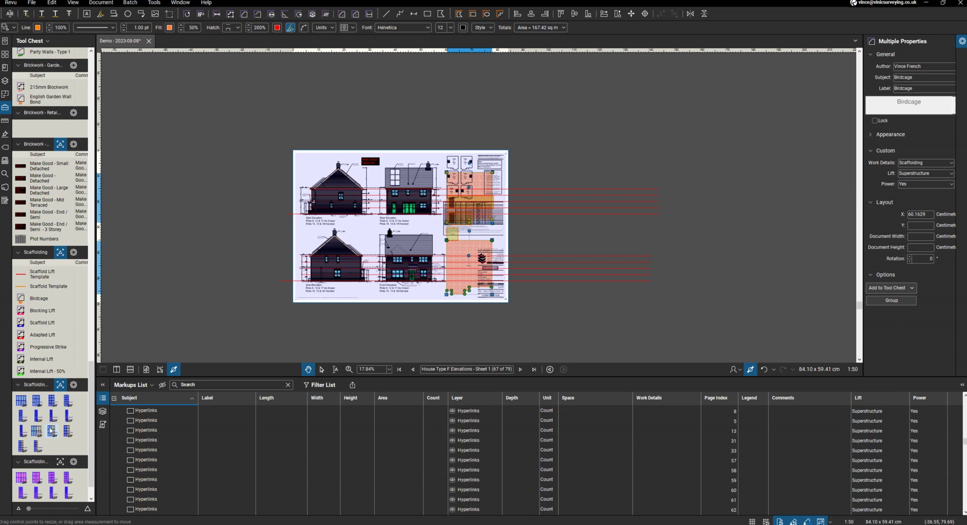
{"action": "left_click", "coordinate": [51, 402]}
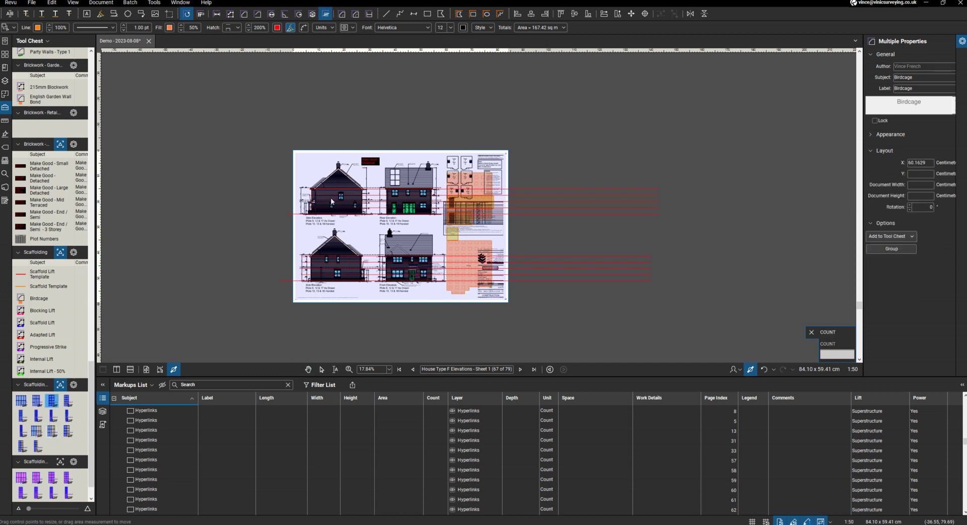
{"action": "scroll", "coordinate": [327, 212], "scroll_direction": "up", "scroll_amount": 6}
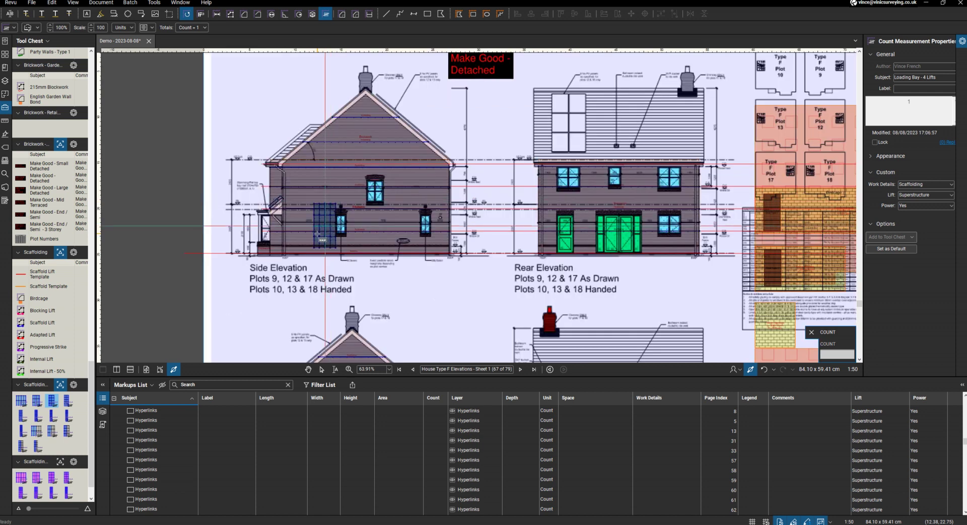
{"action": "left_click", "coordinate": [313, 212]}
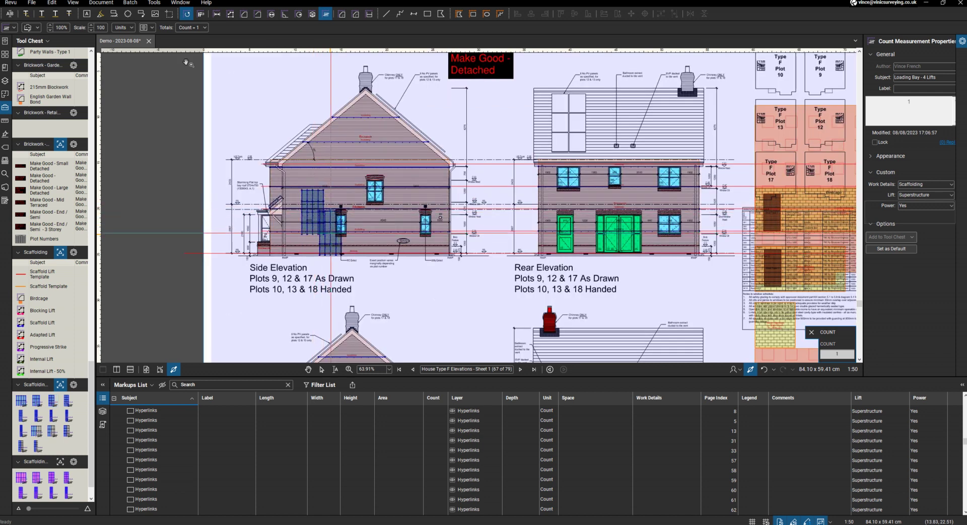
{"action": "key", "text": "Escape"}
{"action": "left_click", "coordinate": [322, 199]}
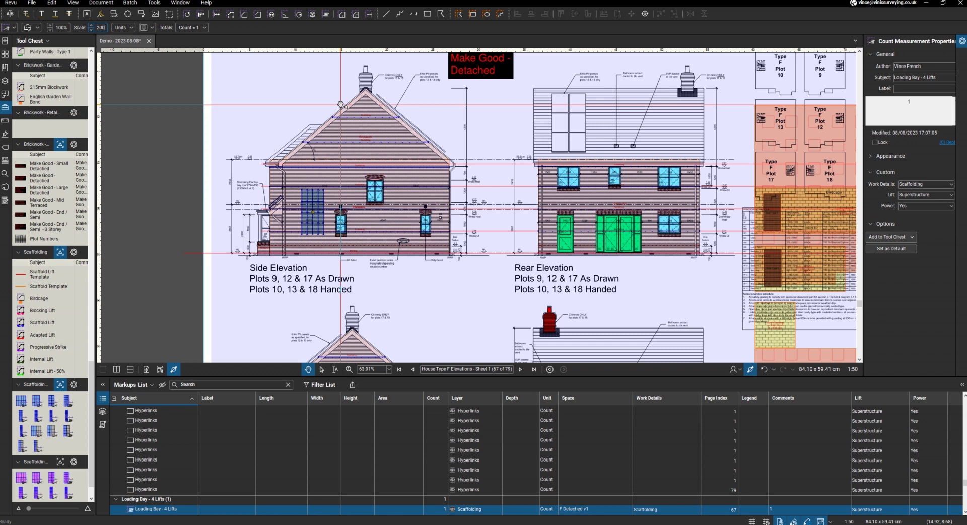
{"action": "key", "text": "Return"}
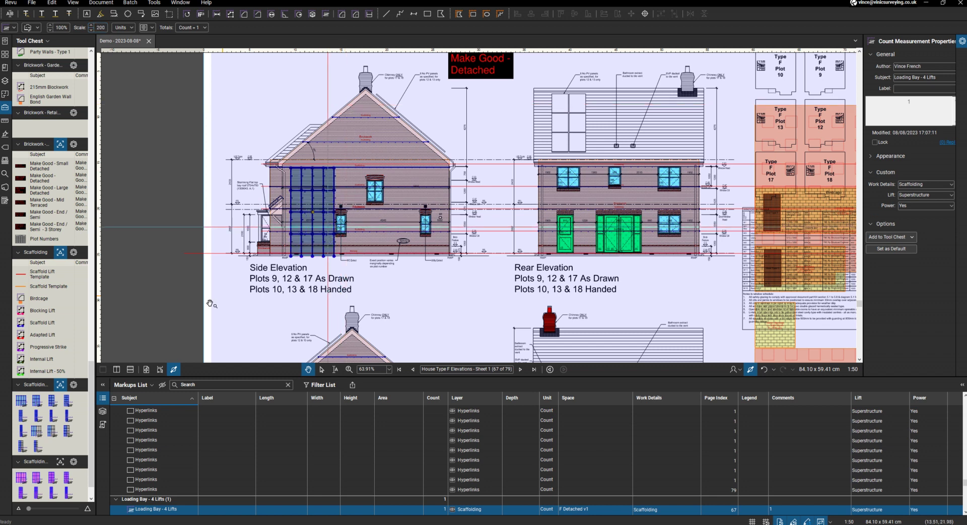
Step: Place one Staircase Tower - 4 Lifts count on the upper side elevation, over the ground floor window farthest from the canopy
{"action": "left_click", "coordinate": [53, 477]}
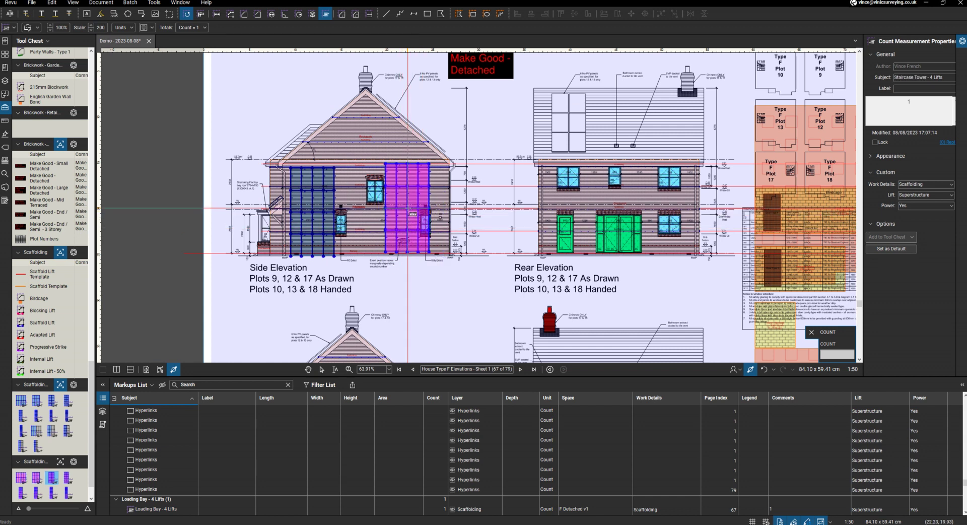
{"action": "left_click", "coordinate": [412, 210]}
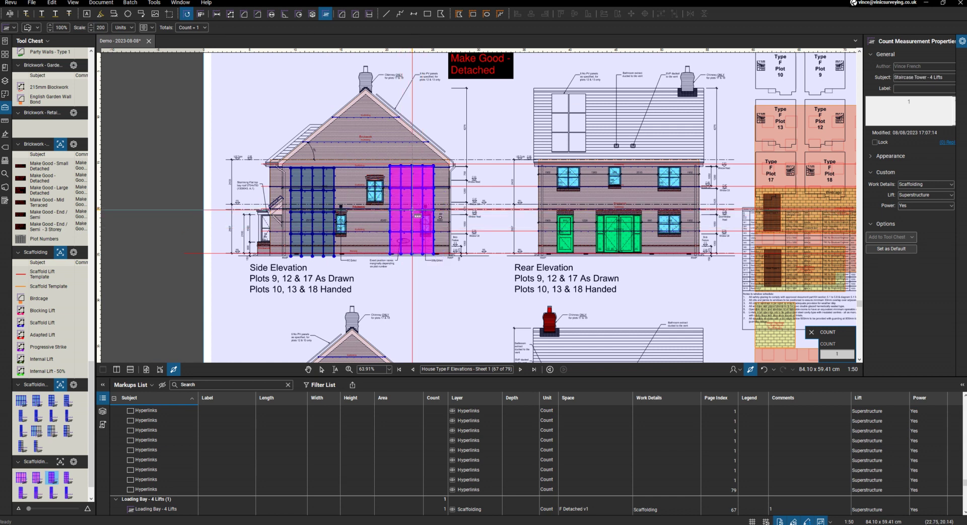
{"action": "key", "text": "Escape"}
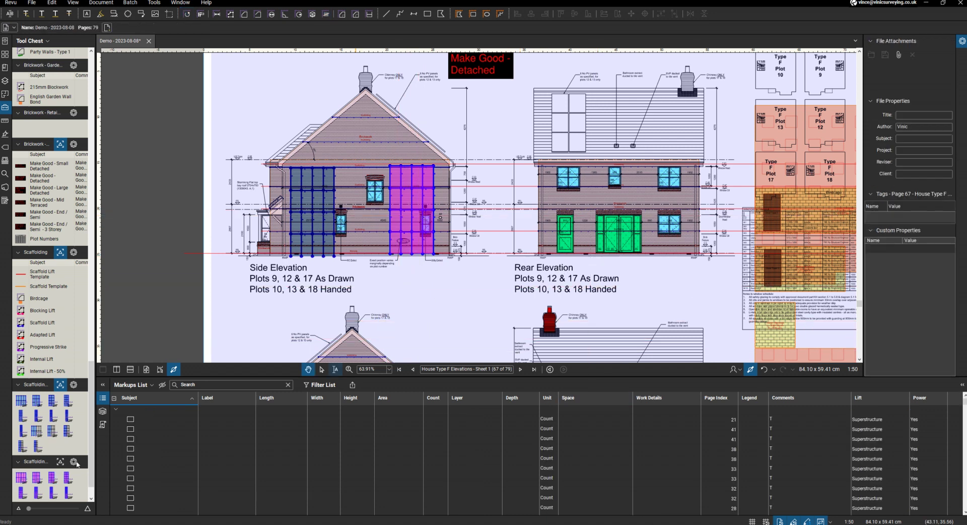
{"action": "left_click", "coordinate": [51, 479]}
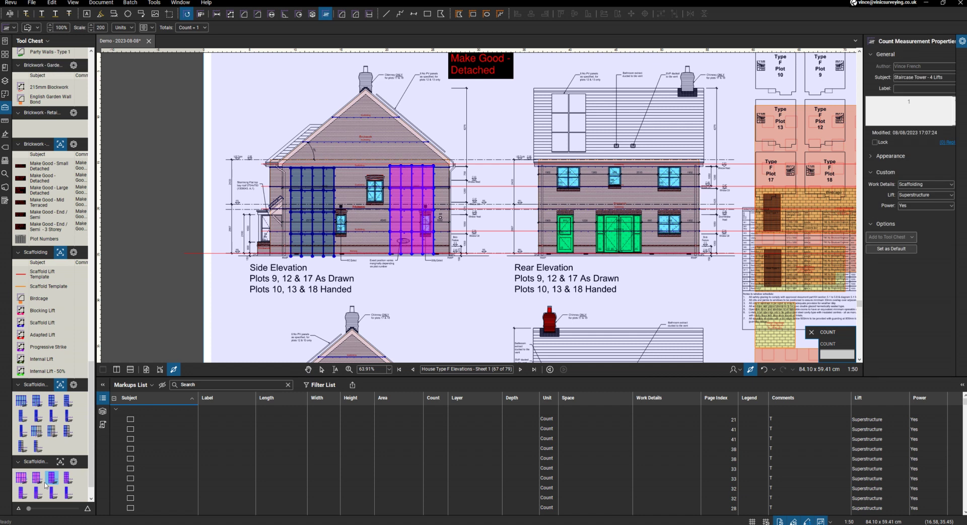
{"action": "key", "text": "Escape"}
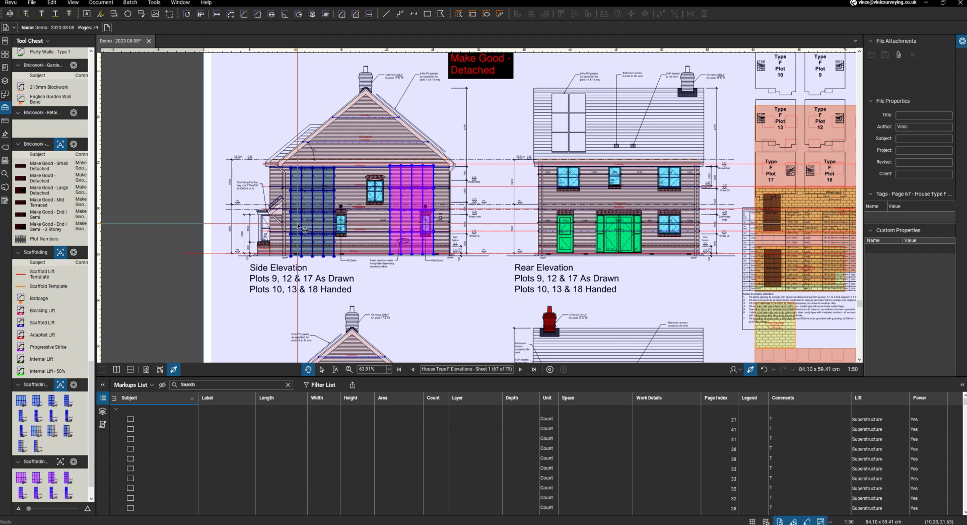
Step: Copy all markups from House Type F Elevations - Sheet 1 and paste them in place on Elevations - Sheet 2
{"action": "scroll", "coordinate": [297, 223], "scroll_direction": "down", "scroll_amount": 3}
{"action": "scroll", "coordinate": [297, 225], "scroll_direction": "down", "scroll_amount": 3}
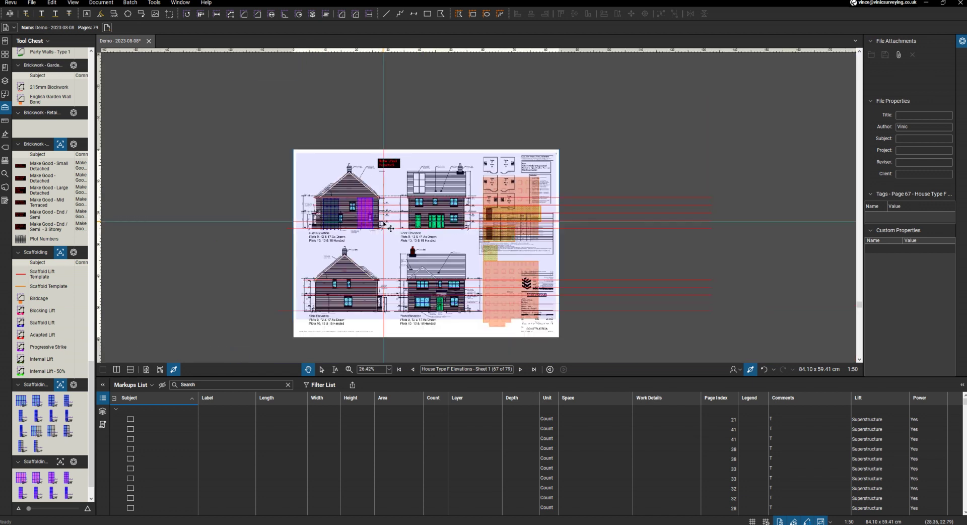
{"action": "scroll", "coordinate": [393, 319], "scroll_direction": "up", "scroll_amount": 2}
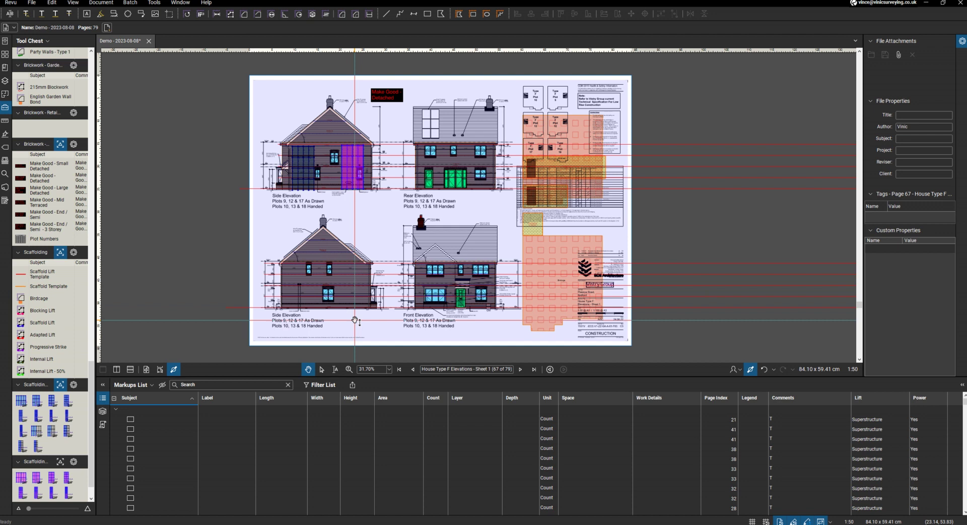
{"action": "key", "text": "ctrl+a"}
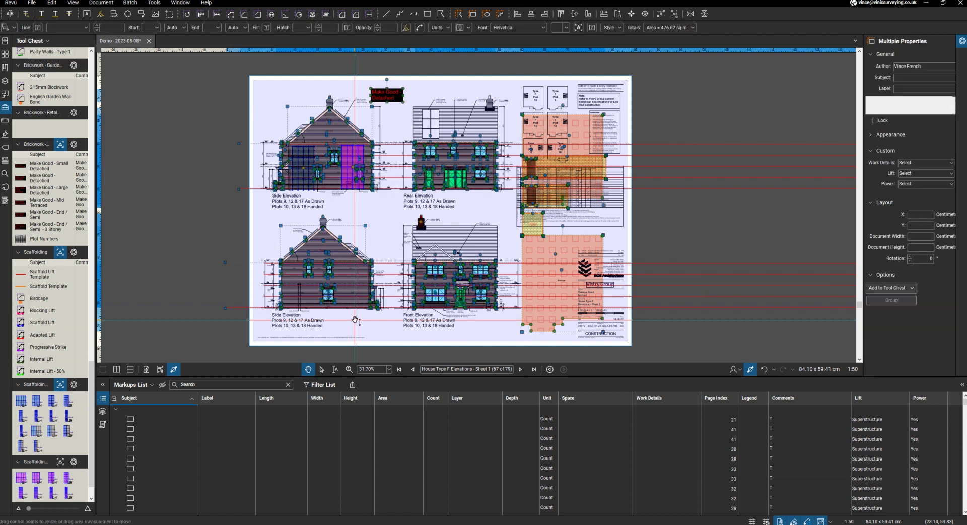
{"action": "left_click", "coordinate": [519, 372]}
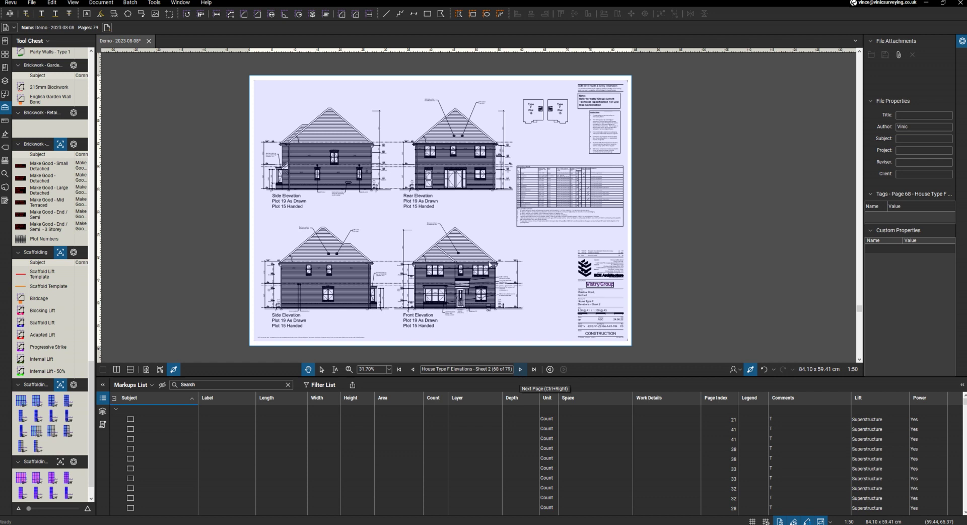
{"action": "key", "text": "ctrl+shift+v"}
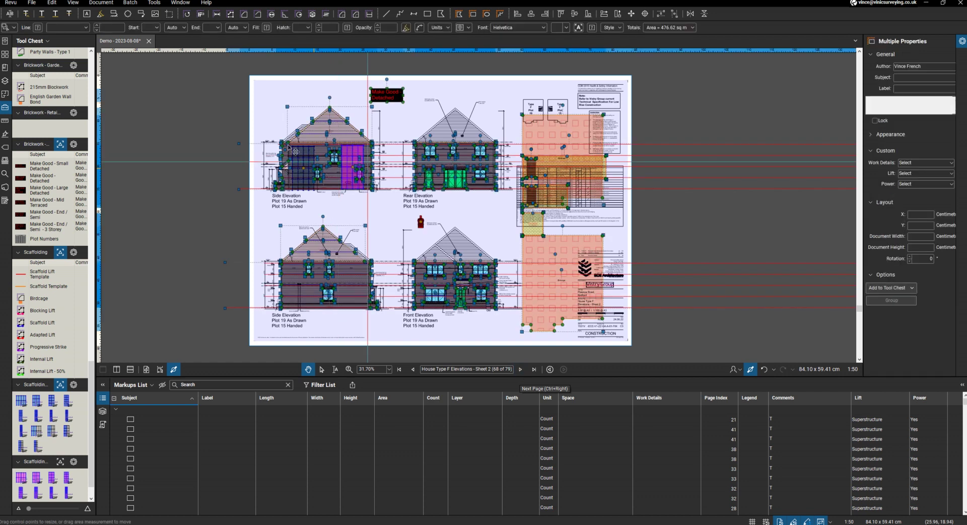
{"action": "left_click", "coordinate": [324, 107]}
{"action": "scroll", "coordinate": [325, 107], "scroll_direction": "up", "scroll_amount": 2}
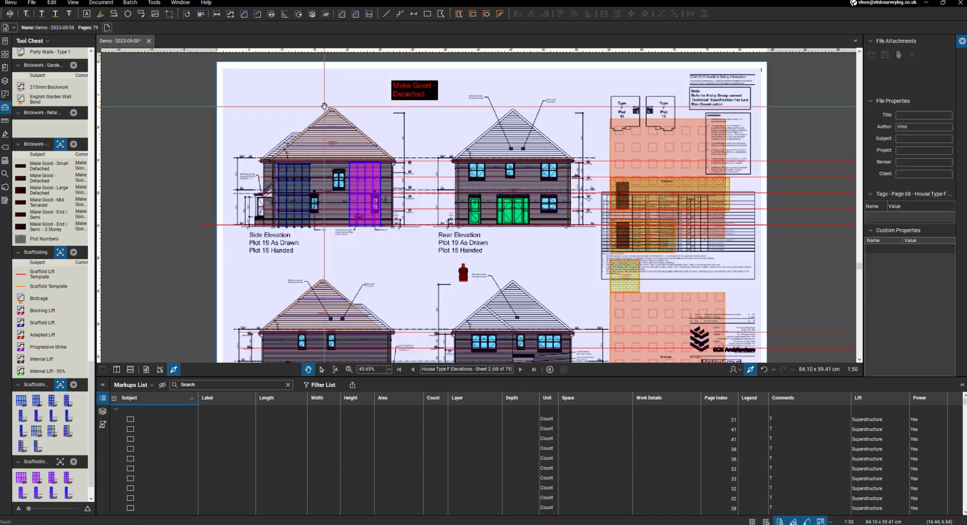
Step: Select the Top Out gable markups on the upper side elevation of Elevations - Sheet 2 and delete them
{"action": "scroll", "coordinate": [325, 107], "scroll_direction": "up", "scroll_amount": 1}
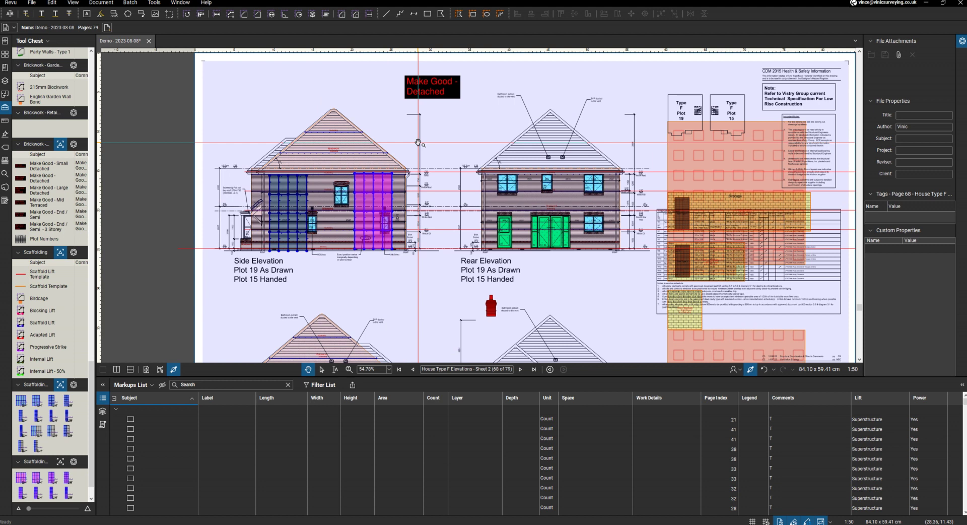
{"action": "mouse_move", "coordinate": [357, 105]}
{"action": "left_mouse_down"}
{"action": "mouse_move", "coordinate": [317, 150]}
{"action": "mouse_move", "coordinate": [325, 158]}
{"action": "left_mouse_up"}
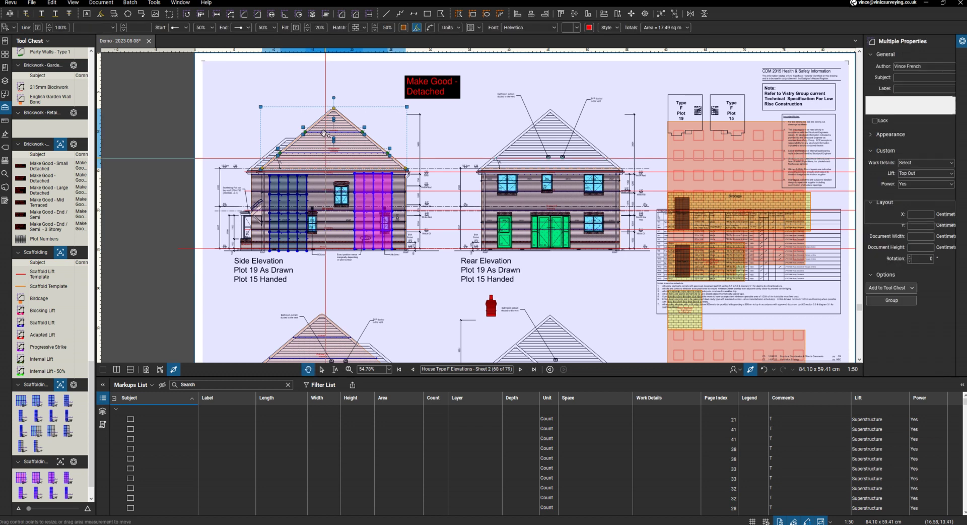
{"action": "left_click", "coordinate": [323, 134]}
Step: Select the Top Out gable markups on the lower side elevation and delete them
{"action": "scroll", "coordinate": [324, 134], "scroll_direction": "down", "scroll_amount": 4}
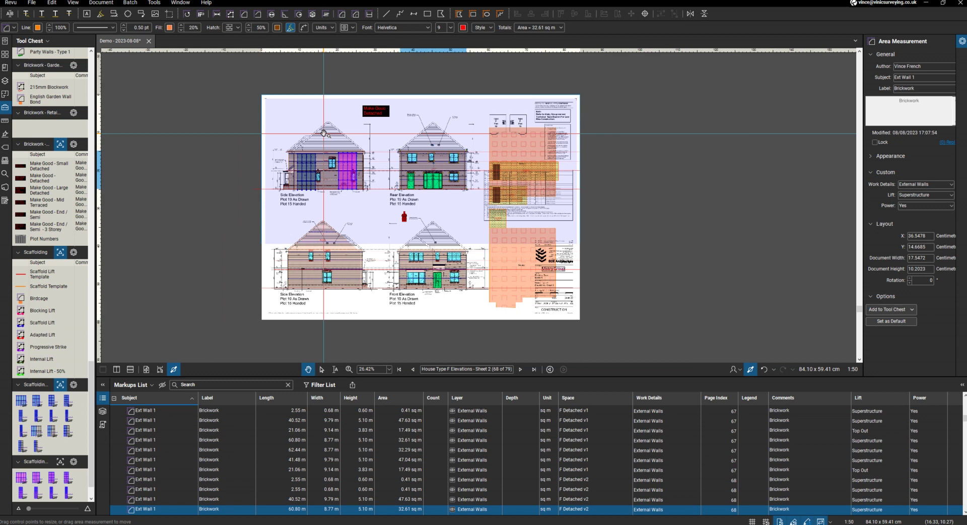
{"action": "scroll", "coordinate": [344, 273], "scroll_direction": "up", "scroll_amount": 4}
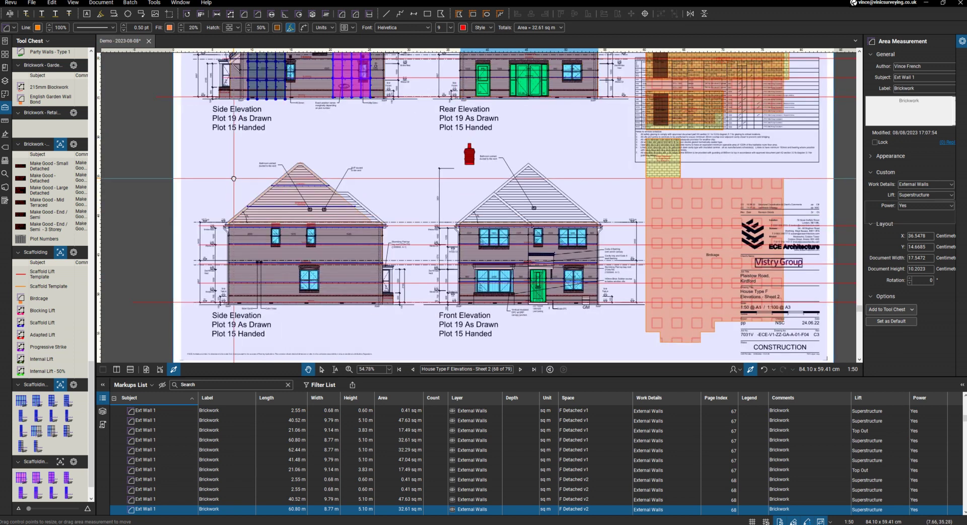
{"action": "left_click", "coordinate": [234, 178]}
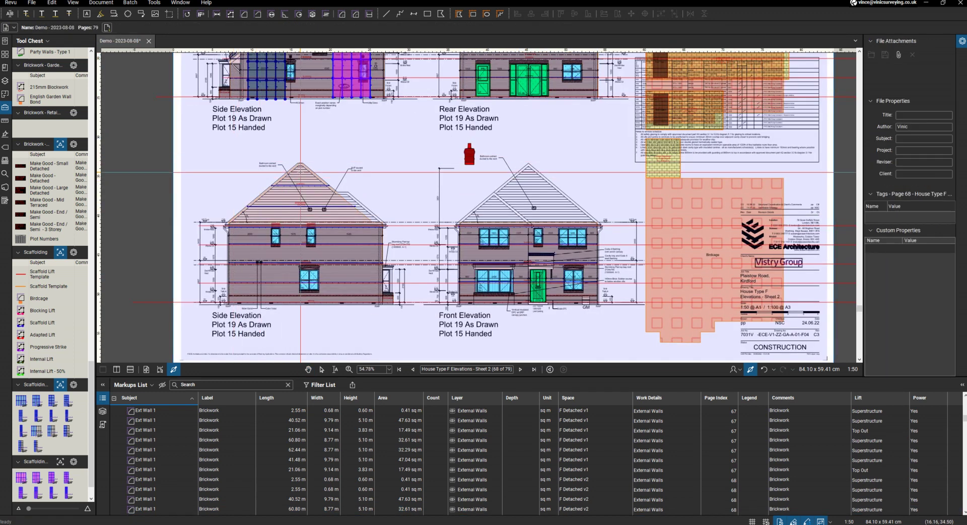
{"action": "left_click", "coordinate": [299, 214]}
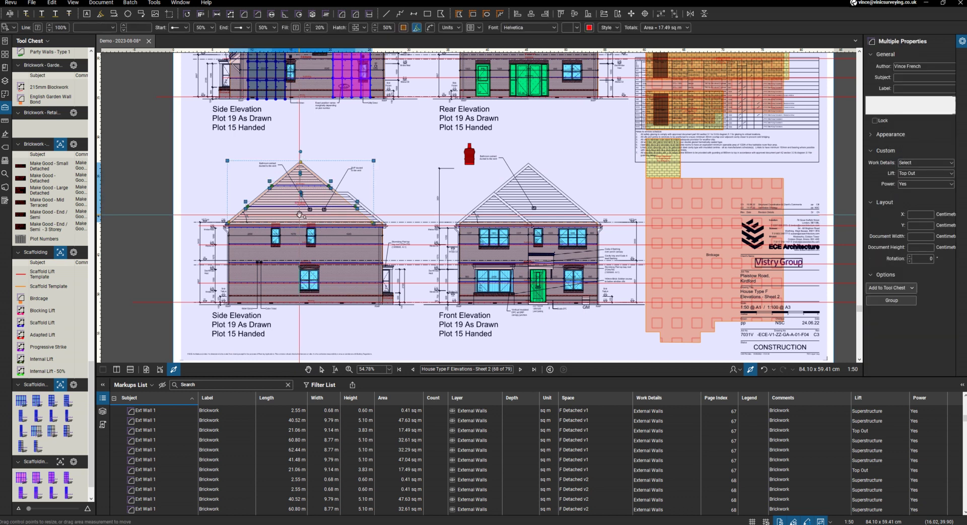
{"action": "key", "text": "Escape"}
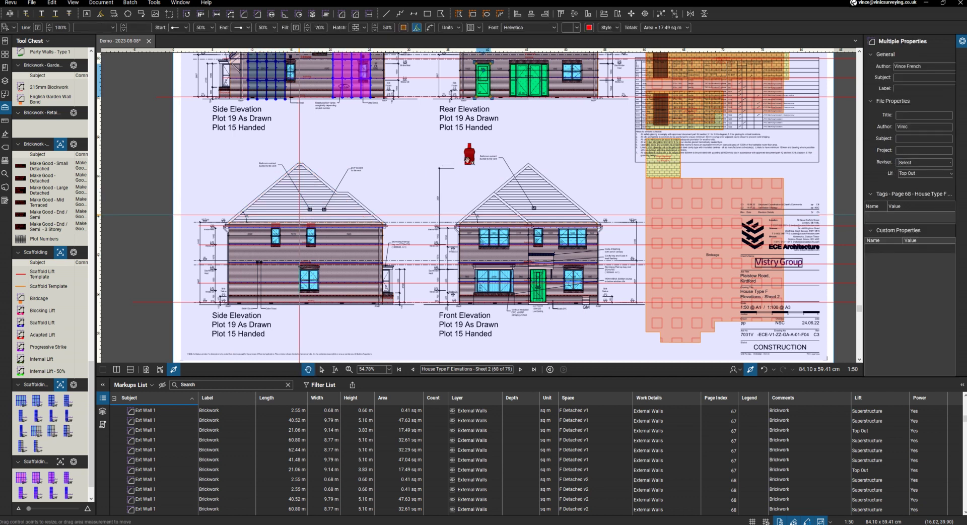
Step: Delete the Chimney - Dummy count above the front elevation
{"action": "left_click", "coordinate": [470, 160]}
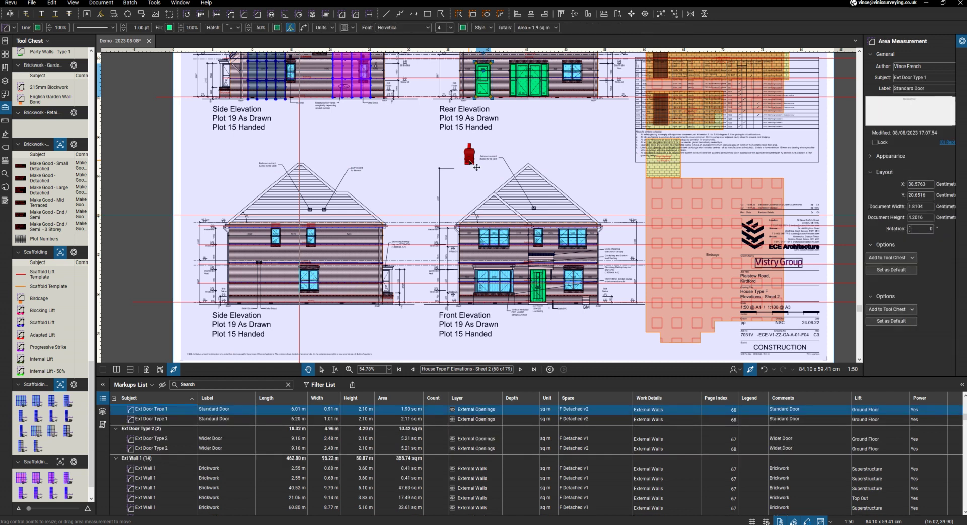
{"action": "left_click", "coordinate": [476, 166]}
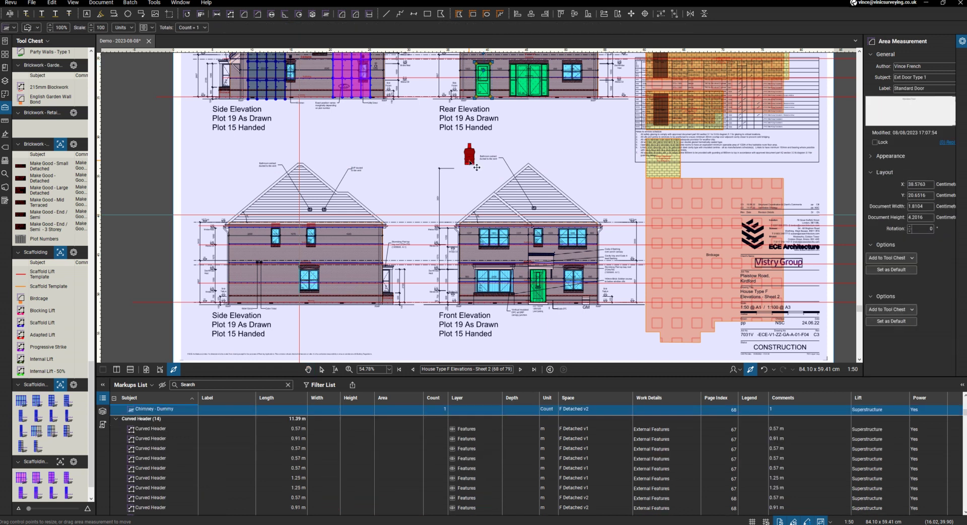
{"action": "key", "text": "Delete"}
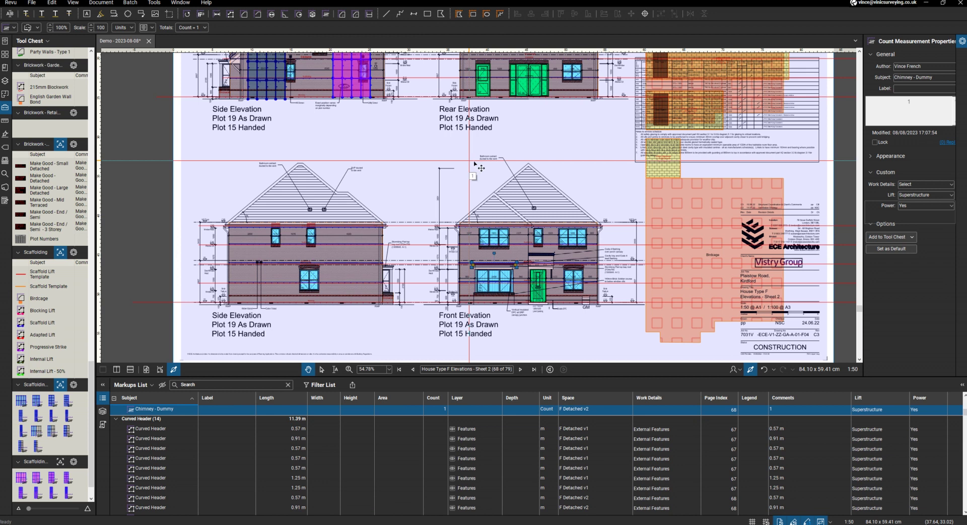
{"action": "left_click", "coordinate": [495, 263]}
{"action": "scroll", "coordinate": [579, 275], "scroll_direction": "up", "scroll_amount": 3}
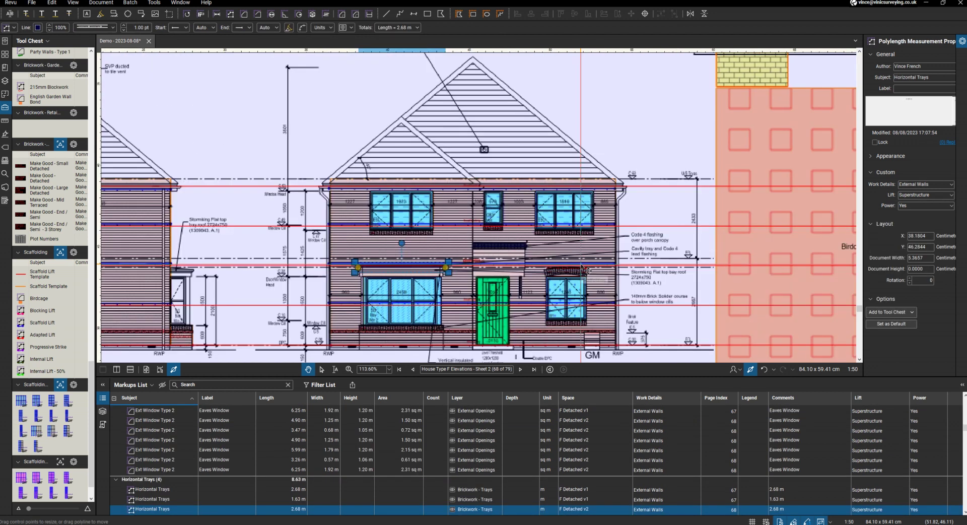
{"action": "scroll", "coordinate": [581, 266], "scroll_direction": "down", "scroll_amount": 5}
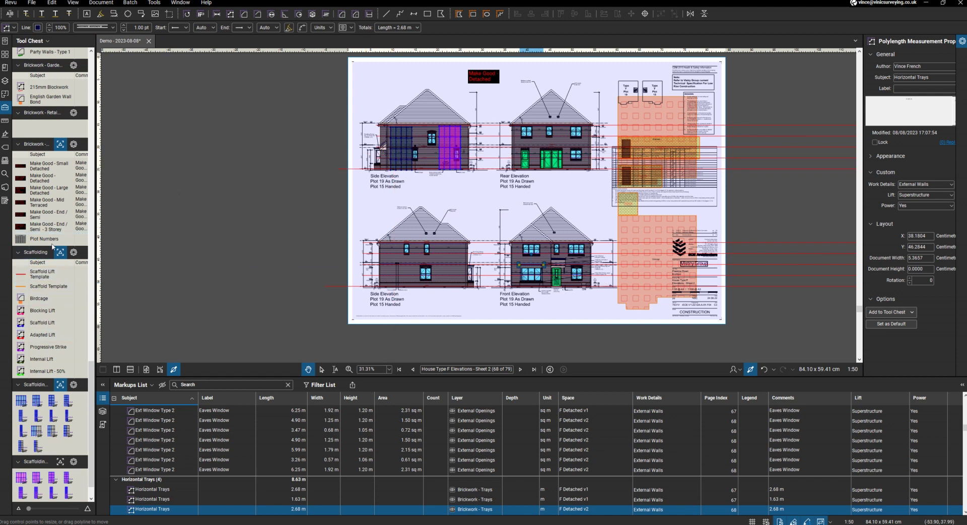
Step: Place a Plot Numbers table in the gap between the four elevations on Elevations - Sheet 2 and ungroup it into separate cells
{"action": "left_click", "coordinate": [312, 154]}
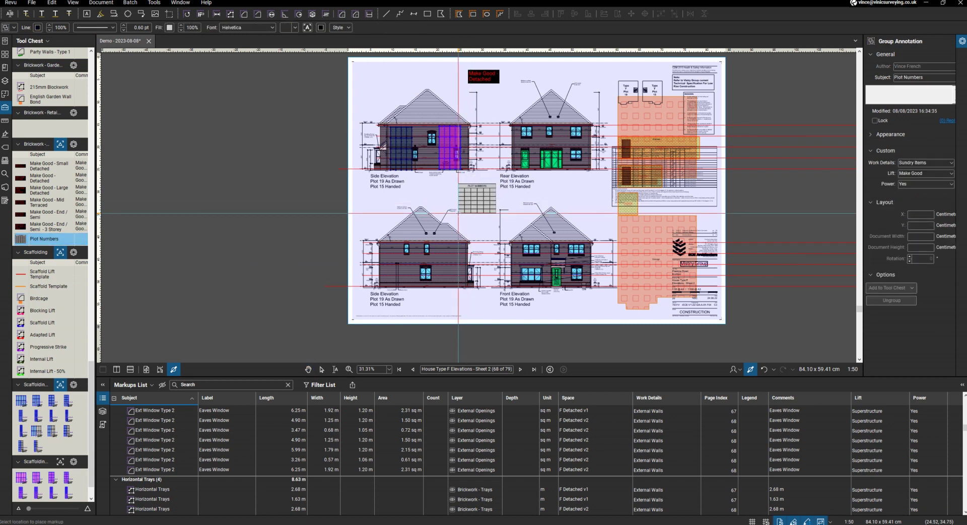
{"action": "left_click", "coordinate": [485, 223]}
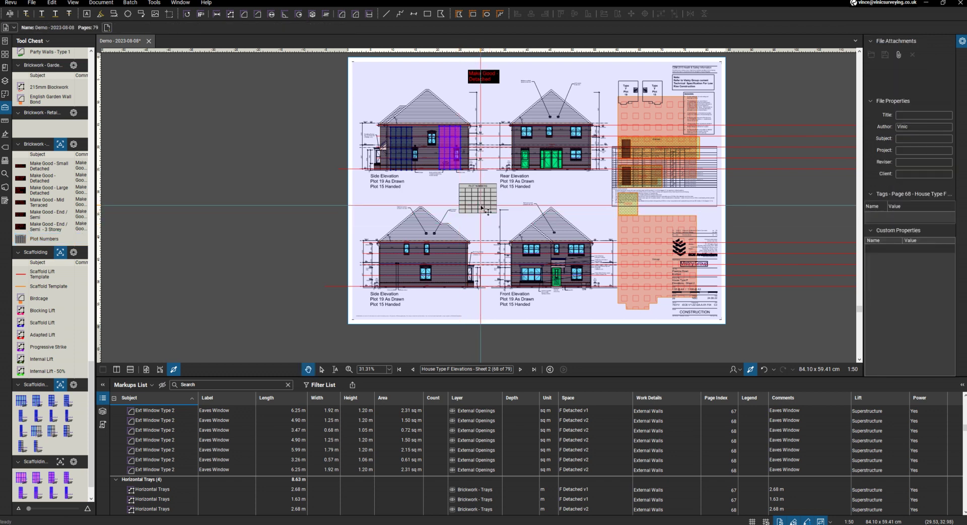
{"action": "left_click", "coordinate": [481, 207]}
{"action": "right_click", "coordinate": [481, 206]}
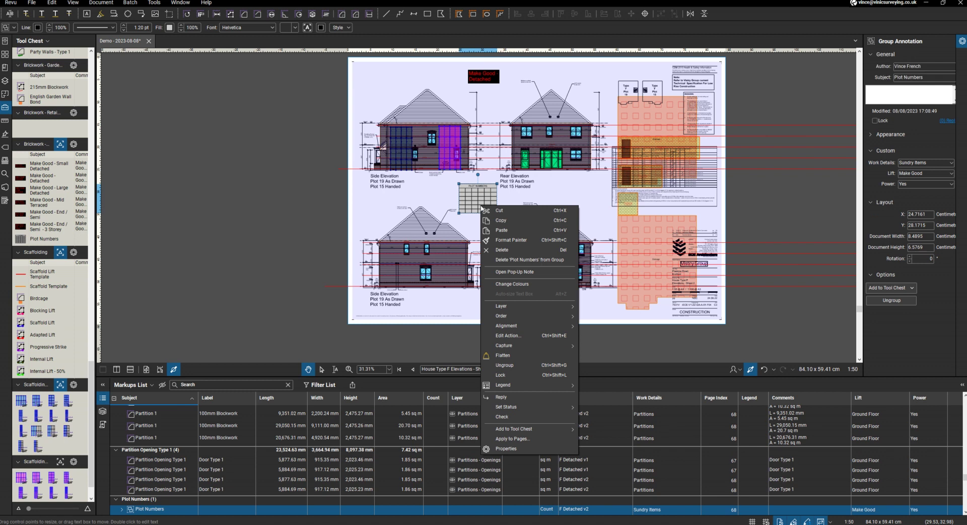
{"action": "left_click", "coordinate": [514, 368]}
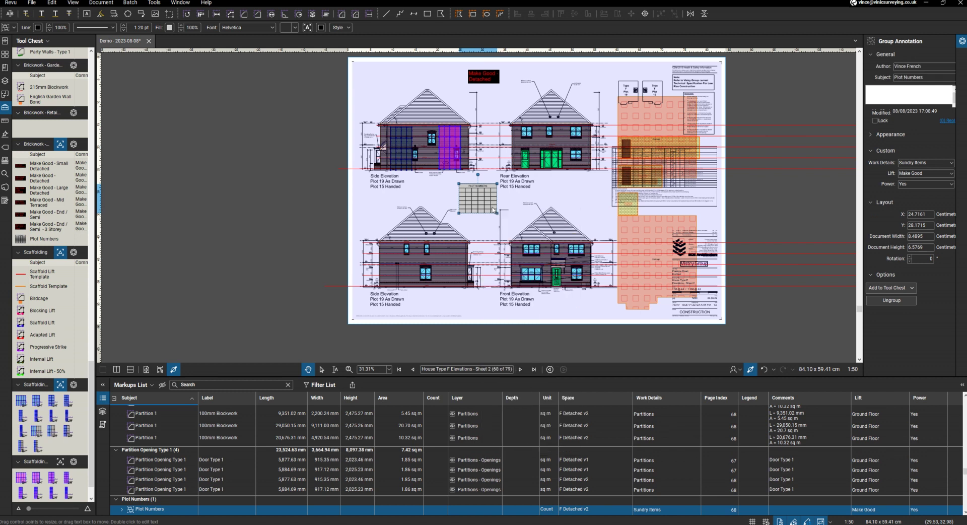
{"action": "key", "text": "ctrl+shift+g"}
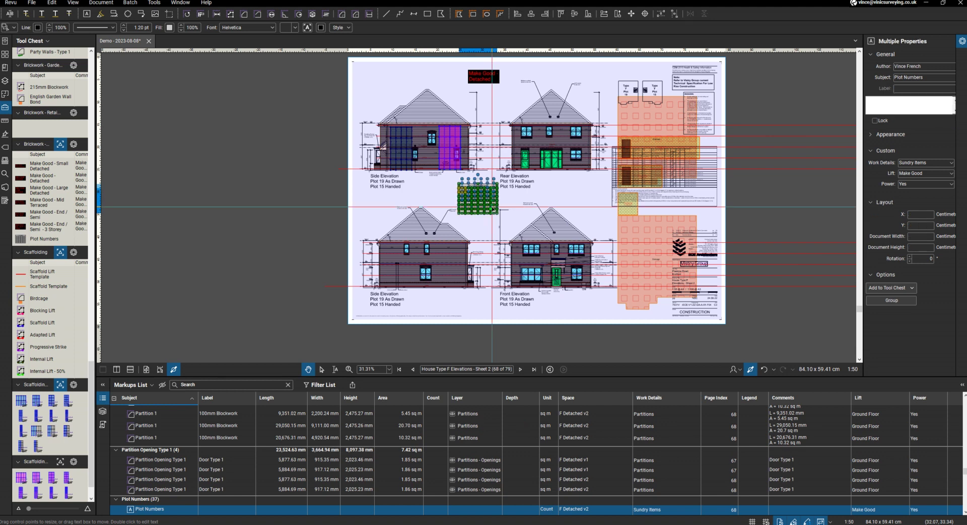
{"action": "left_click", "coordinate": [446, 192]}
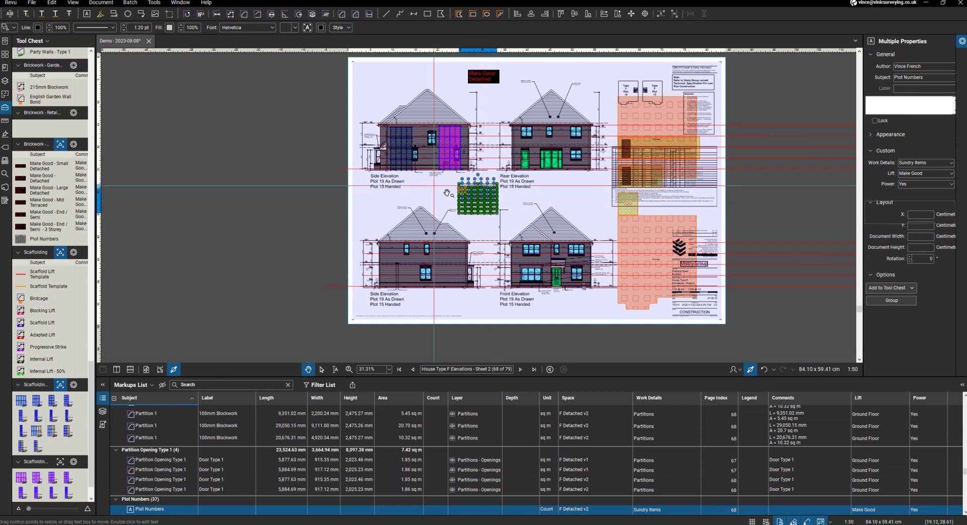
Step: Enter plot numbers 15 and 19 in the first two cells of the Plot Numbers table
{"action": "scroll", "coordinate": [461, 192], "scroll_direction": "up", "scroll_amount": 5}
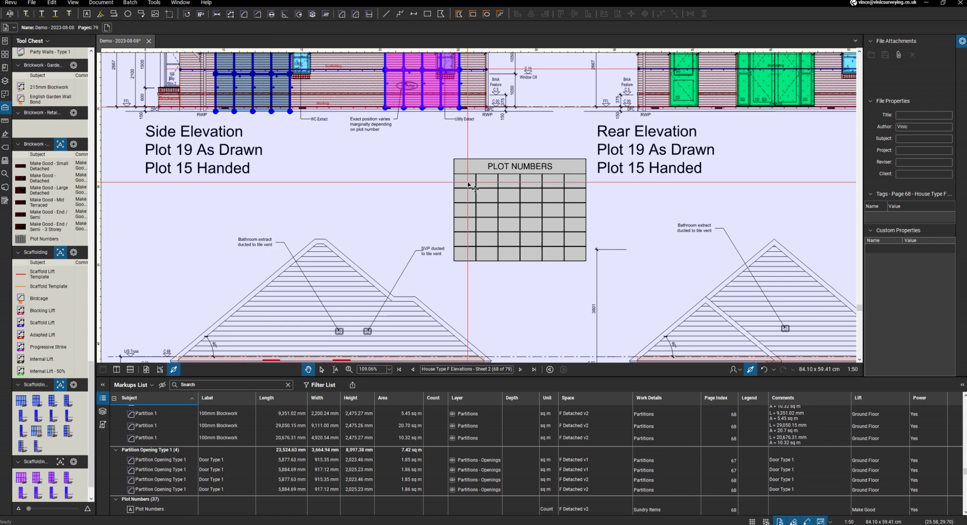
{"action": "left_click", "coordinate": [469, 185]}
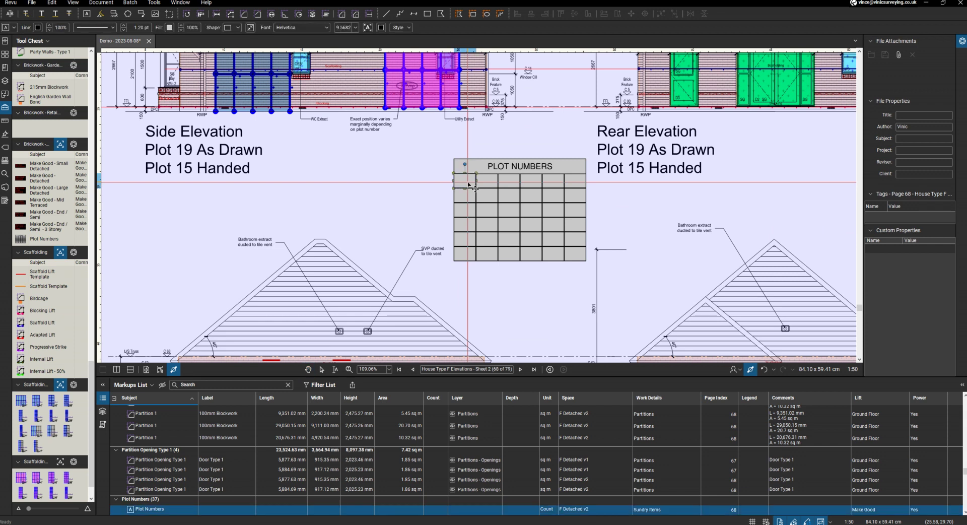
{"action": "left_click", "coordinate": [909, 99]}
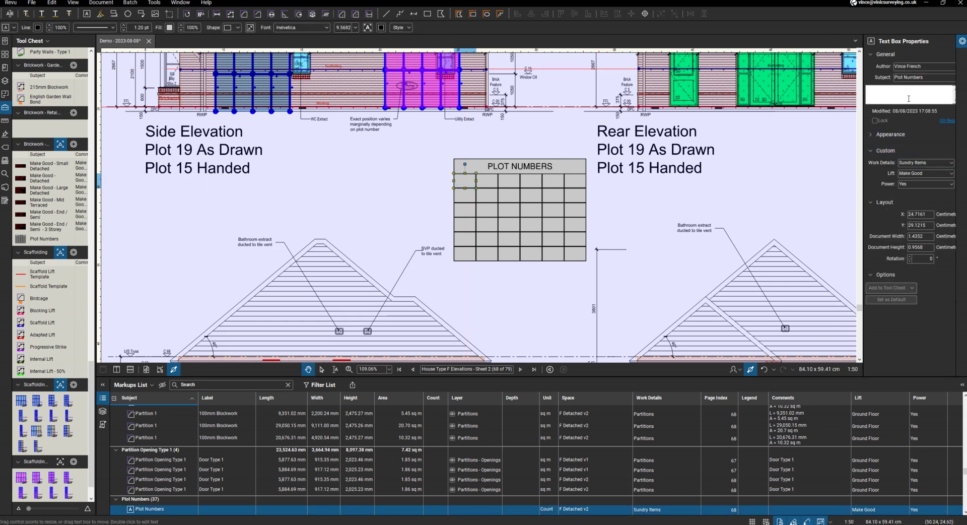
{"action": "type", "text": "16"}
{"action": "left_click", "coordinate": [490, 185]}
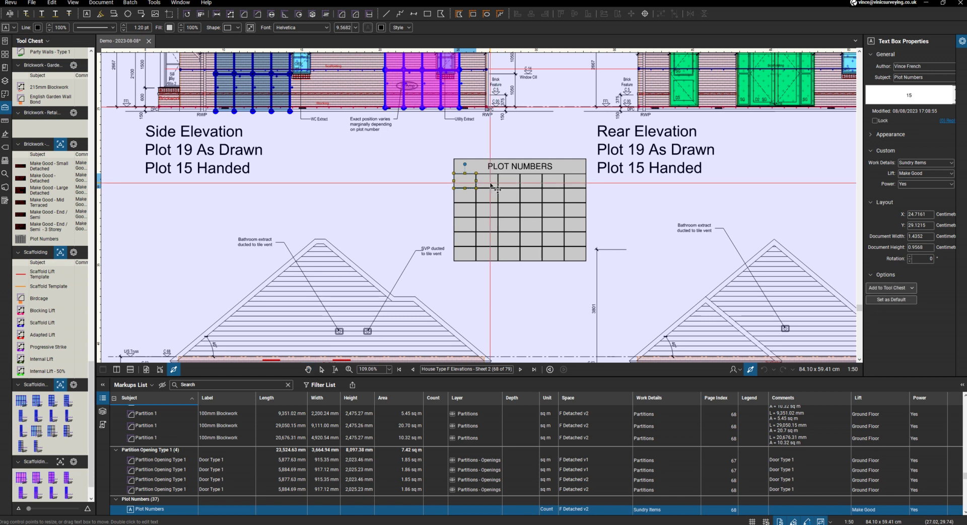
{"action": "left_click", "coordinate": [911, 99]}
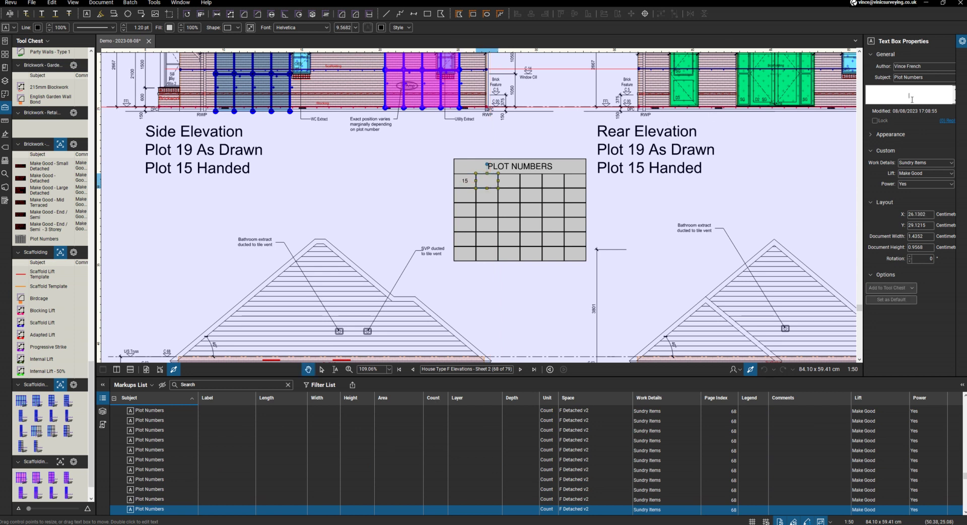
{"action": "left_click", "coordinate": [695, 214]}
Step: Go to House Type F Elevations - Sheet 1, place a Plot Numbers table in the gap between the elevations and ungroup it
{"action": "scroll", "coordinate": [479, 205], "scroll_direction": "down", "scroll_amount": 5}
{"action": "scroll", "coordinate": [479, 206], "scroll_direction": "up", "scroll_amount": 2}
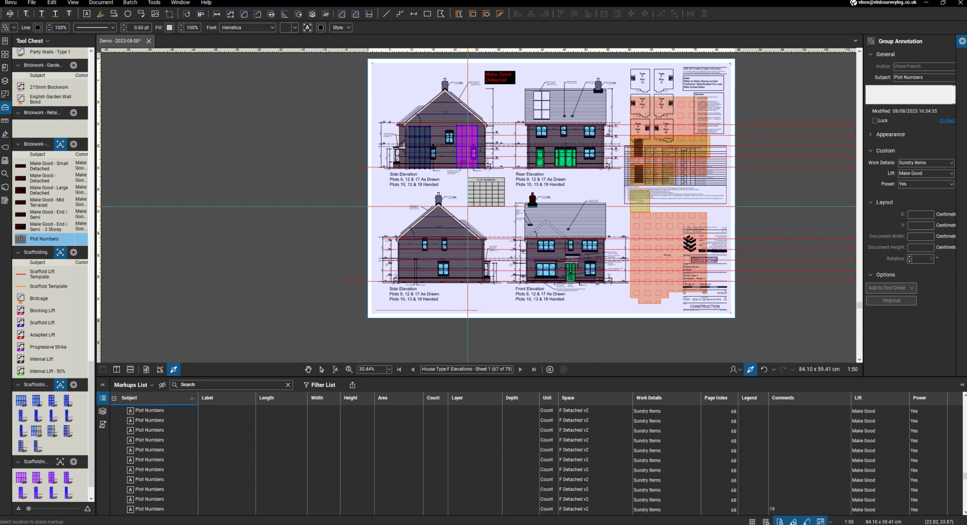
{"action": "left_click", "coordinate": [467, 206]}
{"action": "scroll", "coordinate": [516, 206], "scroll_direction": "up", "scroll_amount": 3}
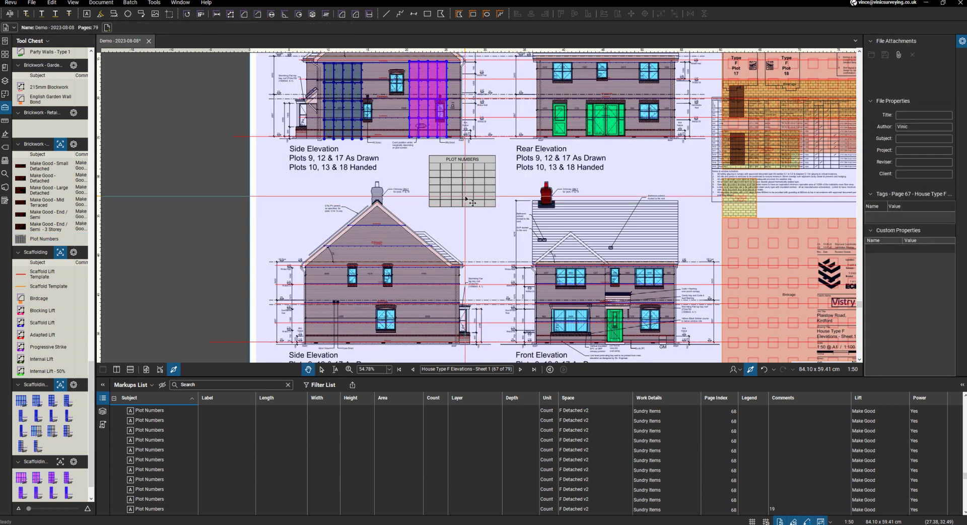
{"action": "left_click", "coordinate": [472, 203]}
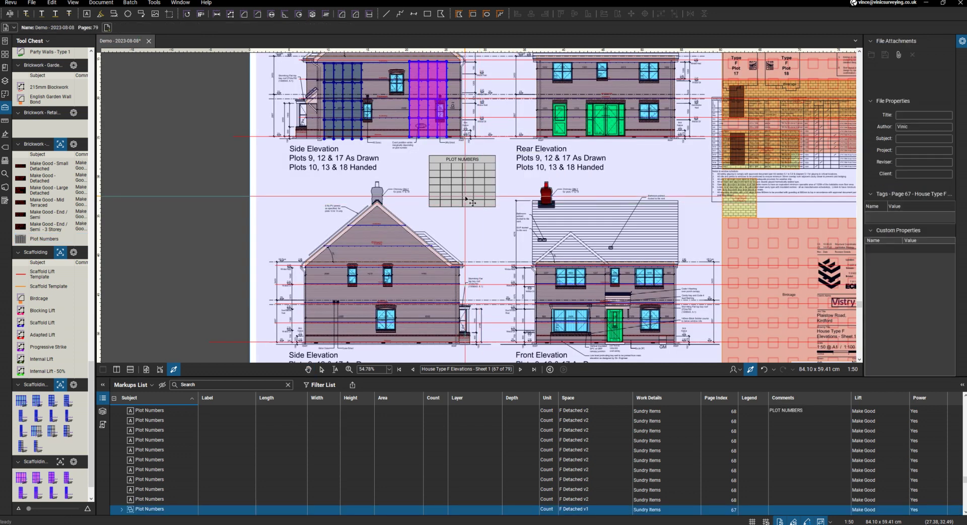
{"action": "right_click", "coordinate": [465, 196]}
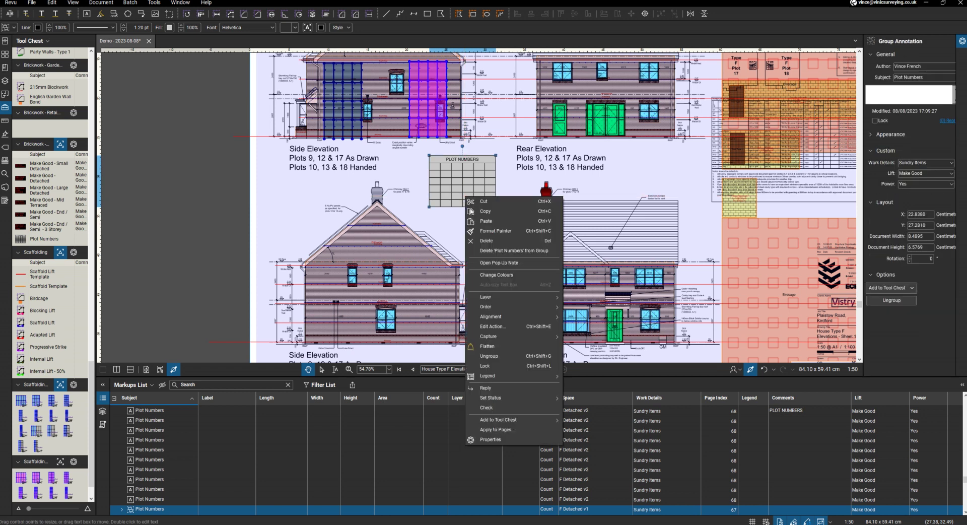
{"action": "left_click", "coordinate": [500, 358]}
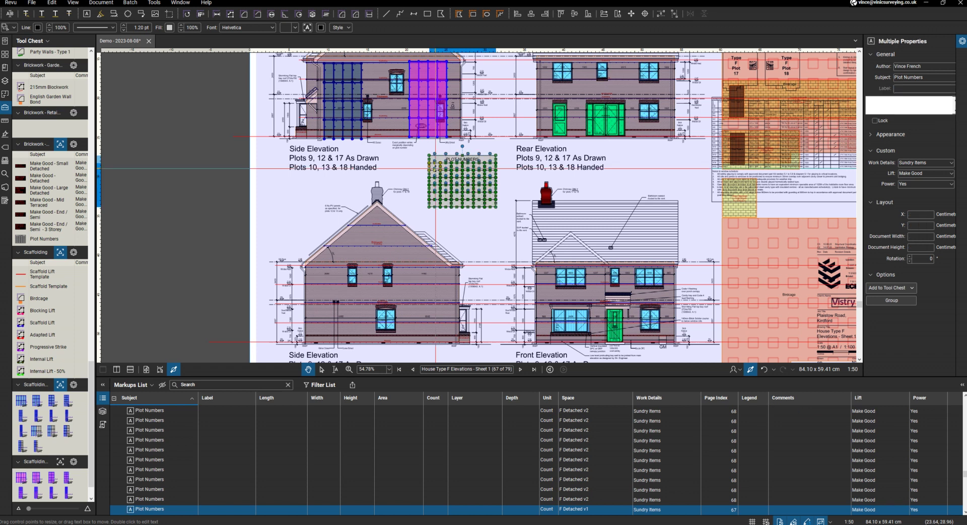
{"action": "key", "text": "Escape"}
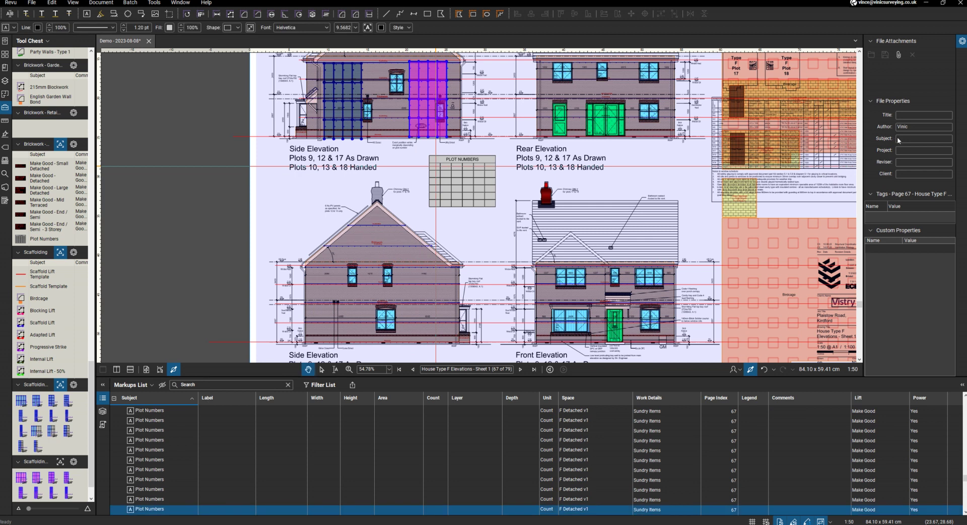
Step: Enter plot numbers 9, 10 and 12 in the first three cells of the Plot Numbers table on Elevations - Sheet 1
{"action": "left_click", "coordinate": [907, 96]}
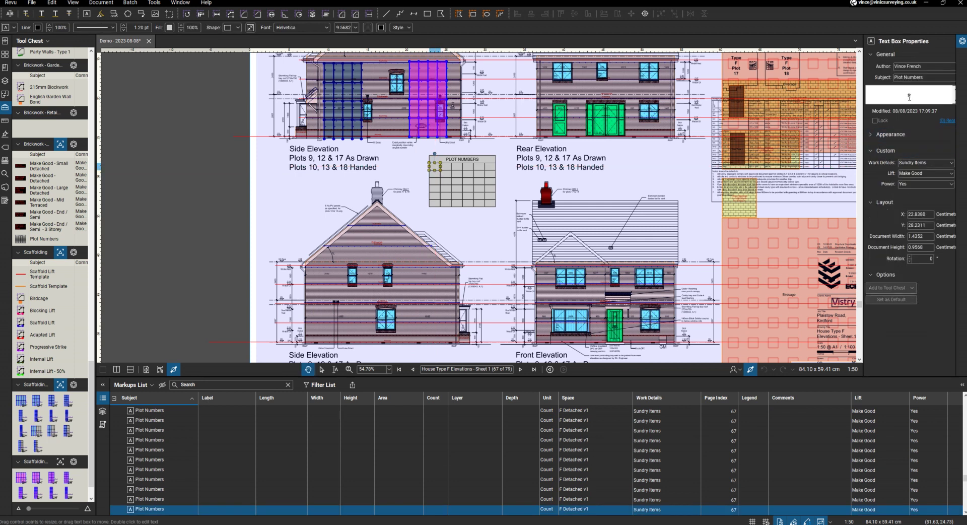
{"action": "left_click", "coordinate": [455, 173]}
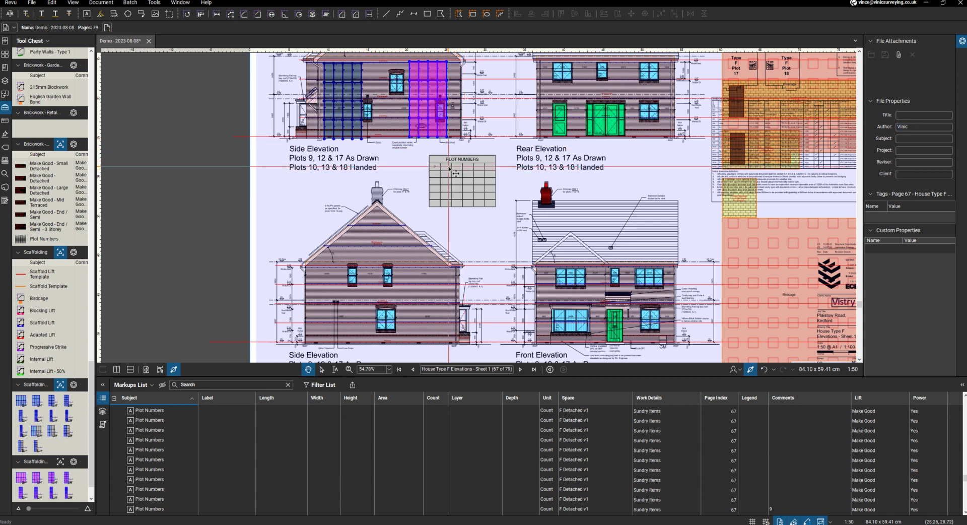
{"action": "left_click", "coordinate": [449, 170]}
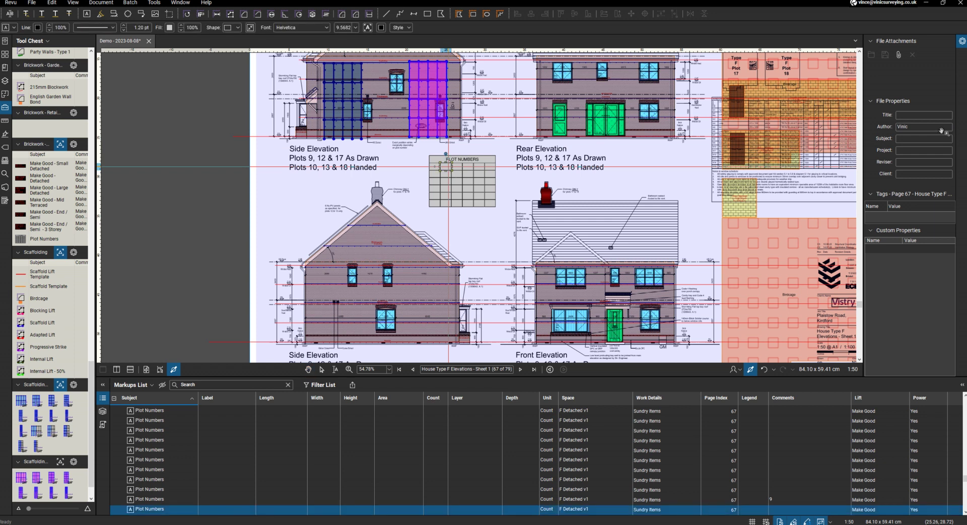
{"action": "left_click", "coordinate": [897, 94]}
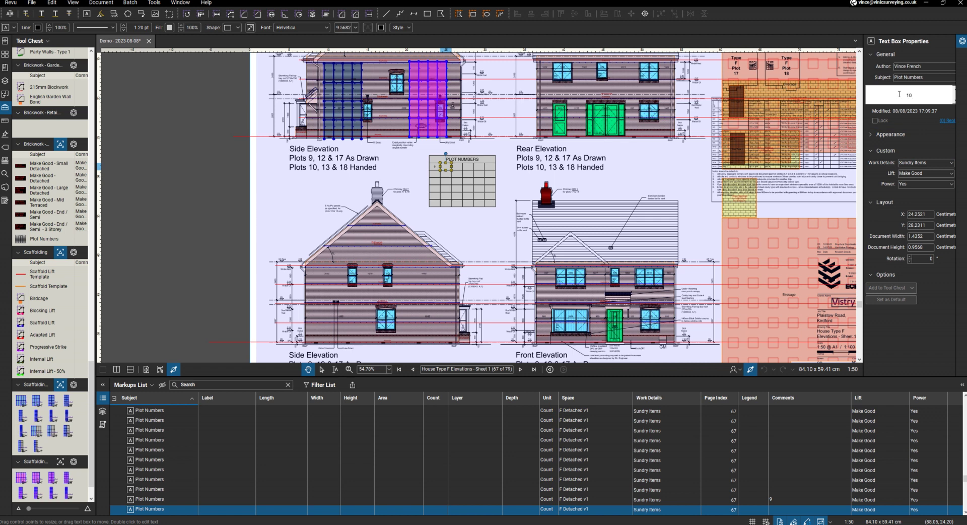
{"action": "left_click", "coordinate": [460, 169]}
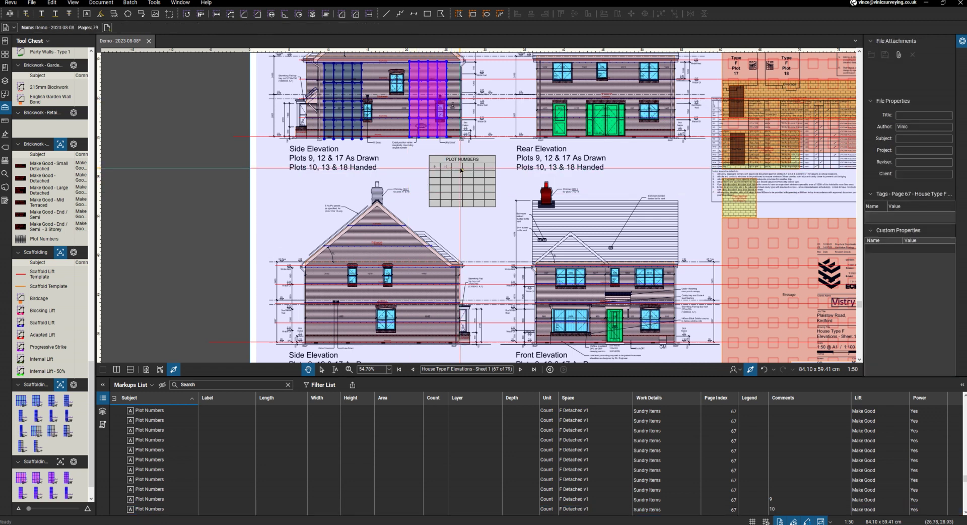
{"action": "left_click", "coordinate": [454, 164]}
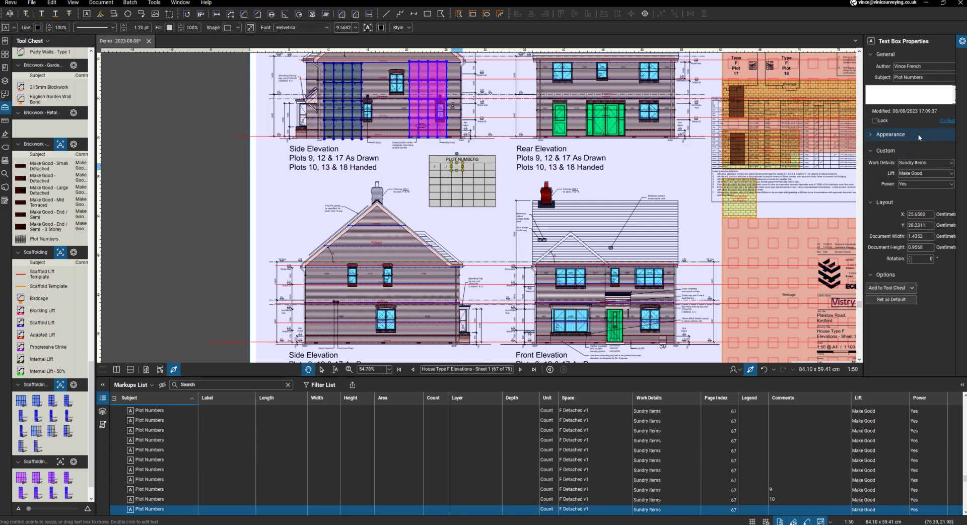
{"action": "left_click", "coordinate": [906, 97]}
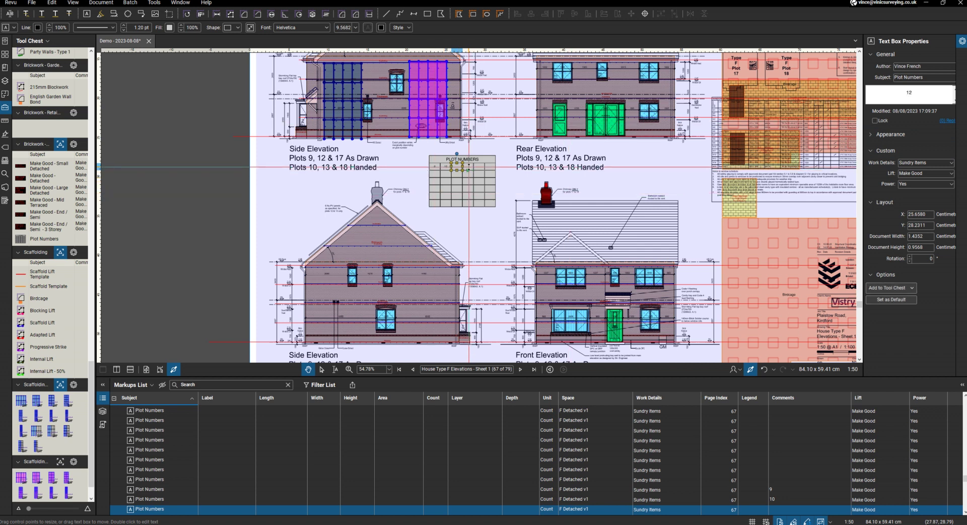
{"action": "left_click", "coordinate": [468, 168]}
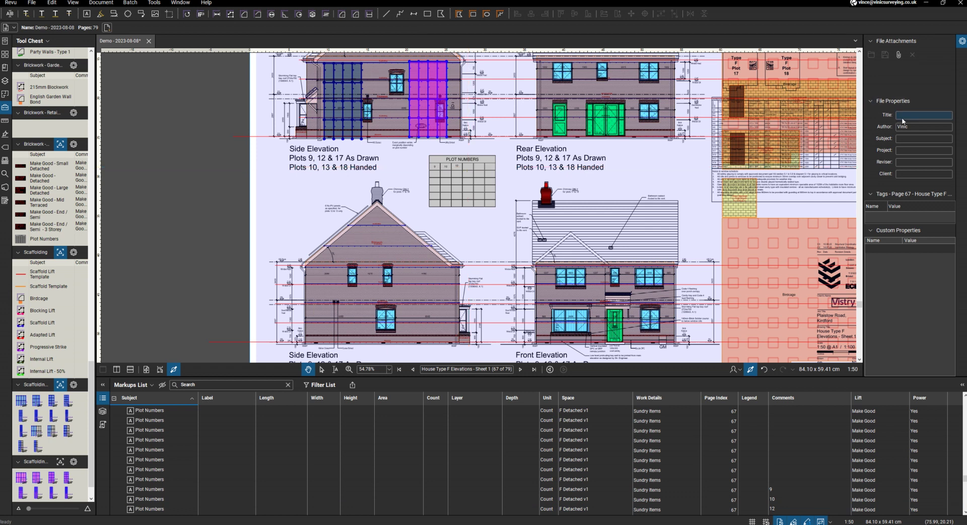
Step: Enter plot numbers 13, 17 and 18 in the remaining three cells of the Plot Numbers table's first row
{"action": "left_click", "coordinate": [472, 171]}
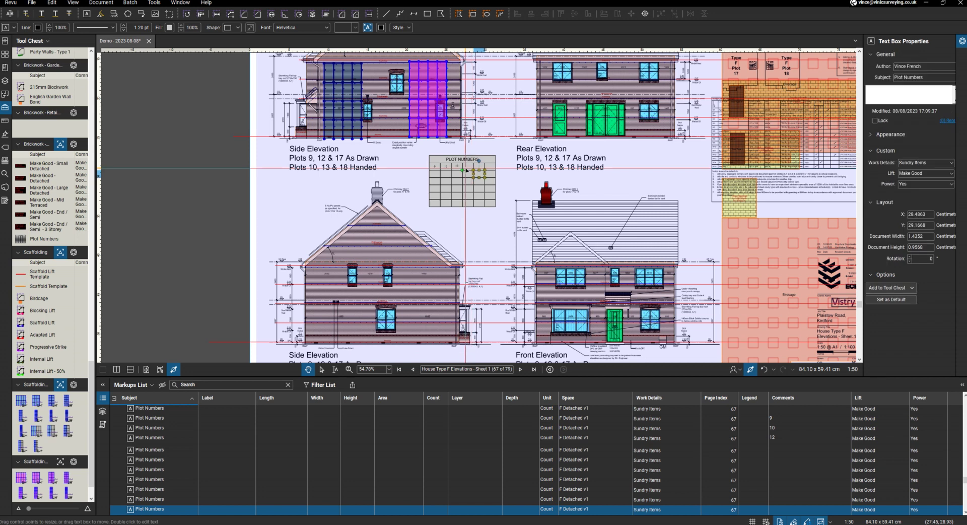
{"action": "left_click", "coordinate": [467, 170]}
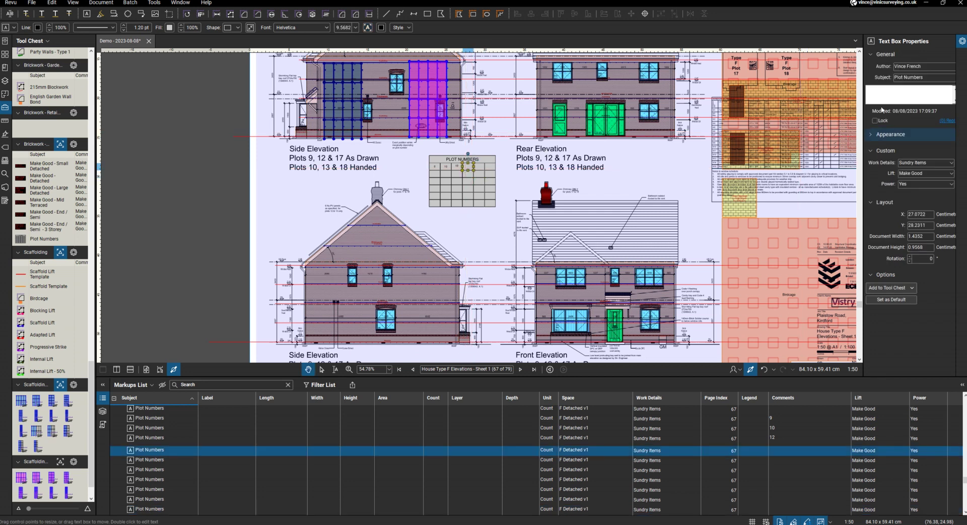
{"action": "left_click", "coordinate": [893, 92]}
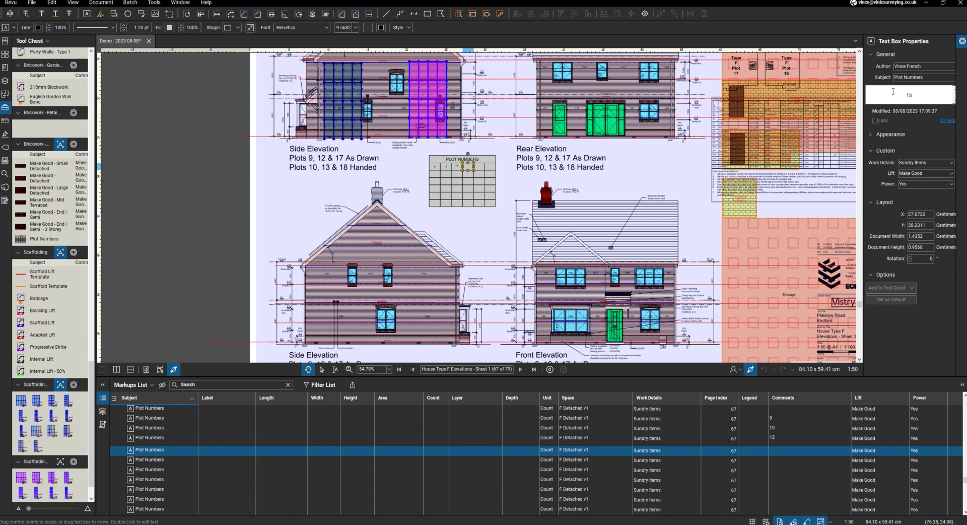
{"action": "left_click", "coordinate": [483, 171]}
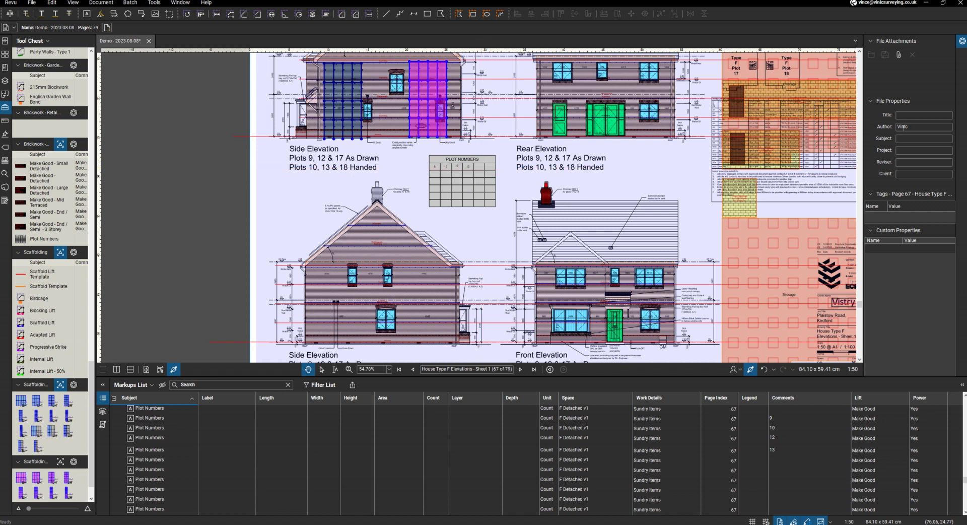
{"action": "left_click", "coordinate": [482, 166]}
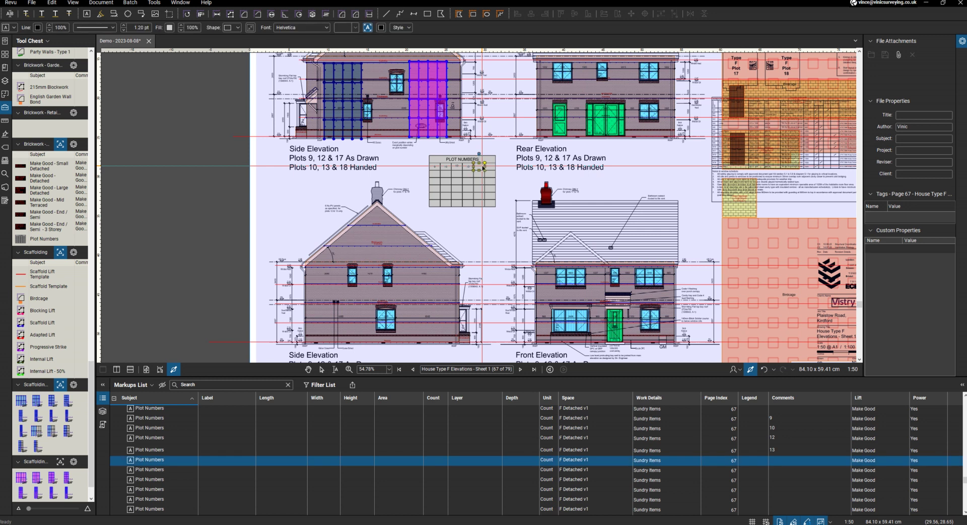
{"action": "left_click", "coordinate": [908, 94]}
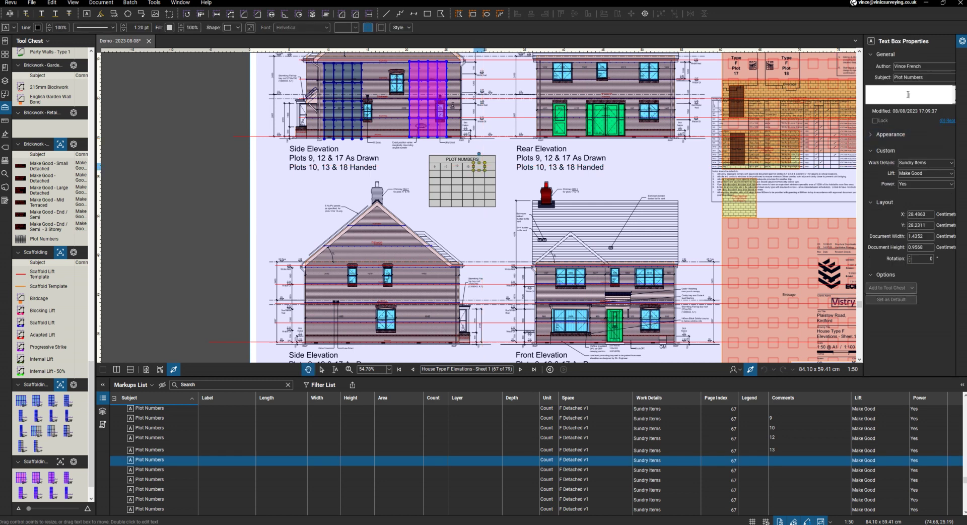
{"action": "type", "text": "17"}
{"action": "left_click", "coordinate": [493, 167]}
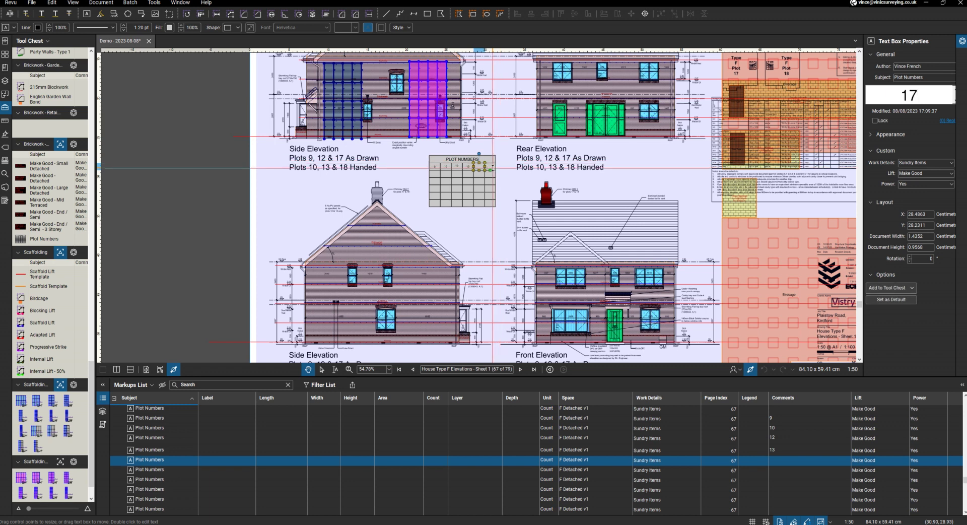
{"action": "left_click", "coordinate": [491, 169]}
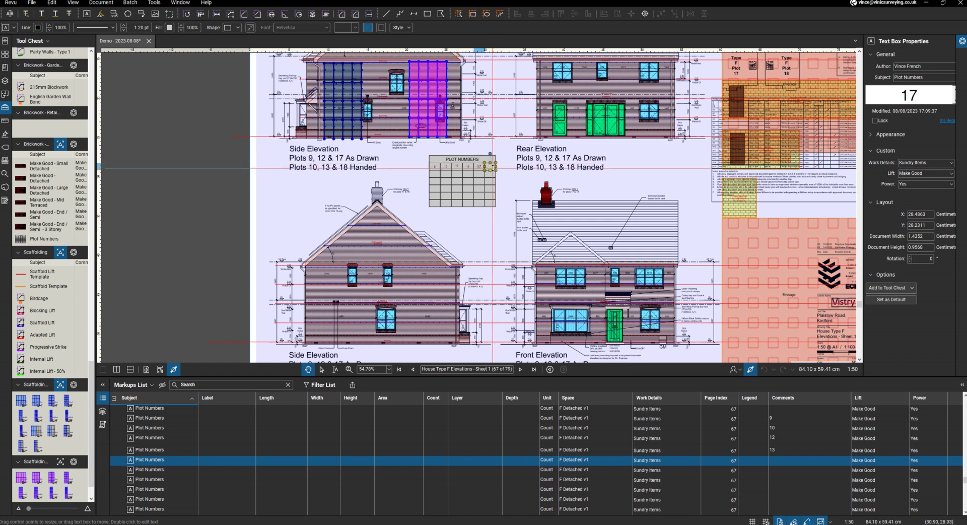
{"action": "left_click", "coordinate": [923, 95]}
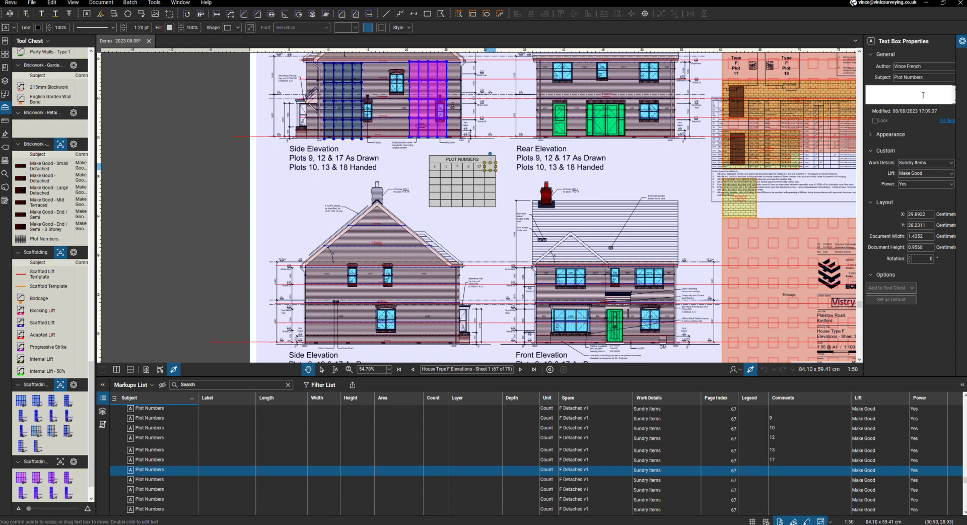
{"action": "type", "text": "18"}
{"action": "left_click", "coordinate": [646, 178]}
Step: Compare the completed markups on House Type F Elevations - Sheet 1 with those on Sheet 2
{"action": "scroll", "coordinate": [647, 178], "scroll_direction": "down", "scroll_amount": 4}
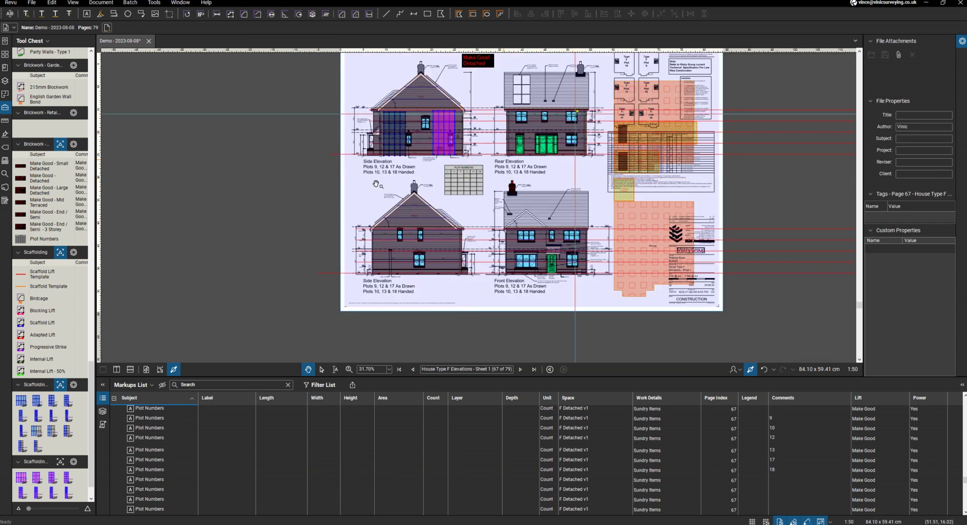
{"action": "scroll", "coordinate": [510, 111], "scroll_direction": "up", "scroll_amount": 1}
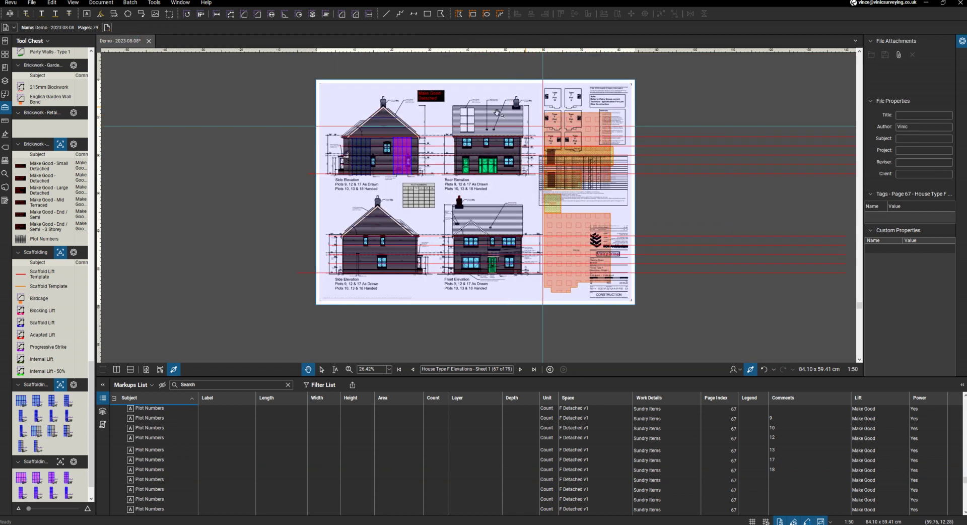
{"action": "left_click", "coordinate": [522, 370]}
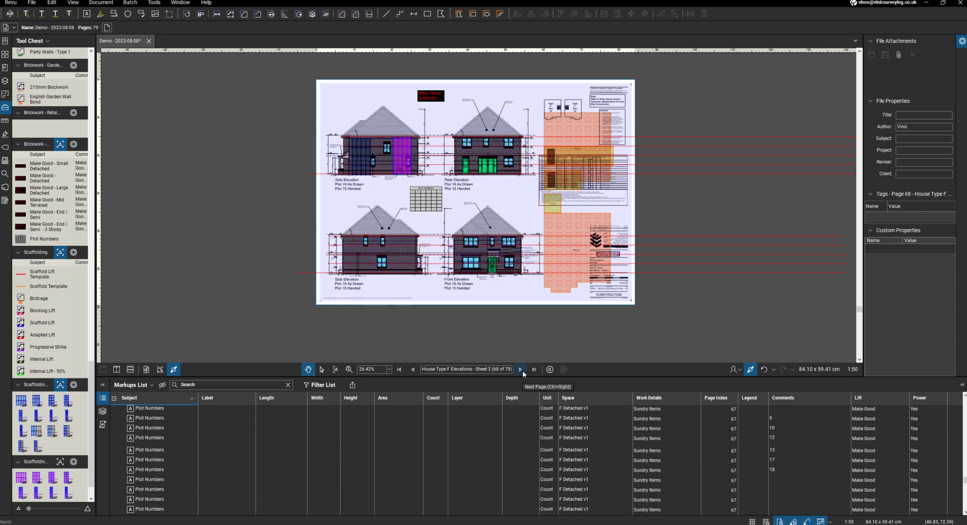
{"action": "left_click", "coordinate": [412, 369]}
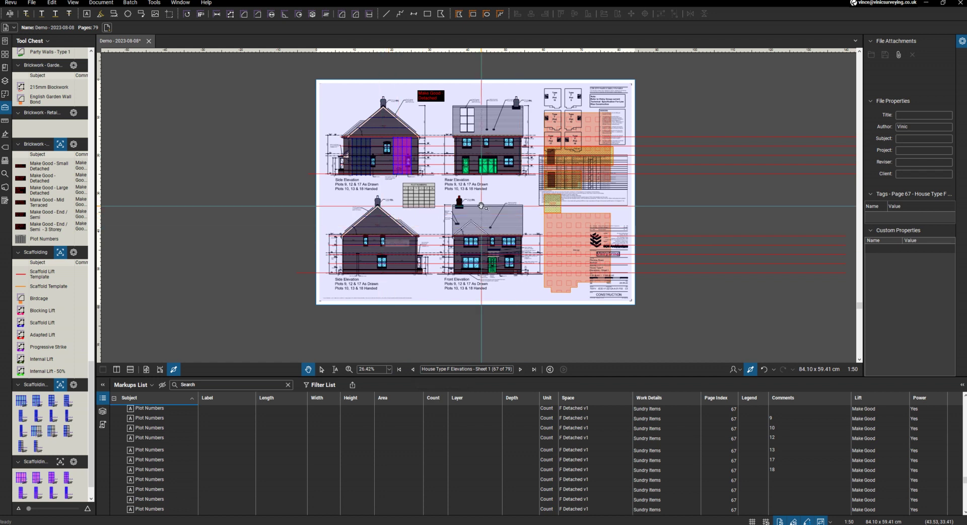
Step: Export the markups from all pages as a CSV summary named Demo - 2023-08-08, overwriting the existing file
{"action": "left_click", "coordinate": [385, 229]}
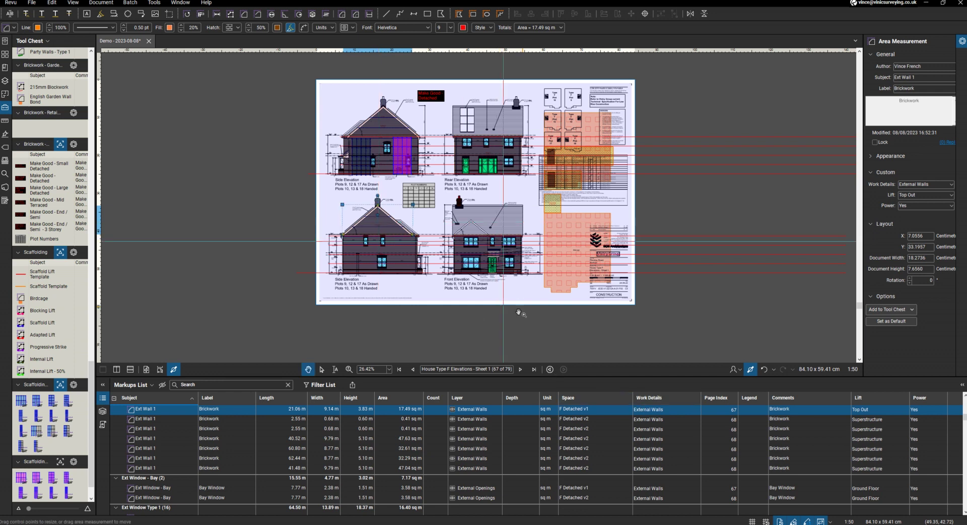
{"action": "left_click", "coordinate": [353, 385]}
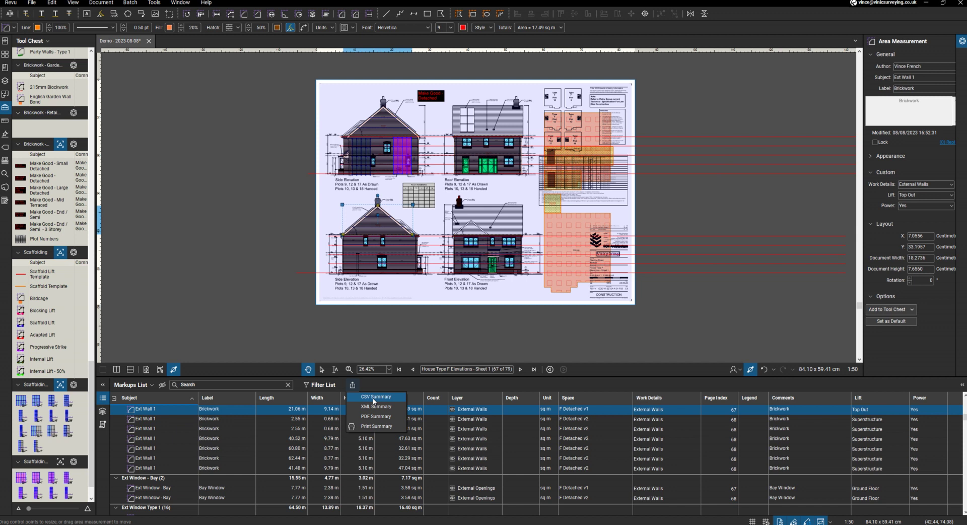
{"action": "left_click", "coordinate": [373, 398]}
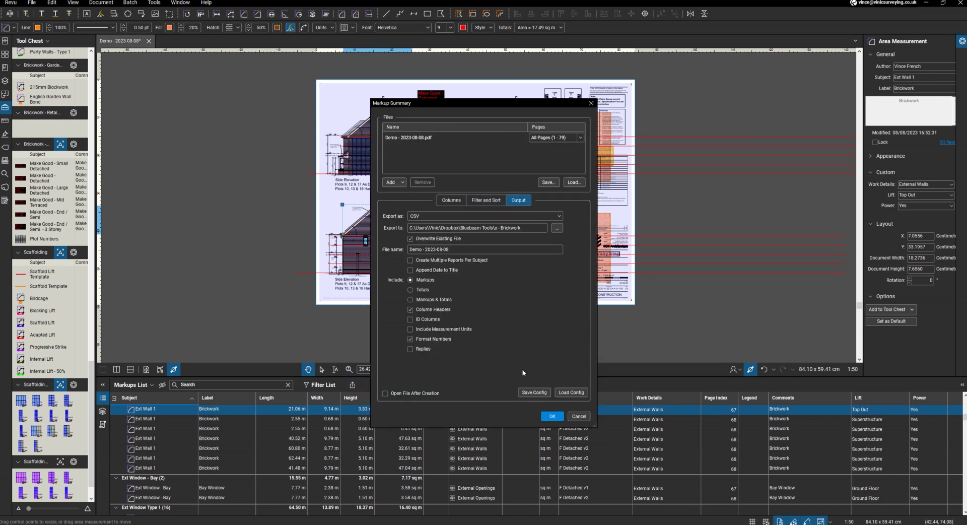
{"action": "left_click", "coordinate": [552, 416]}
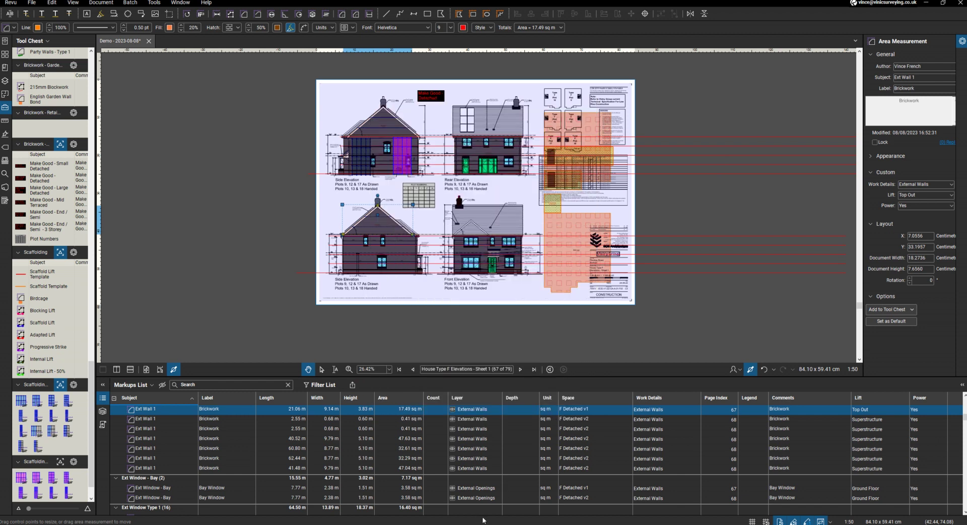
Step: Switch to the Demo - 2023-08-08 test workbook in Excel and review the external wall, partition, party wall and opening build-ups on Wall Types
{"action": "key", "text": "alt+Tab"}
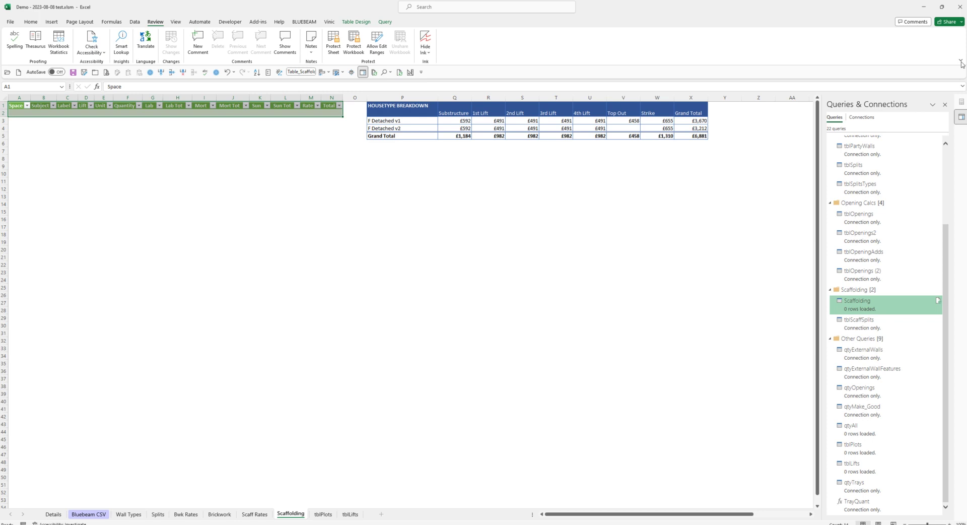
{"action": "left_click", "coordinate": [129, 514]}
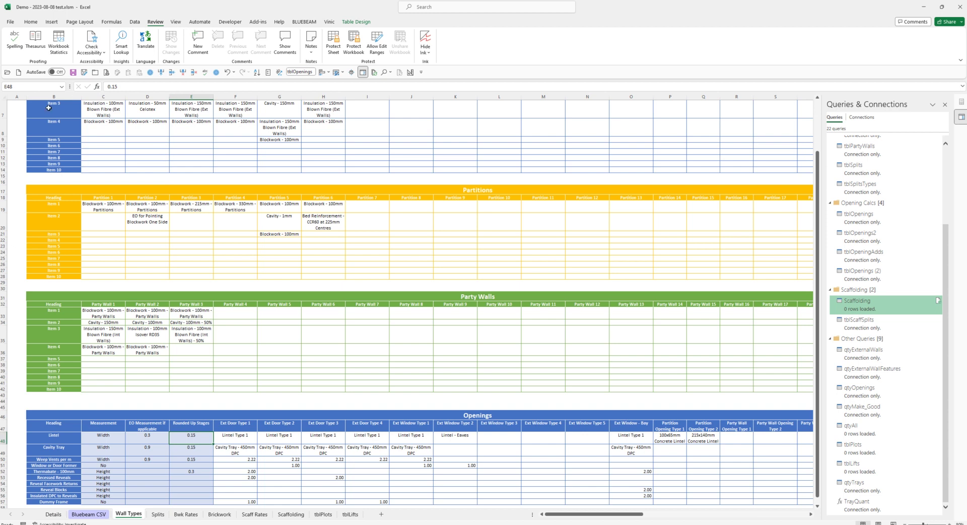
{"action": "scroll", "coordinate": [97, 189], "scroll_direction": "up", "scroll_amount": 2}
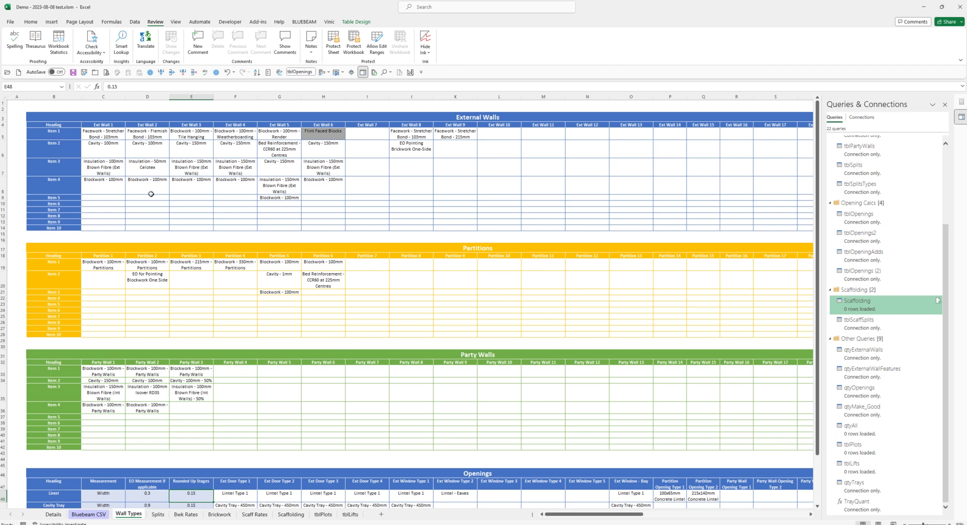
{"action": "scroll", "coordinate": [219, 386], "scroll_direction": "down", "scroll_amount": 2}
{"action": "scroll", "coordinate": [219, 386], "scroll_direction": "down", "scroll_amount": 3}
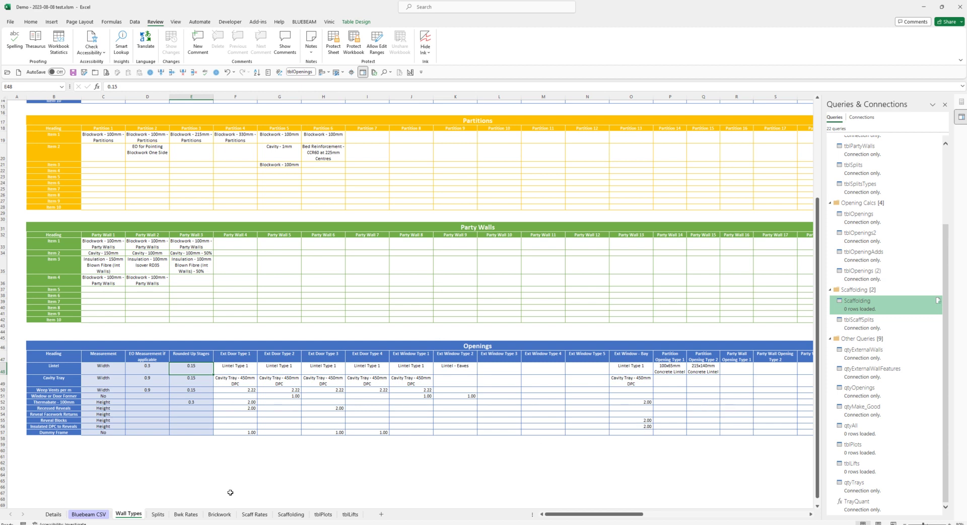
Step: Review the lift heights on the Splits sheet and the brickwork and blockwork rates on the Bwk Rates sheet
{"action": "left_click", "coordinate": [157, 514]}
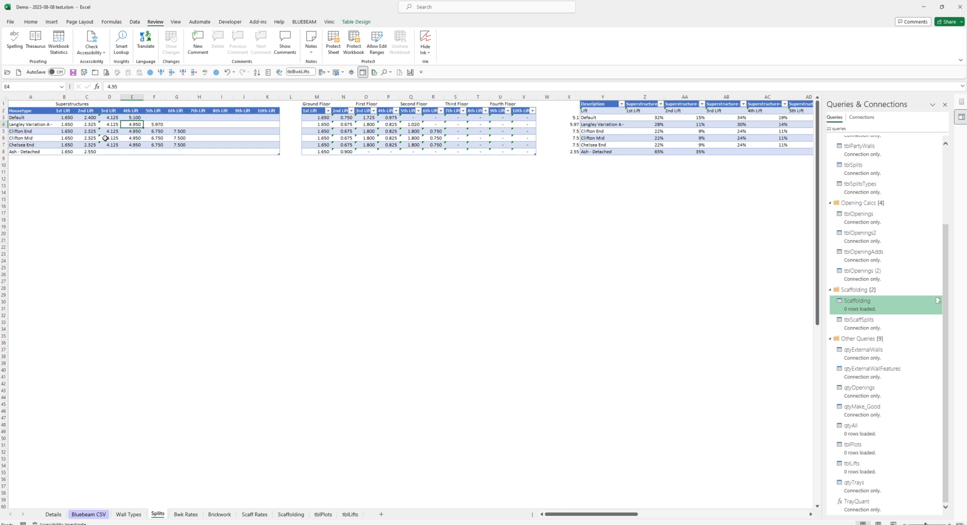
{"action": "left_click", "coordinate": [185, 513]}
{"action": "scroll", "coordinate": [256, 289], "scroll_direction": "up", "scroll_amount": 2}
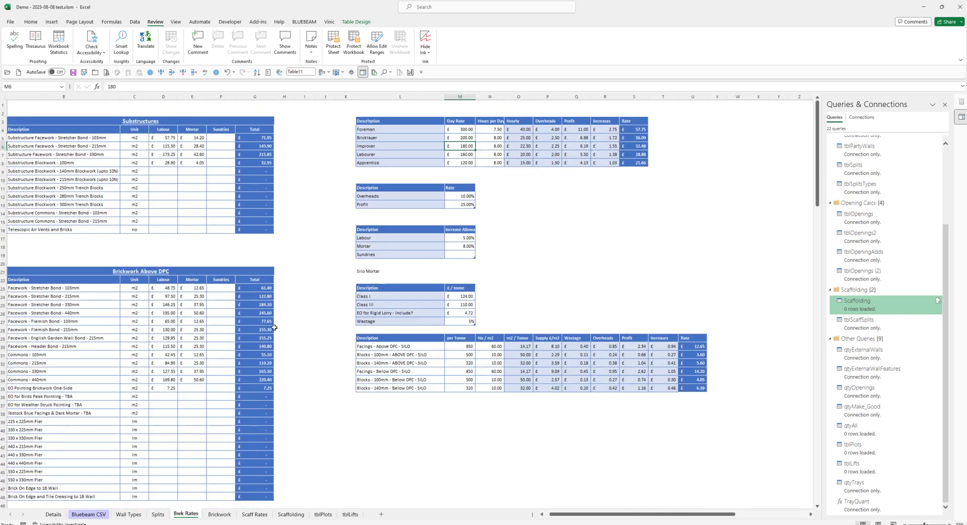
{"action": "scroll", "coordinate": [453, 280], "scroll_direction": "down", "scroll_amount": 8}
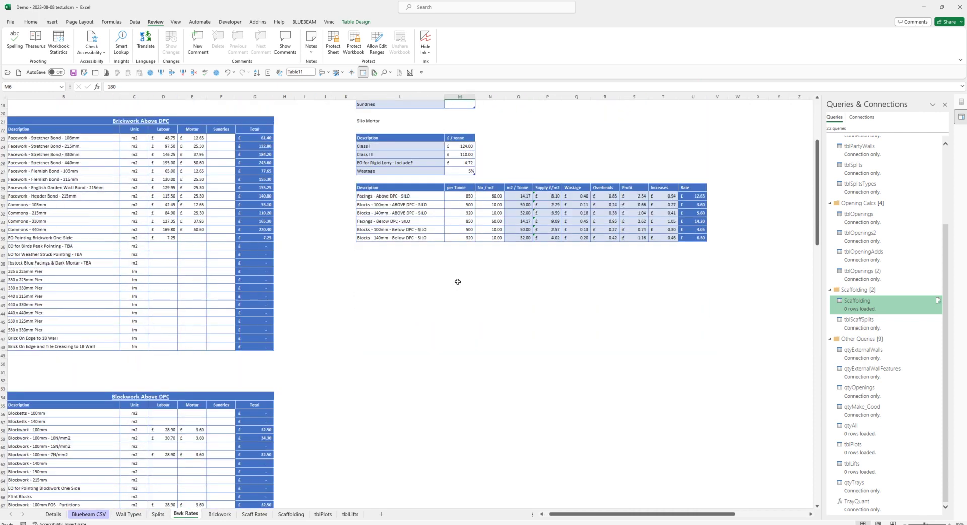
{"action": "scroll", "coordinate": [380, 290], "scroll_direction": "down", "scroll_amount": 4}
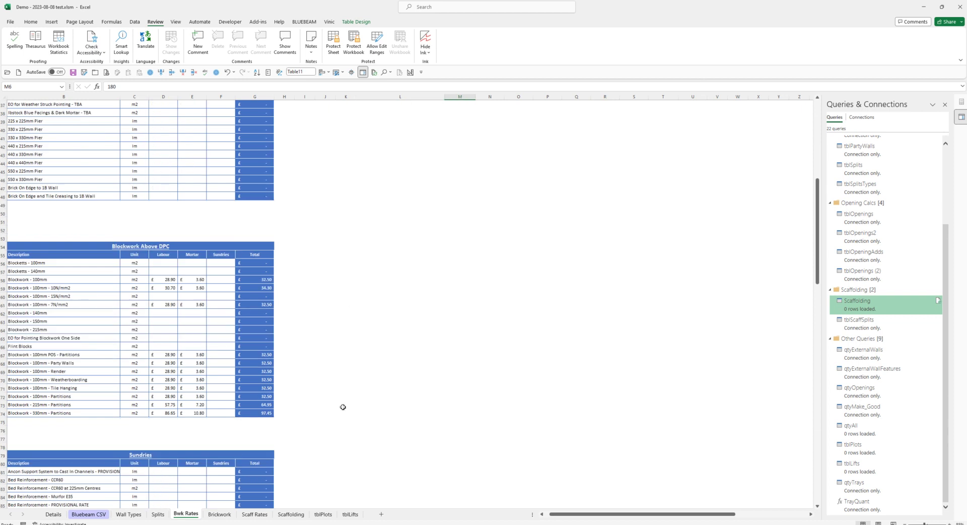
Step: Check the loading bay and staircase tower rates on the Scaff Rates sheet, and open the Brickwork sheet
{"action": "left_click", "coordinate": [255, 515]}
{"action": "scroll", "coordinate": [236, 502], "scroll_direction": "down", "scroll_amount": 4}
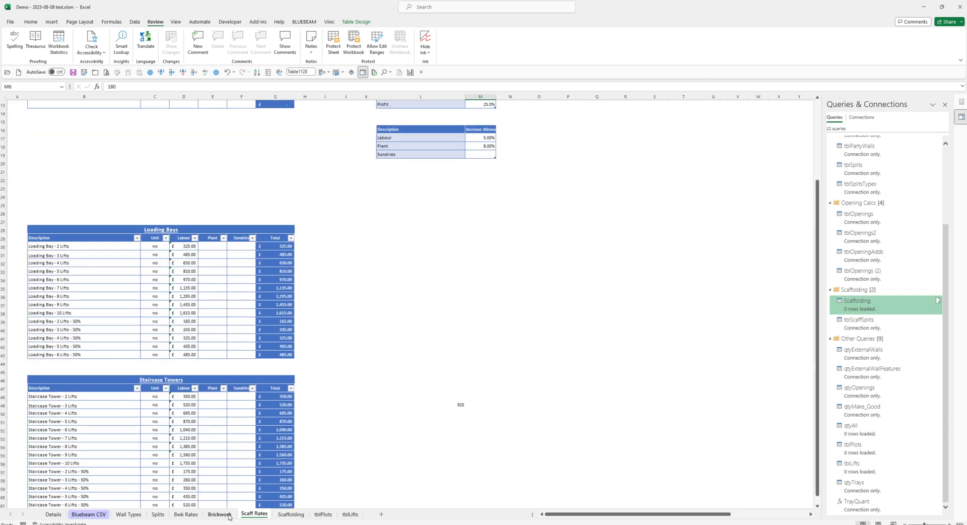
{"action": "left_click", "coordinate": [230, 516]}
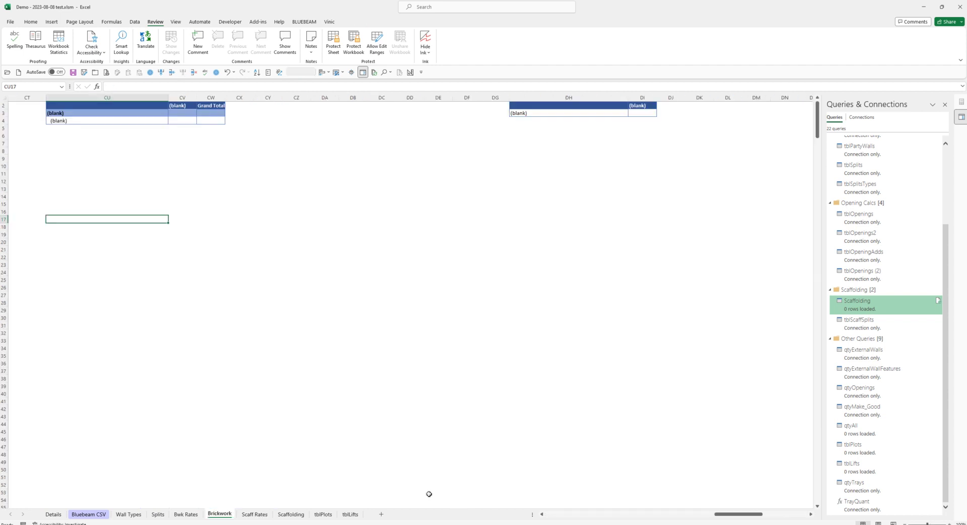
Step: Refresh all the workbook's queries and refresh the first housetype breakdown pivot table on the Brickwork sheet
{"action": "left_click", "coordinate": [290, 514]}
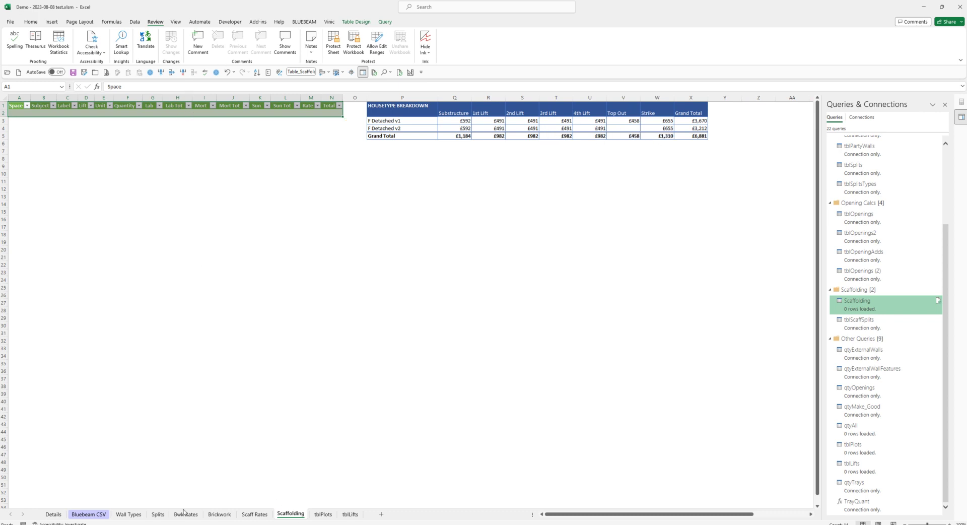
{"action": "left_click", "coordinate": [217, 515]}
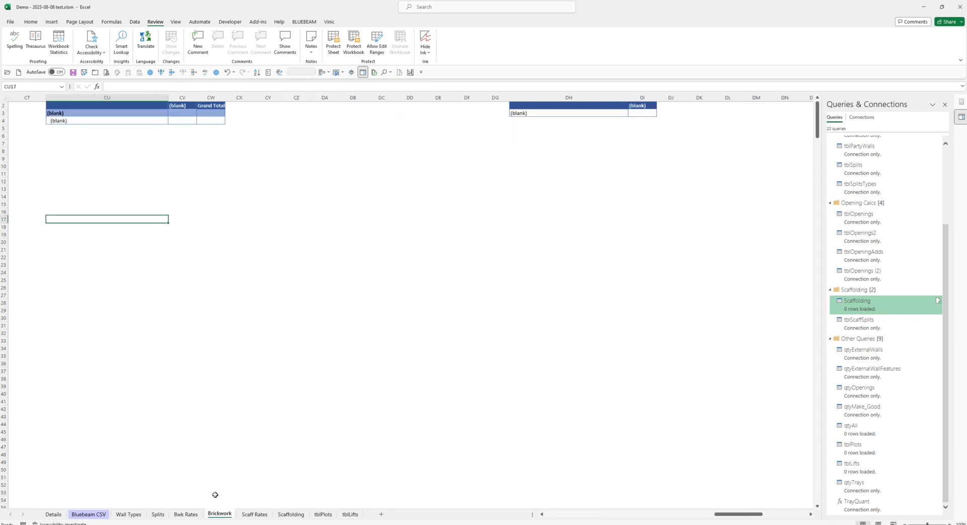
{"action": "left_click_drag", "start_coordinate": [746, 514], "coordinate": [533, 521]}
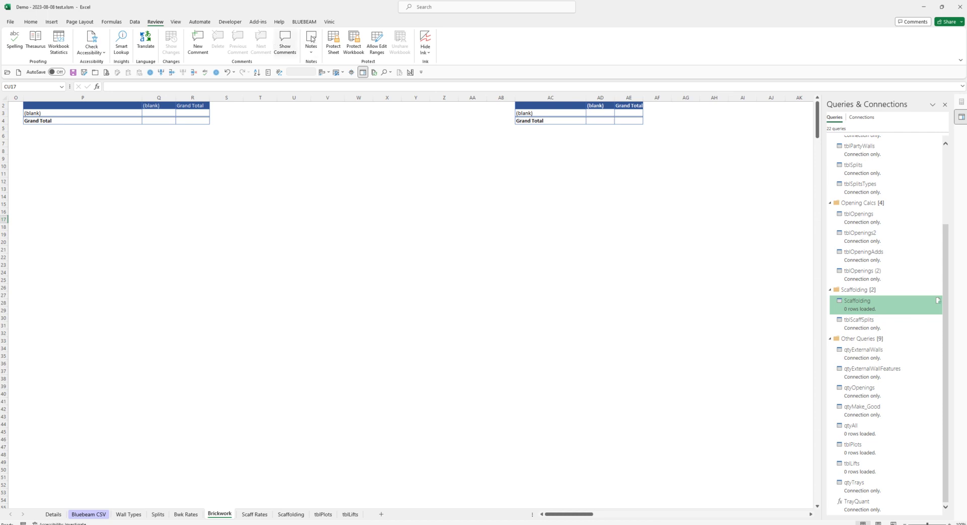
{"action": "left_click", "coordinate": [134, 22]}
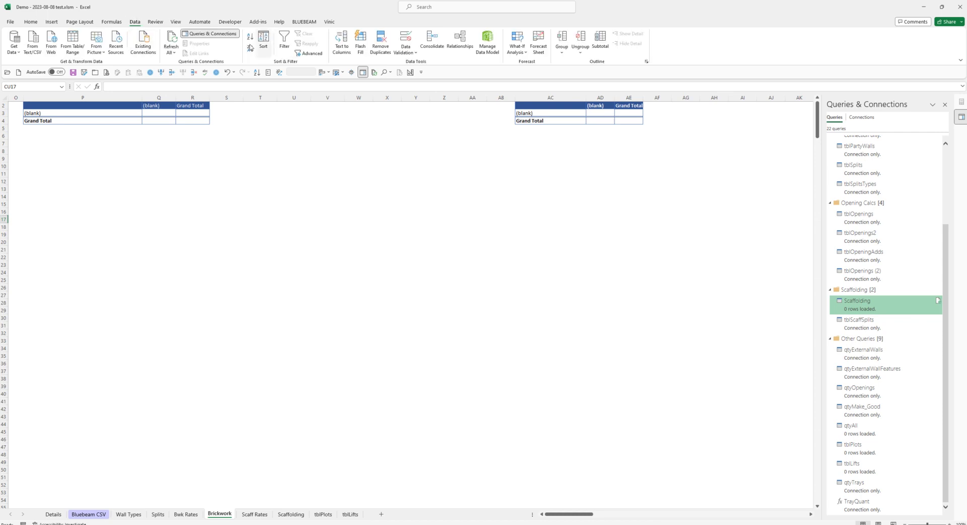
{"action": "left_click", "coordinate": [172, 41]}
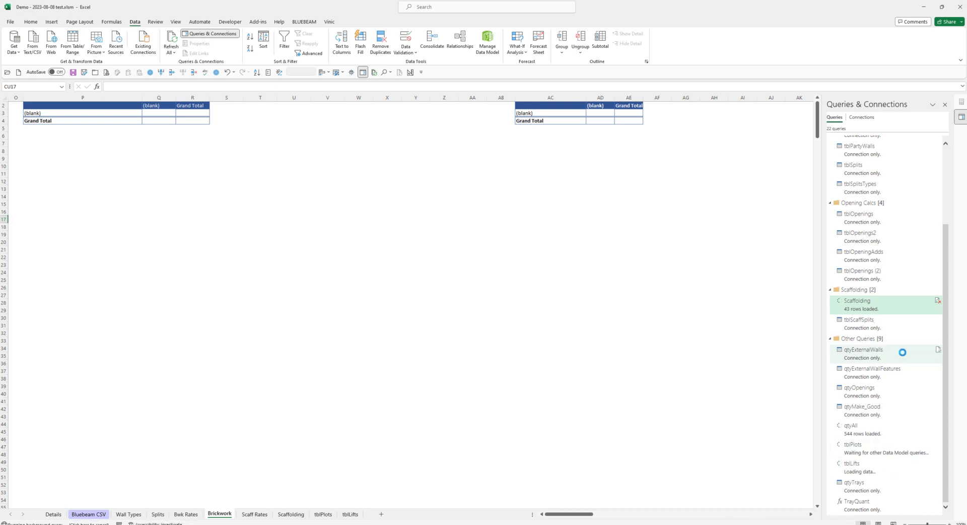
{"action": "mouse_move", "coordinate": [902, 352]}
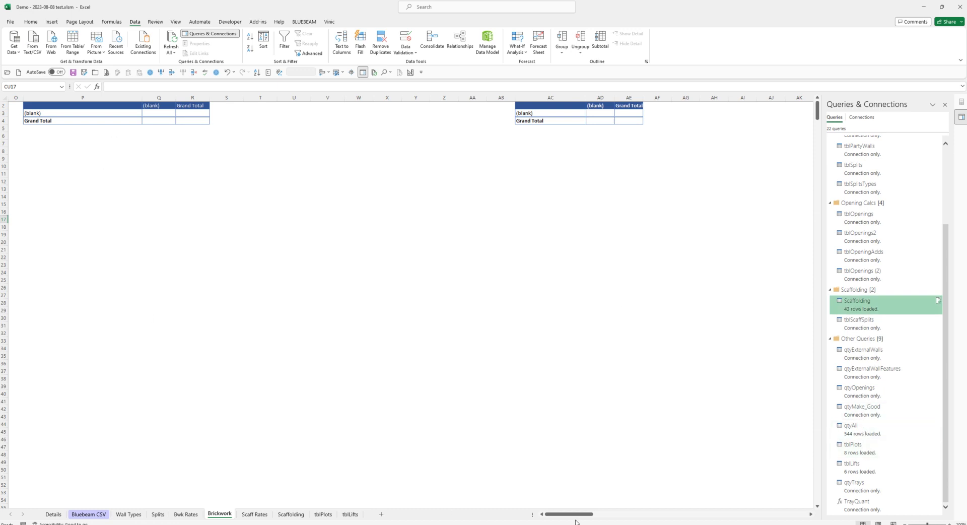
{"action": "right_click", "coordinate": [97, 114]}
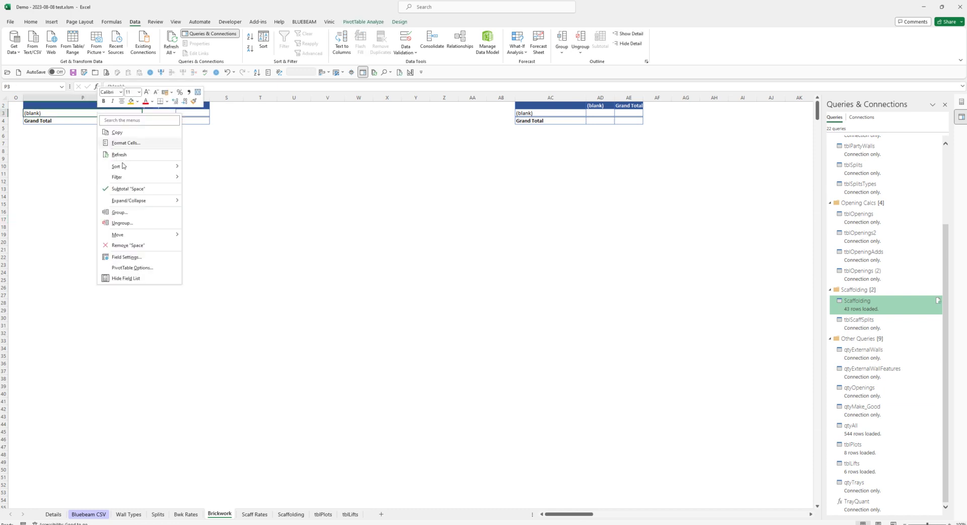
{"action": "left_click", "coordinate": [119, 154]}
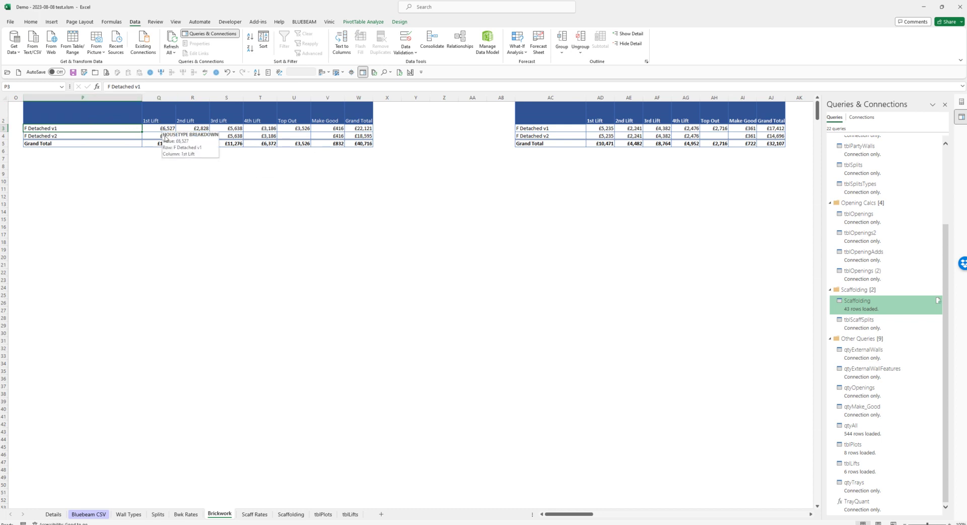
Step: Review the lift-by-lift cost breakdowns for F Detached v1 and v2 and the material quantities on the Brickwork sheet
{"action": "left_click", "coordinate": [290, 128]}
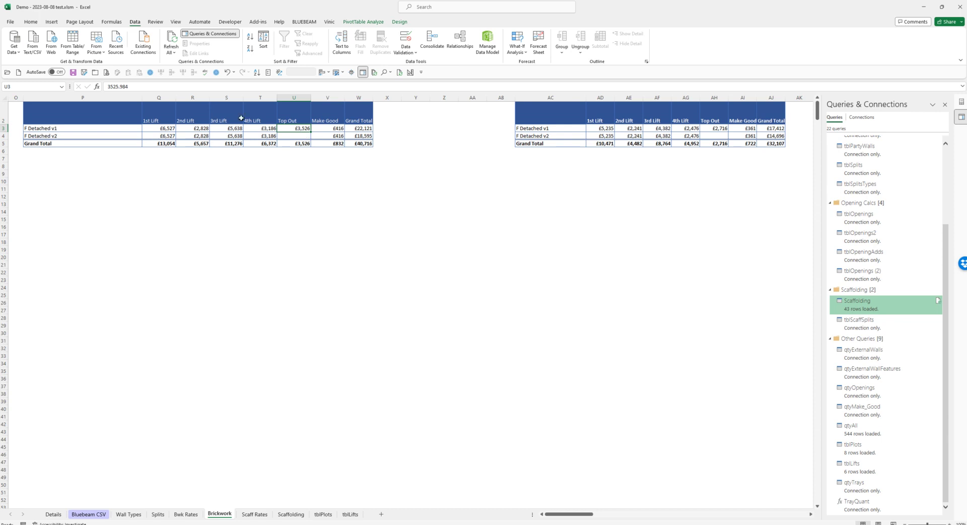
{"action": "left_click_drag", "start_coordinate": [577, 515], "coordinate": [600, 515]}
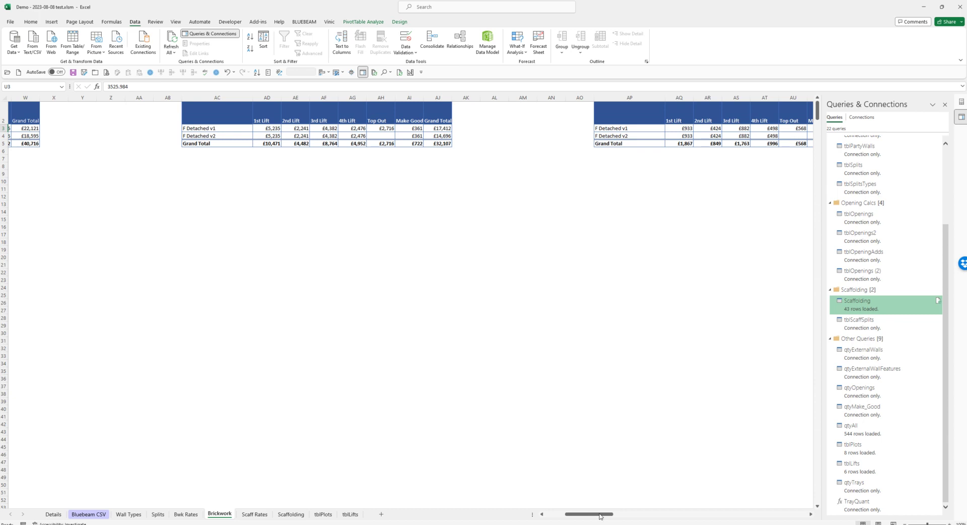
{"action": "left_click_drag", "start_coordinate": [600, 516], "coordinate": [618, 515]}
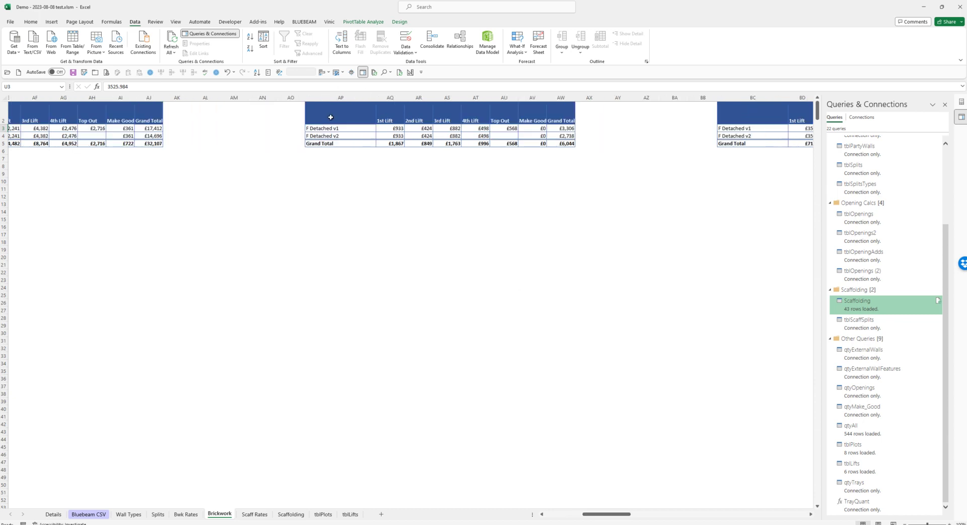
{"action": "left_click_drag", "start_coordinate": [621, 514], "coordinate": [636, 514]}
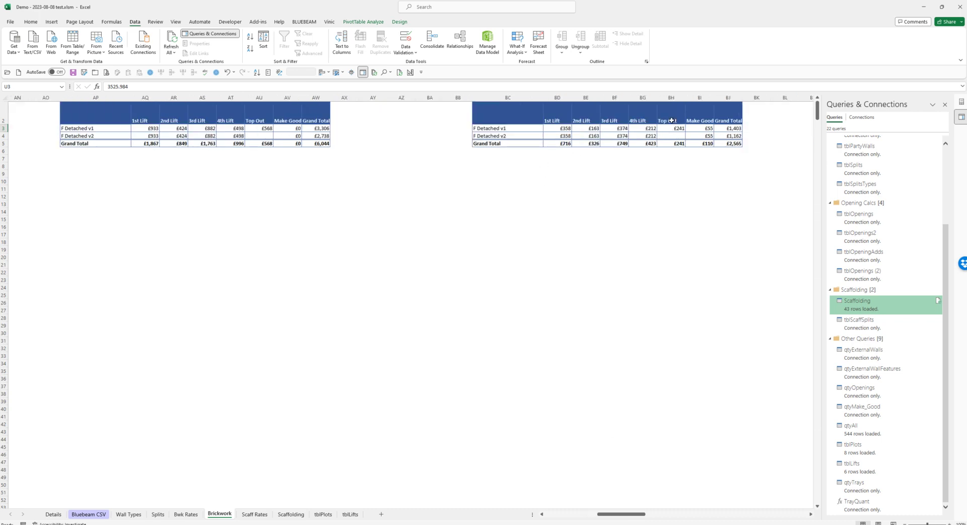
{"action": "scroll", "coordinate": [625, 445], "scroll_direction": "right", "scroll_amount": 8}
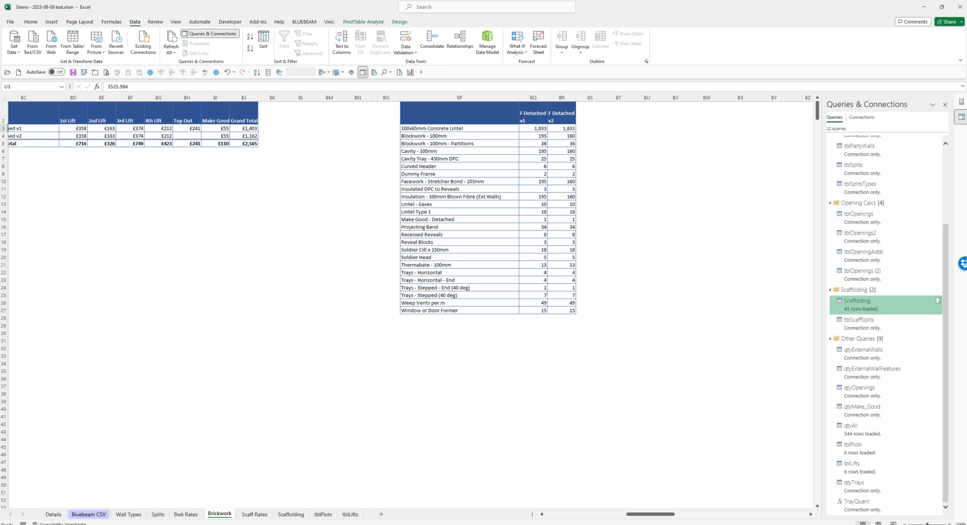
Step: Switch to Bluebeam Revu and inspect the partition and birdcage markups on House Type F Elevations - Sheet 1
{"action": "mouse_move", "coordinate": [416, 524]}
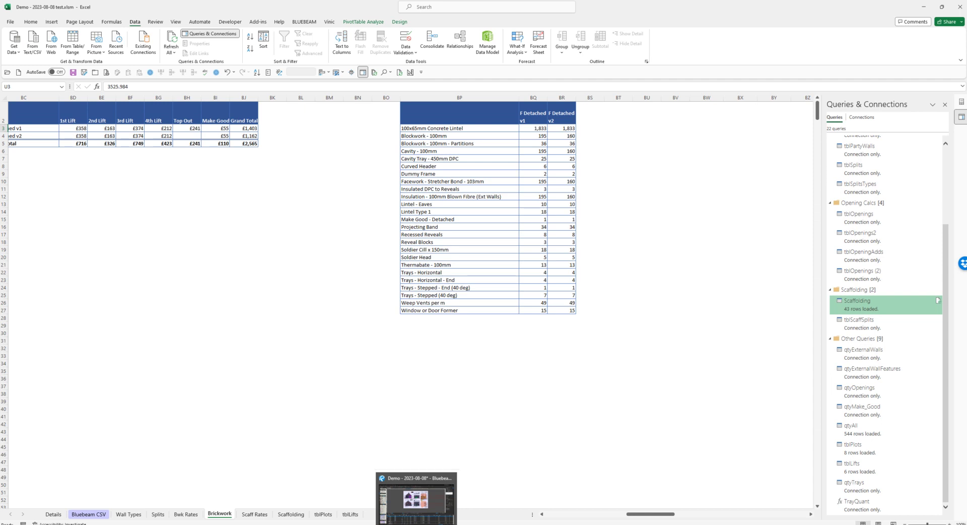
{"action": "left_click", "coordinate": [416, 524]}
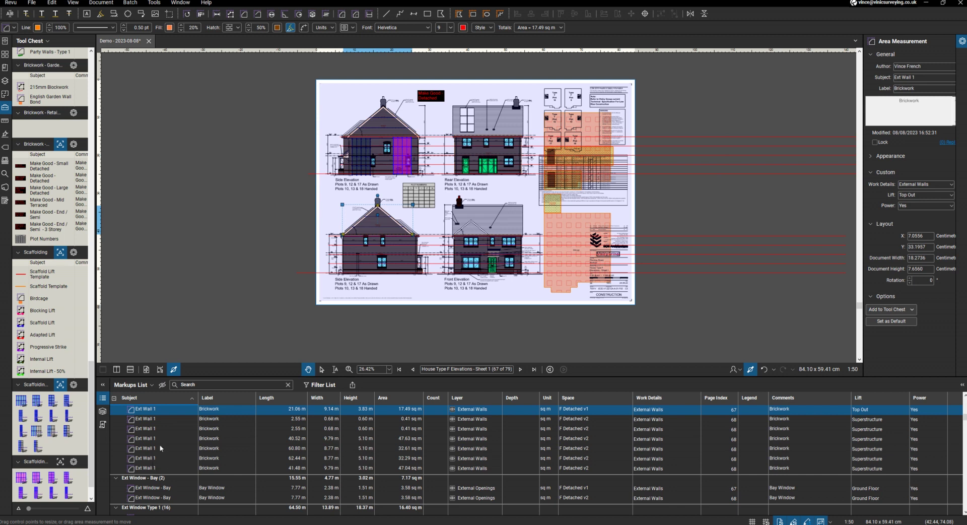
{"action": "scroll", "coordinate": [563, 192], "scroll_direction": "up", "scroll_amount": 1}
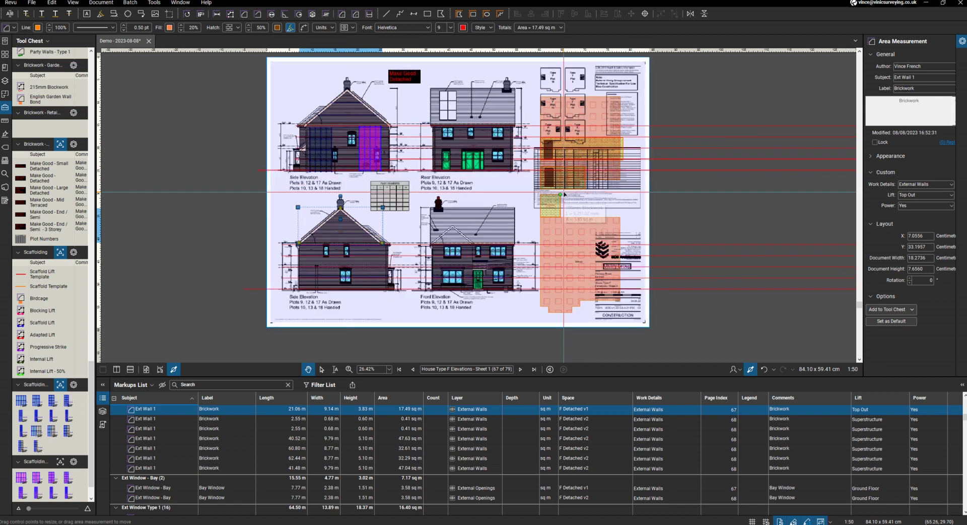
{"action": "scroll", "coordinate": [563, 192], "scroll_direction": "up", "scroll_amount": 4}
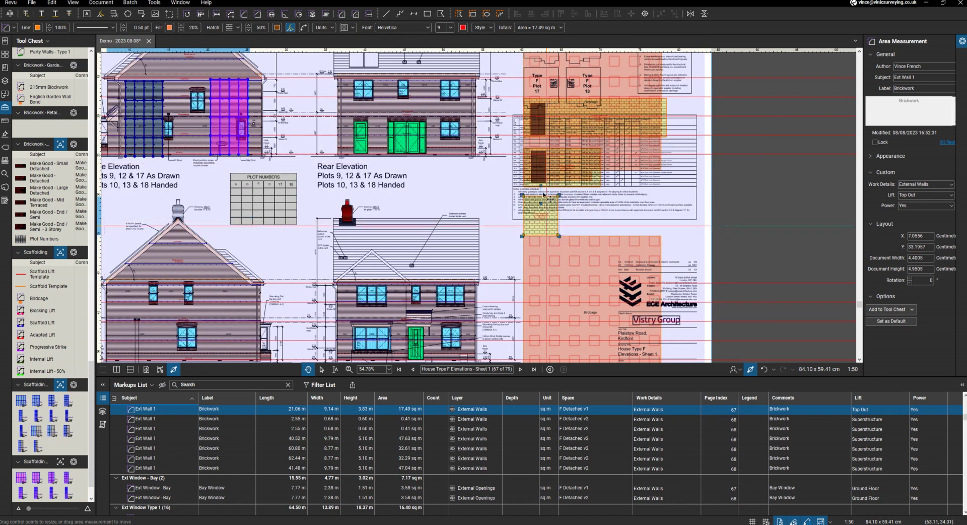
{"action": "left_click", "coordinate": [541, 176]}
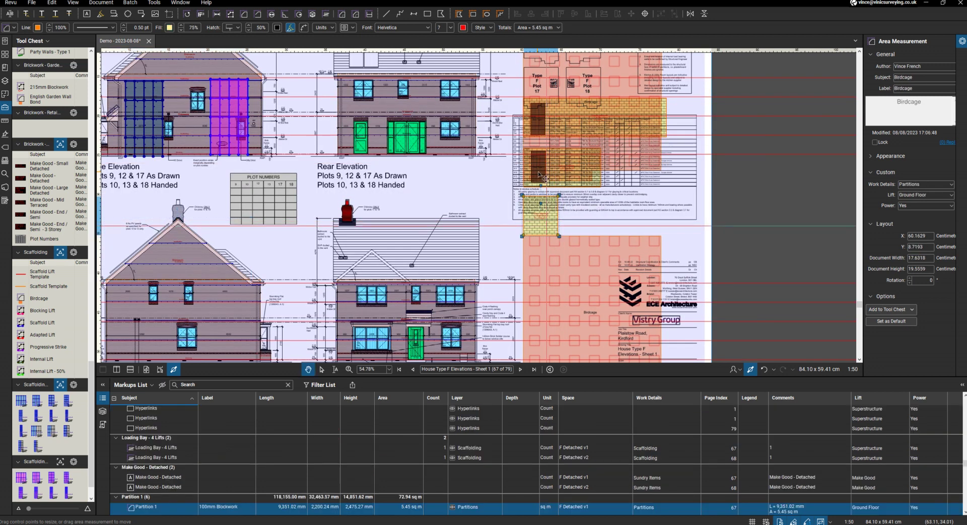
{"action": "left_click", "coordinate": [547, 179]}
{"action": "scroll", "coordinate": [549, 180], "scroll_direction": "up", "scroll_amount": 3}
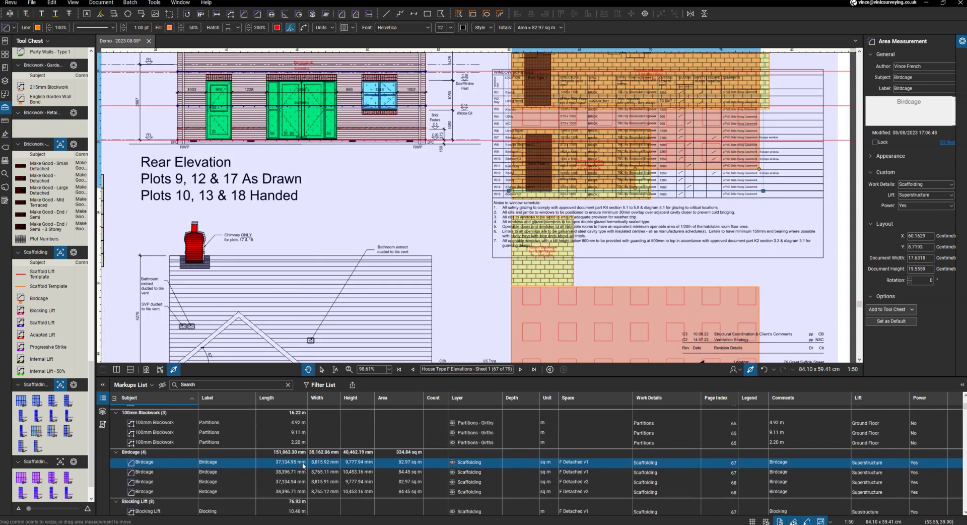
Step: Look through the Markups List to check the length units of the door, wall, window and partition markups
{"action": "scroll", "coordinate": [304, 465], "scroll_direction": "down", "scroll_amount": 10}
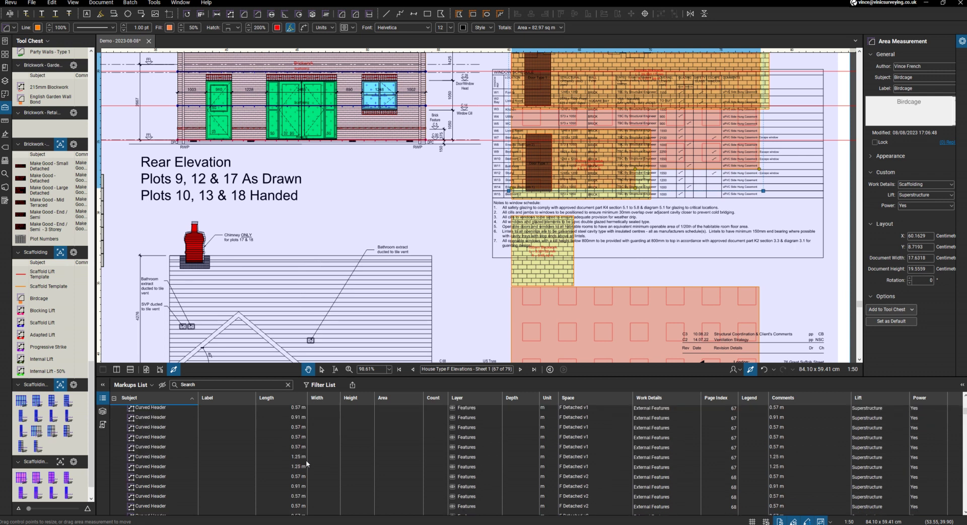
{"action": "scroll", "coordinate": [308, 462], "scroll_direction": "down", "scroll_amount": 7}
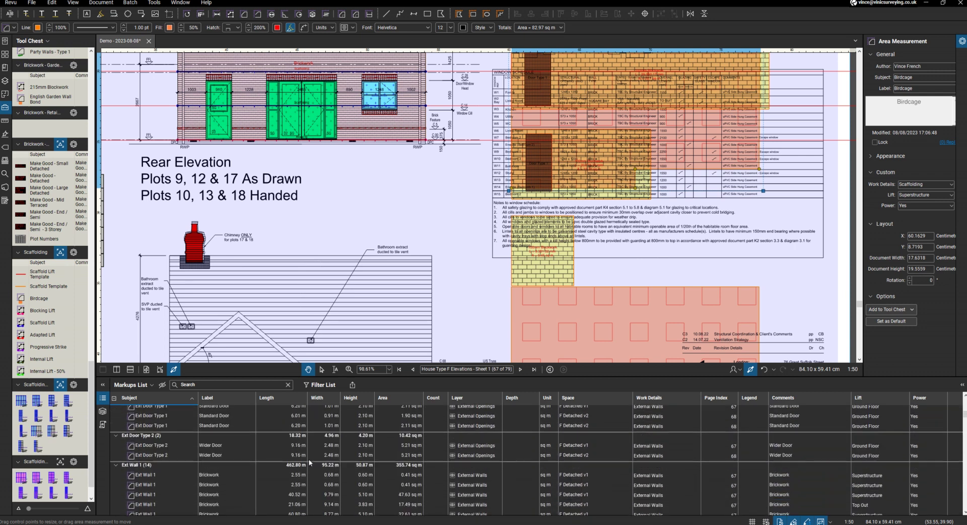
{"action": "scroll", "coordinate": [310, 462], "scroll_direction": "up", "scroll_amount": 4}
{"action": "scroll", "coordinate": [309, 462], "scroll_direction": "up", "scroll_amount": 4}
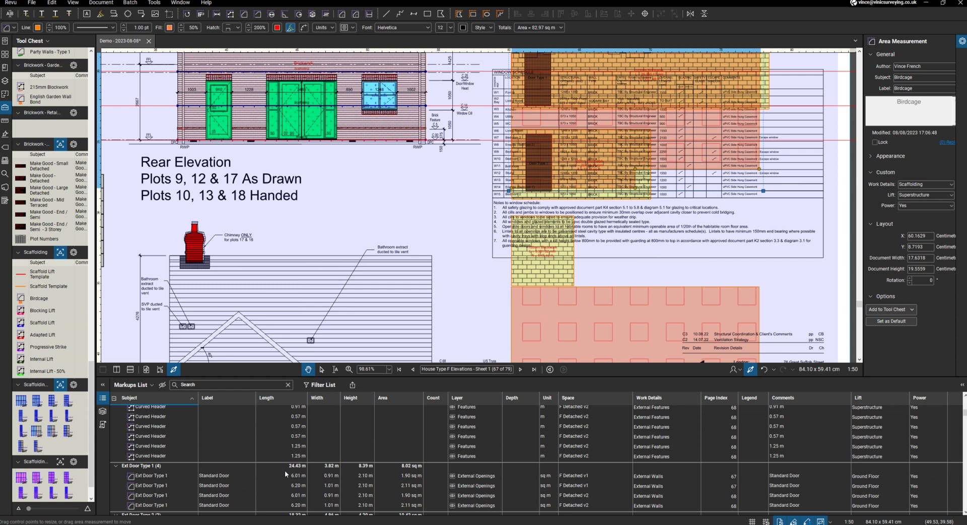
{"action": "scroll", "coordinate": [285, 472], "scroll_direction": "down", "scroll_amount": 4}
{"action": "scroll", "coordinate": [286, 473], "scroll_direction": "down", "scroll_amount": 6}
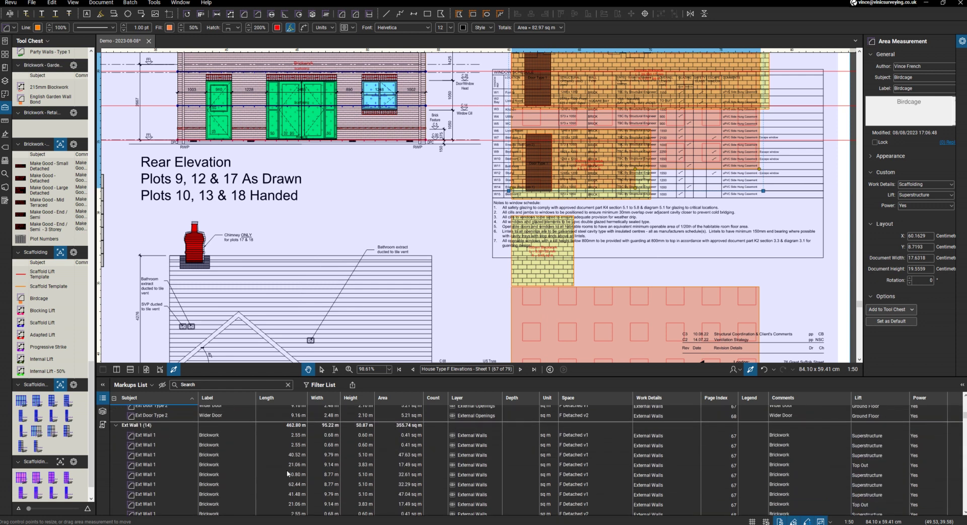
{"action": "scroll", "coordinate": [291, 472], "scroll_direction": "down", "scroll_amount": 3}
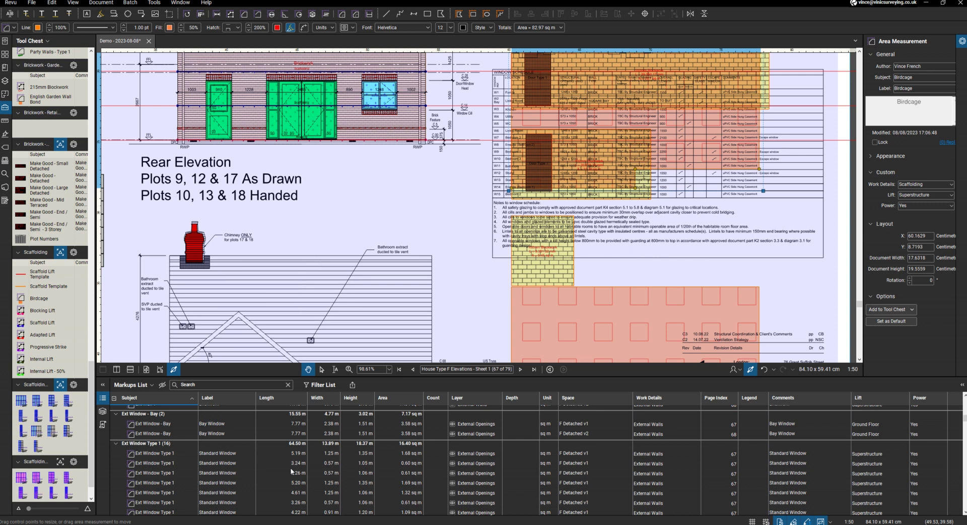
{"action": "scroll", "coordinate": [295, 469], "scroll_direction": "down", "scroll_amount": 15}
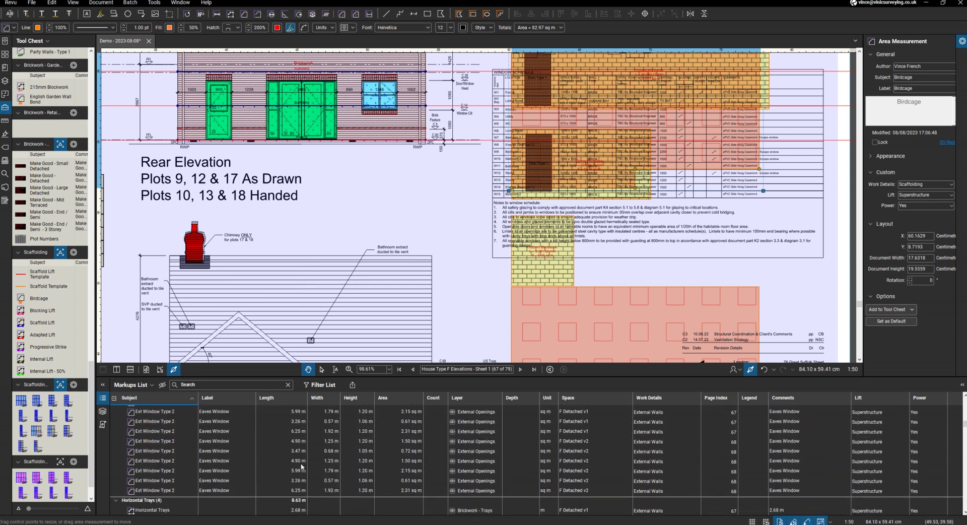
{"action": "scroll", "coordinate": [302, 466], "scroll_direction": "down", "scroll_amount": 10}
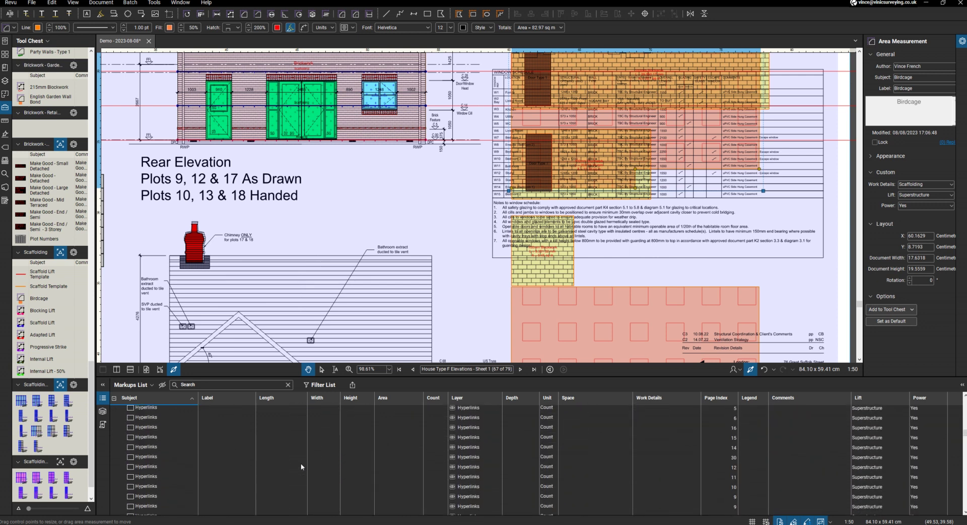
{"action": "scroll", "coordinate": [301, 467], "scroll_direction": "down", "scroll_amount": 10}
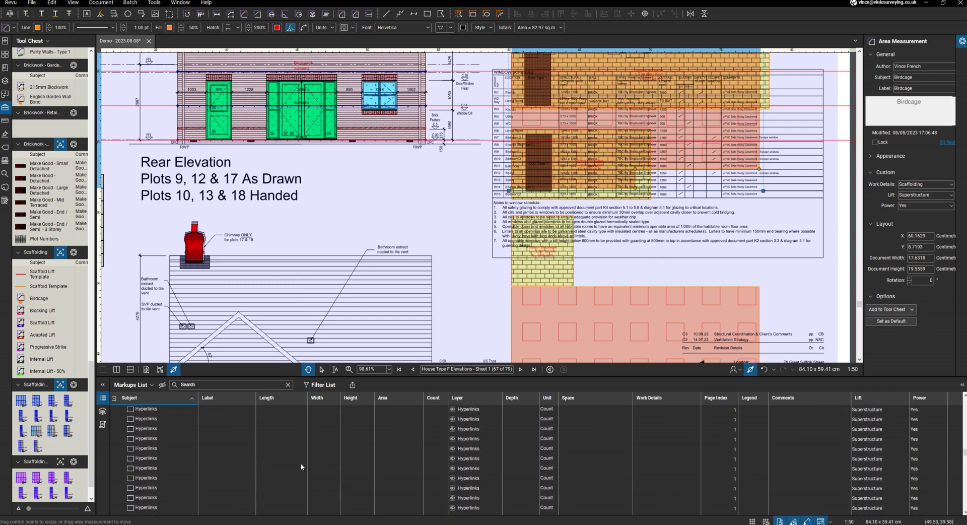
{"action": "scroll", "coordinate": [302, 462], "scroll_direction": "down", "scroll_amount": 10}
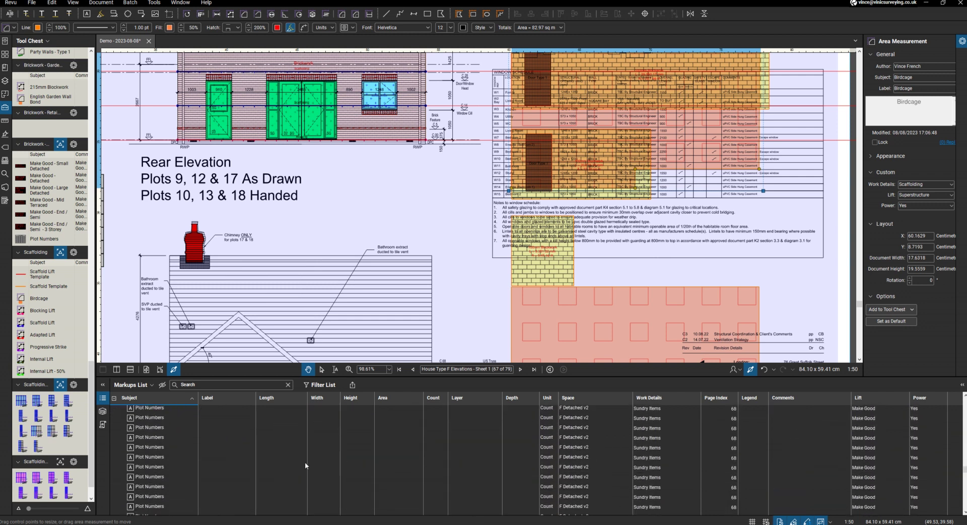
{"action": "scroll", "coordinate": [304, 462], "scroll_direction": "up", "scroll_amount": 5}
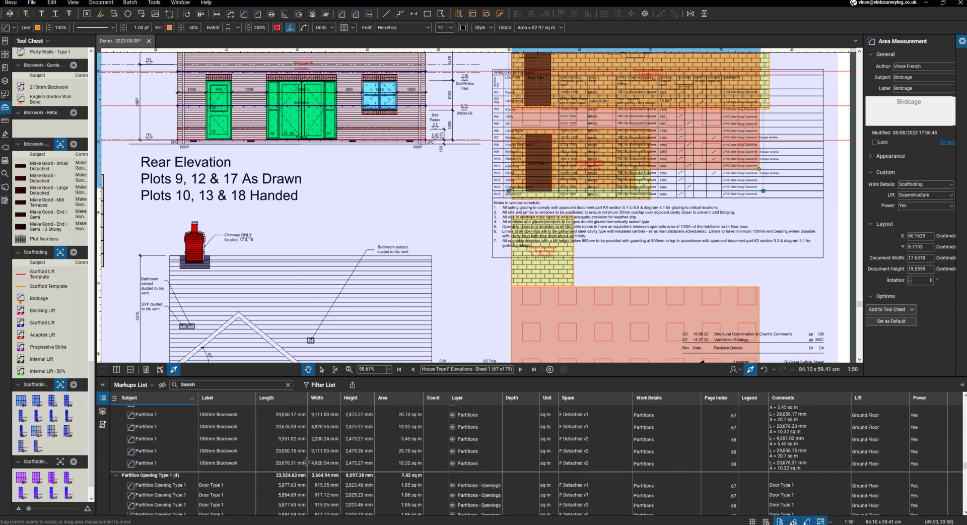
Step: Set the length unit of all the Partition Opening Type 1 markups to m
{"action": "left_click", "coordinate": [297, 486]}
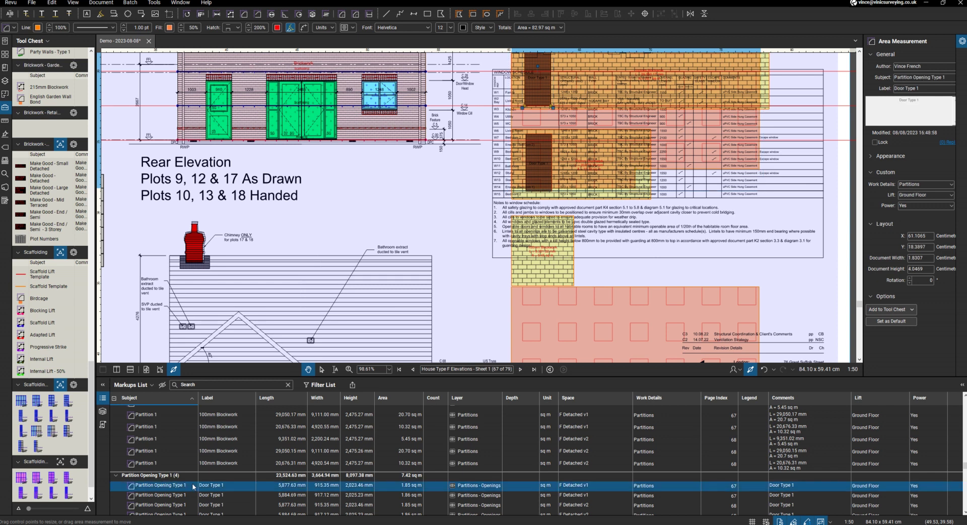
{"action": "scroll", "coordinate": [193, 486], "scroll_direction": "down", "scroll_amount": 2}
{"action": "left_click", "coordinate": [178, 476], "text": "shift"}
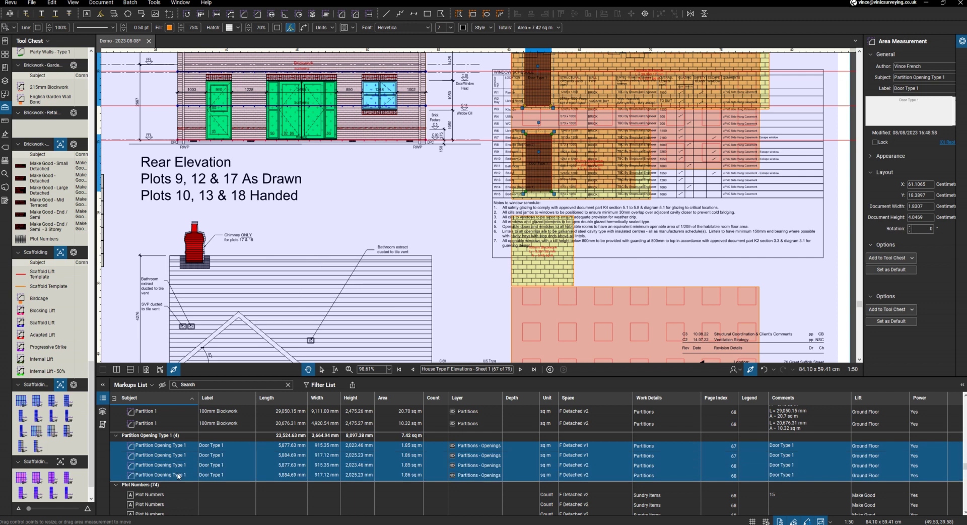
{"action": "left_click", "coordinate": [334, 28]}
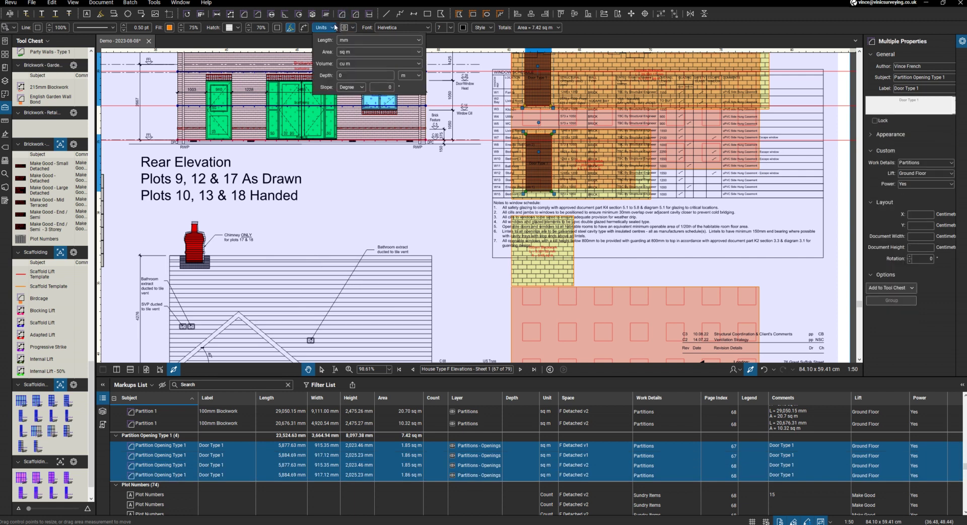
{"action": "left_click", "coordinate": [347, 41]}
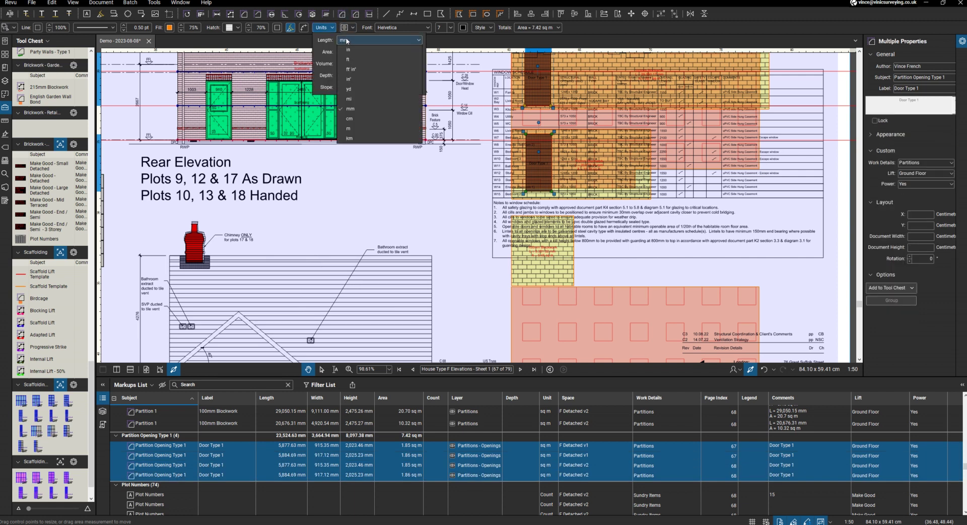
{"action": "left_click", "coordinate": [355, 129]}
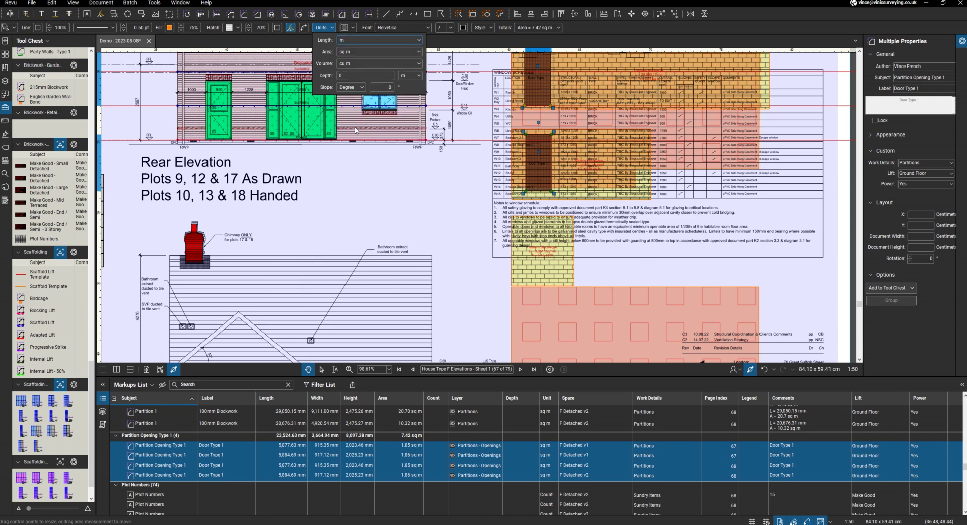
{"action": "left_click", "coordinate": [353, 385]}
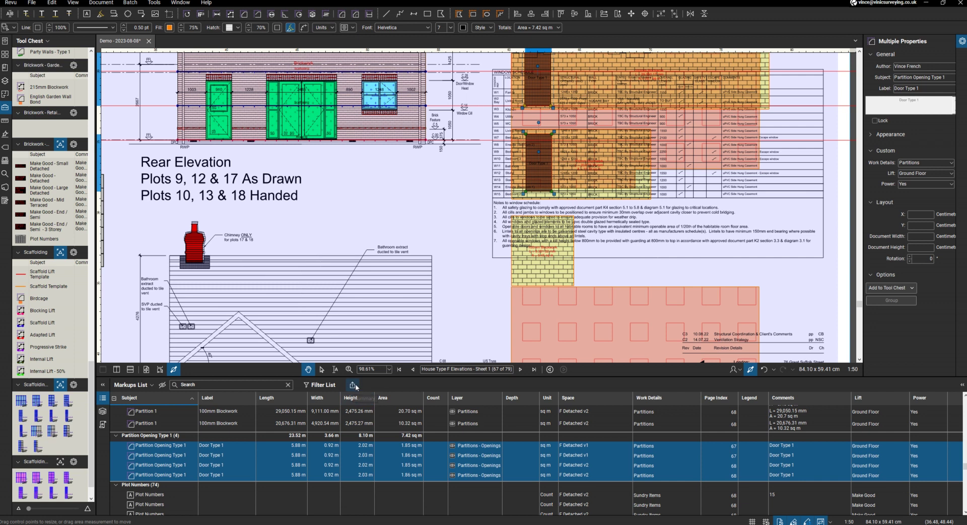
Step: Export the markup summary of pages 67-68 as CSV, overwriting the existing Demo - 2023-08-08 file
{"action": "left_click", "coordinate": [353, 384]}
{"action": "left_click", "coordinate": [375, 397]}
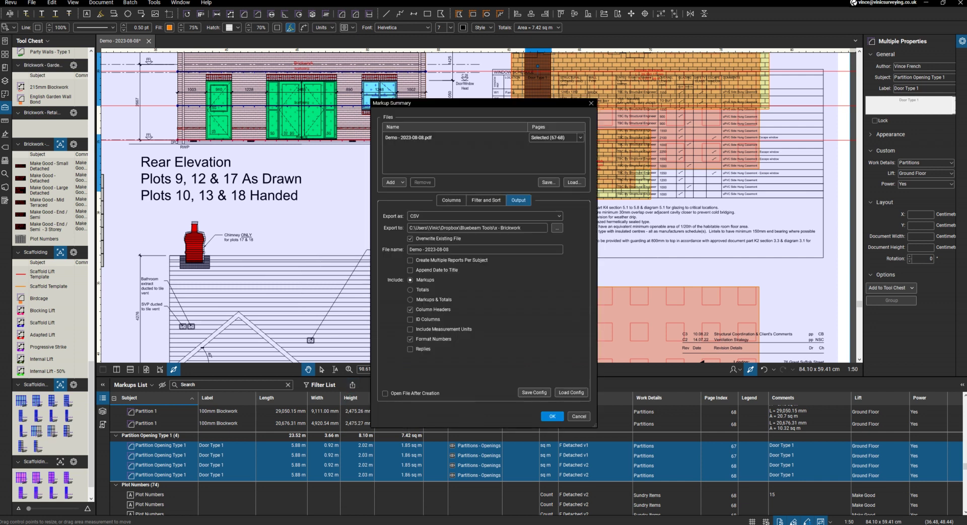
{"action": "left_click", "coordinate": [551, 416]}
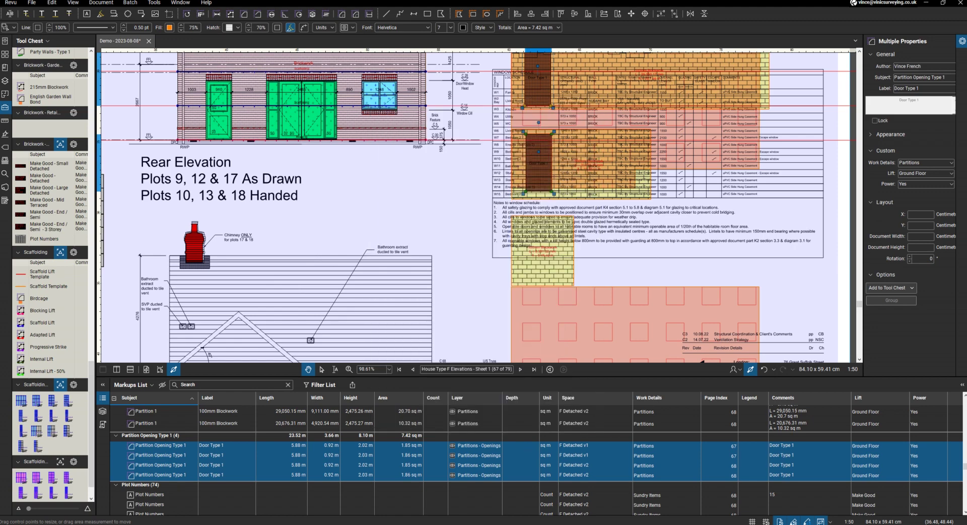
Step: Switch to Excel, refresh all the workbook queries and refresh the material quantities pivot table on the Brickwork sheet
{"action": "left_click", "coordinate": [399, 523]}
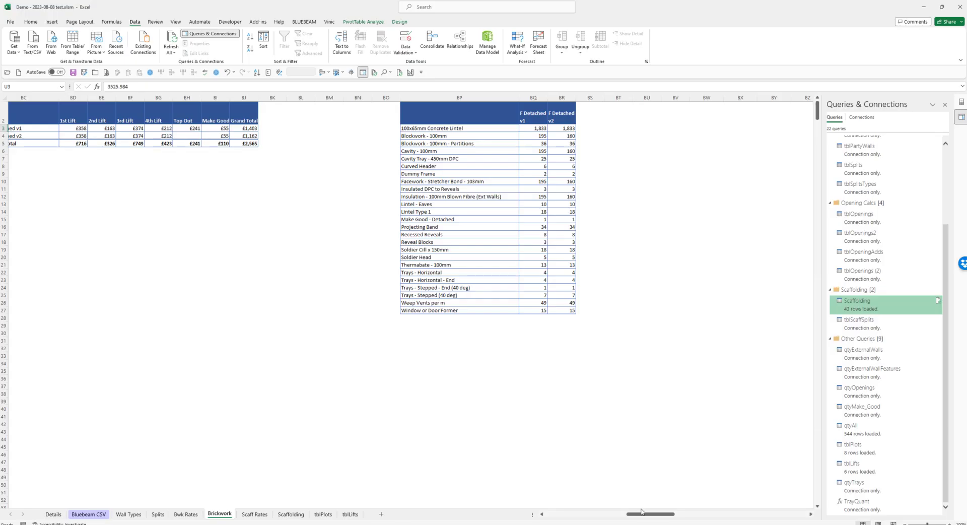
{"action": "left_click", "coordinate": [171, 40]}
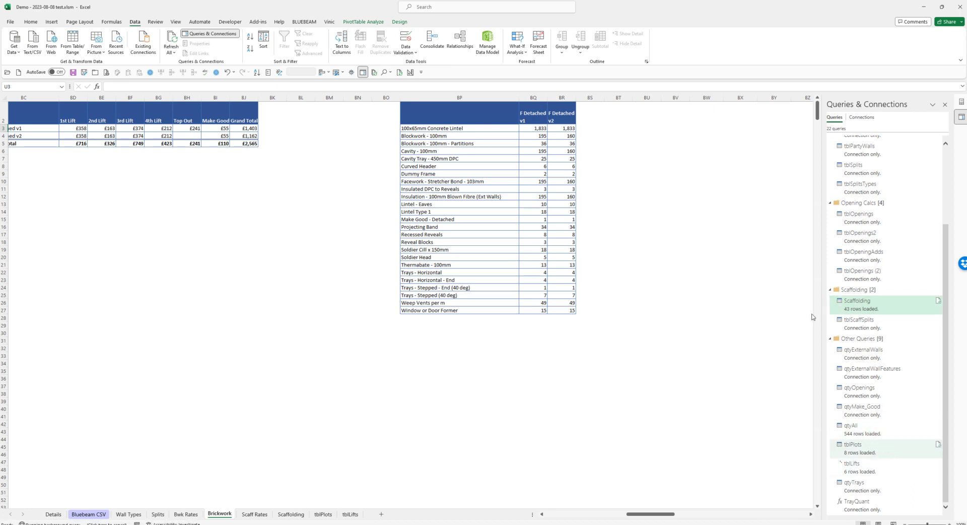
{"action": "left_click", "coordinate": [449, 203]}
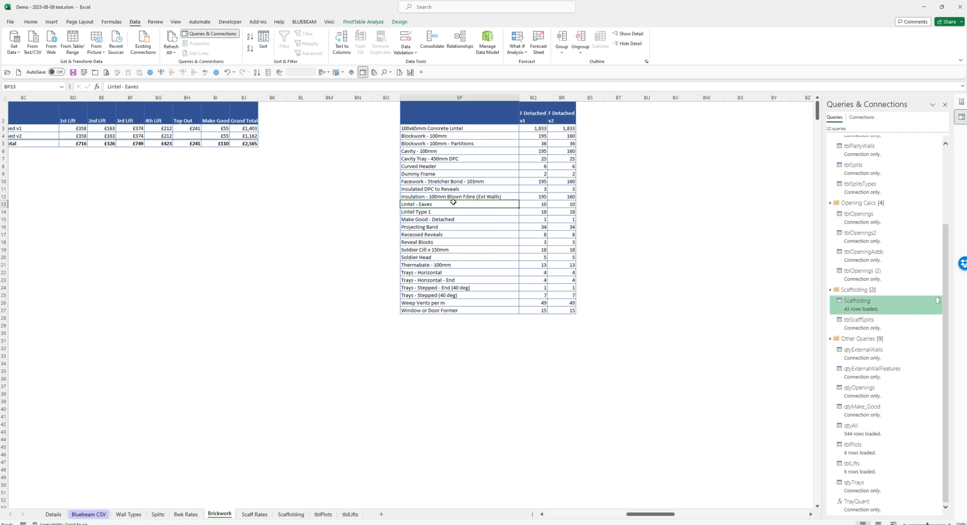
{"action": "right_click", "coordinate": [453, 201]}
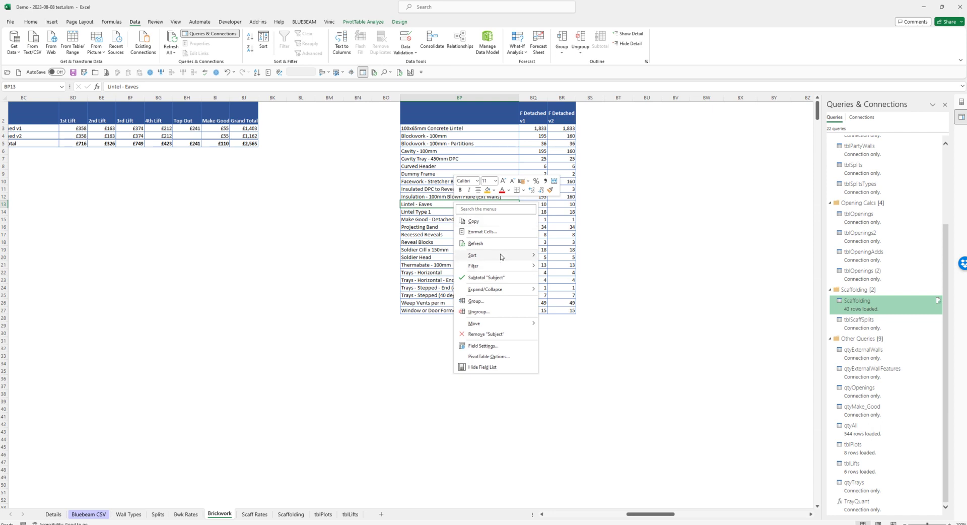
{"action": "left_click", "coordinate": [475, 243]}
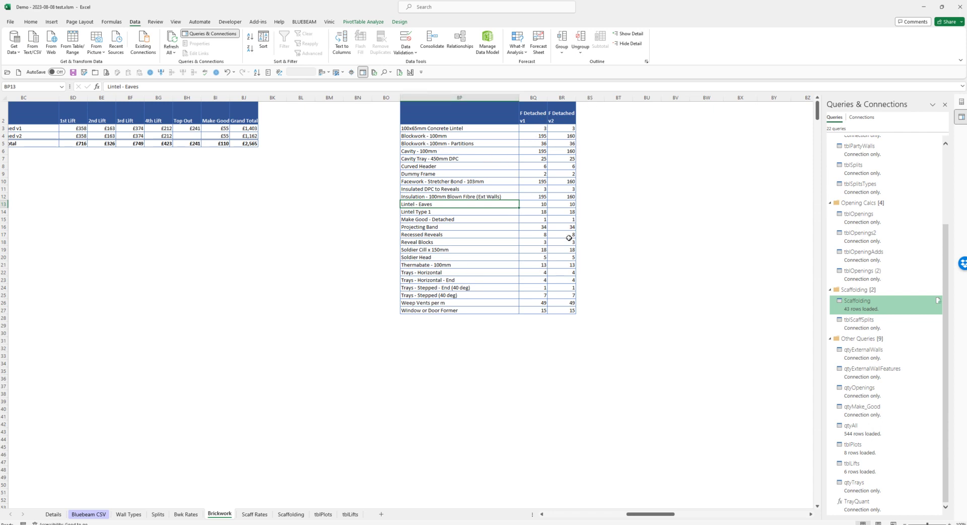
Step: Review the lift-by-lift item quantities for F Detached v1 and v2 and the average rates on the Brickwork sheet
{"action": "left_click_drag", "start_coordinate": [657, 513], "coordinate": [725, 515]}
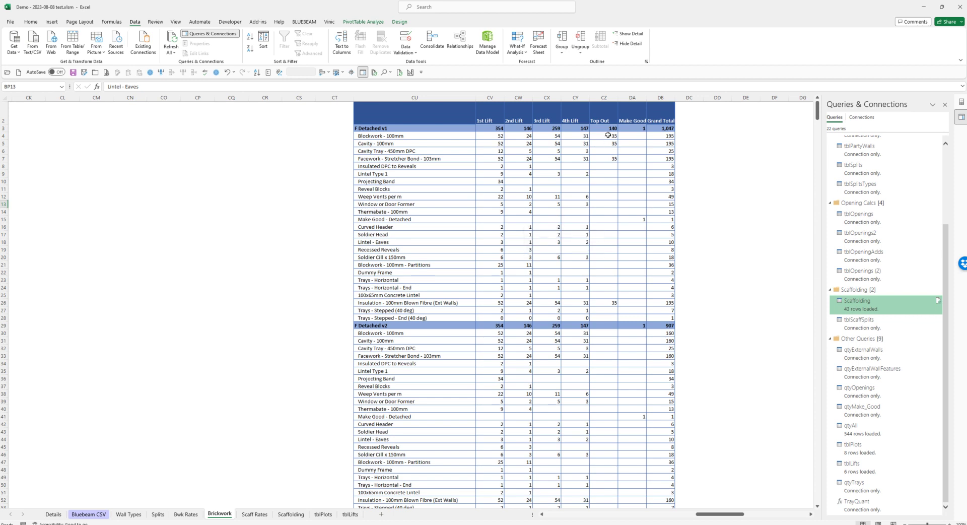
{"action": "mouse_move", "coordinate": [610, 138]}
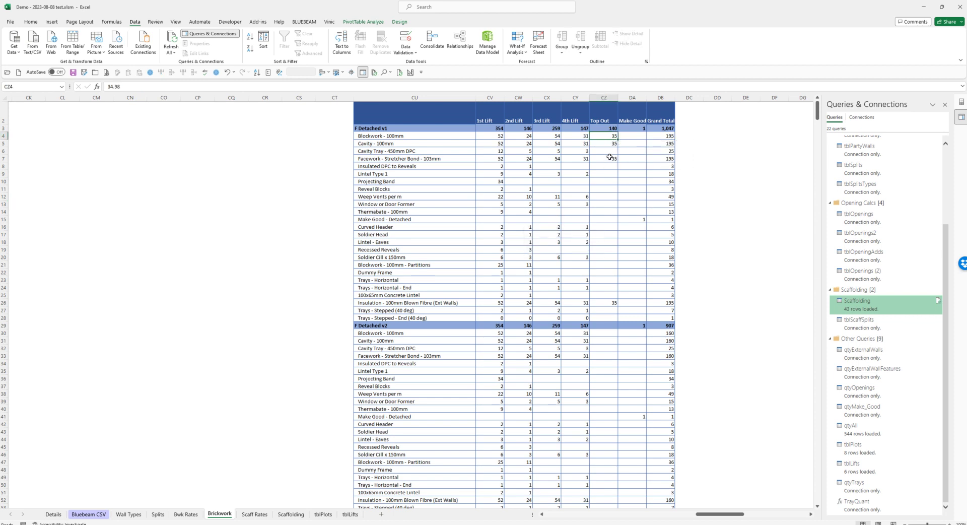
{"action": "mouse_move", "coordinate": [607, 160]}
{"action": "mouse_move", "coordinate": [569, 267]}
{"action": "scroll", "coordinate": [600, 238], "scroll_direction": "down", "scroll_amount": 2}
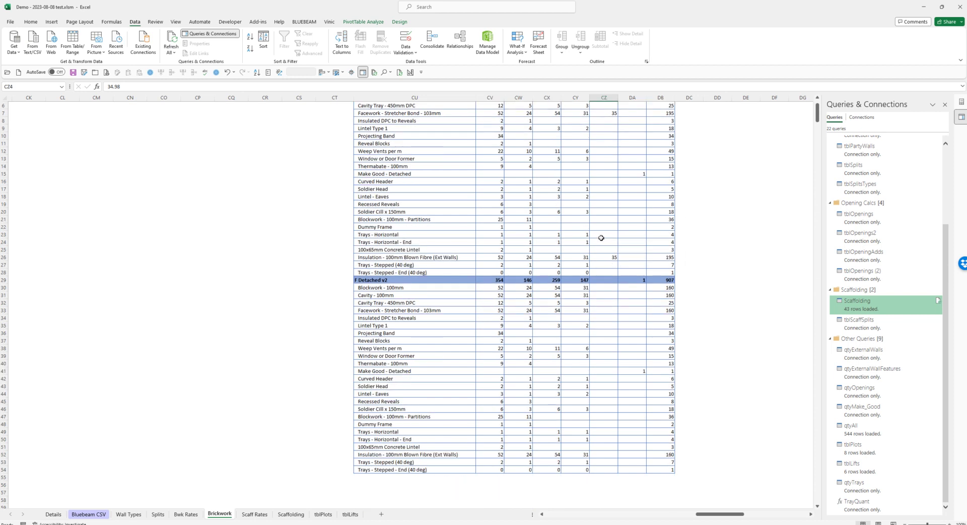
{"action": "scroll", "coordinate": [604, 238], "scroll_direction": "up", "scroll_amount": 2}
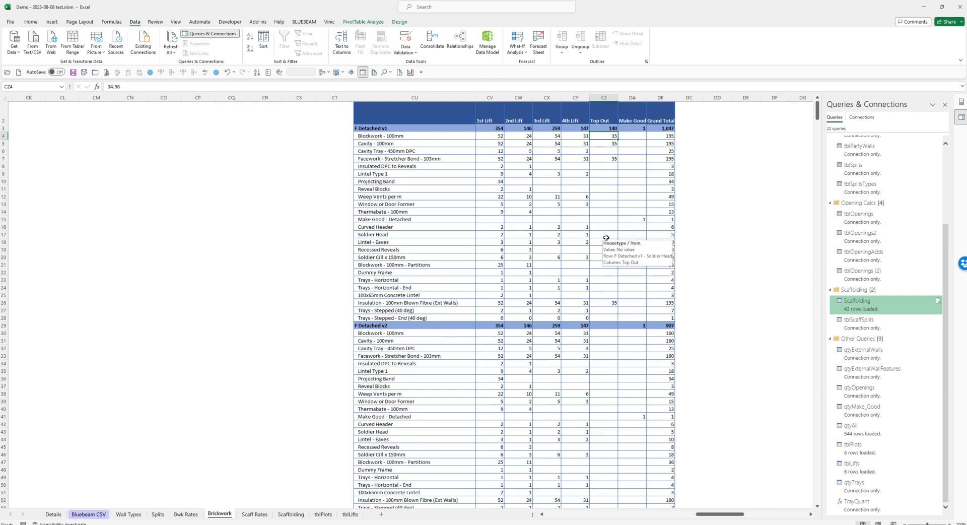
{"action": "scroll", "coordinate": [606, 238], "scroll_direction": "down", "scroll_amount": 2}
{"action": "scroll", "coordinate": [606, 238], "scroll_direction": "up", "scroll_amount": 3}
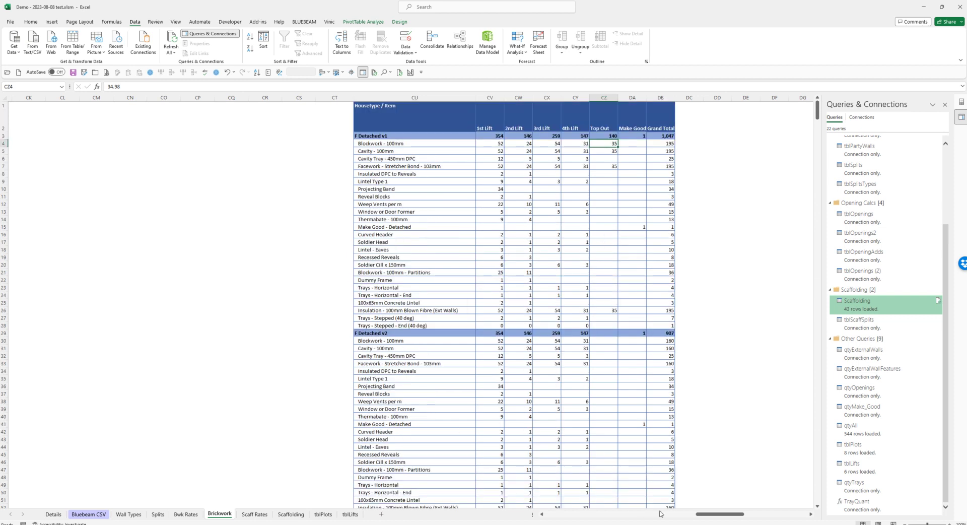
{"action": "left_click_drag", "start_coordinate": [733, 514], "coordinate": [753, 513]}
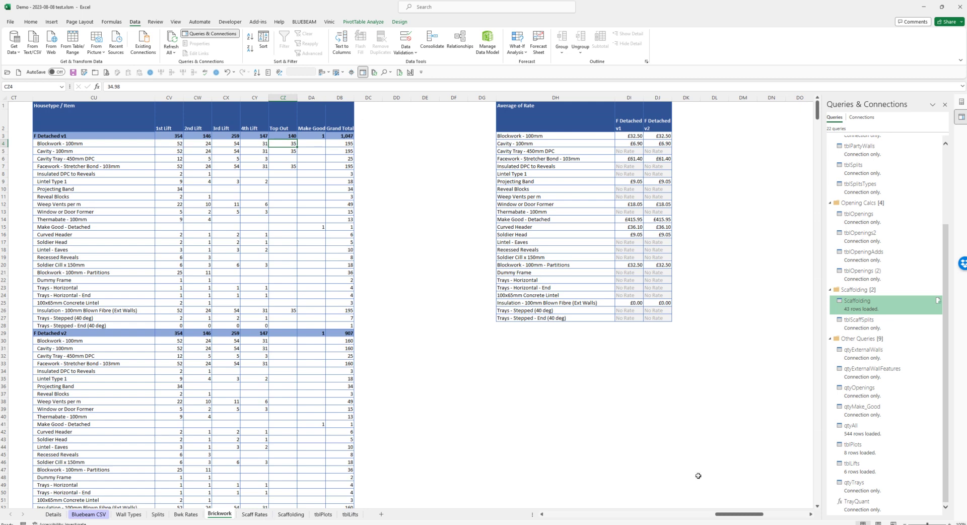
{"action": "left_click_drag", "start_coordinate": [733, 514], "coordinate": [569, 514]}
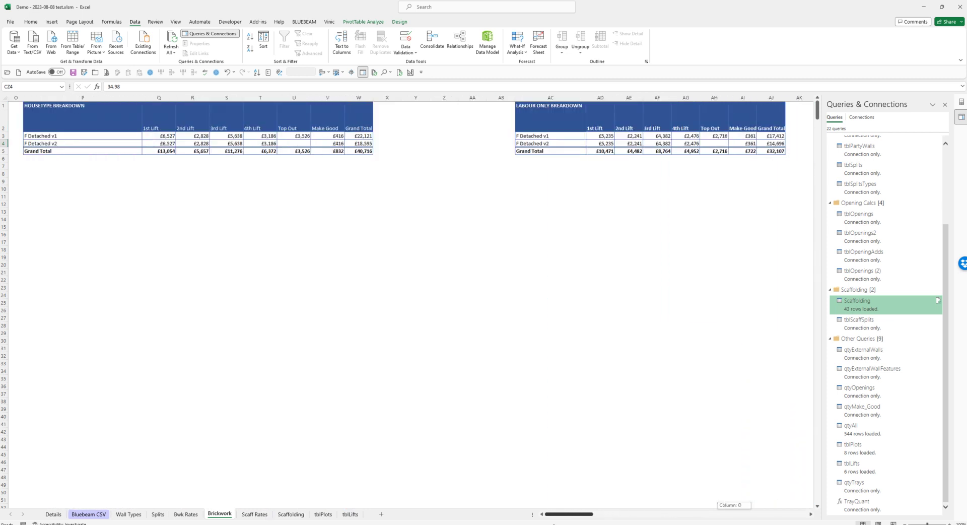
Step: Refresh the Housetype Breakdown pivot table on the Scaffolding sheet
{"action": "left_click", "coordinate": [290, 513]}
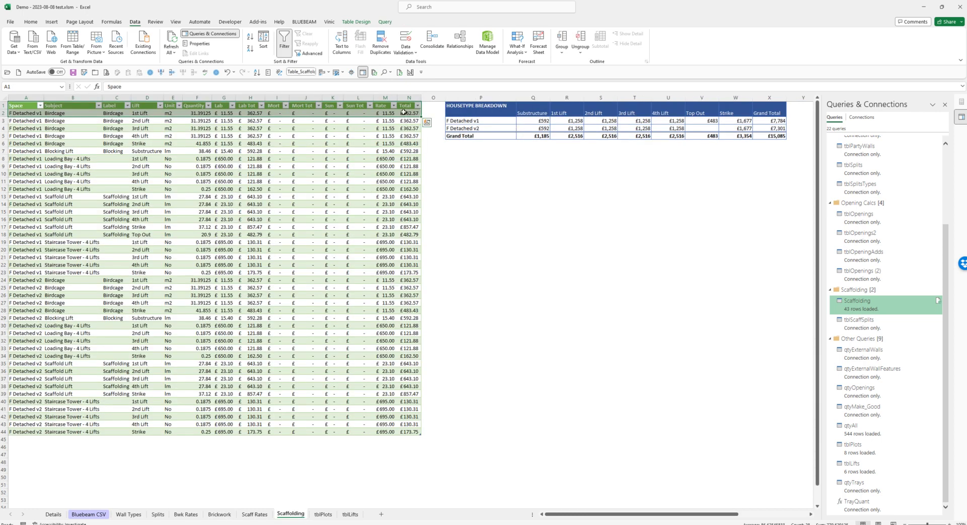
{"action": "right_click", "coordinate": [532, 128]}
{"action": "left_click", "coordinate": [553, 177]}
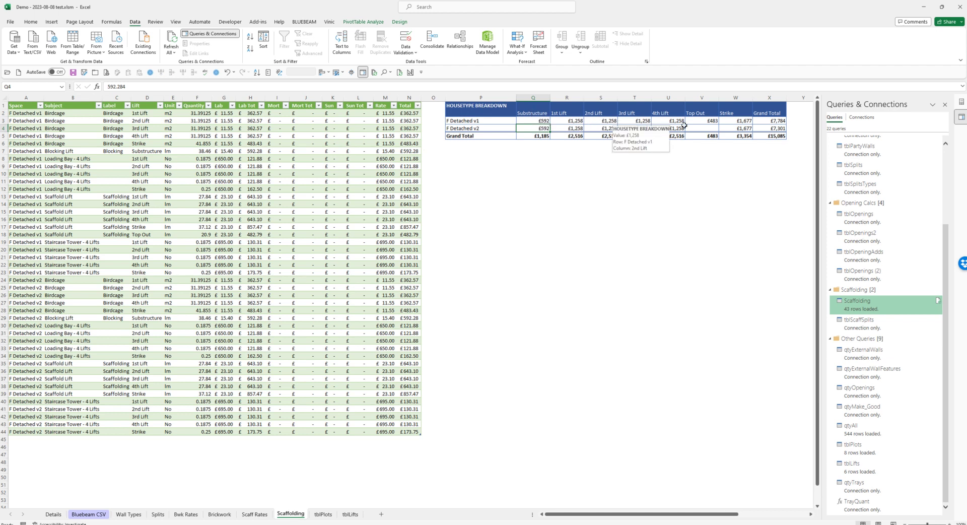
Step: Compare the Top Out scaffolding costs of F Detached v1 and v2 and check the summed scaffolding quantities
{"action": "left_click", "coordinate": [703, 123]}
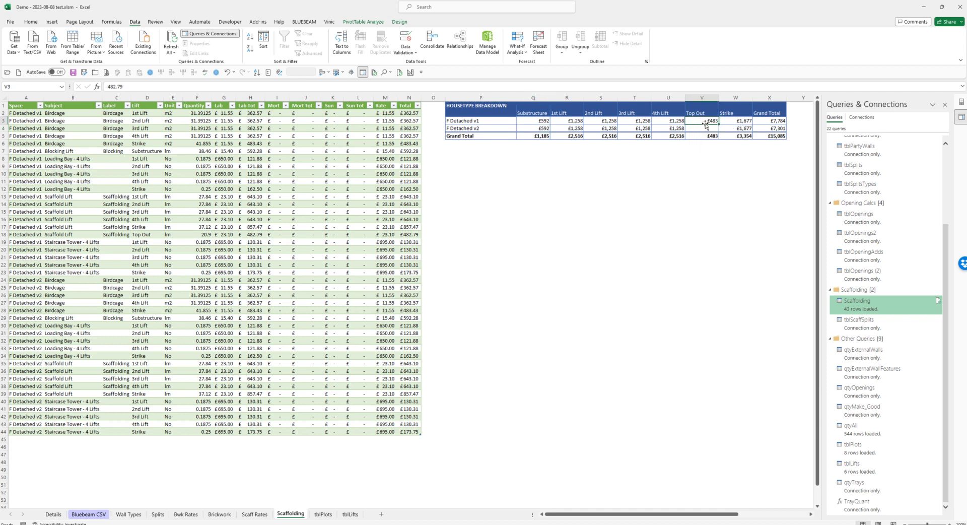
{"action": "left_click", "coordinate": [714, 128]}
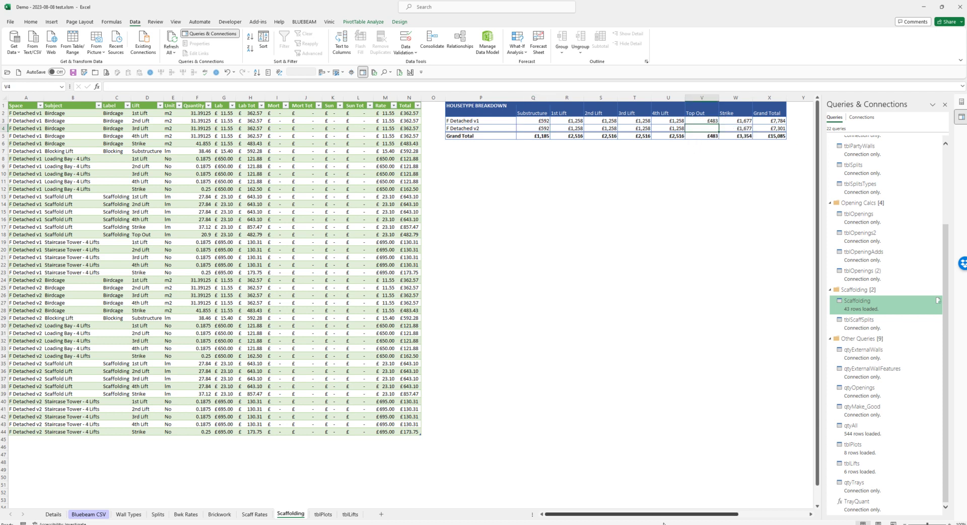
{"action": "left_click_drag", "start_coordinate": [675, 515], "coordinate": [770, 519]}
{"action": "mouse_move", "coordinate": [738, 123]}
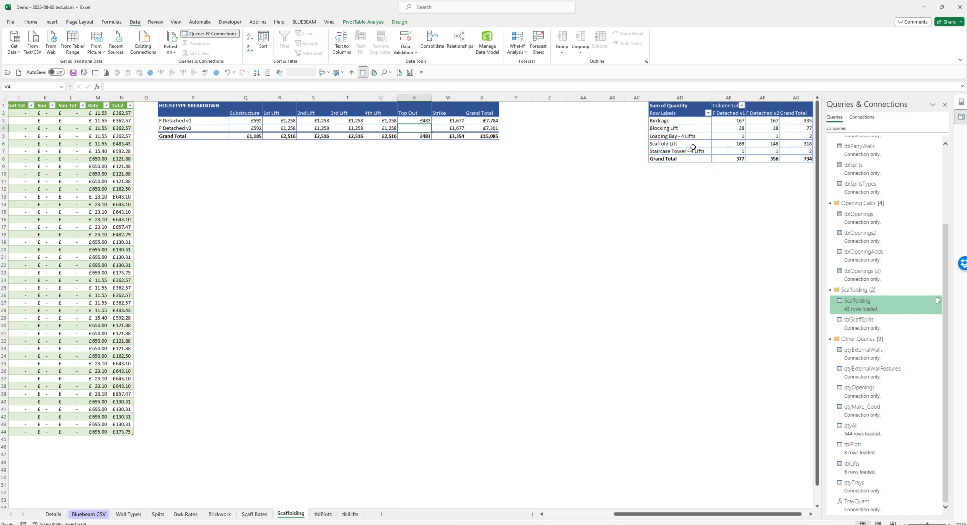
{"action": "left_click", "coordinate": [741, 145]}
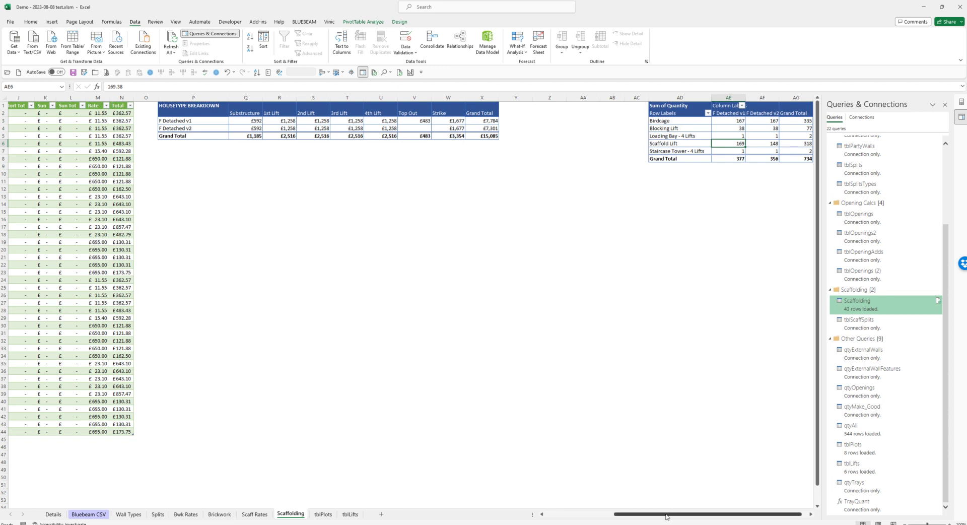
{"action": "left_click_drag", "start_coordinate": [666, 515], "coordinate": [581, 517]}
Step: Look back at the Brickwork housetype breakdown and open the tblPlots sheet to view the plot-by-plot costs
{"action": "left_click", "coordinate": [219, 514]}
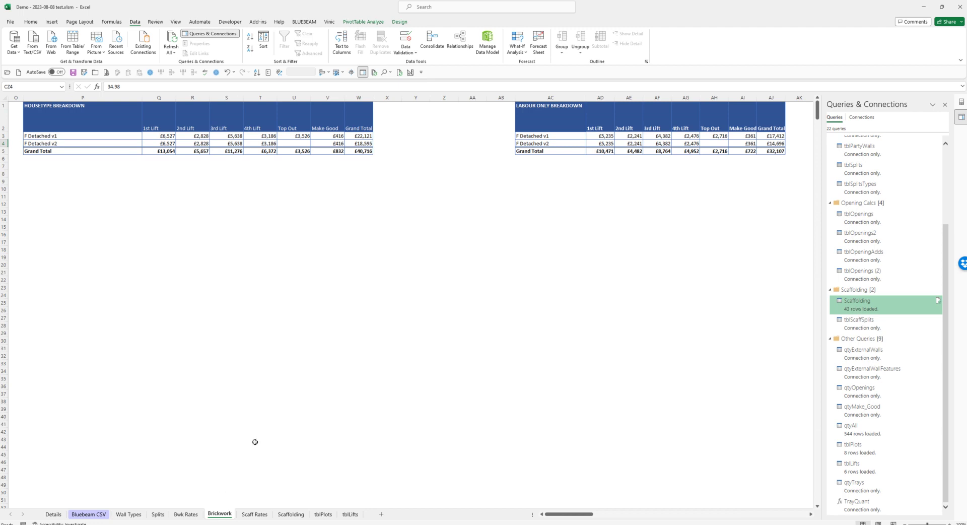
{"action": "left_click", "coordinate": [323, 515]}
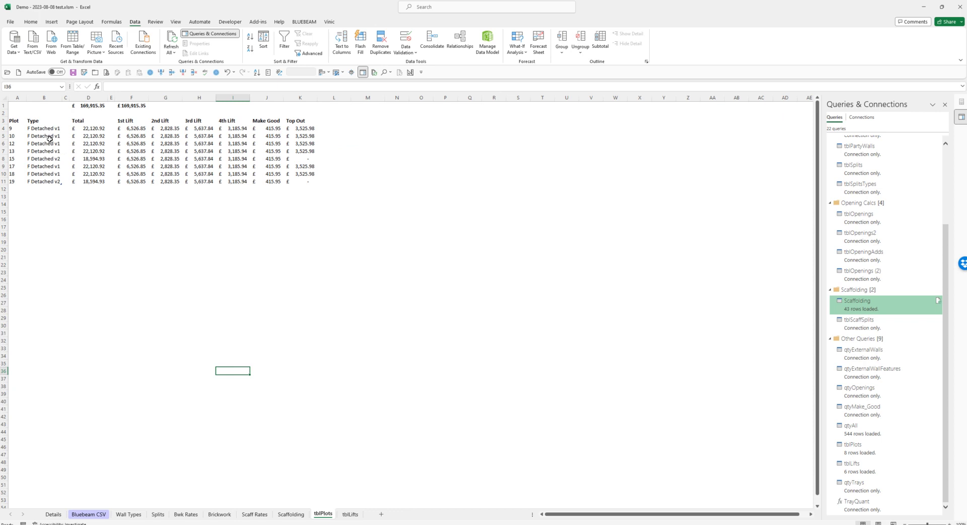